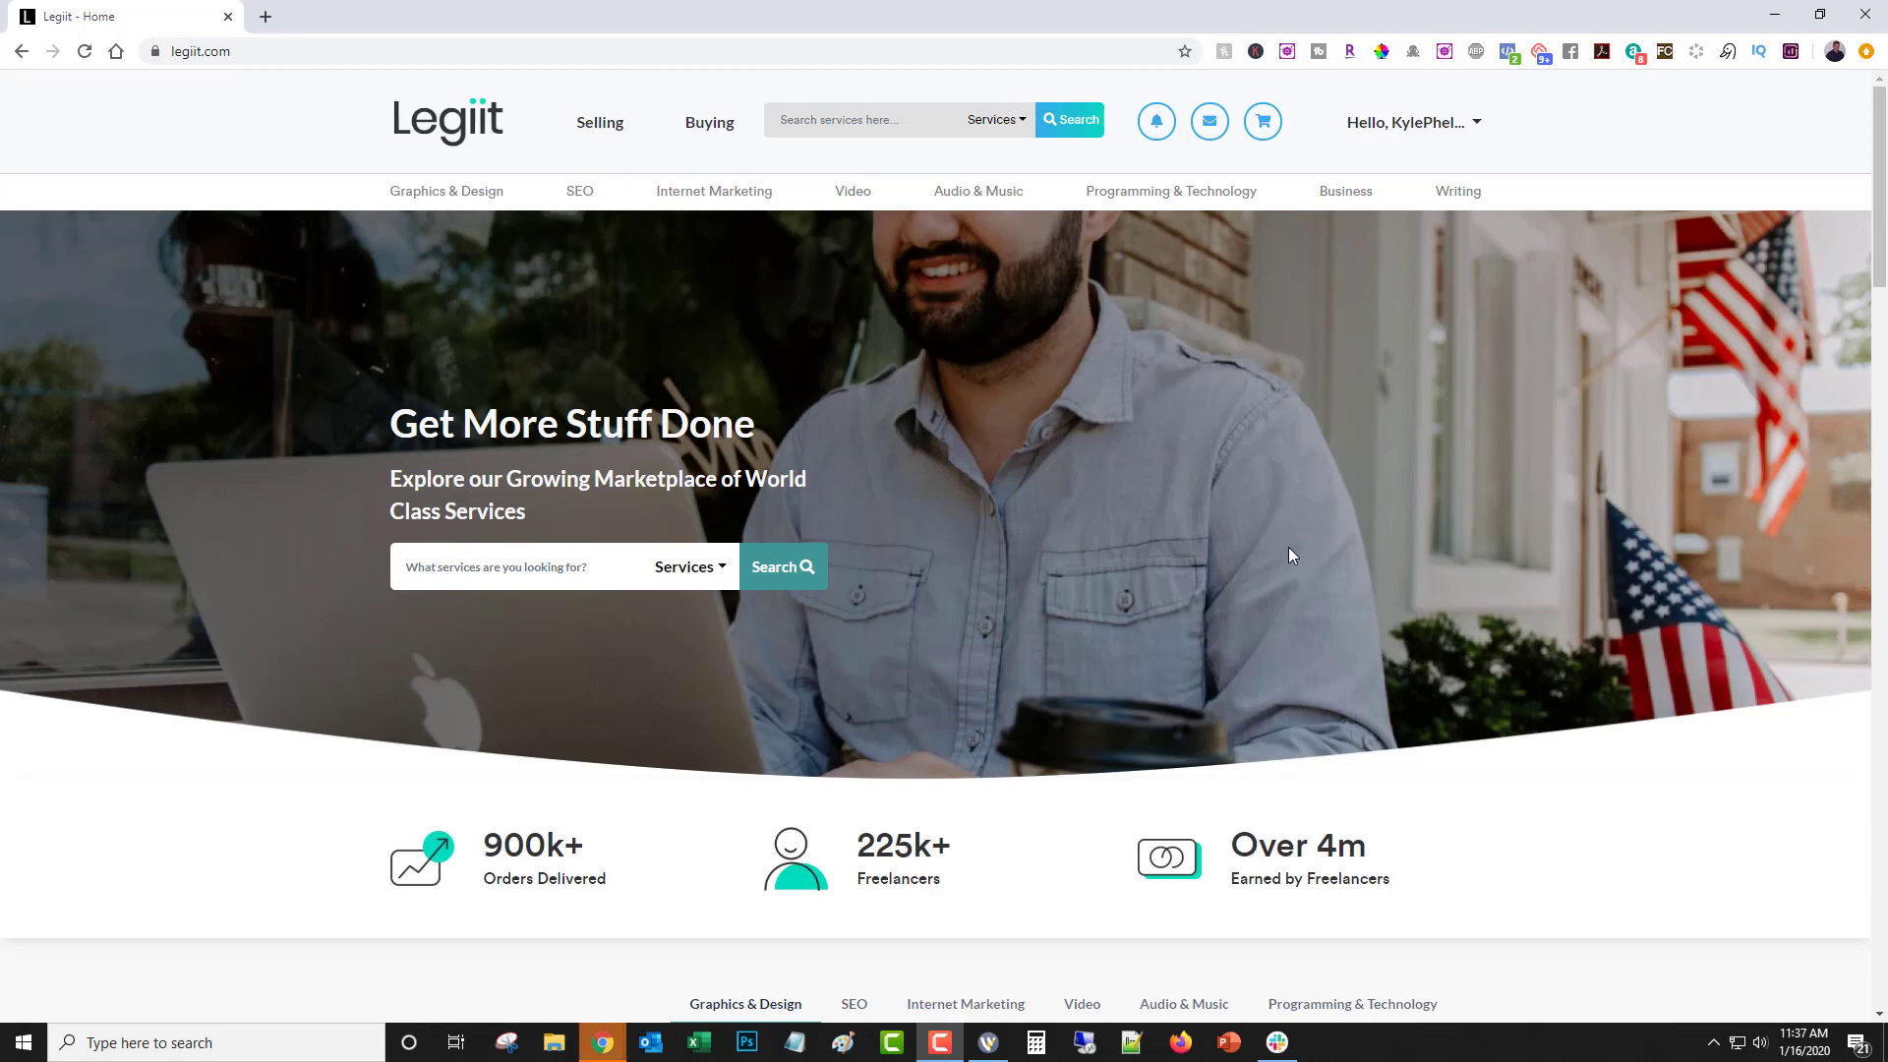
{"action": "scroll", "coordinate": [1287, 540], "scroll_direction": "down", "scroll_amount": 5}
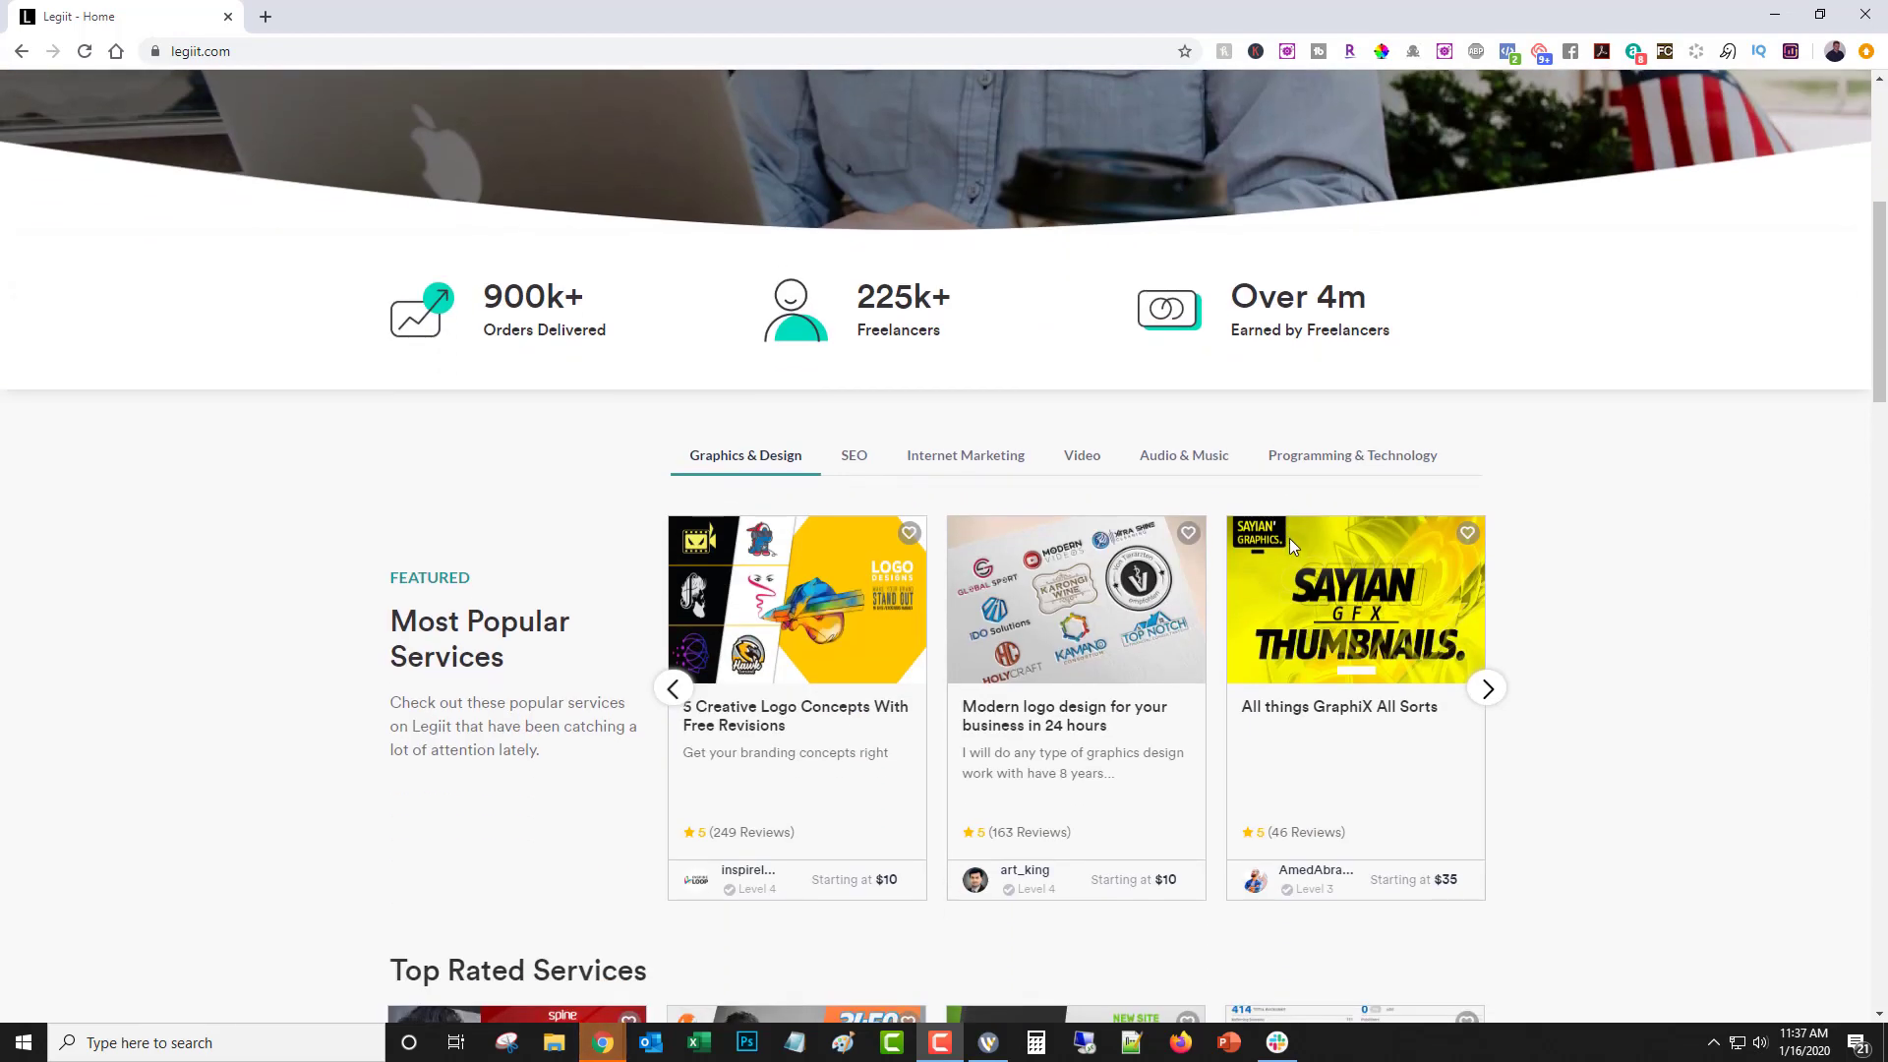
{"action": "scroll", "coordinate": [1647, 632], "scroll_direction": "down", "scroll_amount": 4}
{"action": "scroll", "coordinate": [1646, 631], "scroll_direction": "down", "scroll_amount": 1}
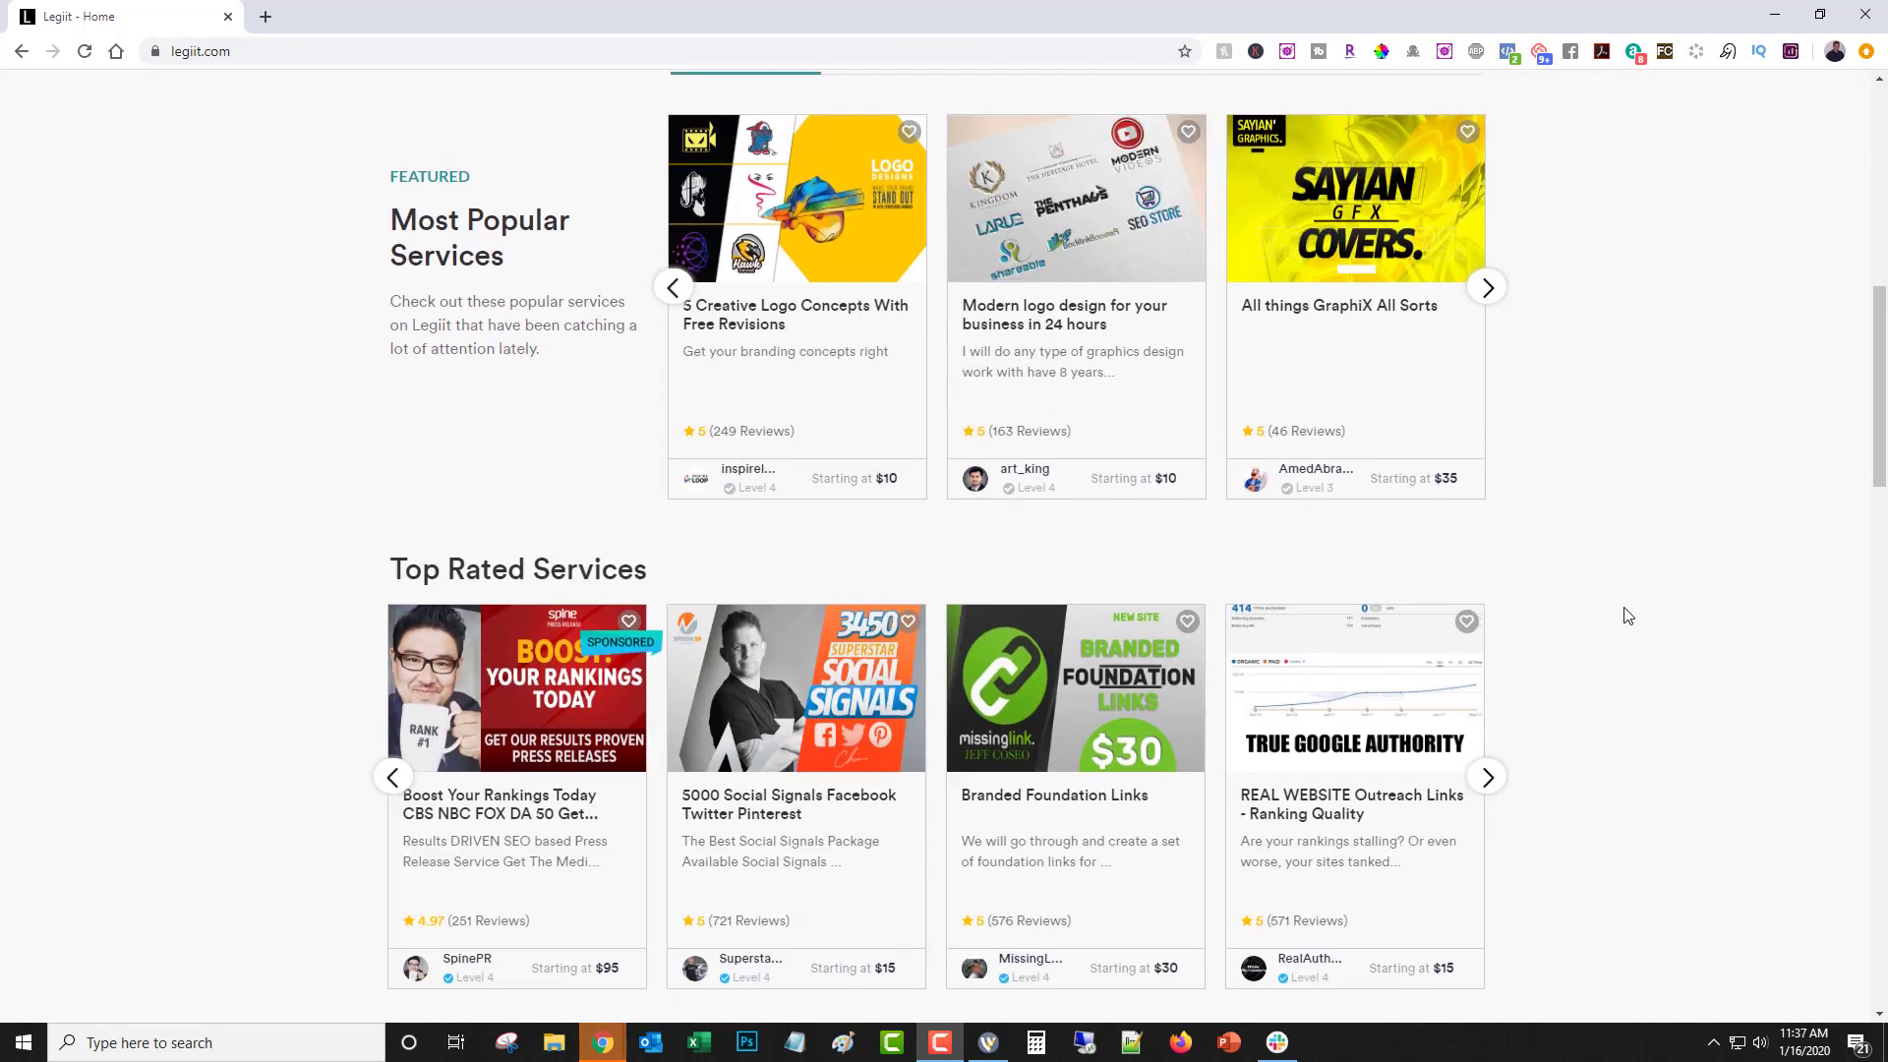
{"action": "scroll", "coordinate": [1627, 615], "scroll_direction": "down", "scroll_amount": 3}
{"action": "scroll", "coordinate": [1627, 615], "scroll_direction": "down", "scroll_amount": 1}
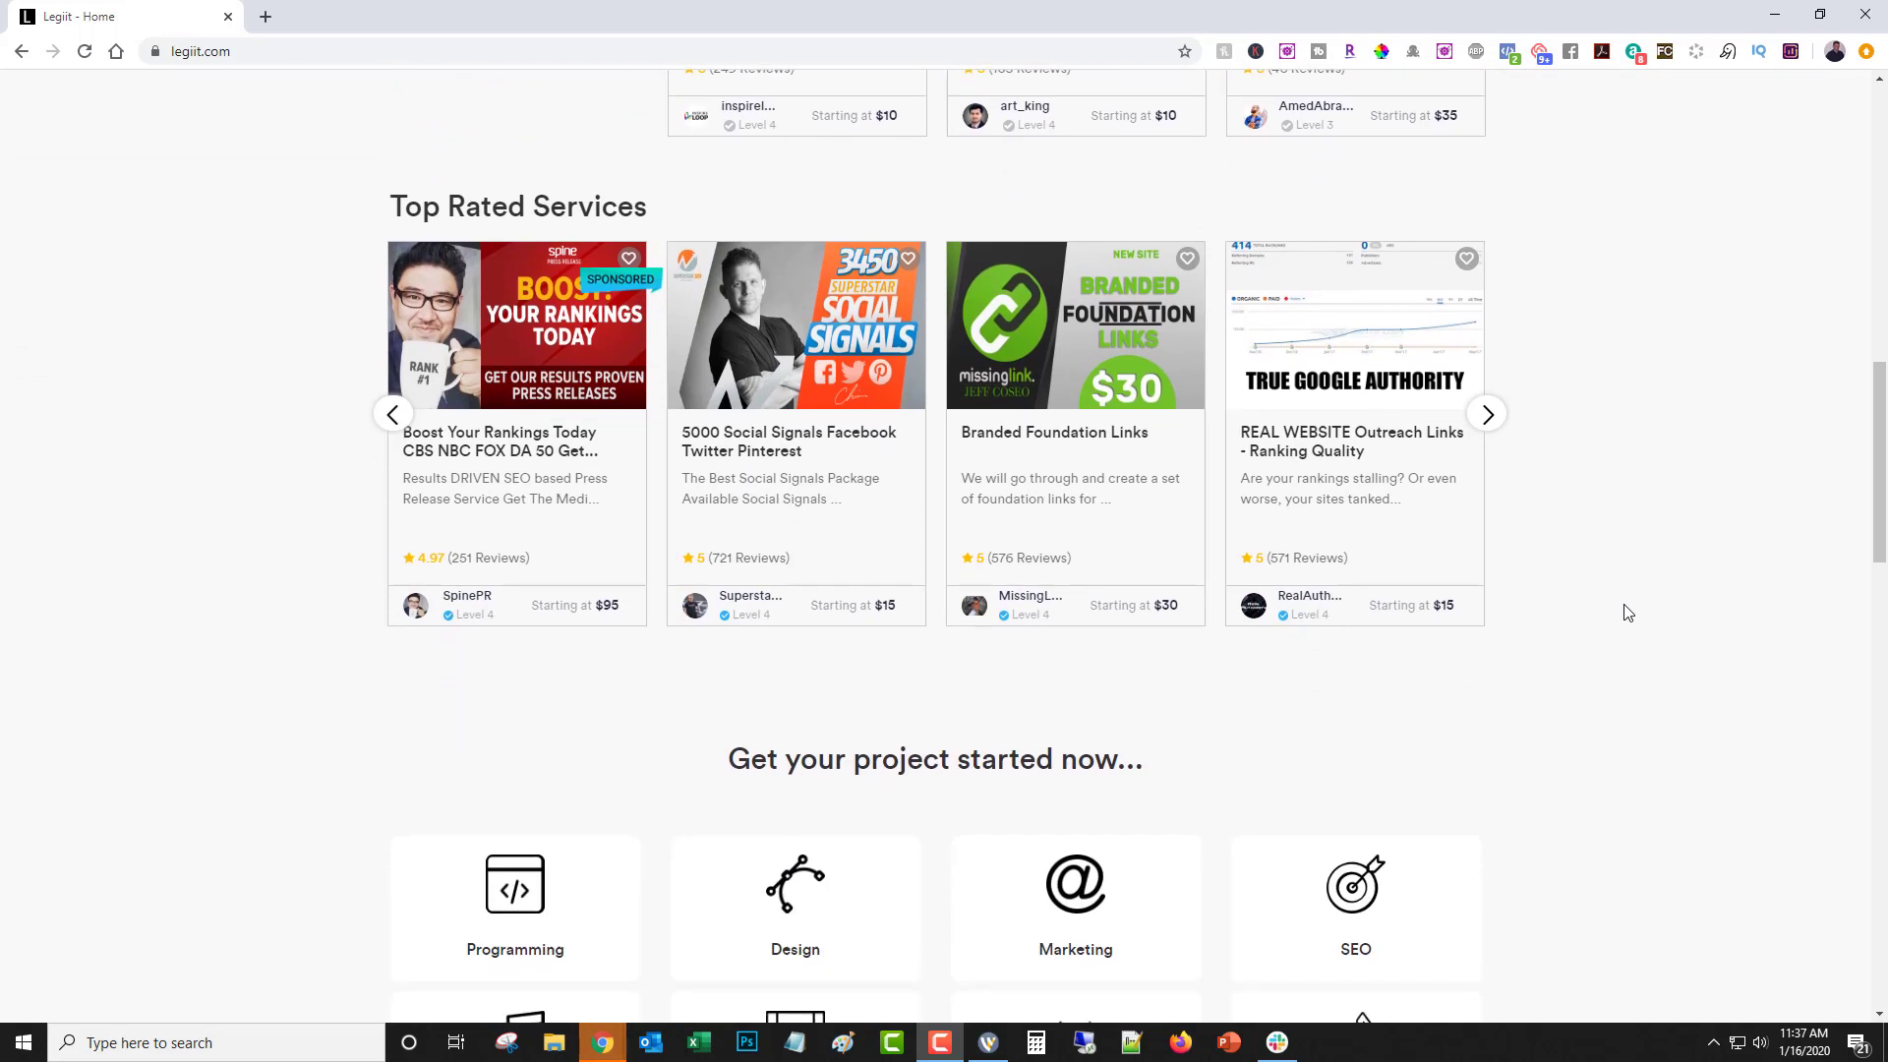
{"action": "scroll", "coordinate": [1624, 612], "scroll_direction": "down", "scroll_amount": 1}
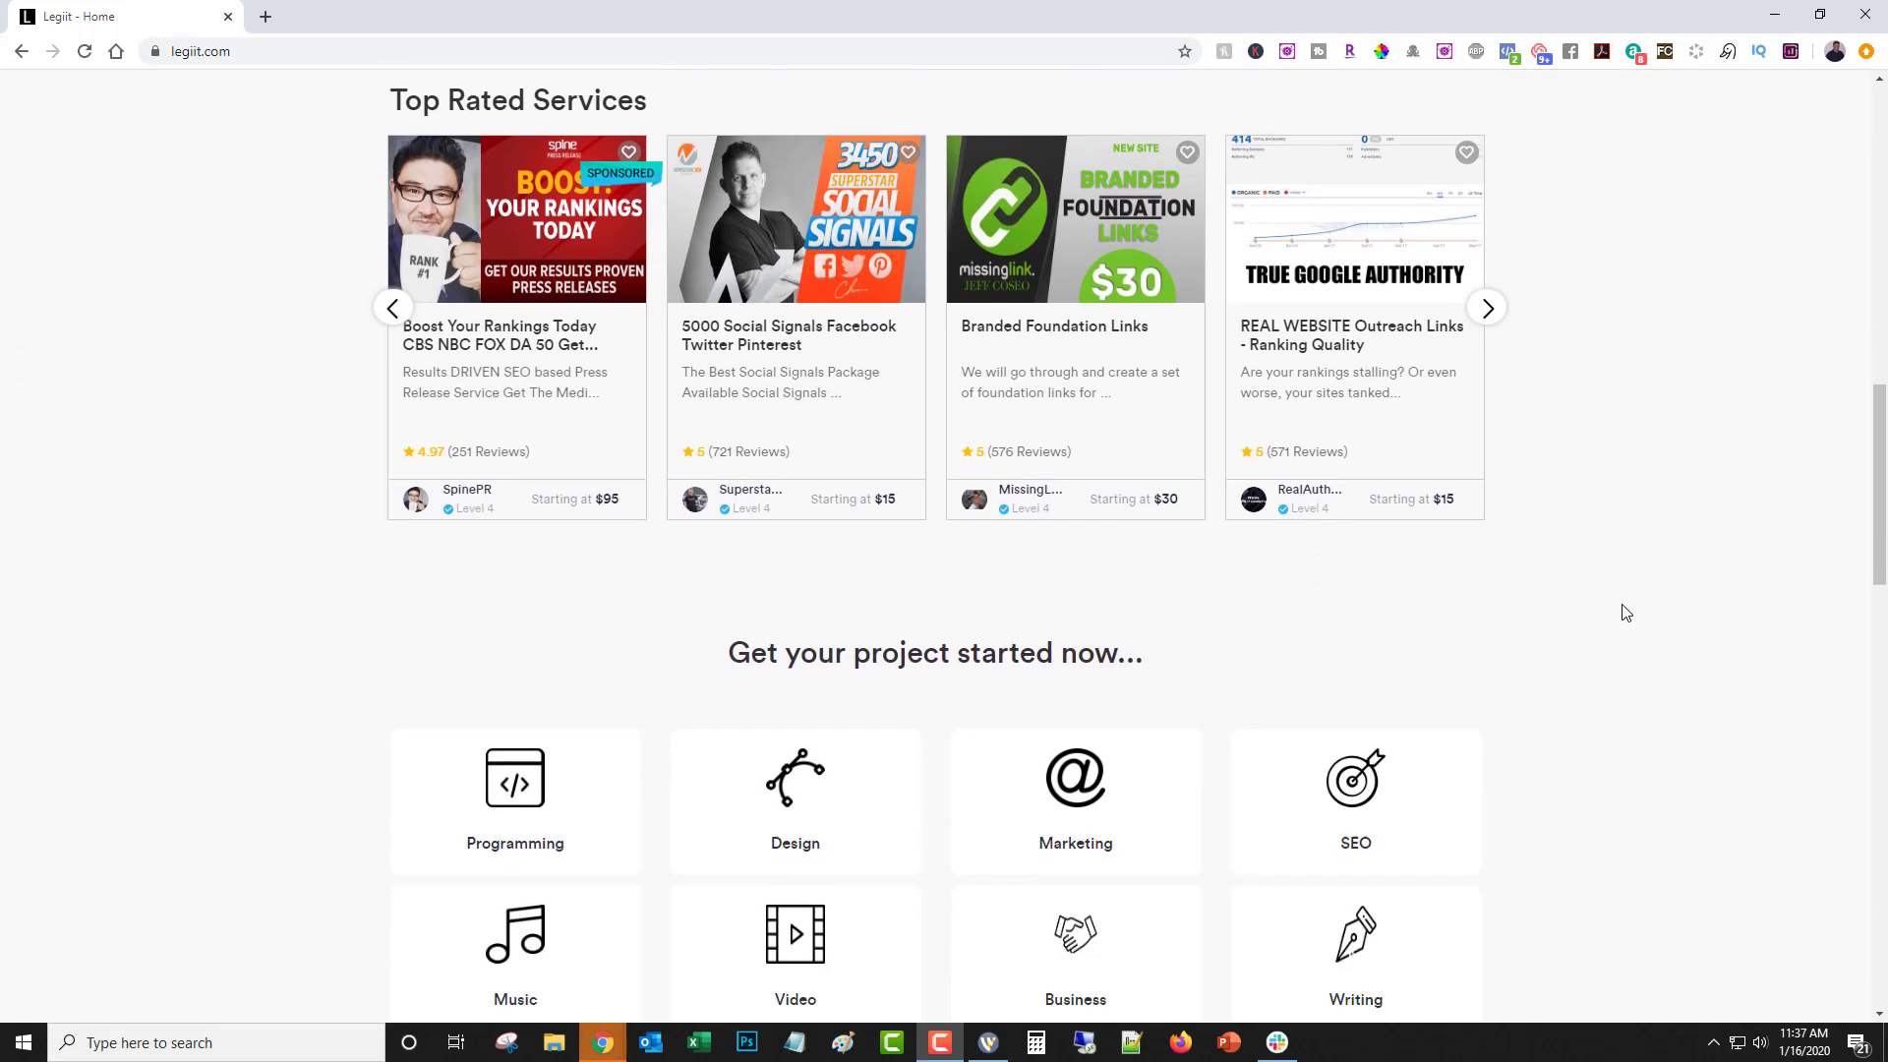
{"action": "scroll", "coordinate": [1623, 613], "scroll_direction": "down", "scroll_amount": 1}
{"action": "scroll", "coordinate": [1624, 613], "scroll_direction": "up", "scroll_amount": 3}
{"action": "scroll", "coordinate": [1623, 612], "scroll_direction": "up", "scroll_amount": 4}
{"action": "scroll", "coordinate": [1624, 612], "scroll_direction": "up", "scroll_amount": 5}
{"action": "scroll", "coordinate": [1623, 613], "scroll_direction": "up", "scroll_amount": 2}
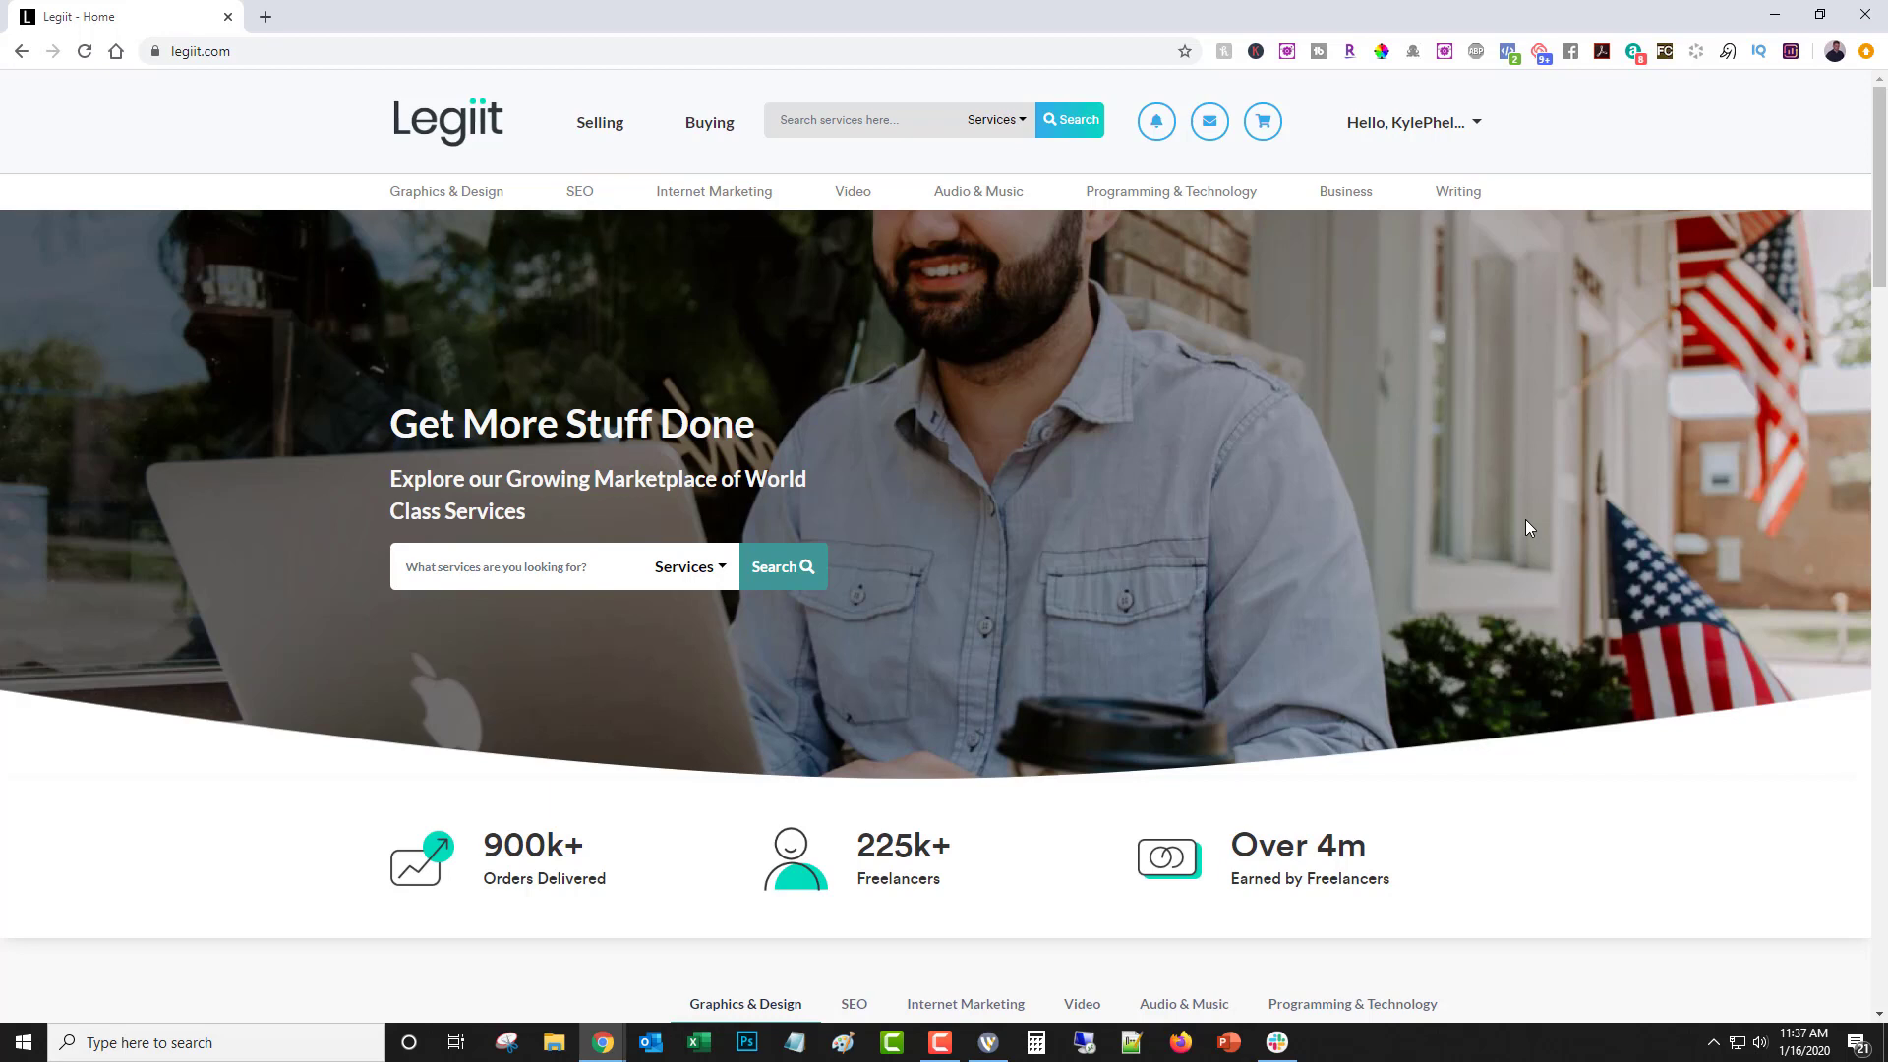
Open the Local Keyword Research order details, with the seller's service page opened in another tab
{"action": "mouse_move", "coordinate": [709, 122]}
{"action": "left_click", "coordinate": [722, 163]}
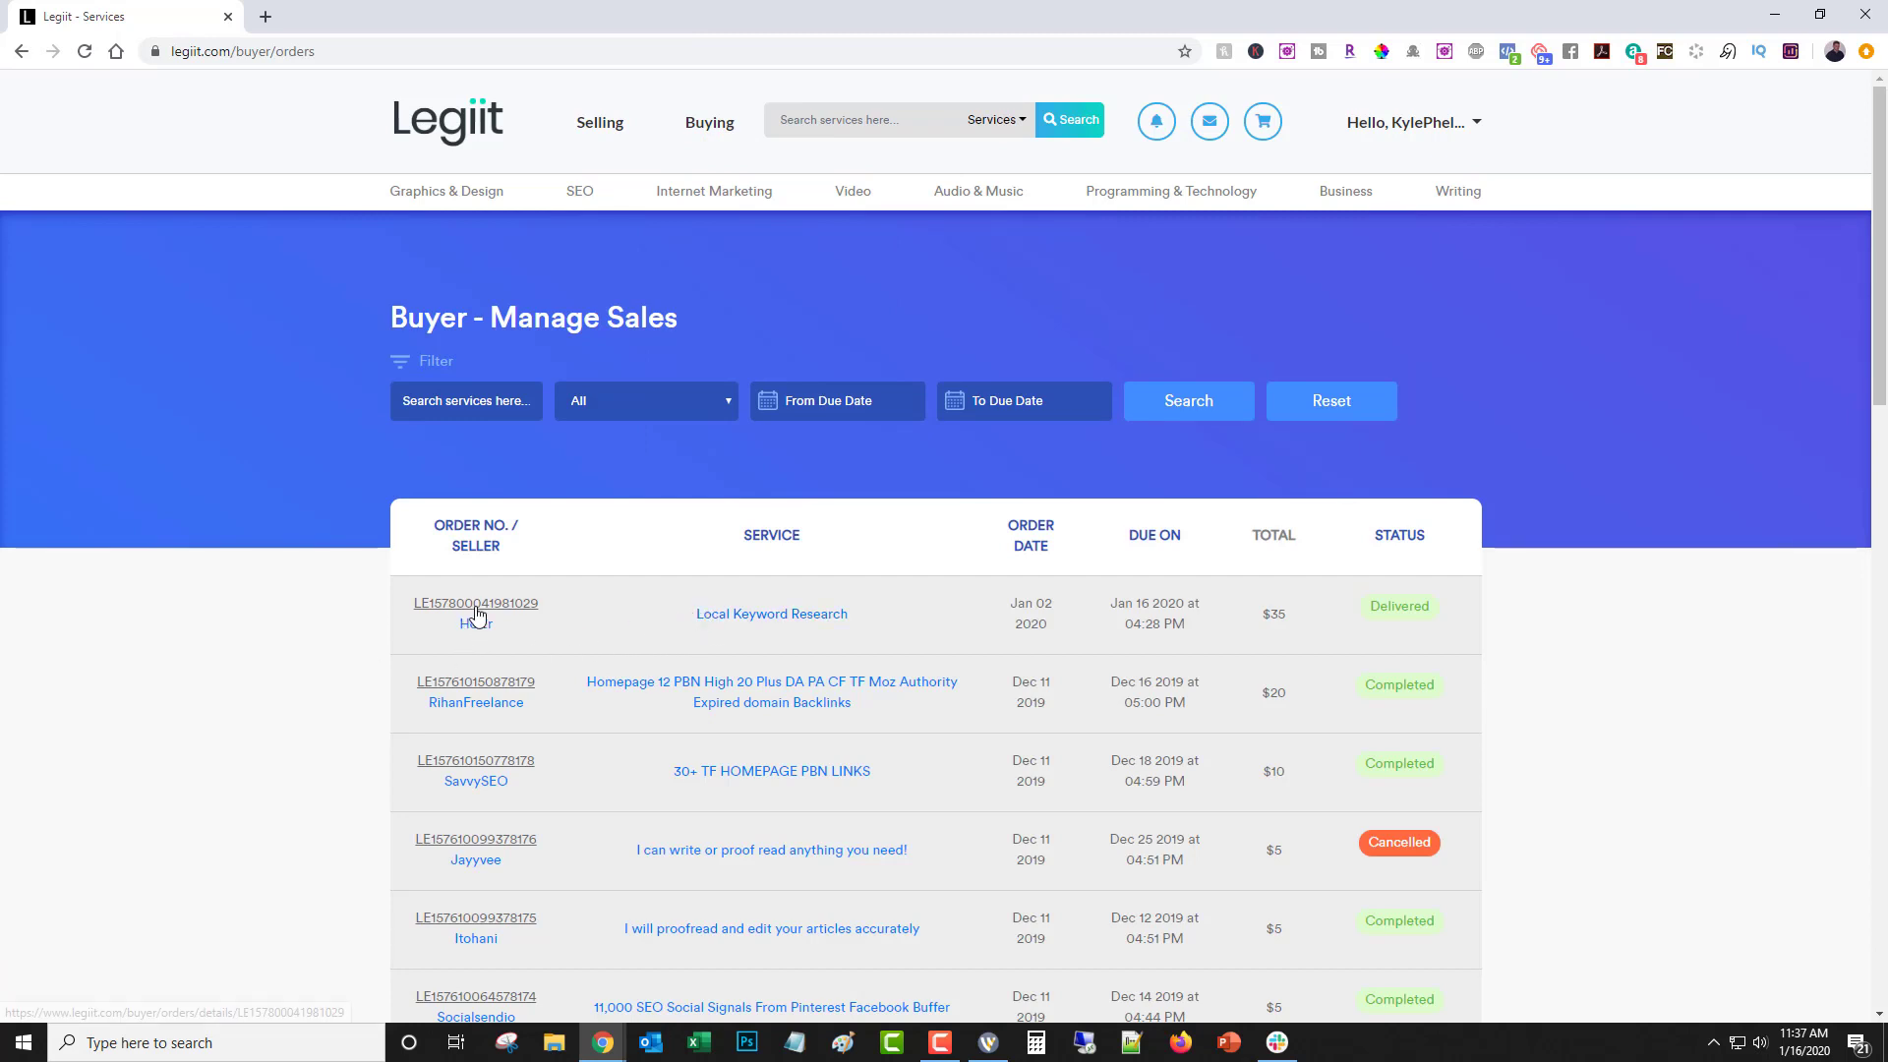
{"action": "left_click", "coordinate": [478, 612]}
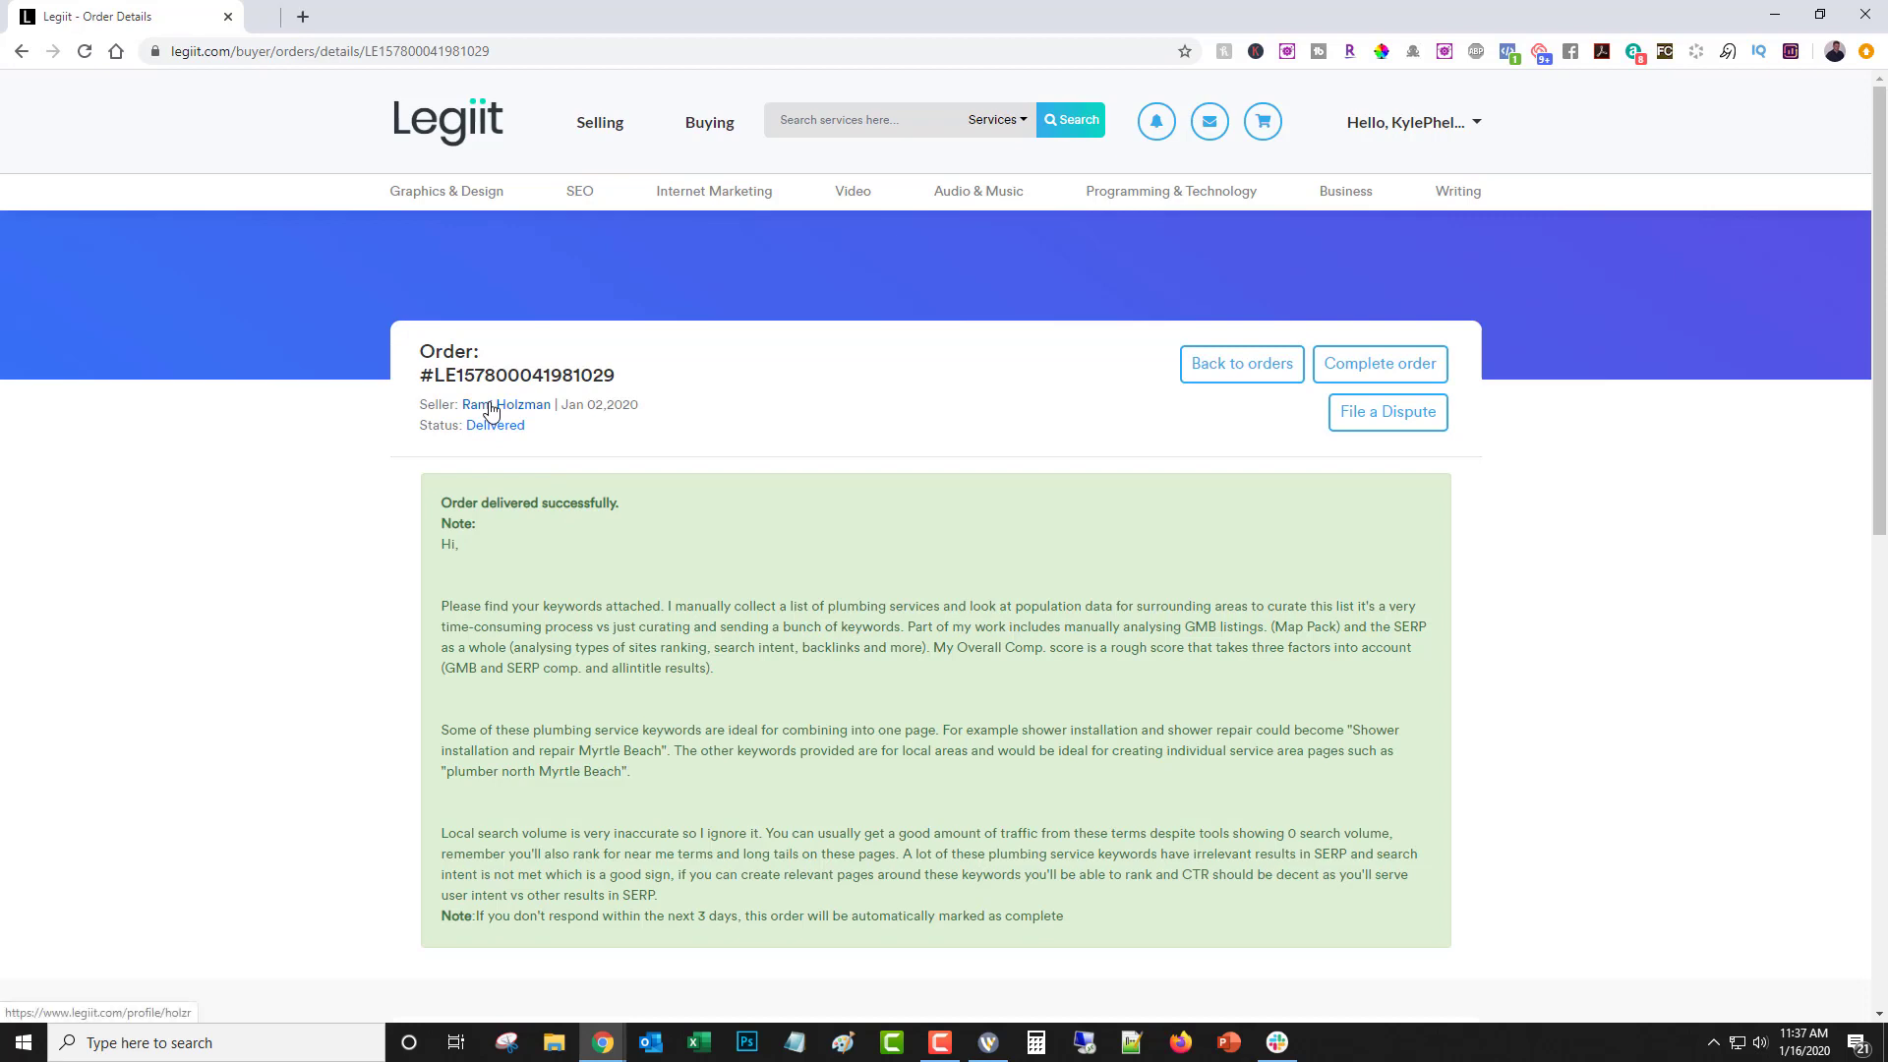
{"action": "left_click", "coordinate": [486, 404]}
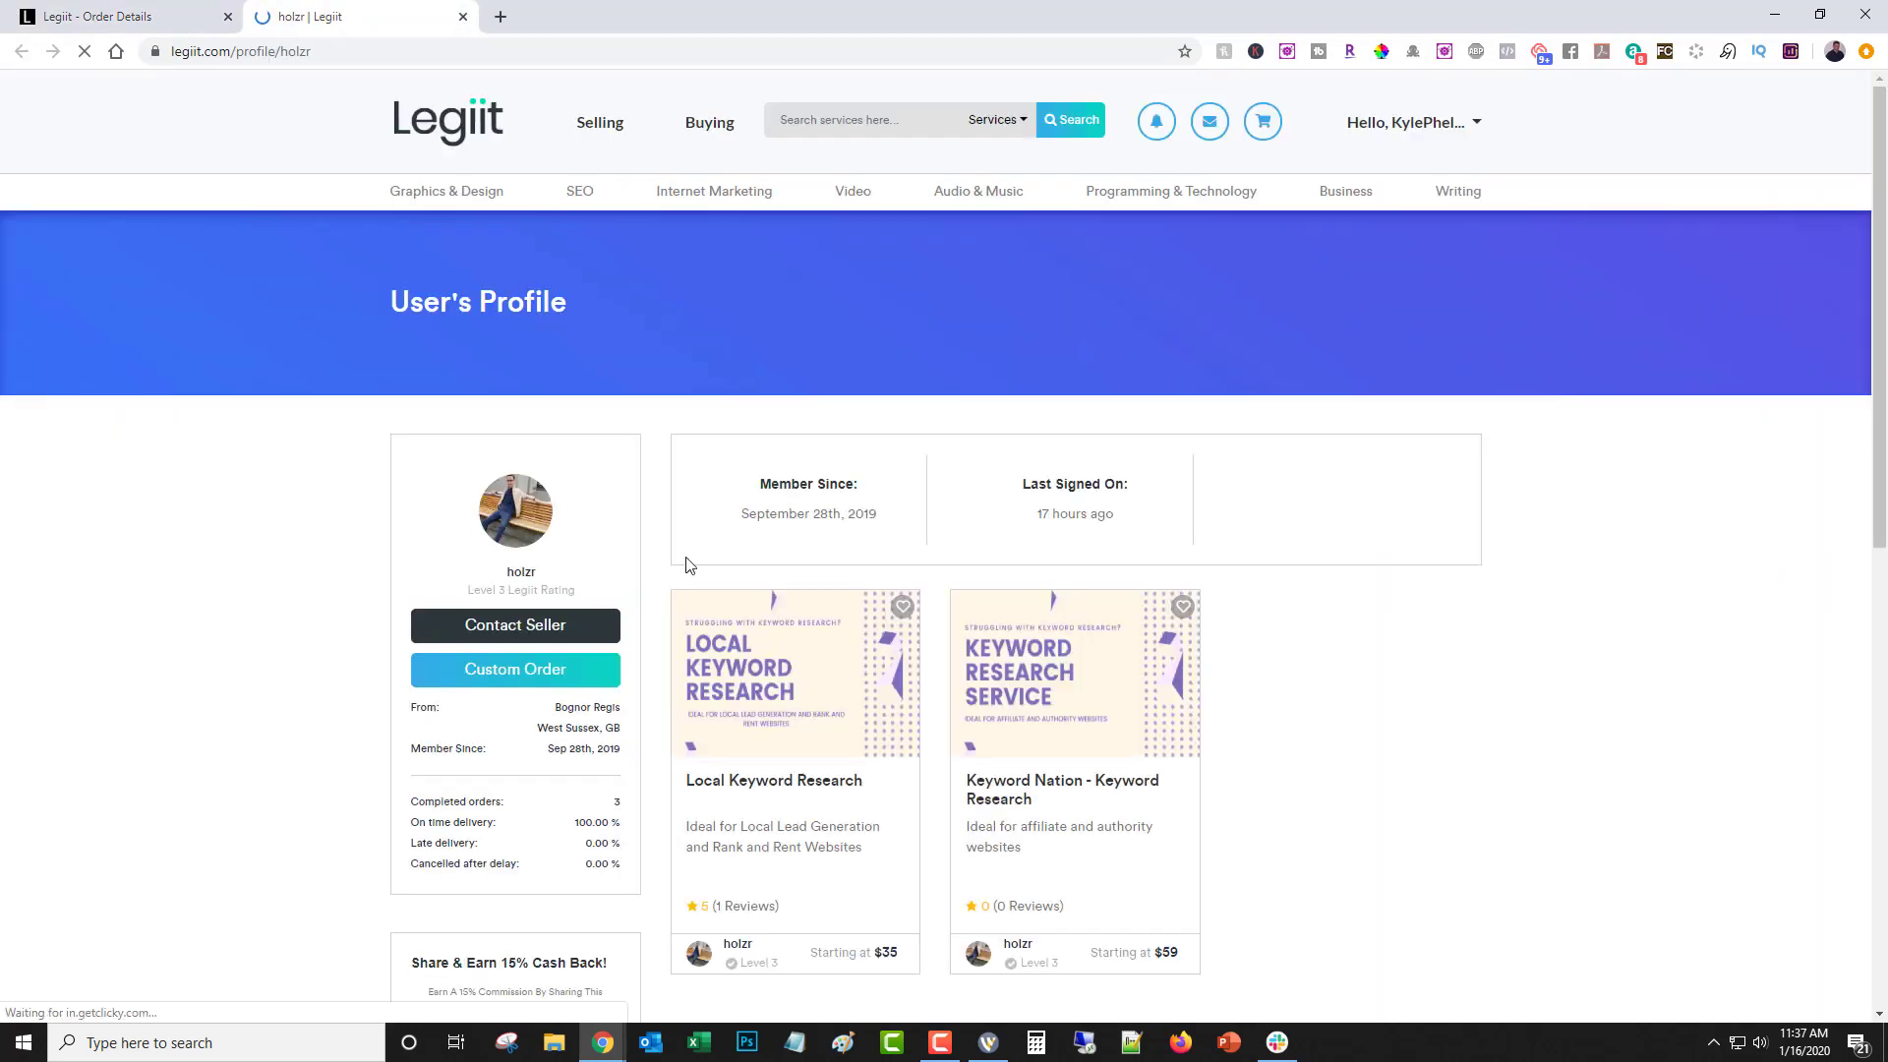
{"action": "left_click", "coordinate": [757, 783]}
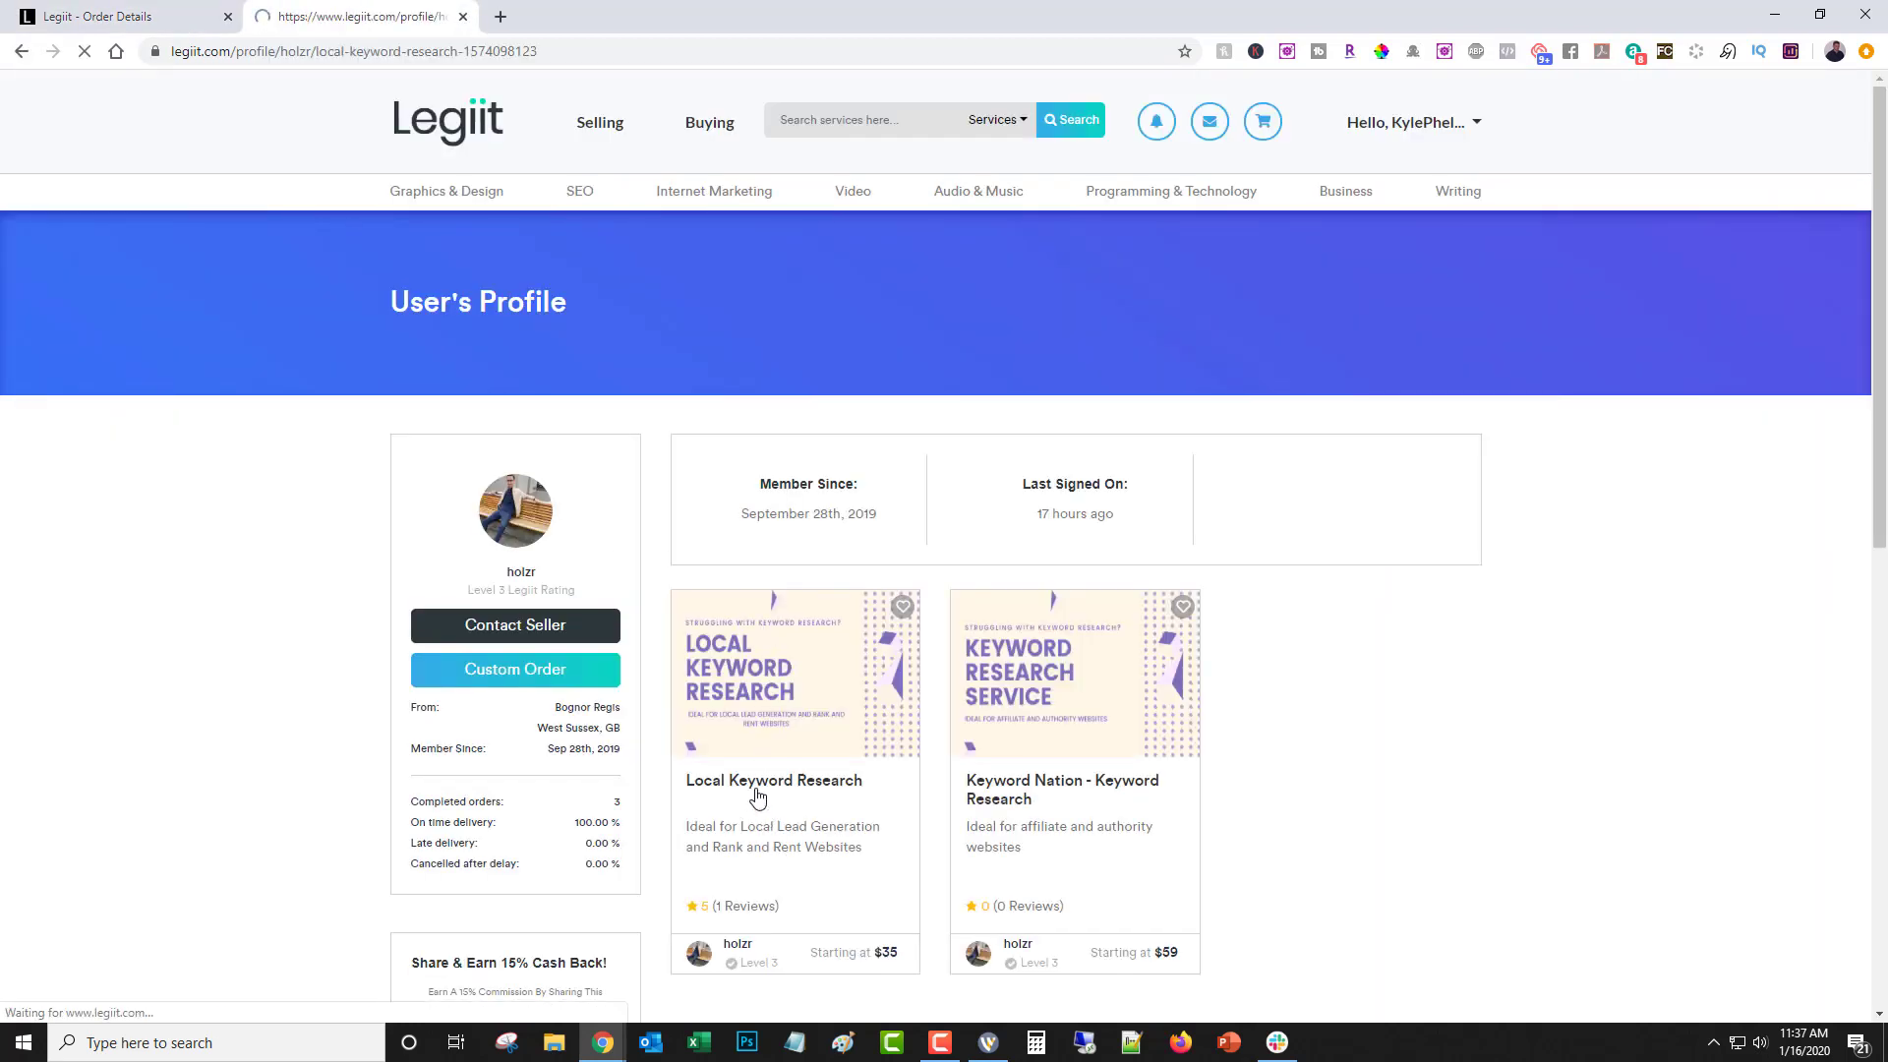
{"action": "left_click", "coordinate": [138, 15]}
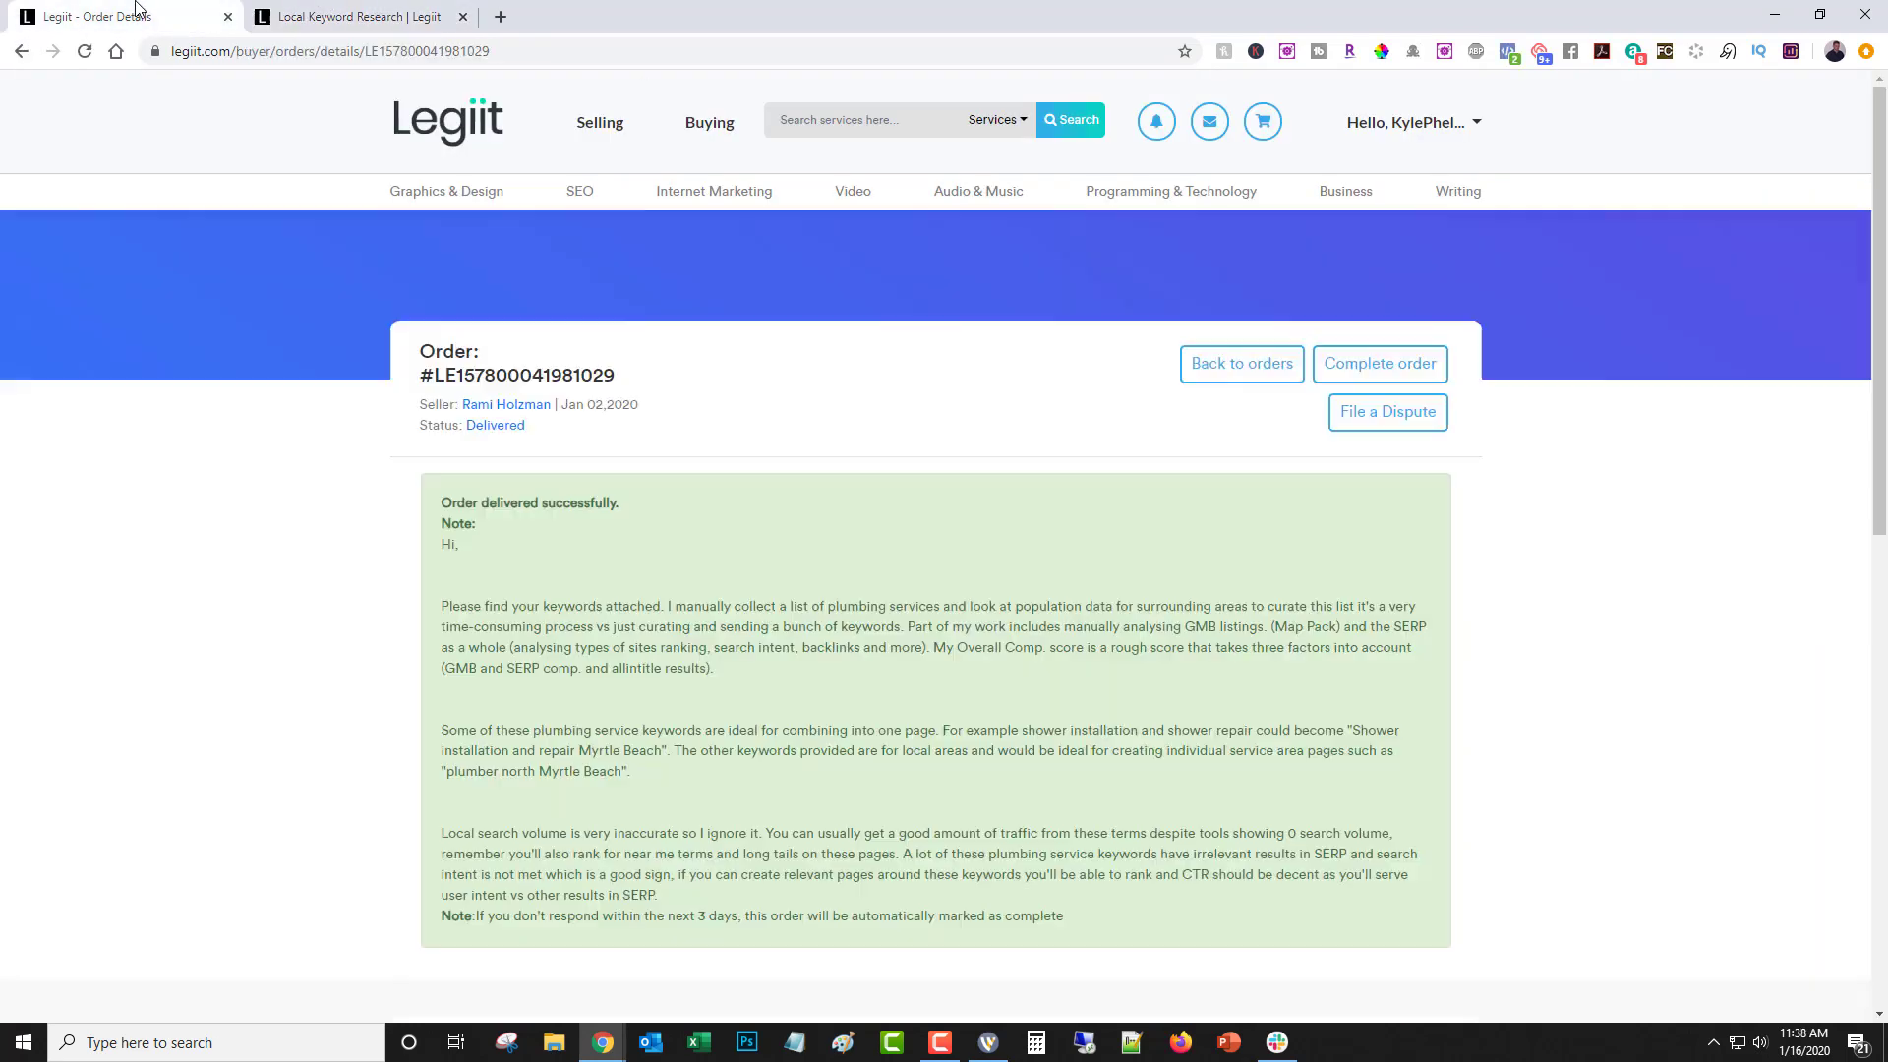
{"action": "scroll", "coordinate": [504, 534], "scroll_direction": "down", "scroll_amount": 8}
{"action": "scroll", "coordinate": [550, 230], "scroll_direction": "down", "scroll_amount": 3}
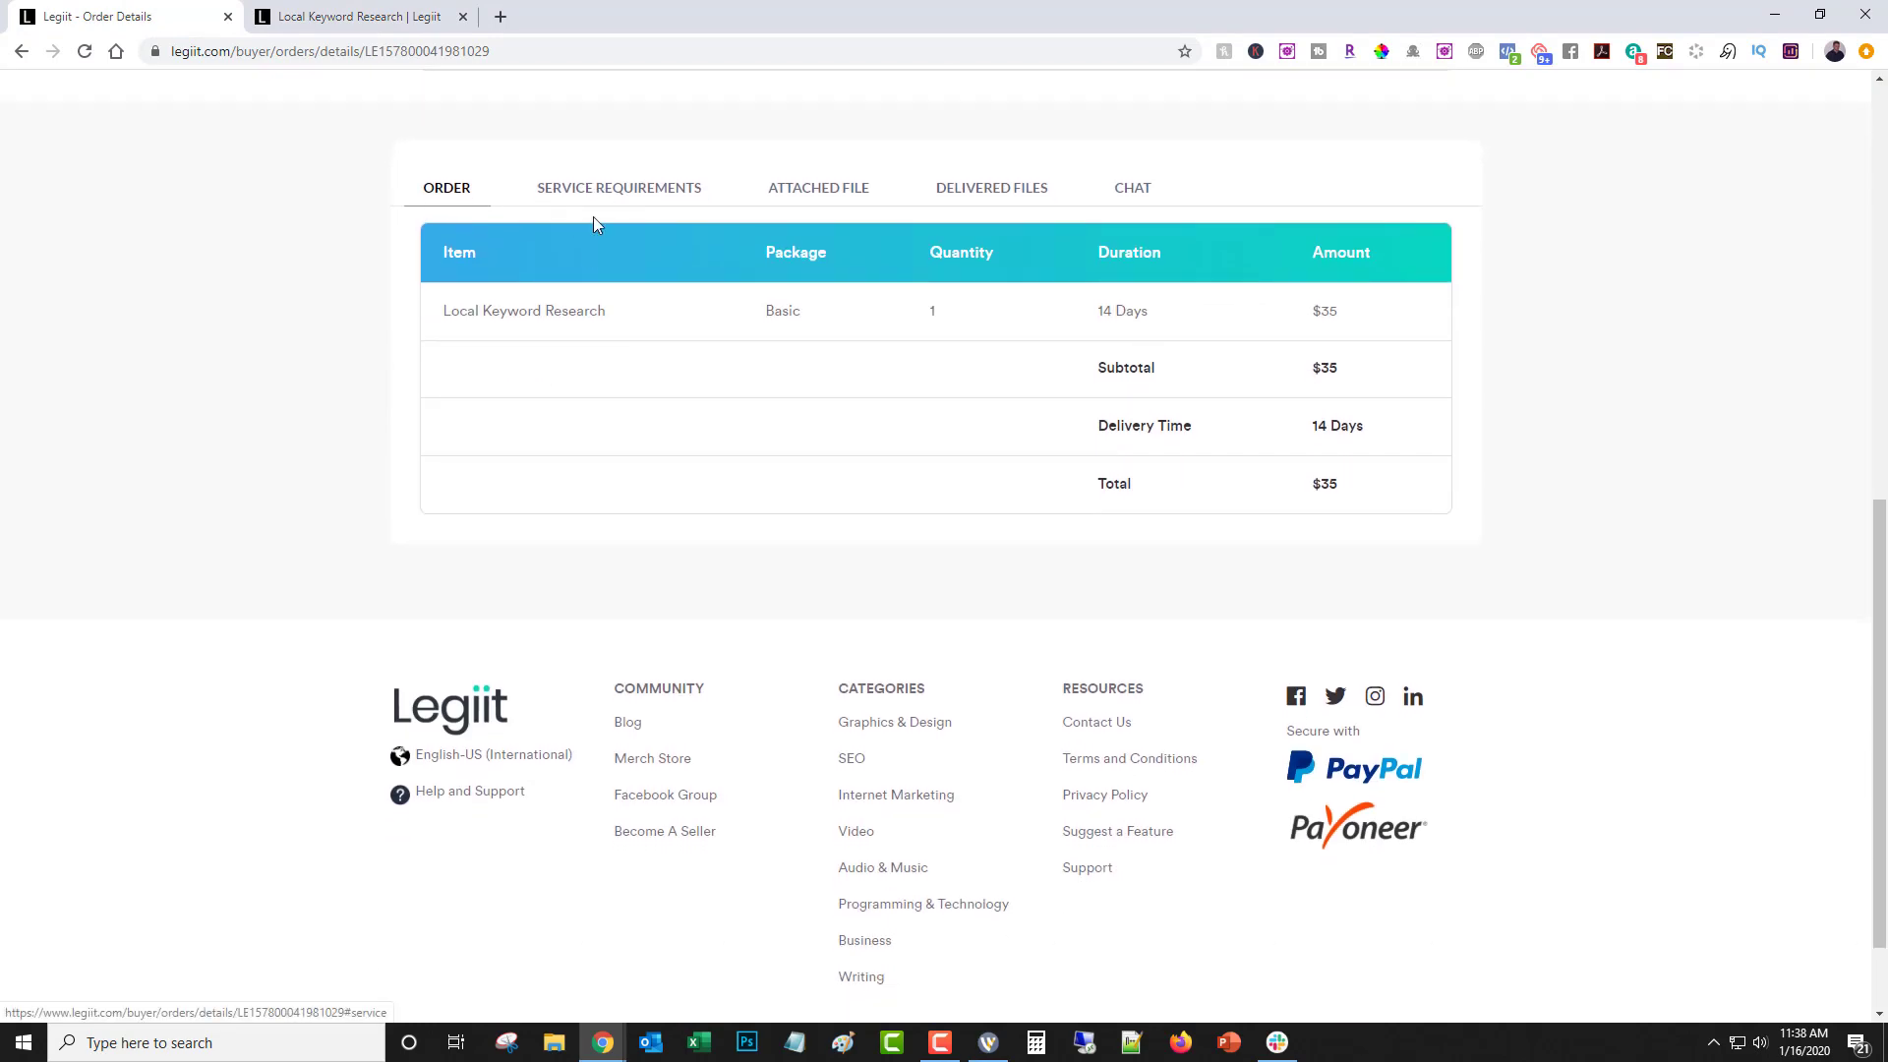
{"action": "scroll", "coordinate": [591, 222], "scroll_direction": "up", "scroll_amount": 4}
{"action": "scroll", "coordinate": [653, 524], "scroll_direction": "up", "scroll_amount": 2}
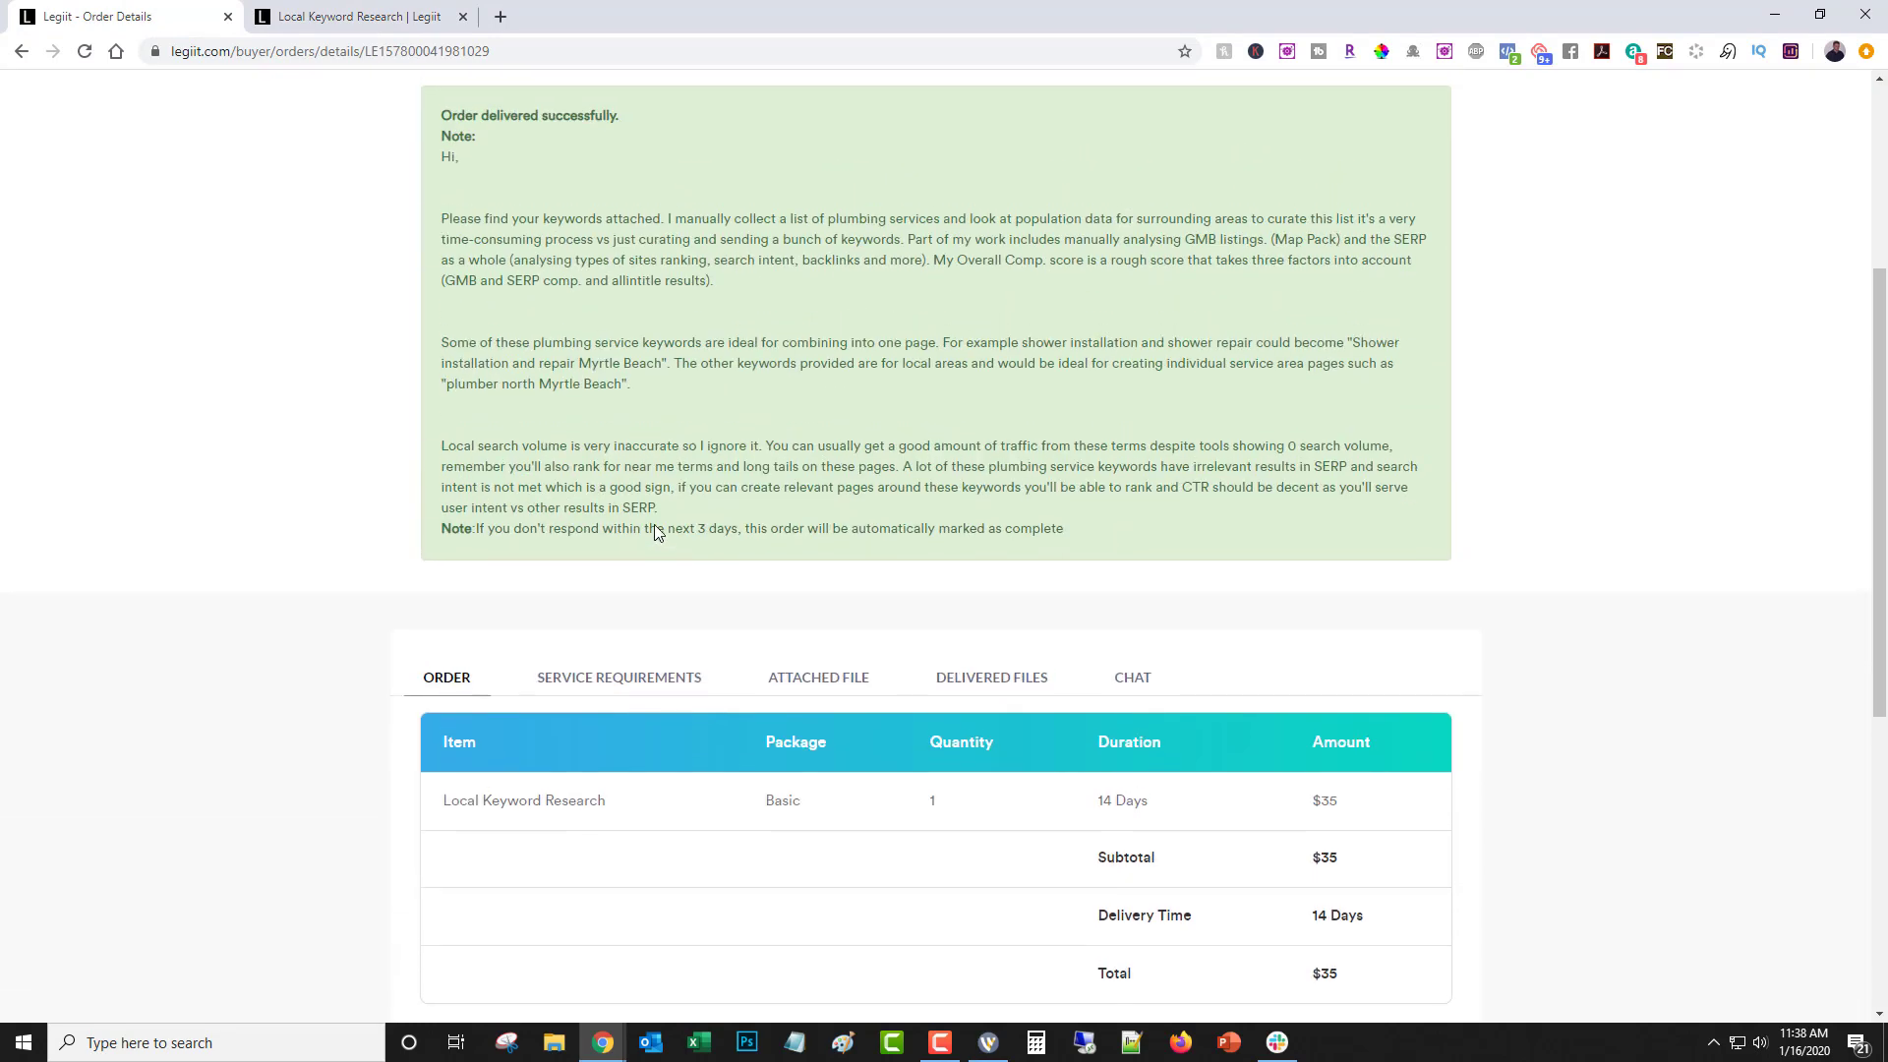
{"action": "scroll", "coordinate": [654, 524], "scroll_direction": "up", "scroll_amount": 2}
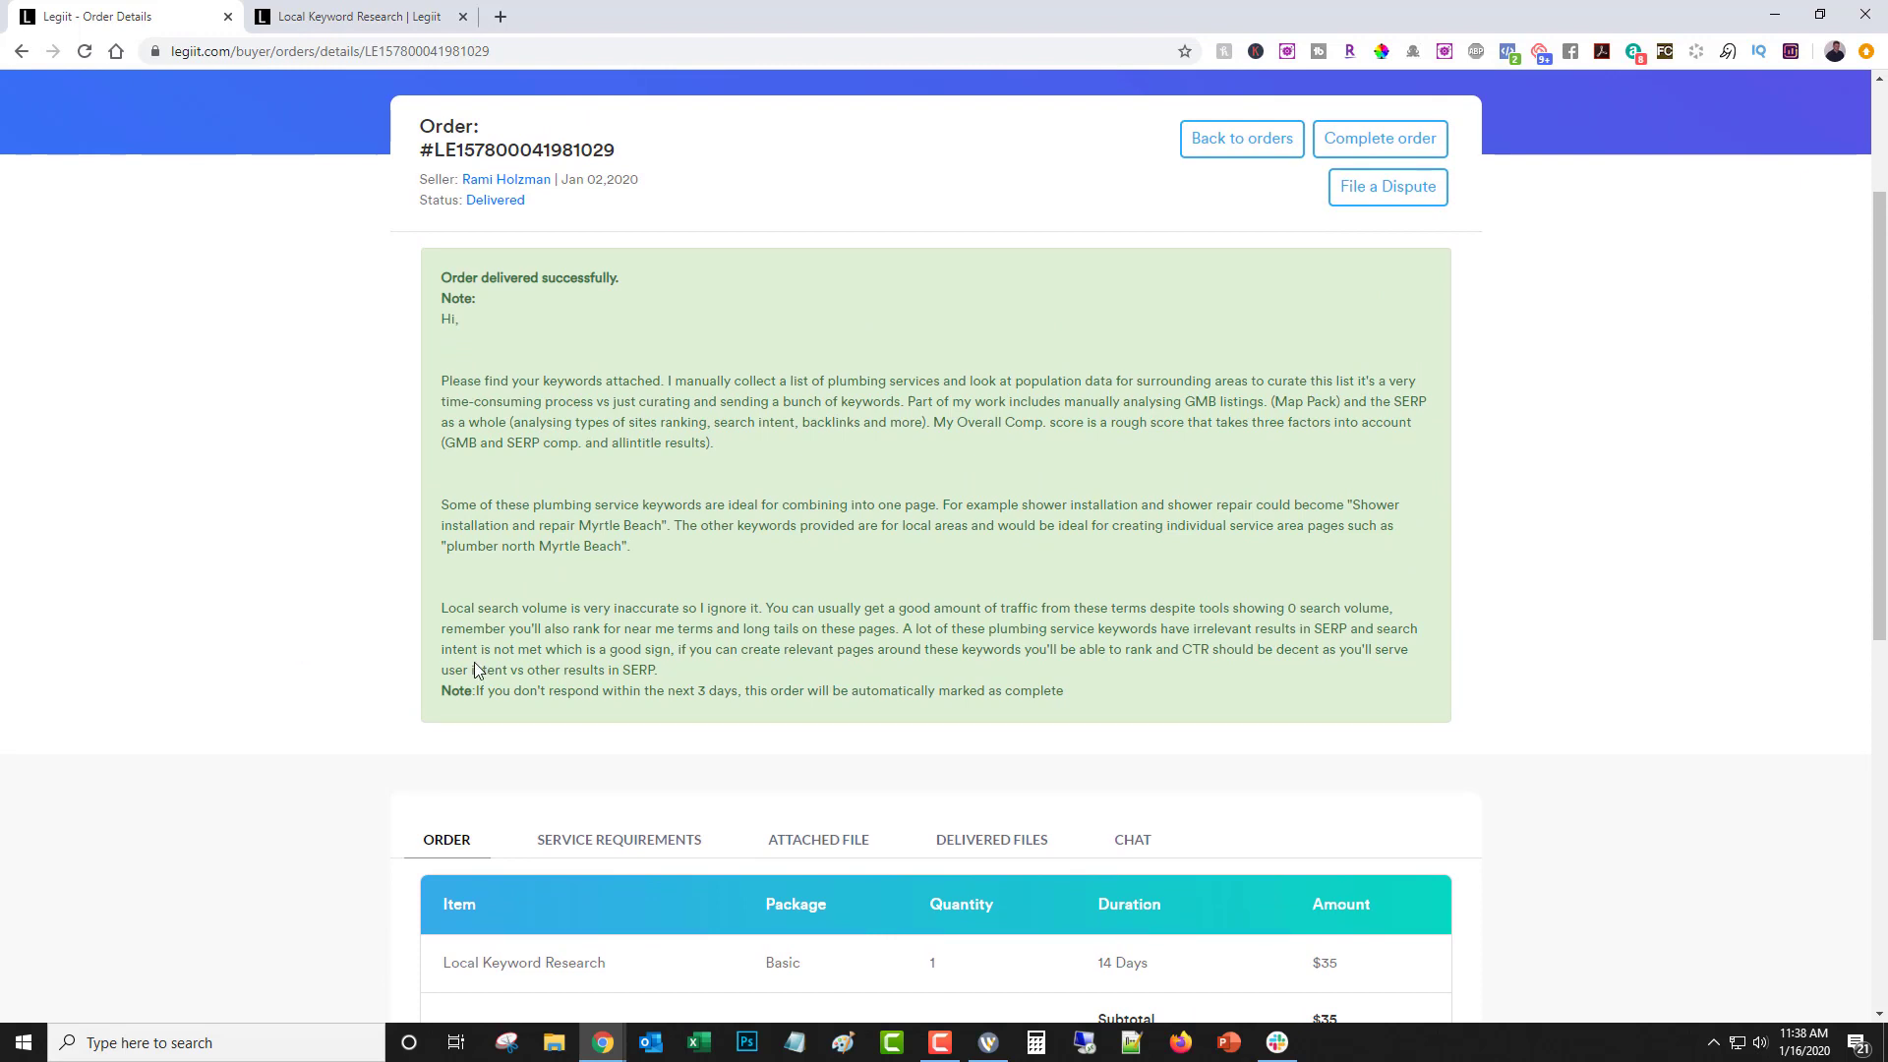
{"action": "scroll", "coordinate": [476, 665], "scroll_direction": "up", "scroll_amount": 1}
{"action": "scroll", "coordinate": [474, 627], "scroll_direction": "down", "scroll_amount": 2}
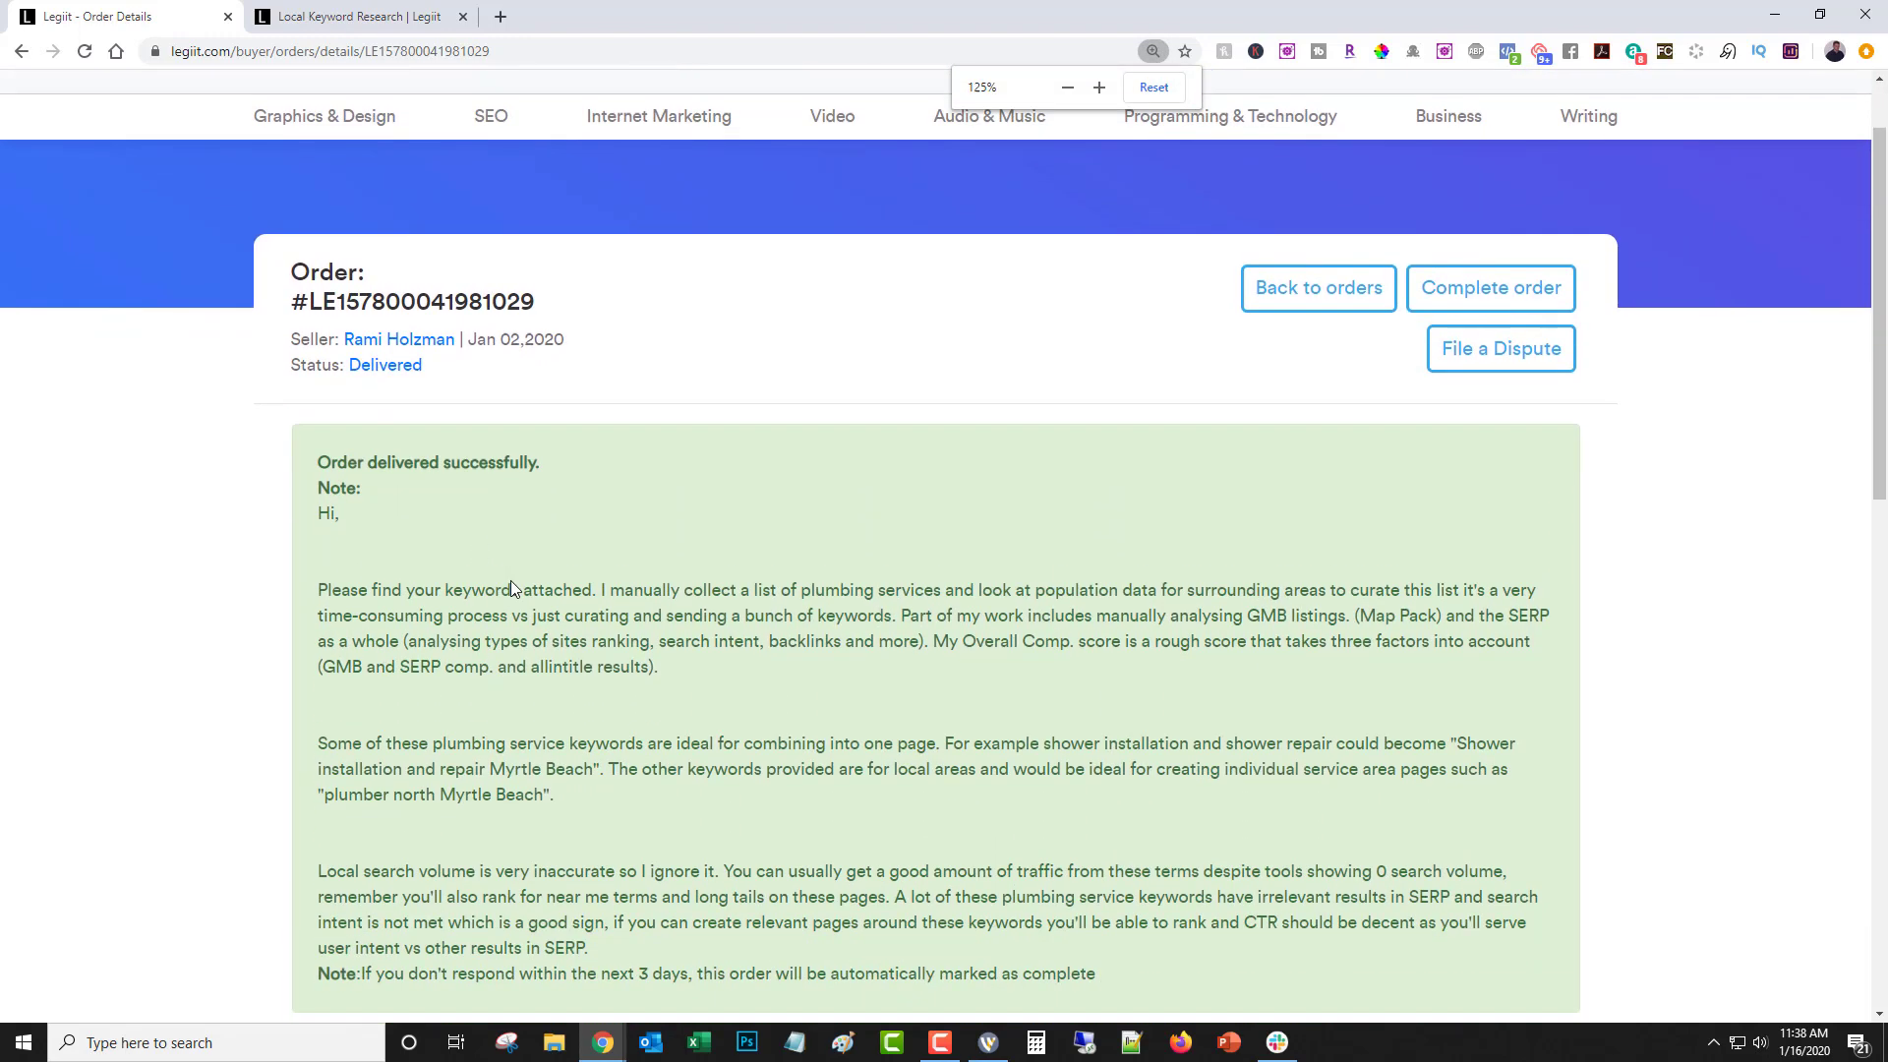
{"action": "scroll", "coordinate": [510, 581], "scroll_direction": "up", "scroll_amount": 5}
{"action": "scroll", "coordinate": [510, 580], "scroll_direction": "up", "scroll_amount": 1}
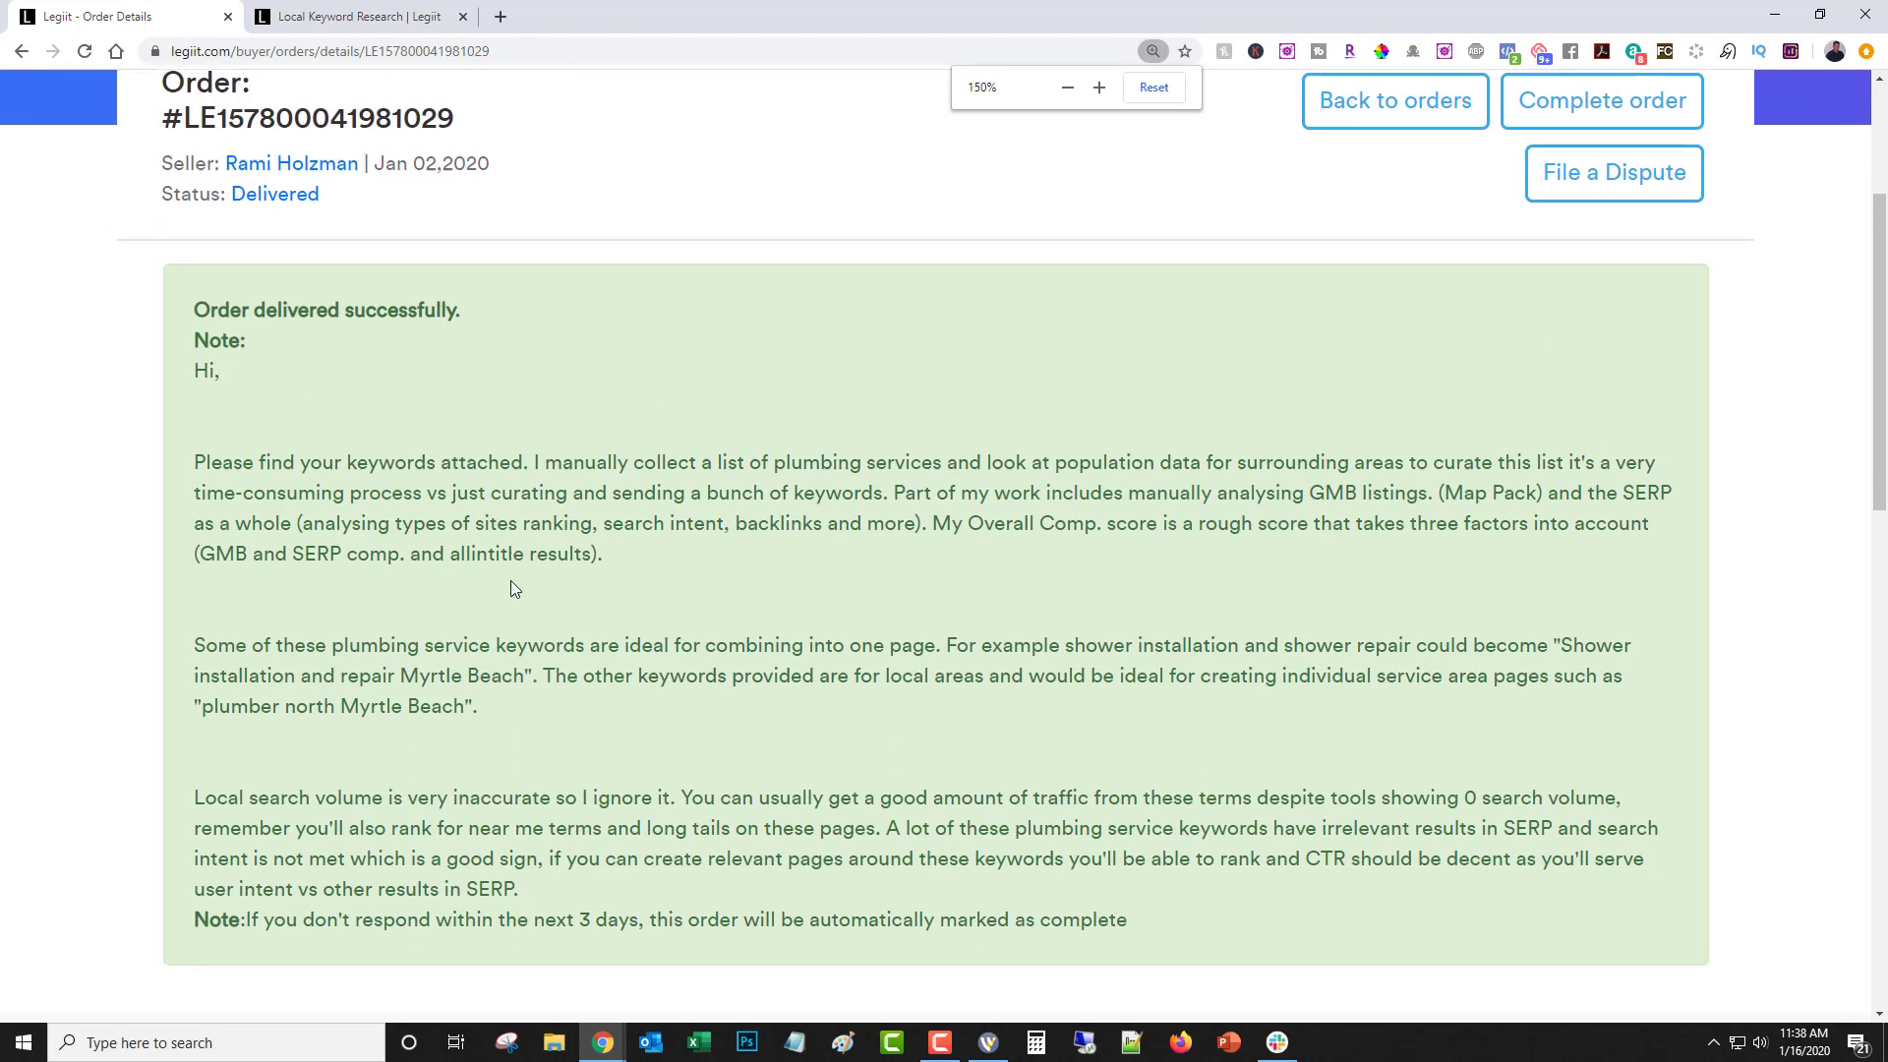
{"action": "scroll", "coordinate": [510, 579], "scroll_direction": "down", "scroll_amount": 2}
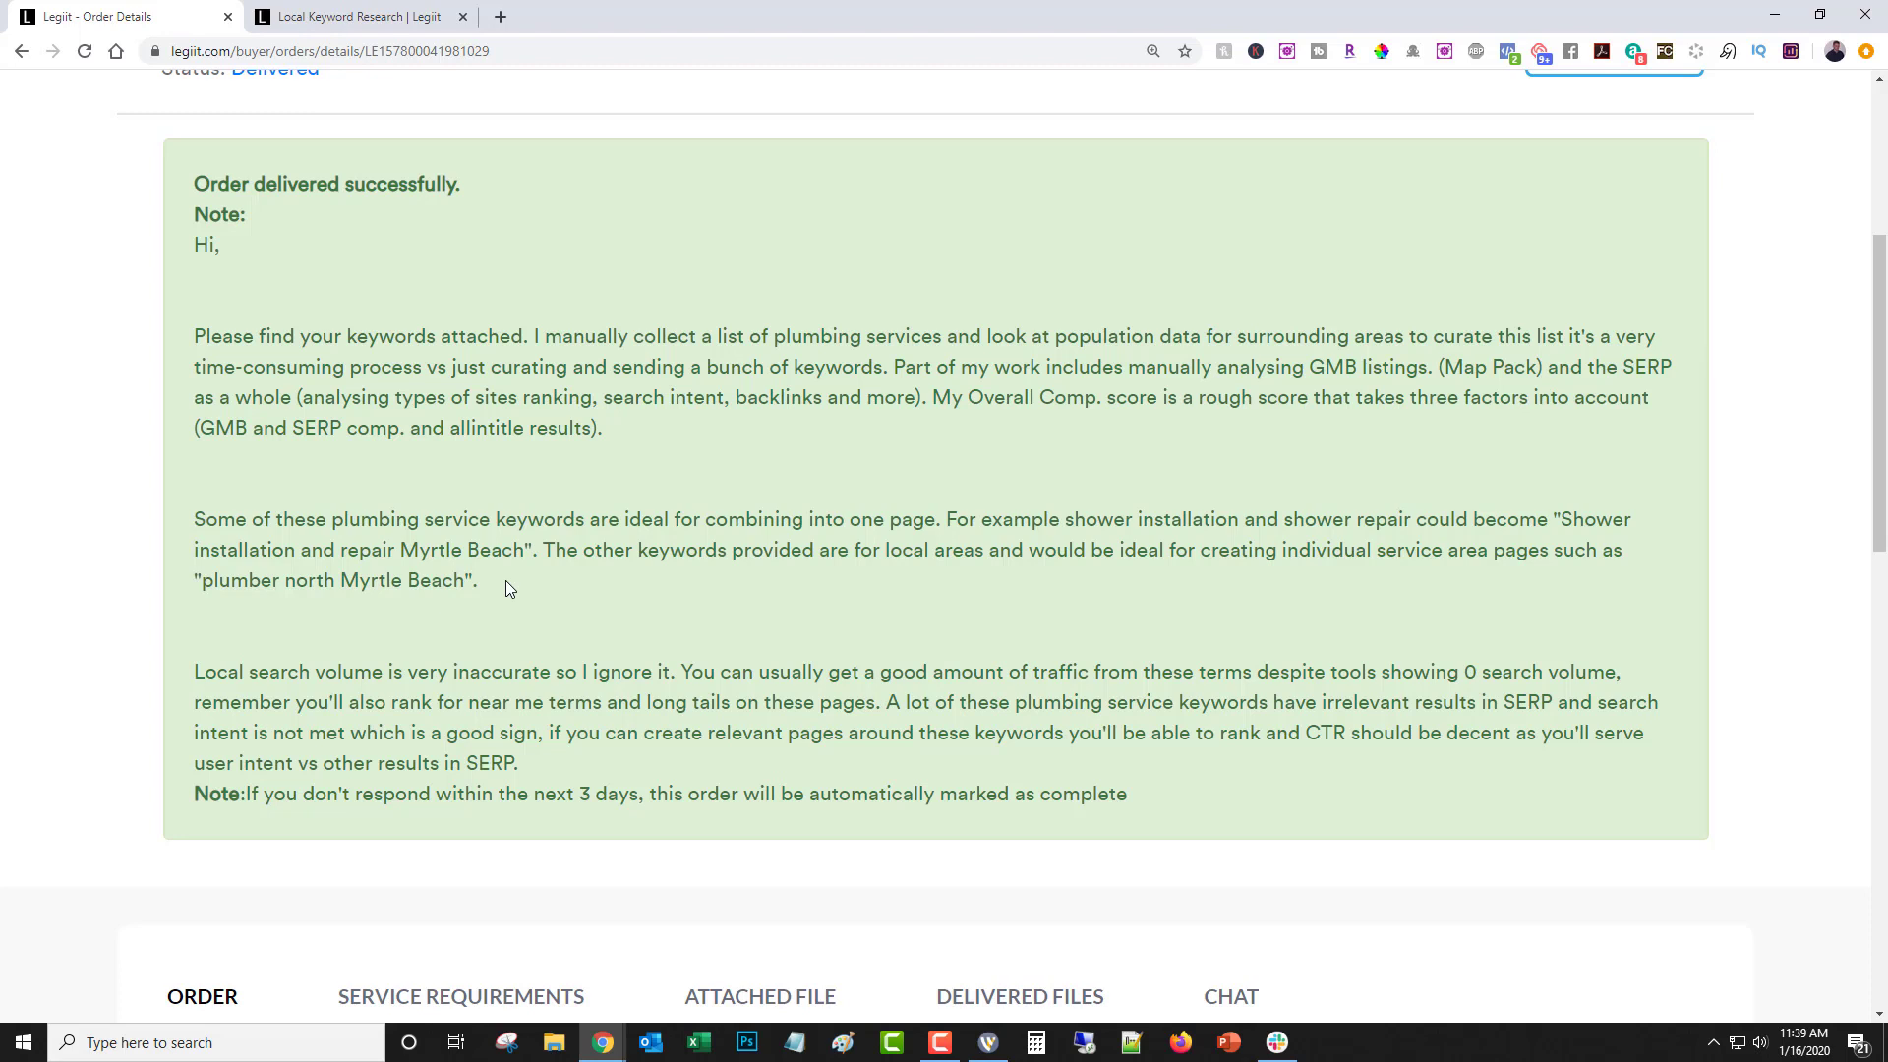
{"action": "scroll", "coordinate": [892, 495], "scroll_direction": "down", "scroll_amount": 4}
{"action": "scroll", "coordinate": [893, 495], "scroll_direction": "down", "scroll_amount": 1}
Open the delivered plumbers keyword workbook in Excel and zoom it to 150%
{"action": "left_click", "coordinate": [1051, 475]}
{"action": "key", "text": "alt+Tab"}
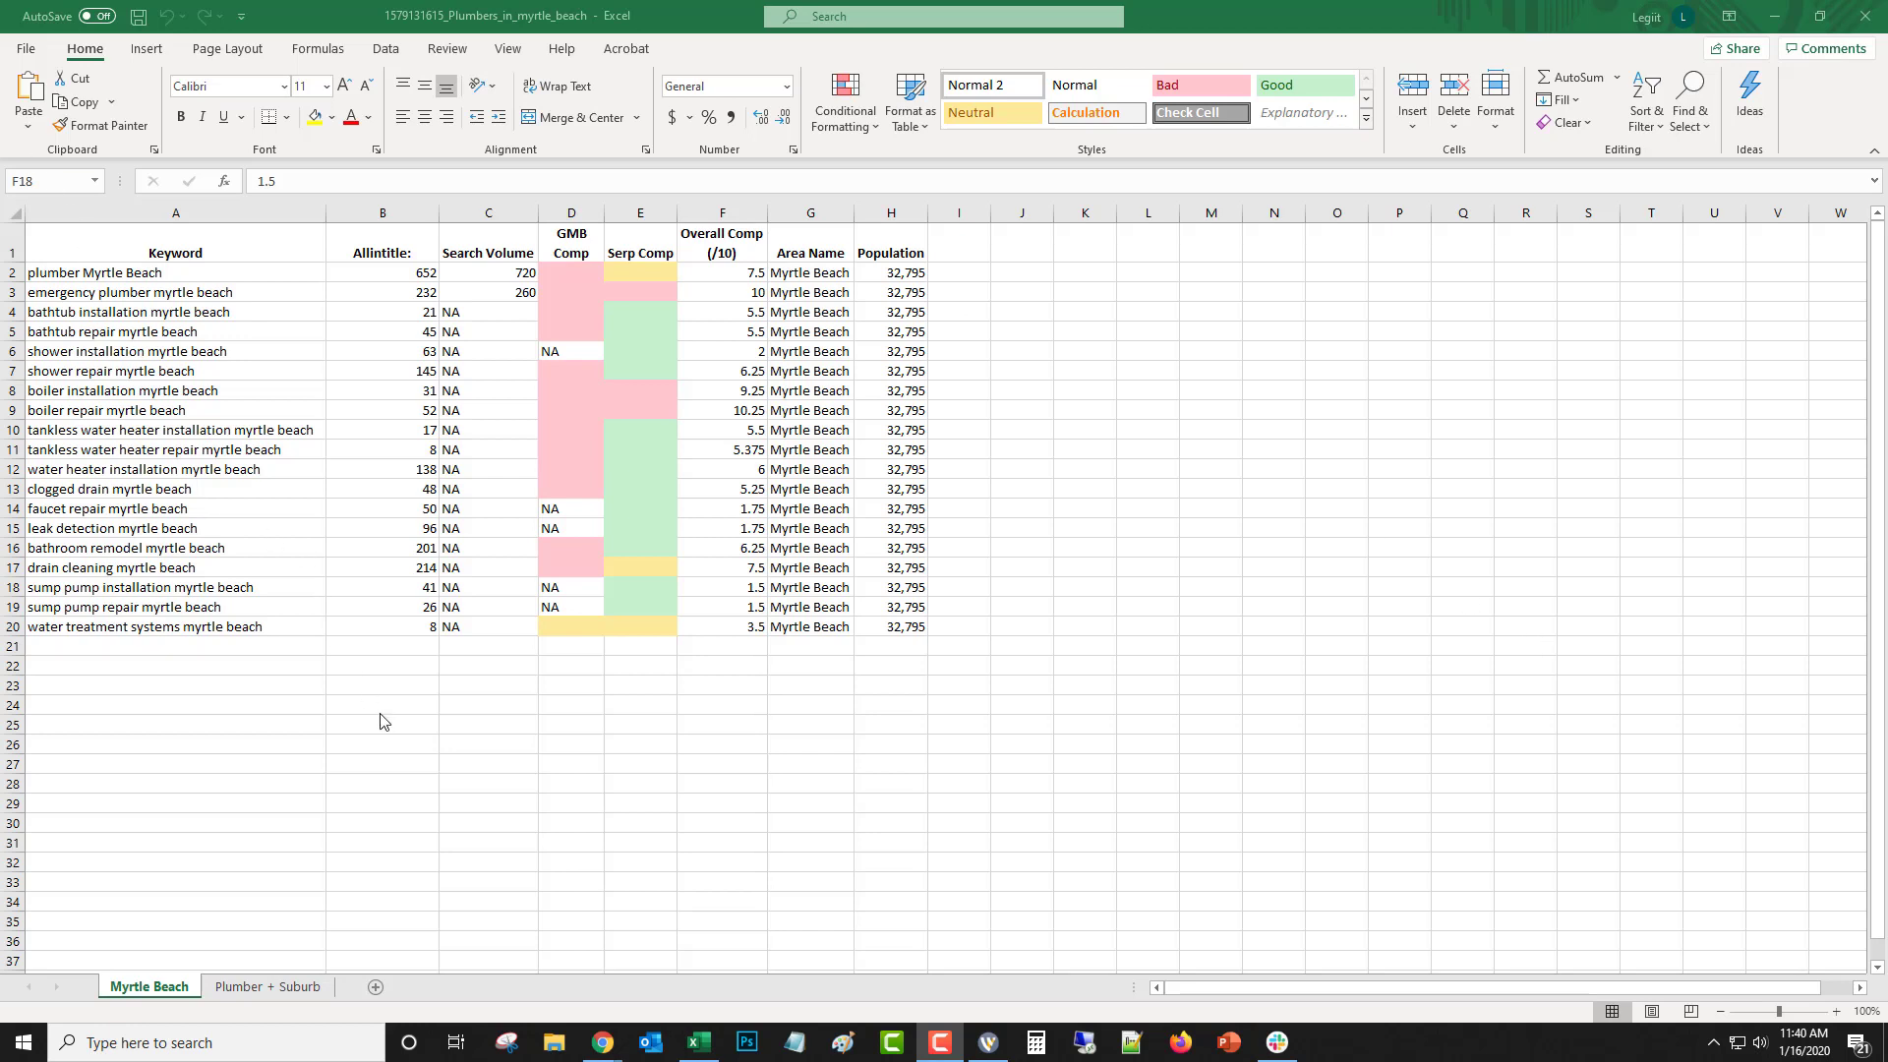
{"action": "left_click", "coordinate": [1839, 1014]}
{"action": "left_click", "coordinate": [1838, 1014]}
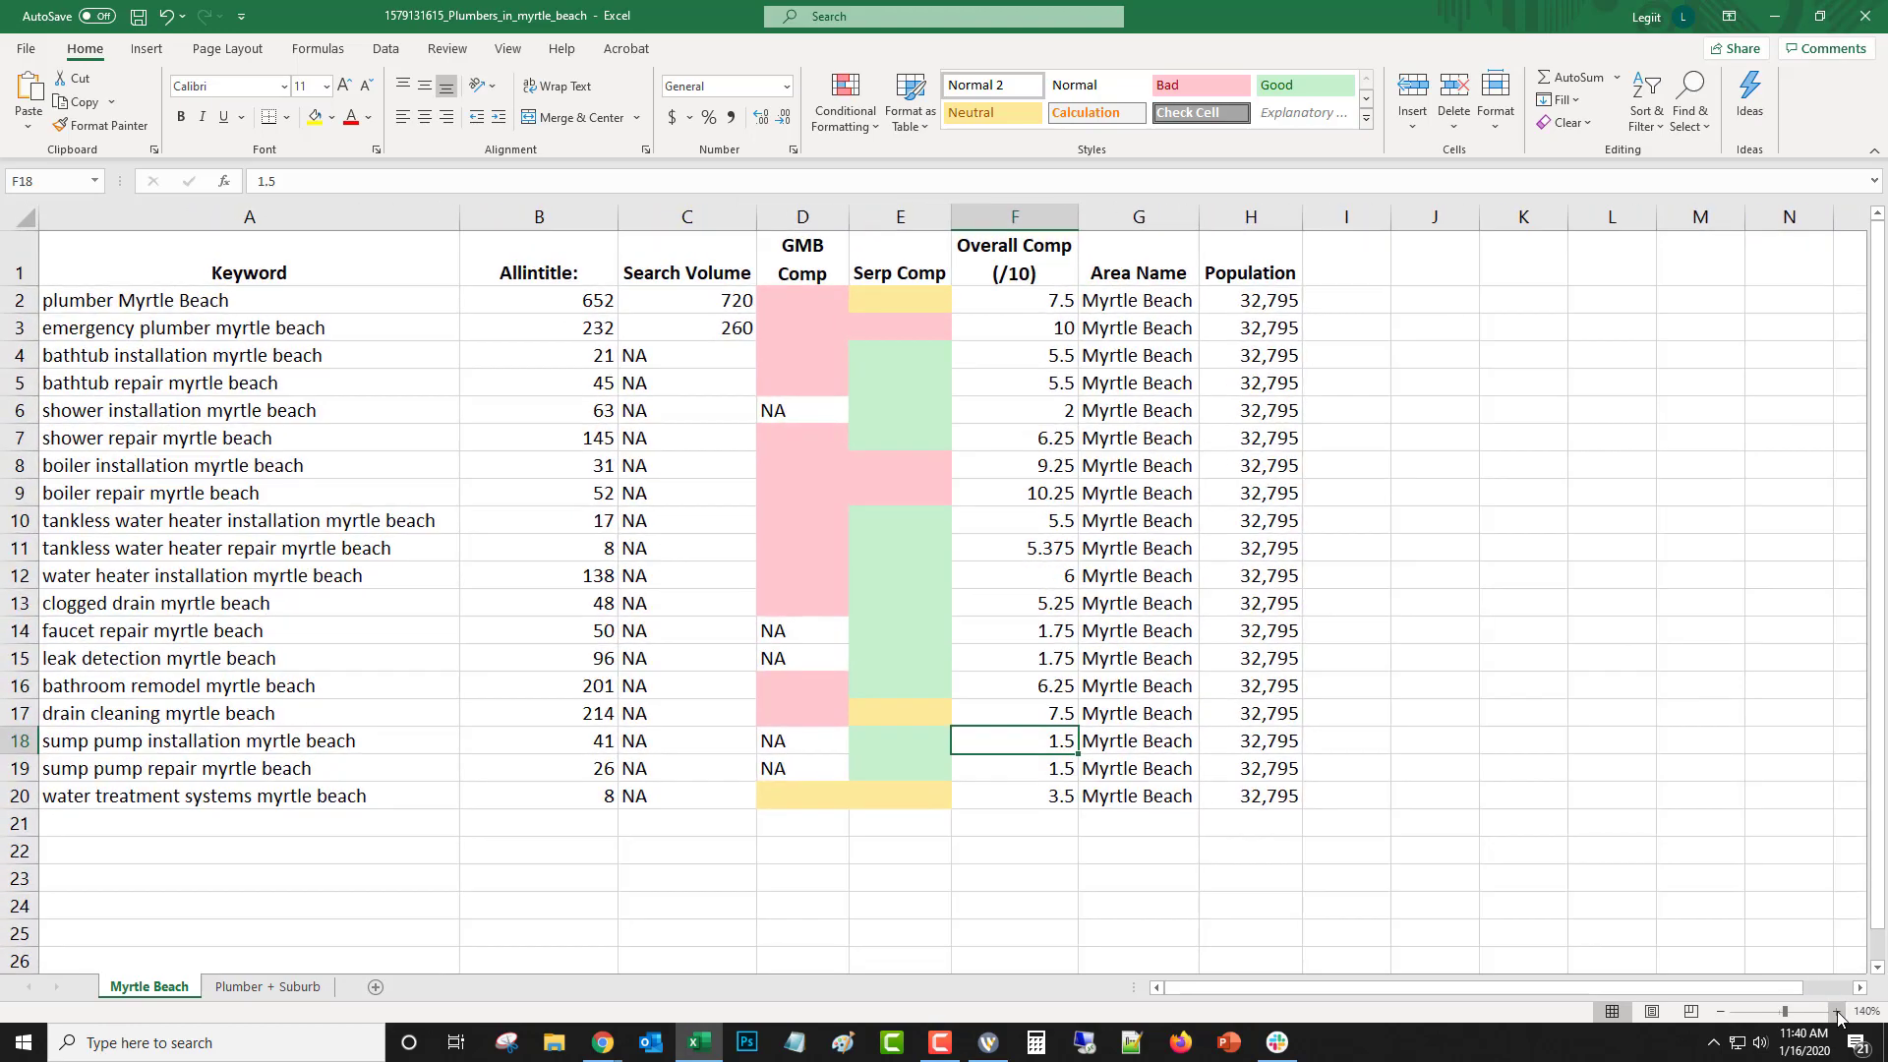
{"action": "left_click", "coordinate": [1839, 1014]}
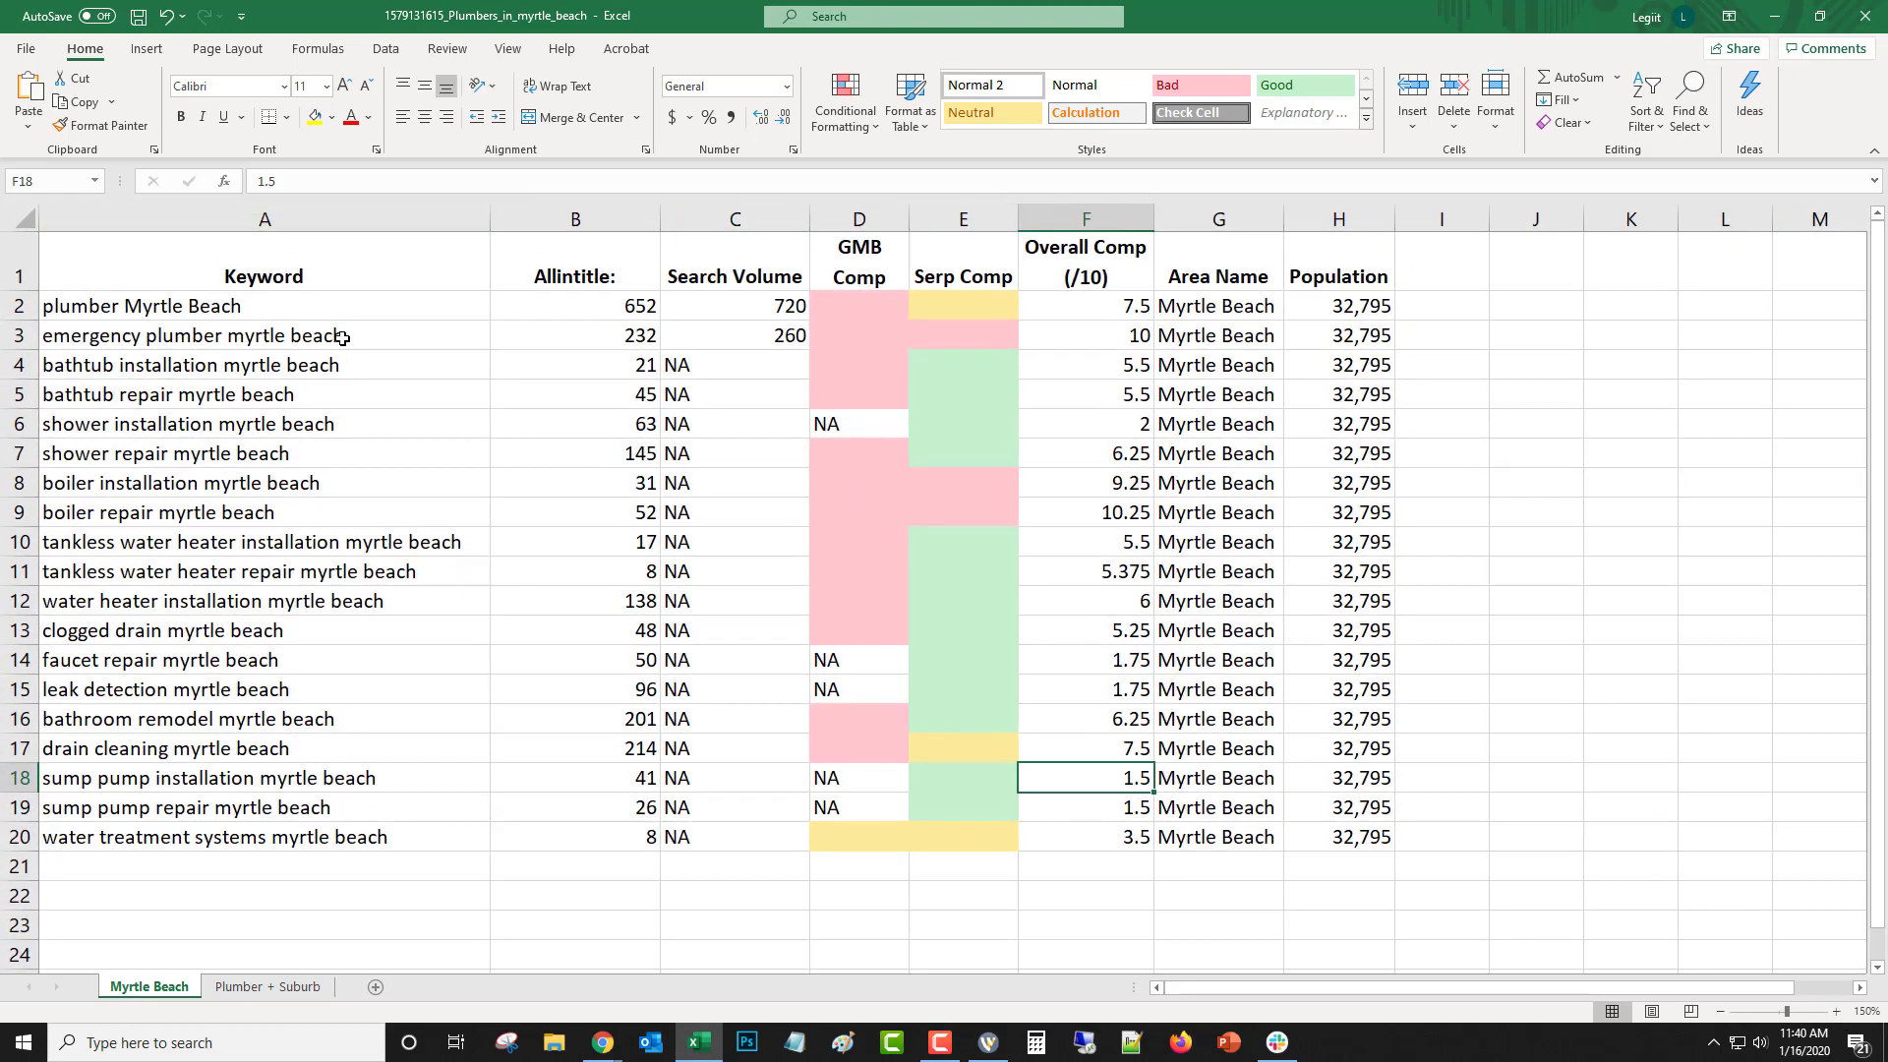
Review the bathtub and shower keyword rows, Allintitle counts, population and search volumes 720 and 260
{"action": "left_click_drag", "start_coordinate": [18, 365], "coordinate": [13, 394]}
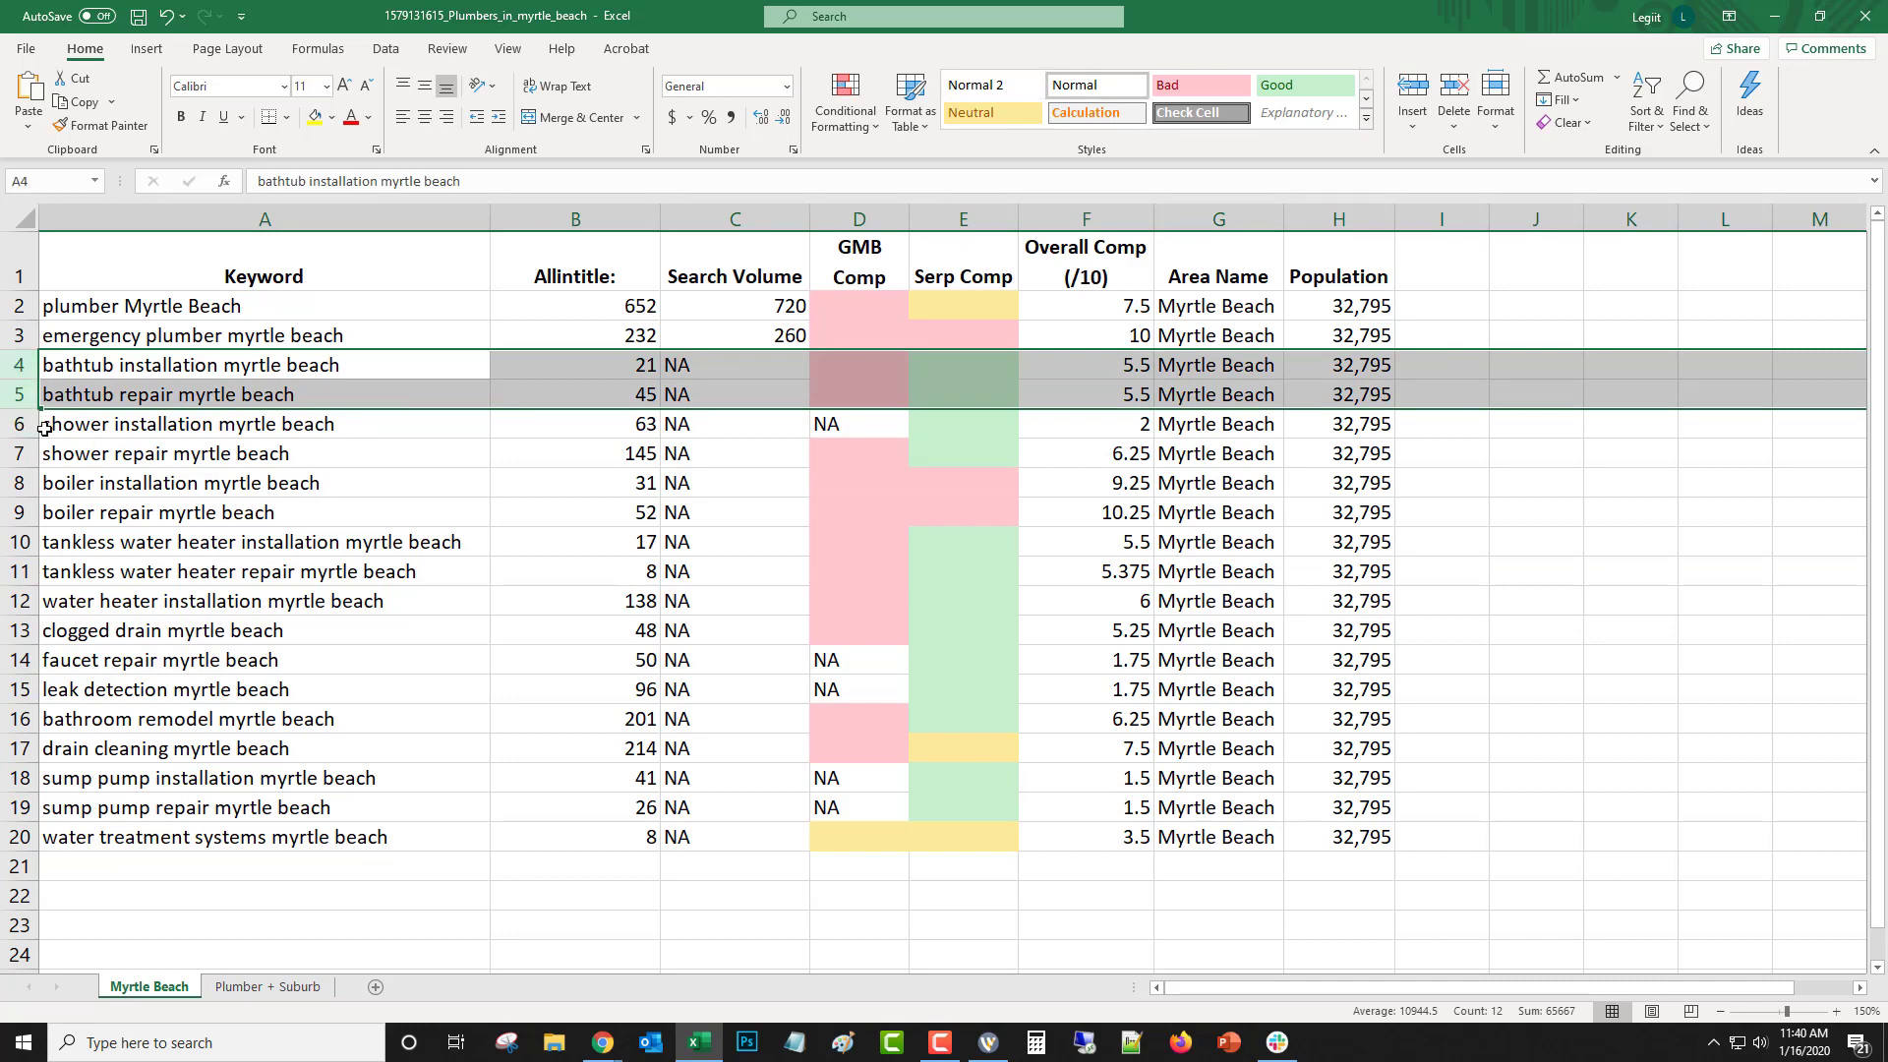
{"action": "left_click_drag", "start_coordinate": [20, 423], "coordinate": [24, 501]}
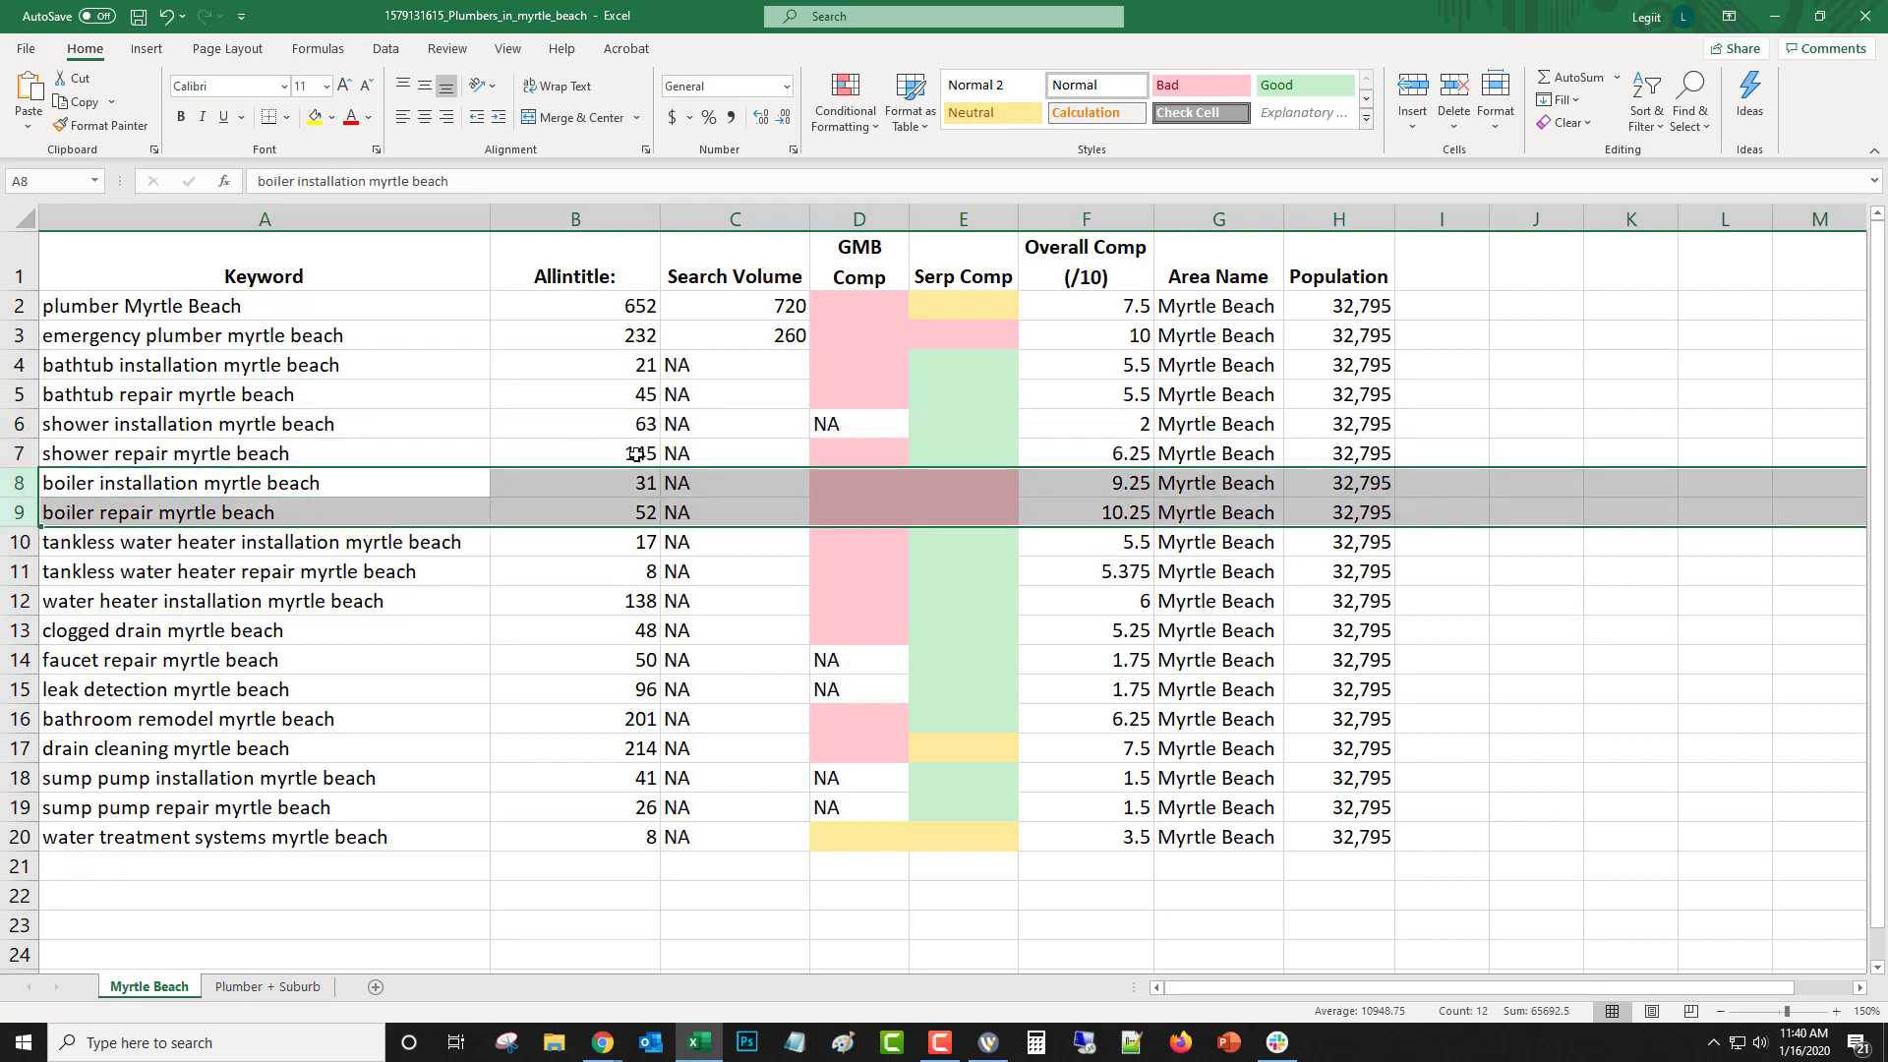
{"action": "left_click", "coordinate": [607, 306]}
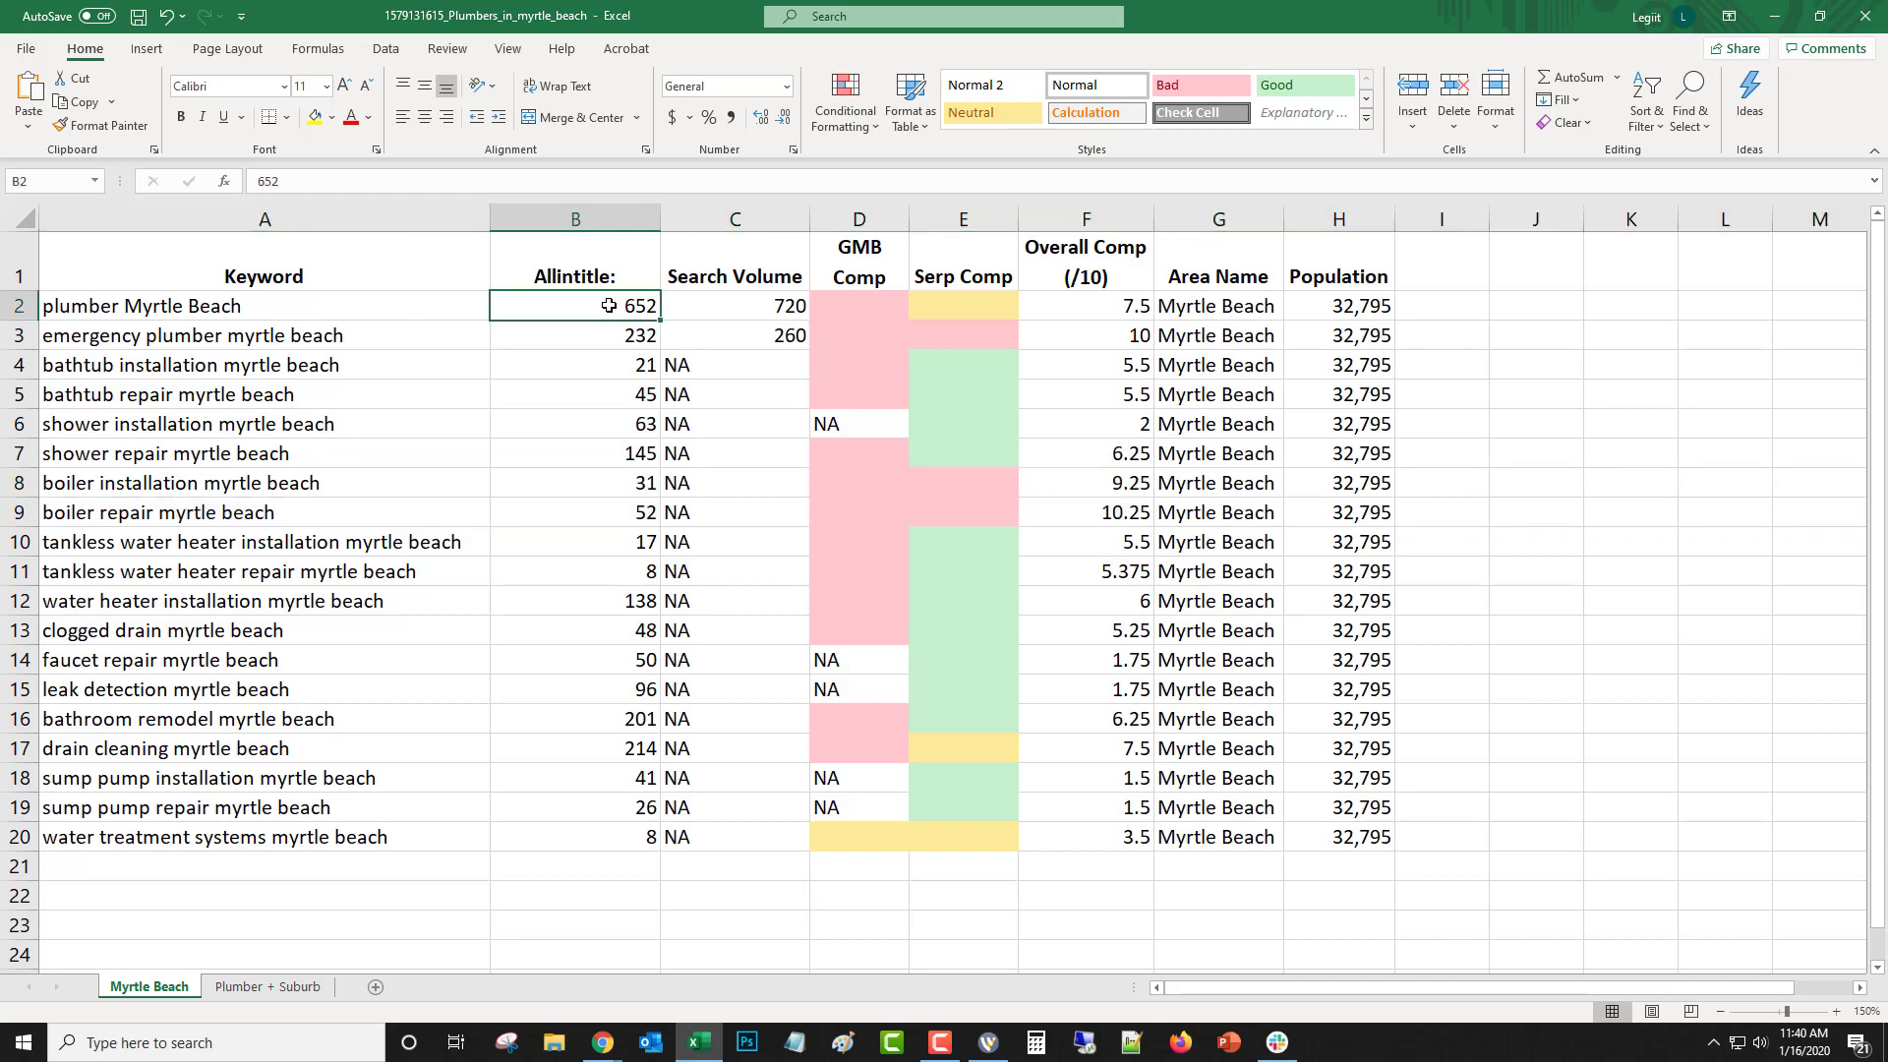
{"action": "left_click", "coordinate": [605, 573]}
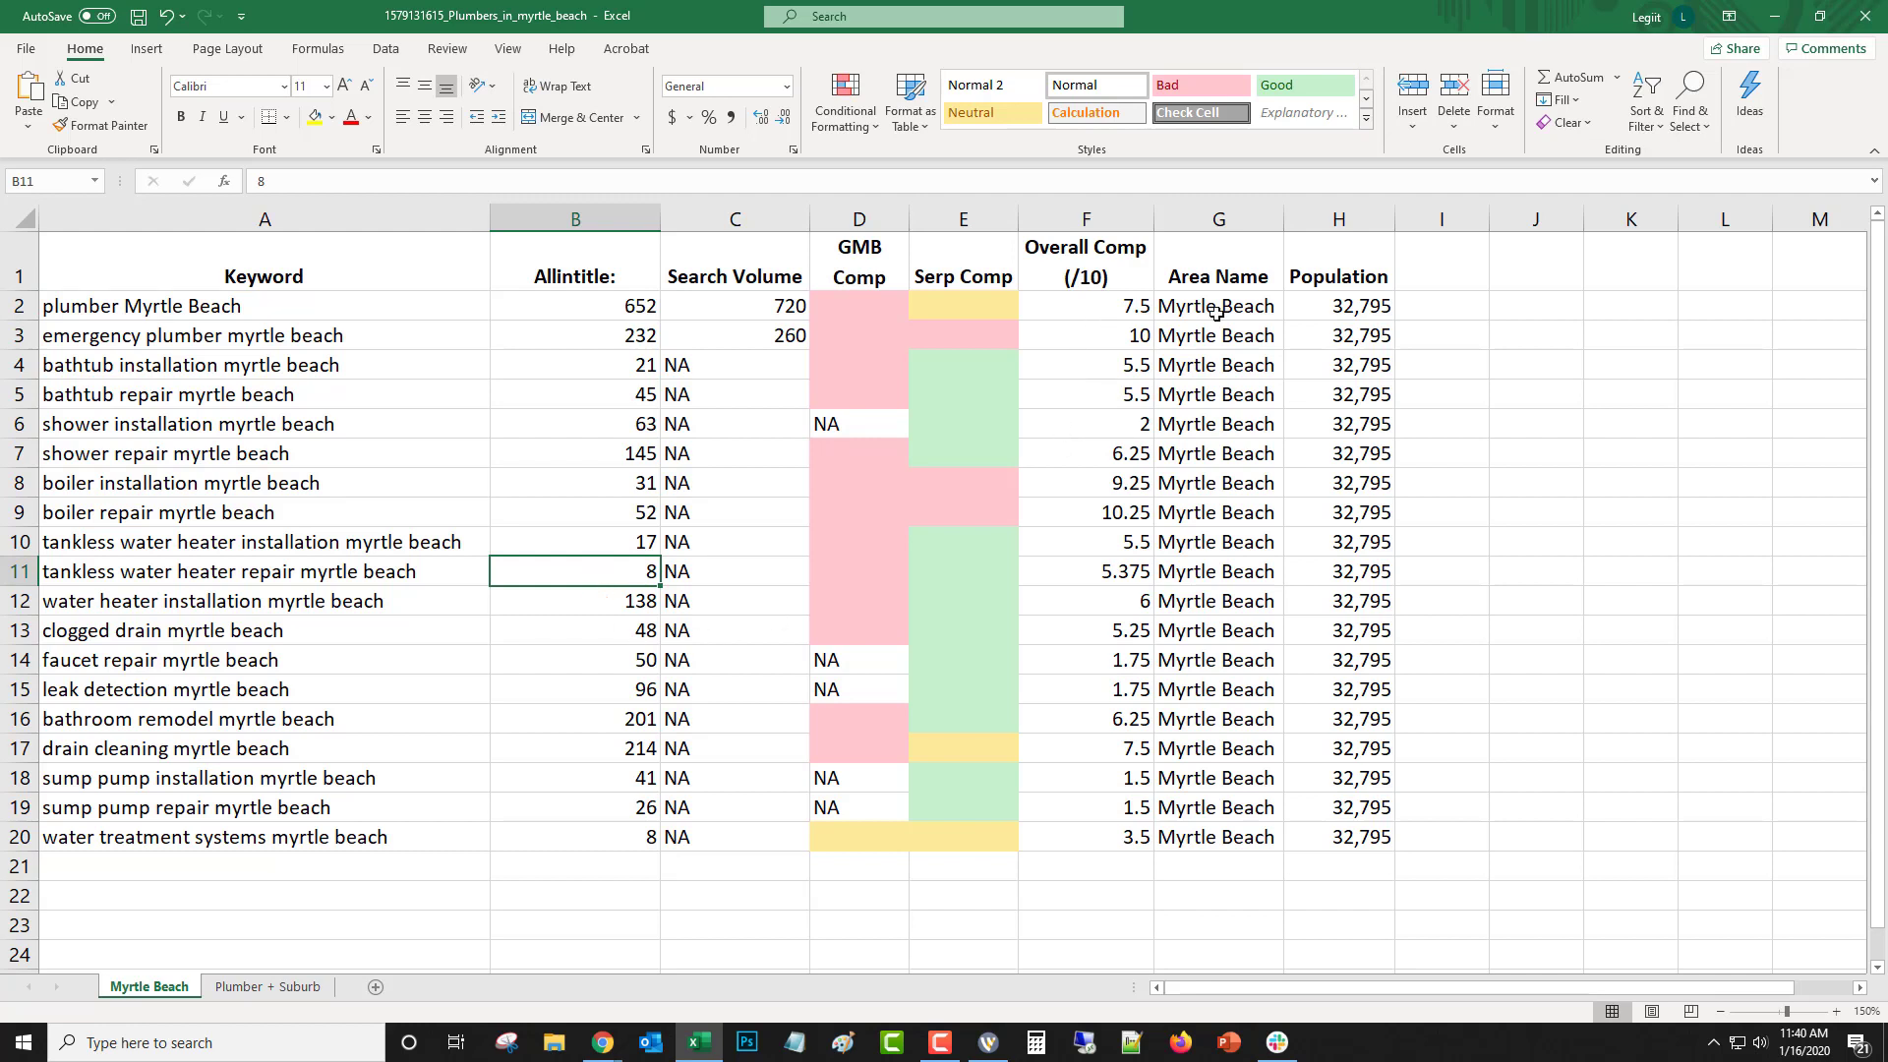
{"action": "left_click", "coordinate": [1342, 307]}
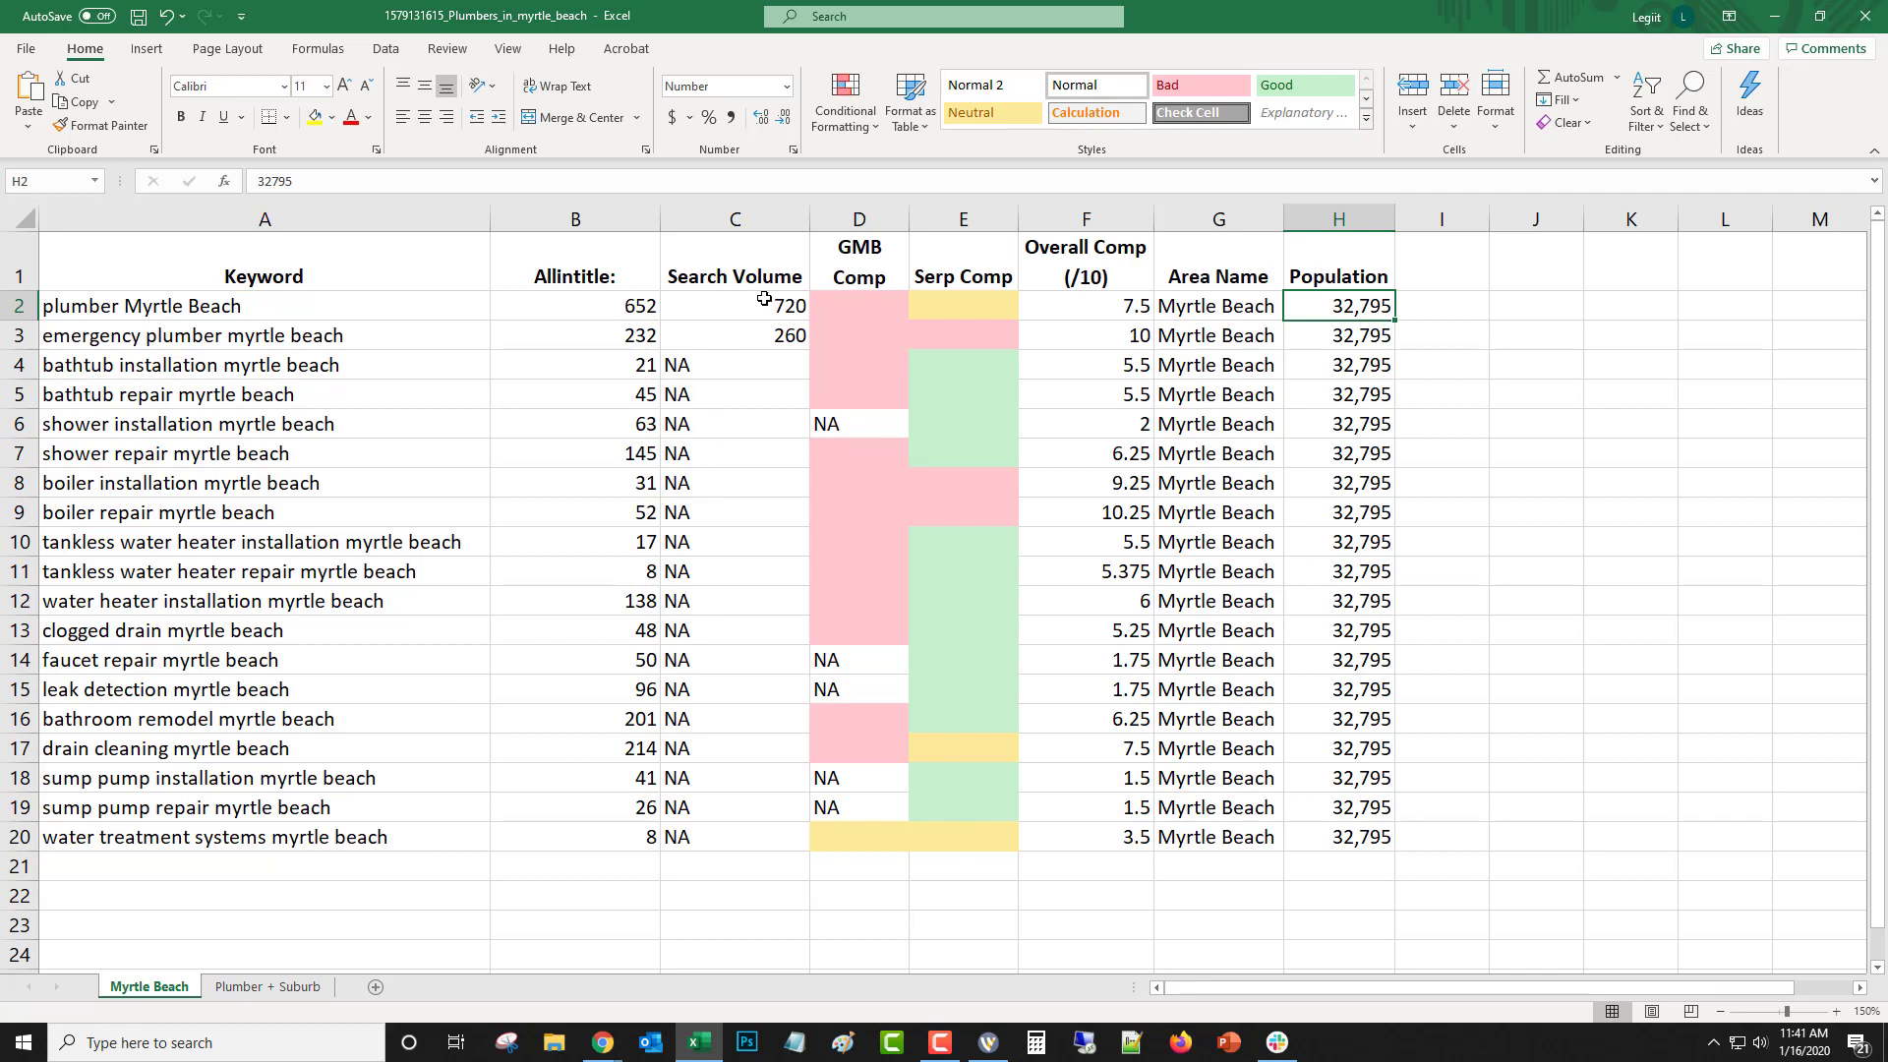
{"action": "left_click_drag", "start_coordinate": [765, 307], "coordinate": [764, 333]}
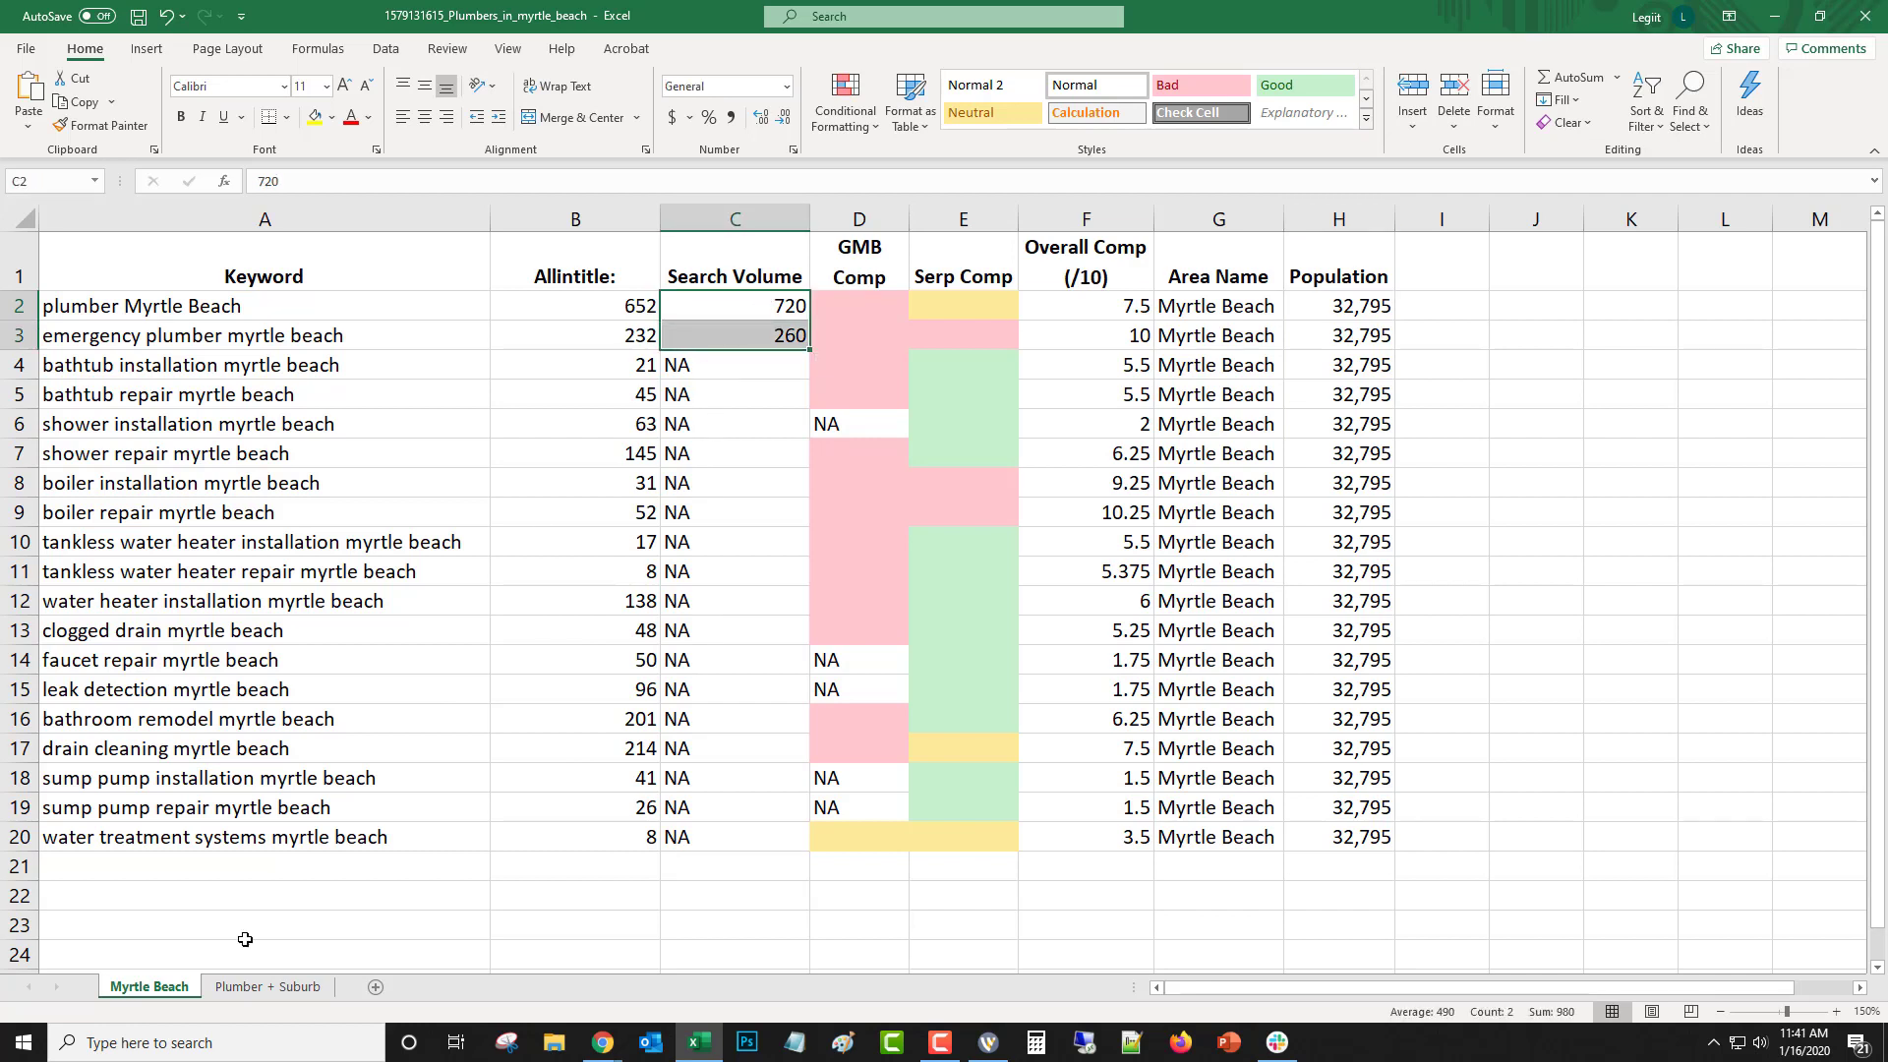
Switch to the Plumber + Suburb sheet, zoom in and fit the column widths
{"action": "left_click", "coordinate": [250, 986]}
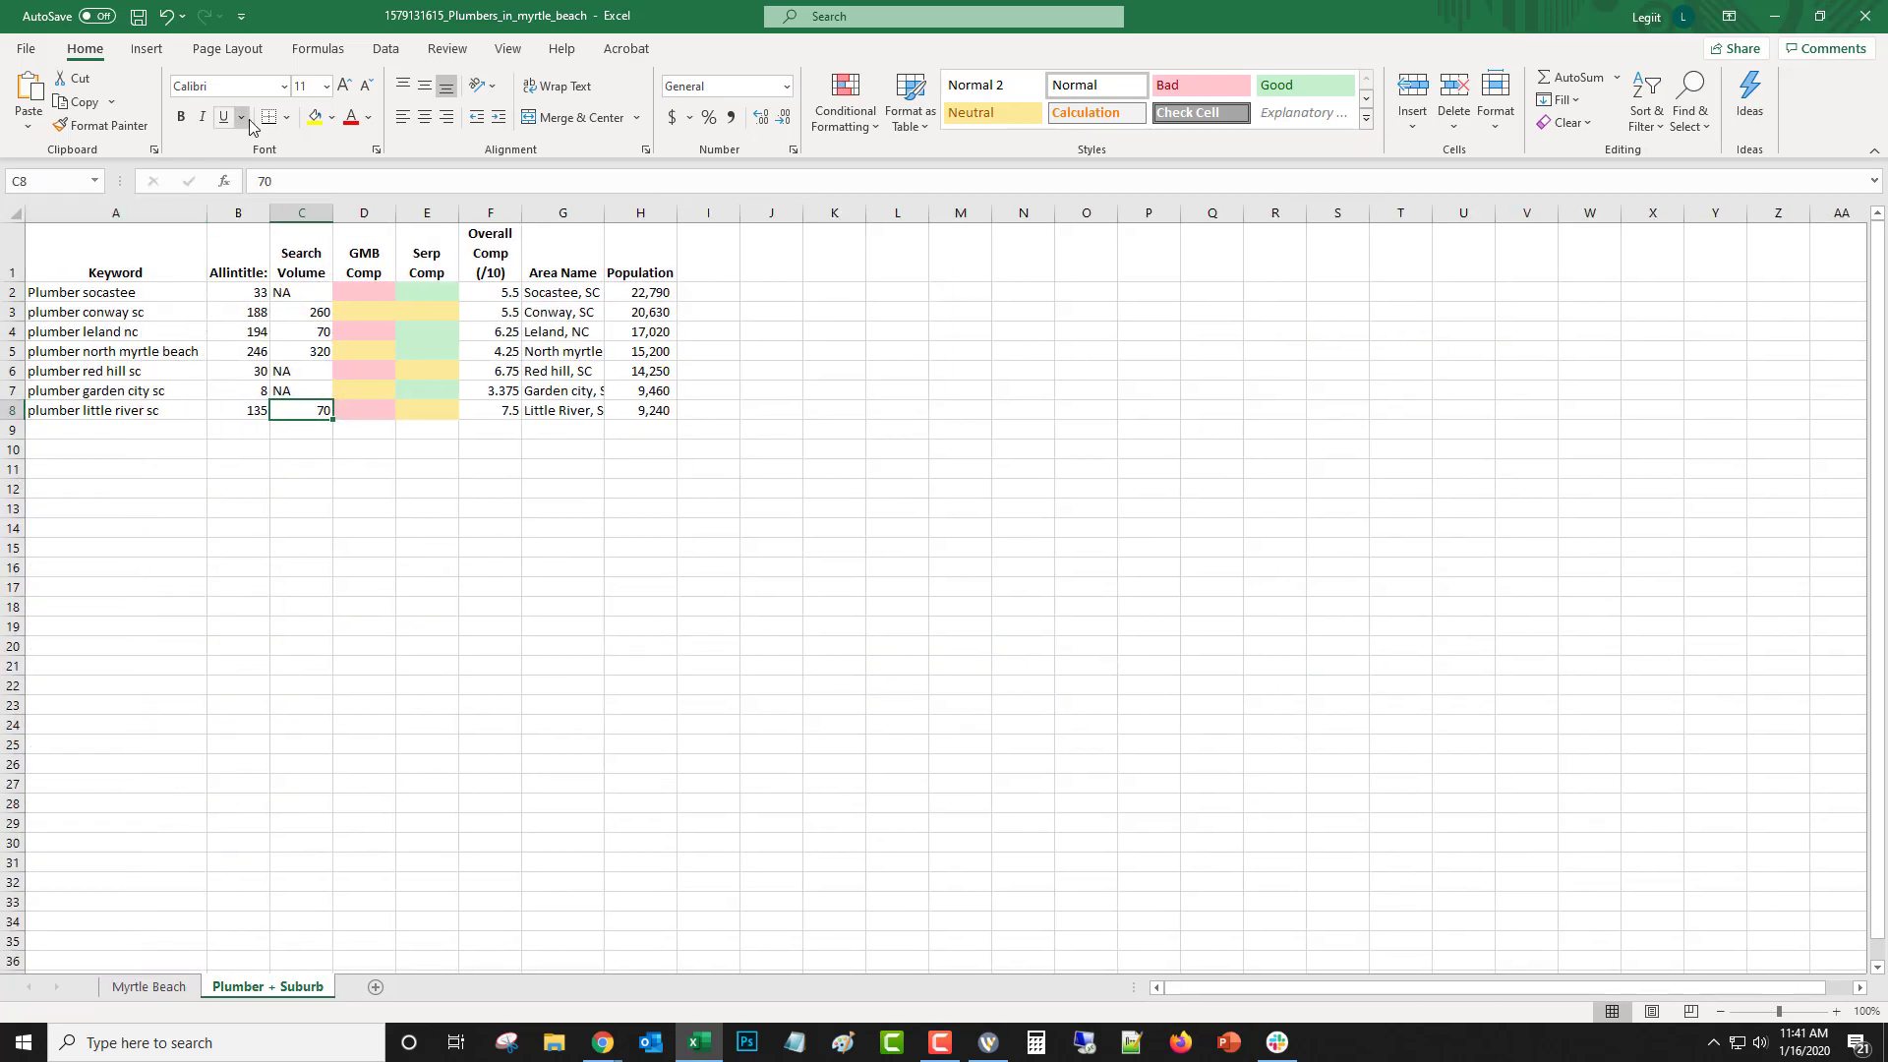
{"action": "left_click_drag", "start_coordinate": [269, 212], "coordinate": [266, 213]}
{"action": "left_click", "coordinate": [1839, 1011]}
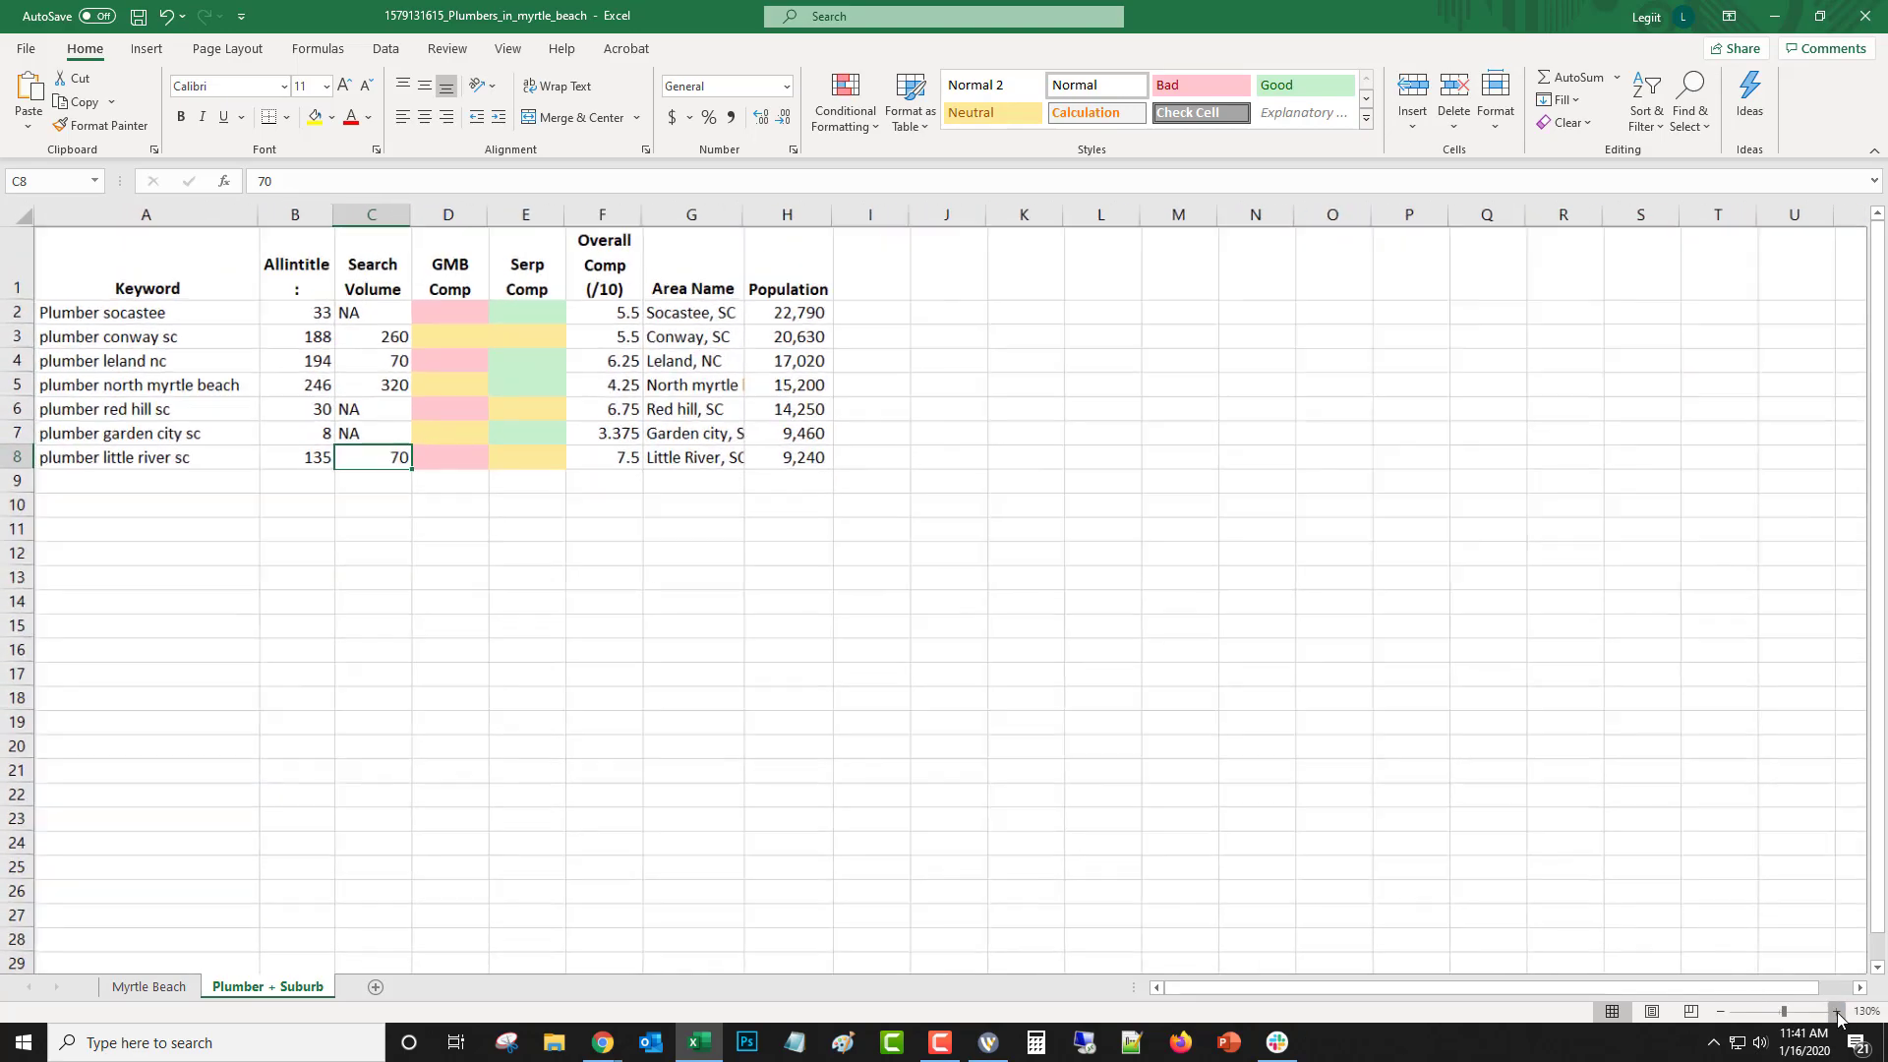
{"action": "left_click", "coordinate": [1840, 1012]}
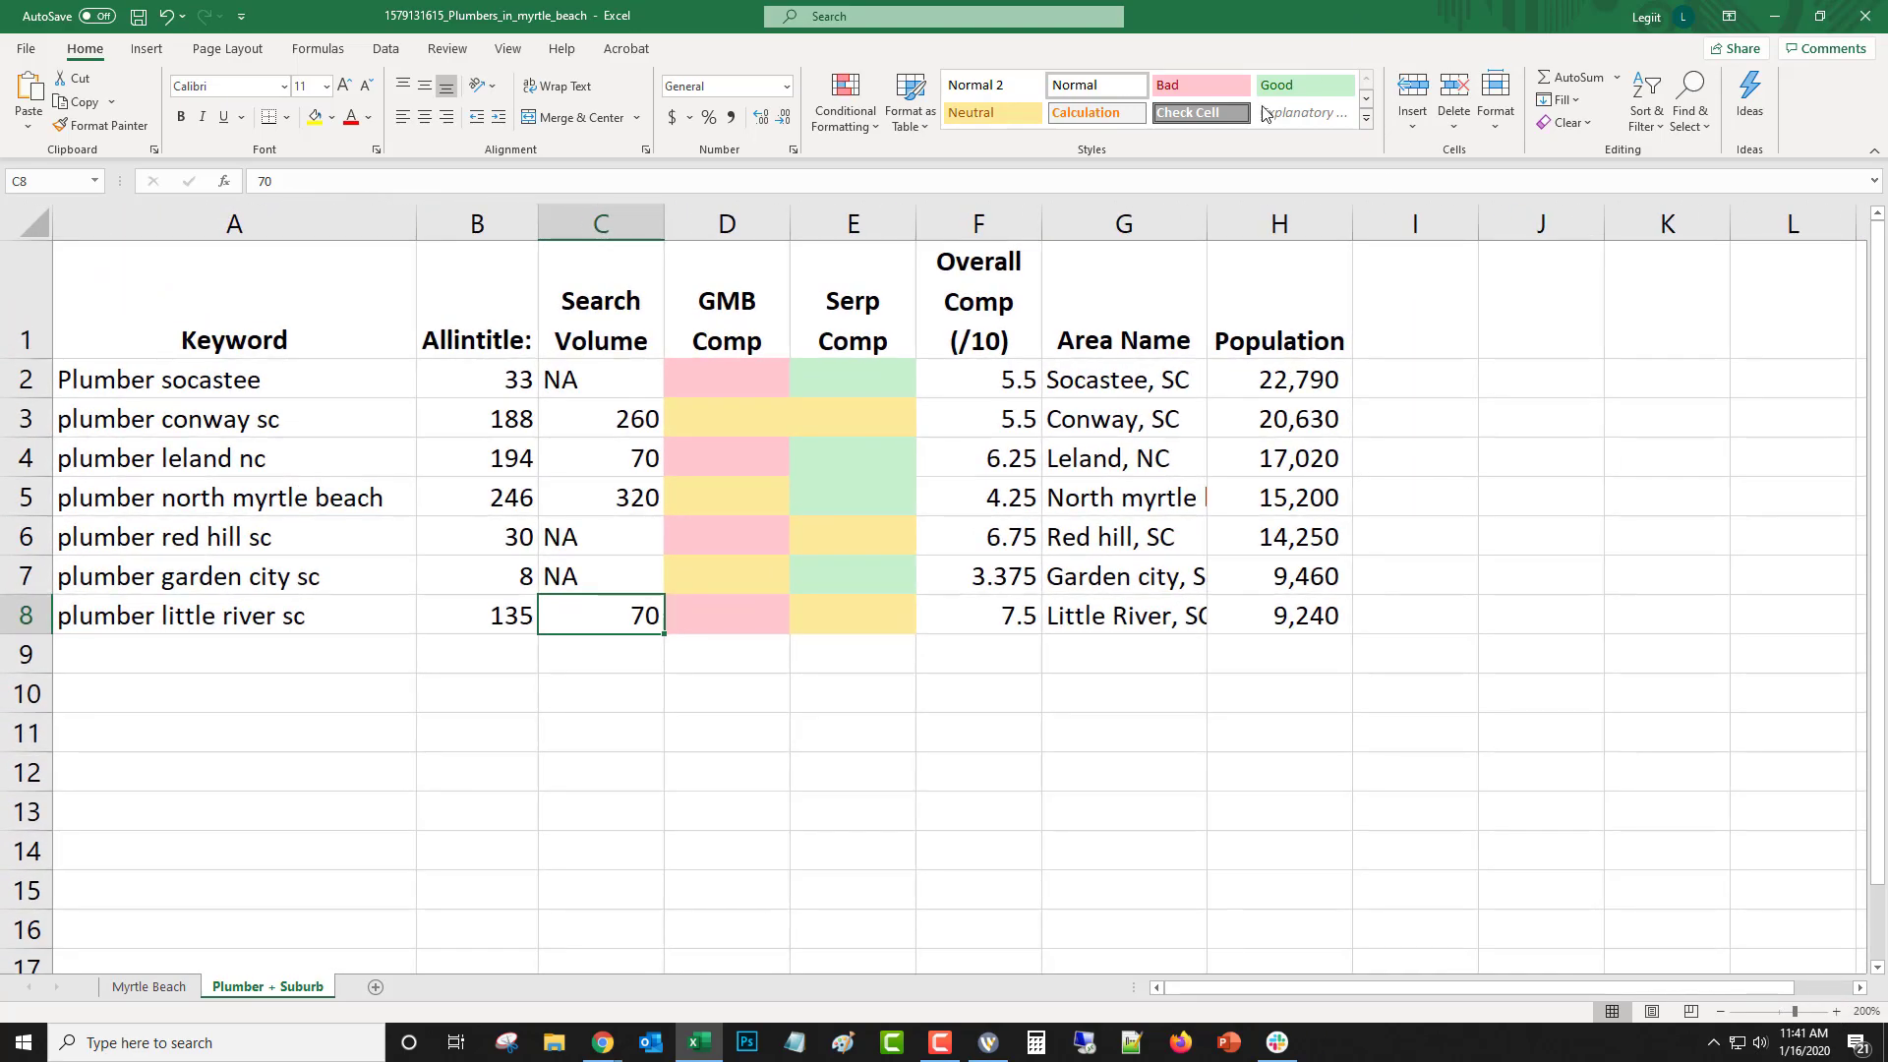
{"action": "double_click", "coordinate": [1210, 222]}
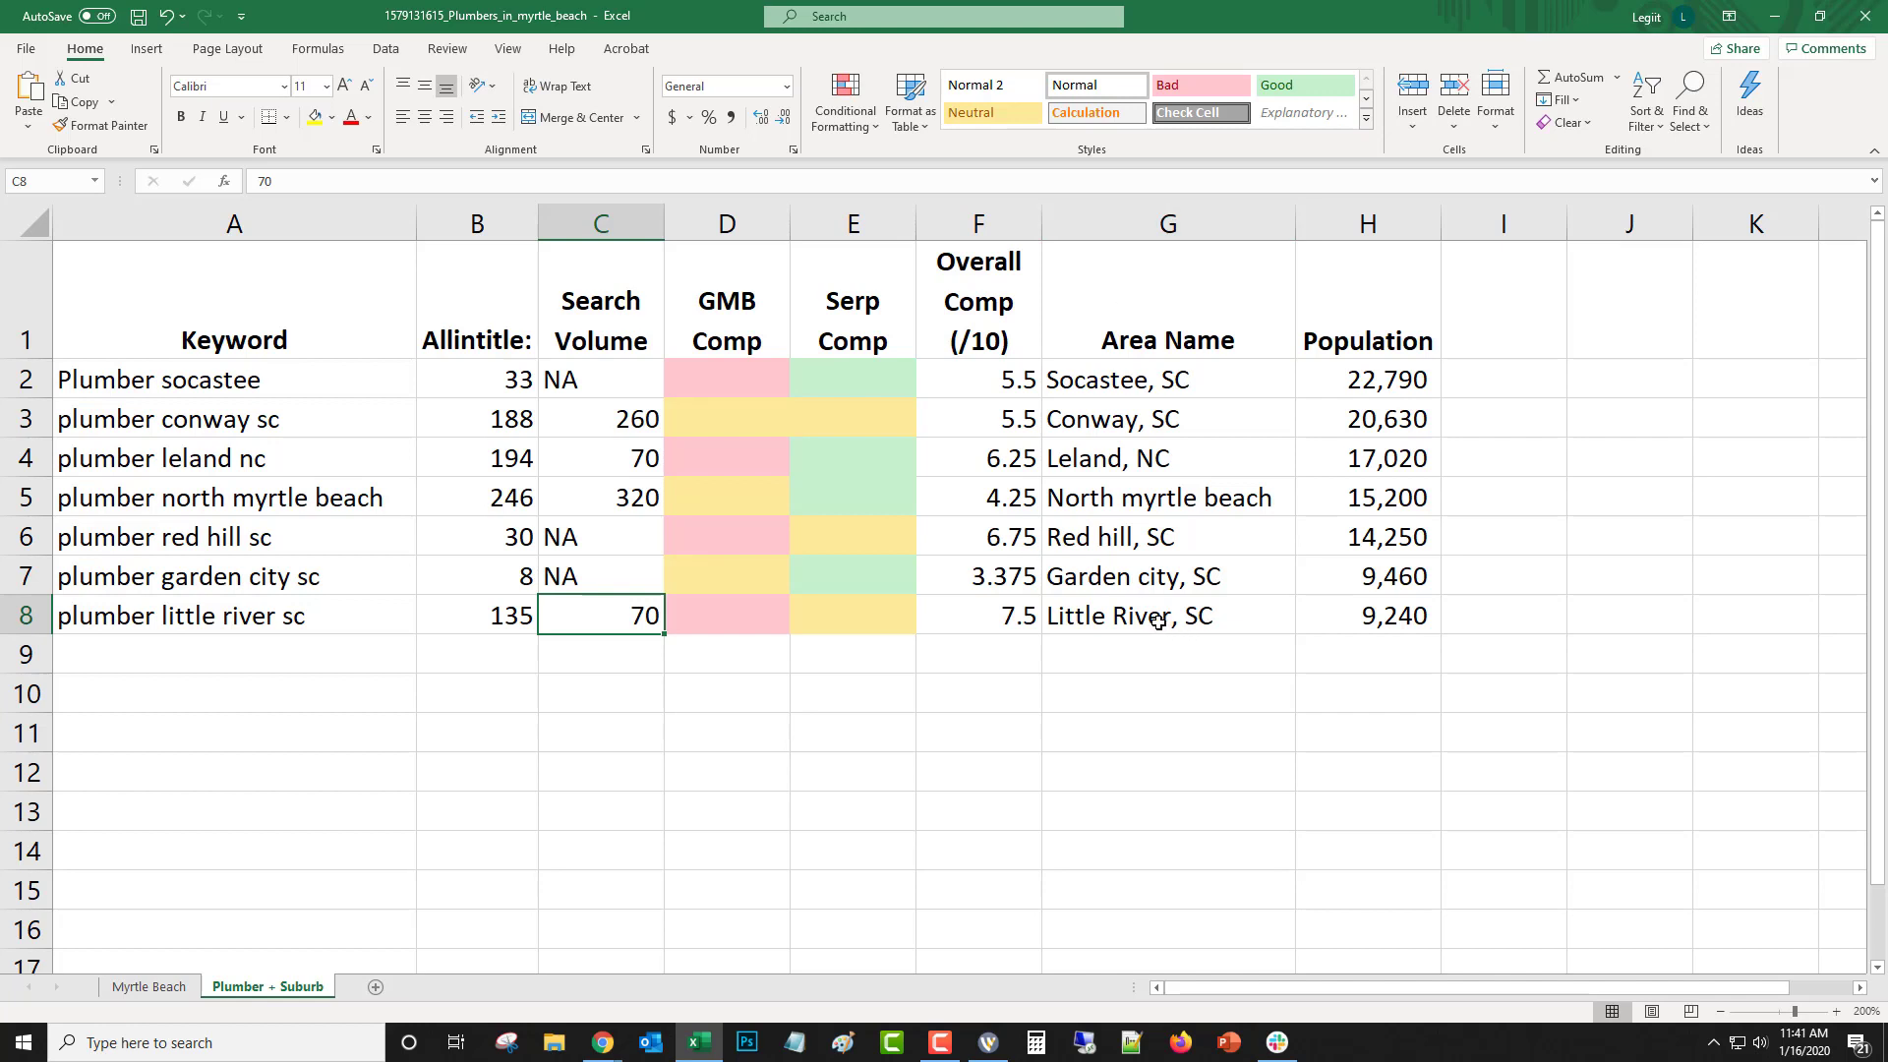
Review the suburb area names, keywords and Garden City volume, then return to the Myrtle Beach sheet
{"action": "left_click_drag", "start_coordinate": [1135, 627], "coordinate": [1094, 380]}
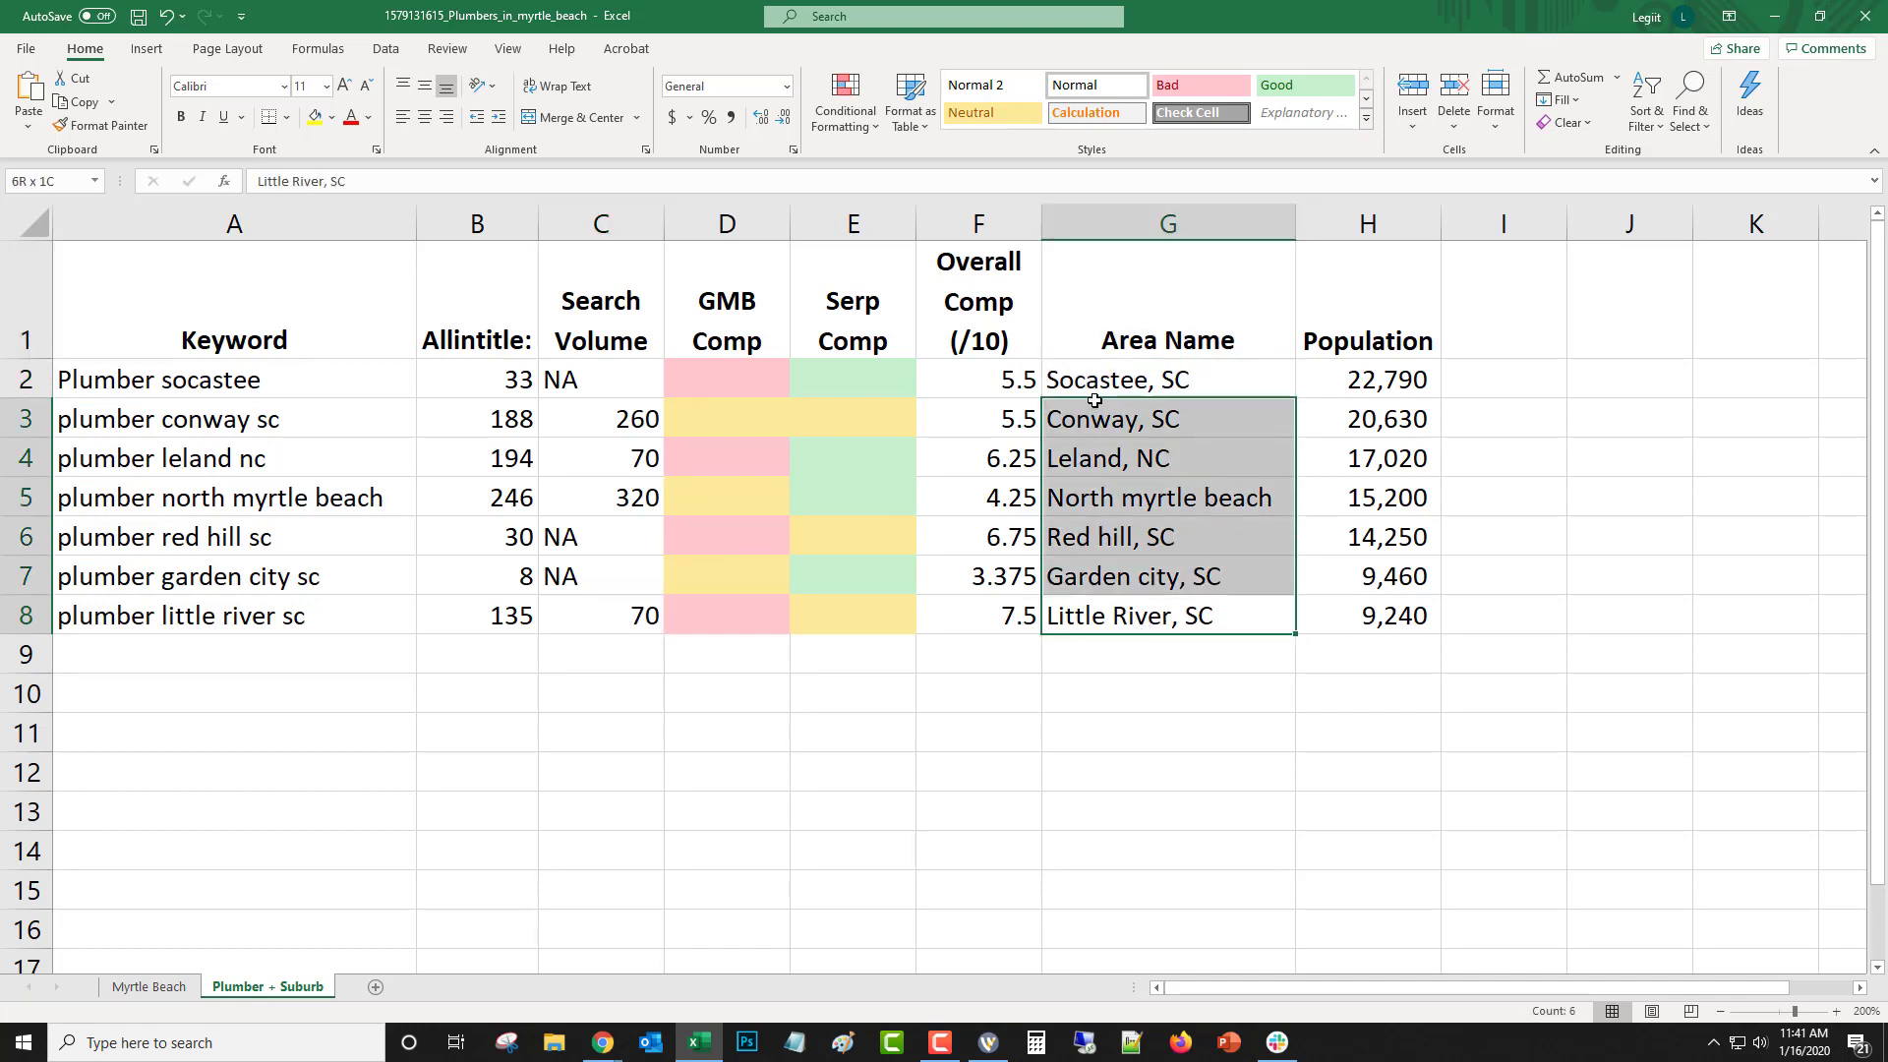
{"action": "left_click", "coordinate": [1094, 381]}
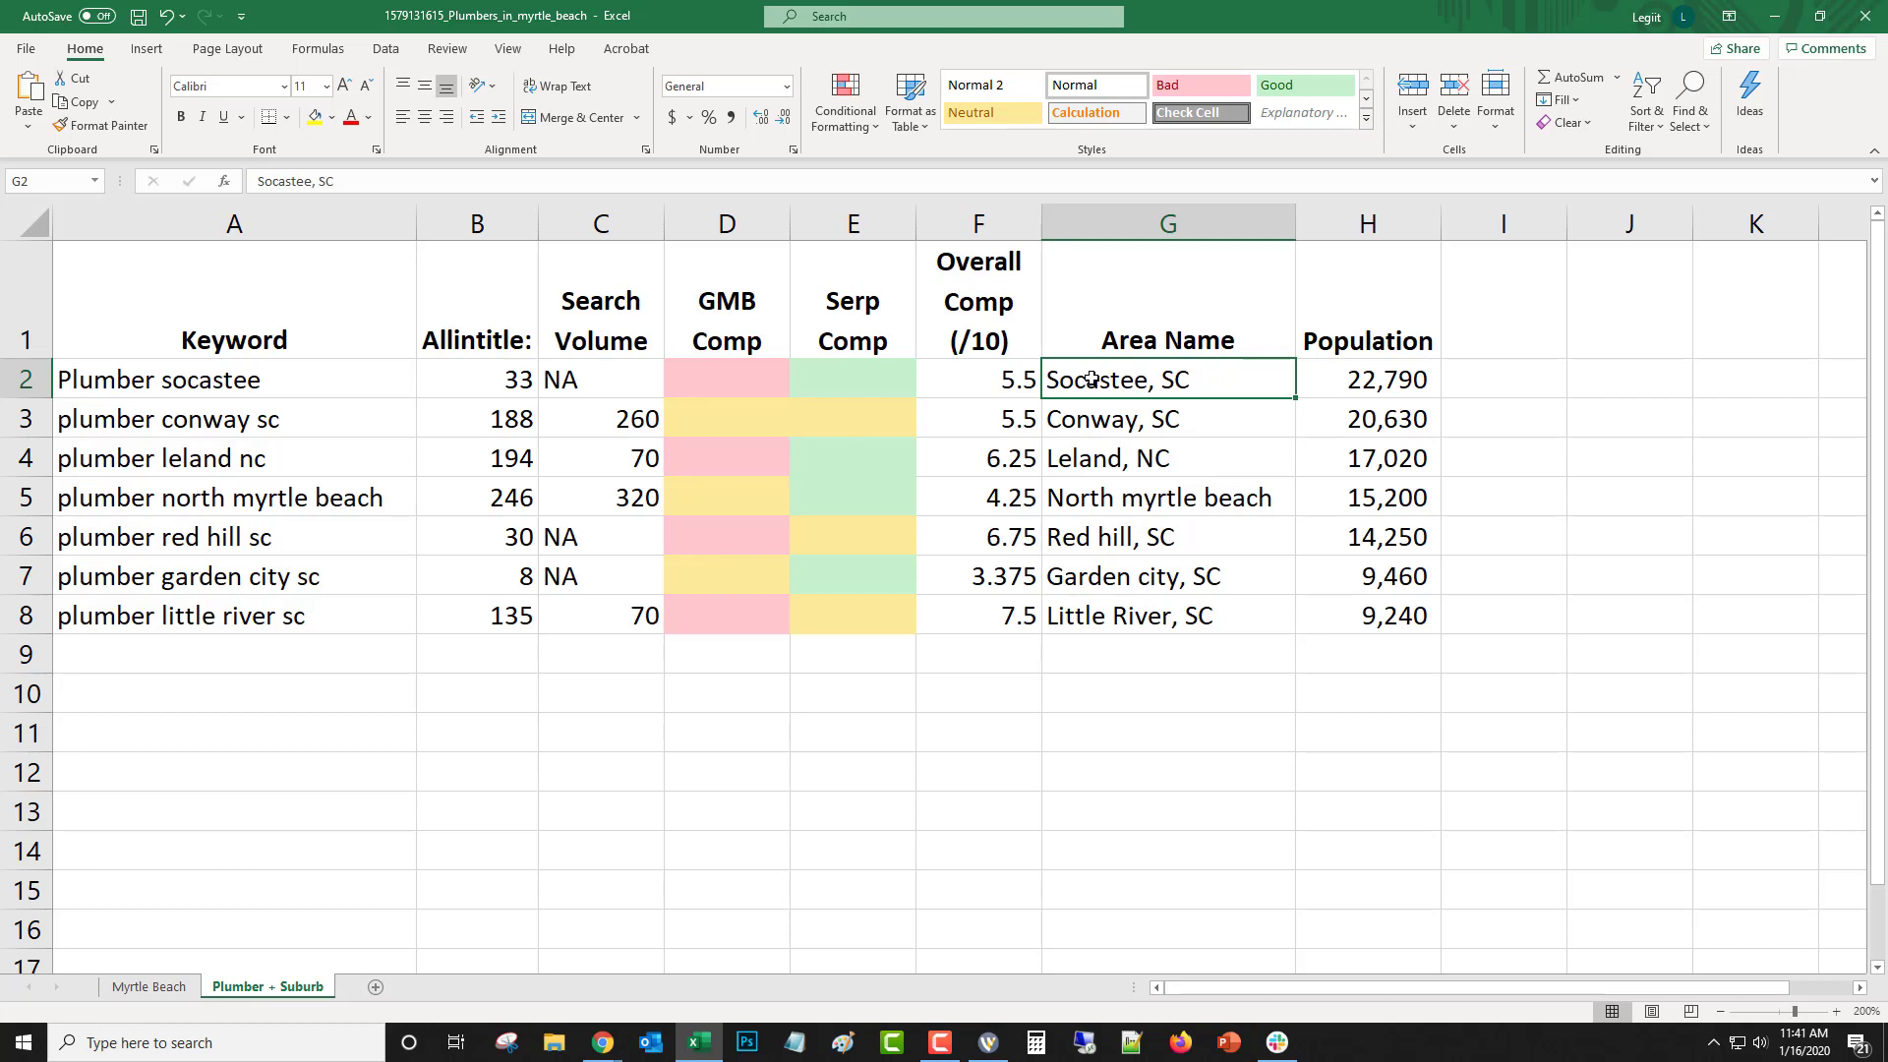
{"action": "left_click", "coordinate": [1105, 540]}
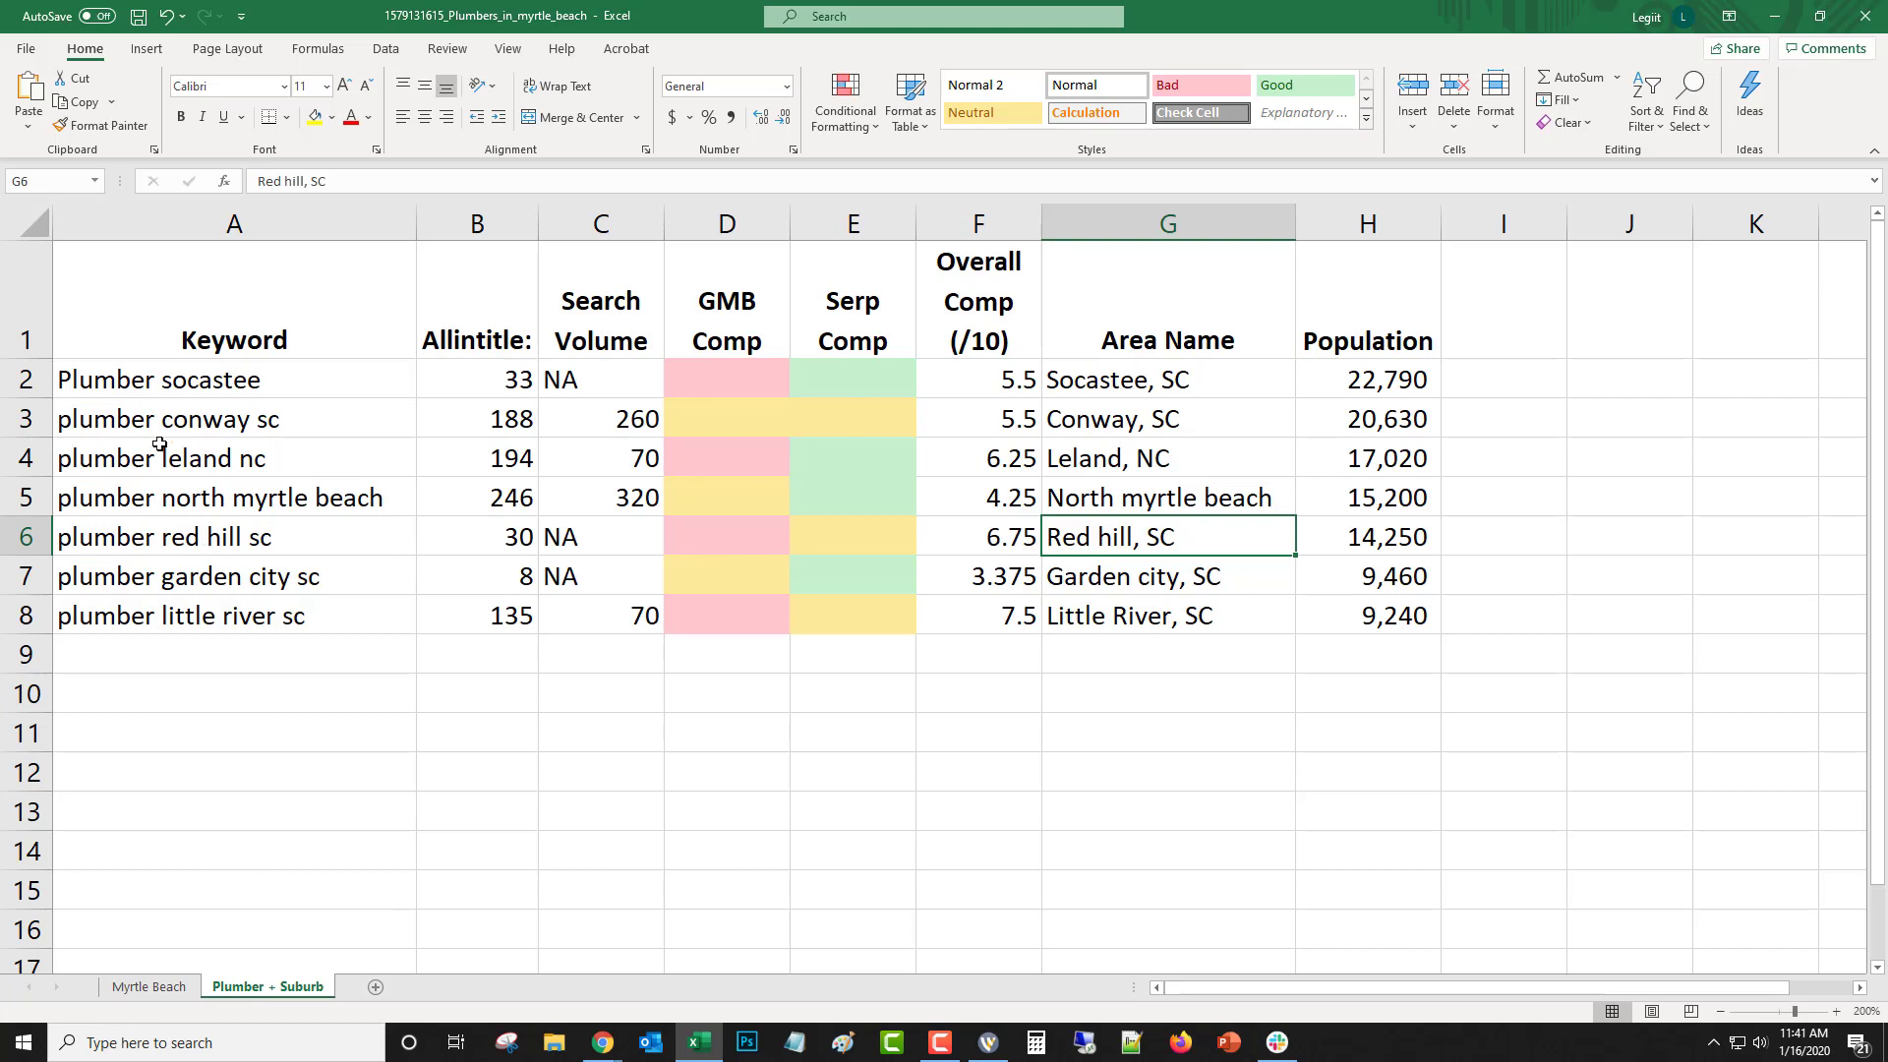
{"action": "left_click_drag", "start_coordinate": [178, 381], "coordinate": [162, 617]}
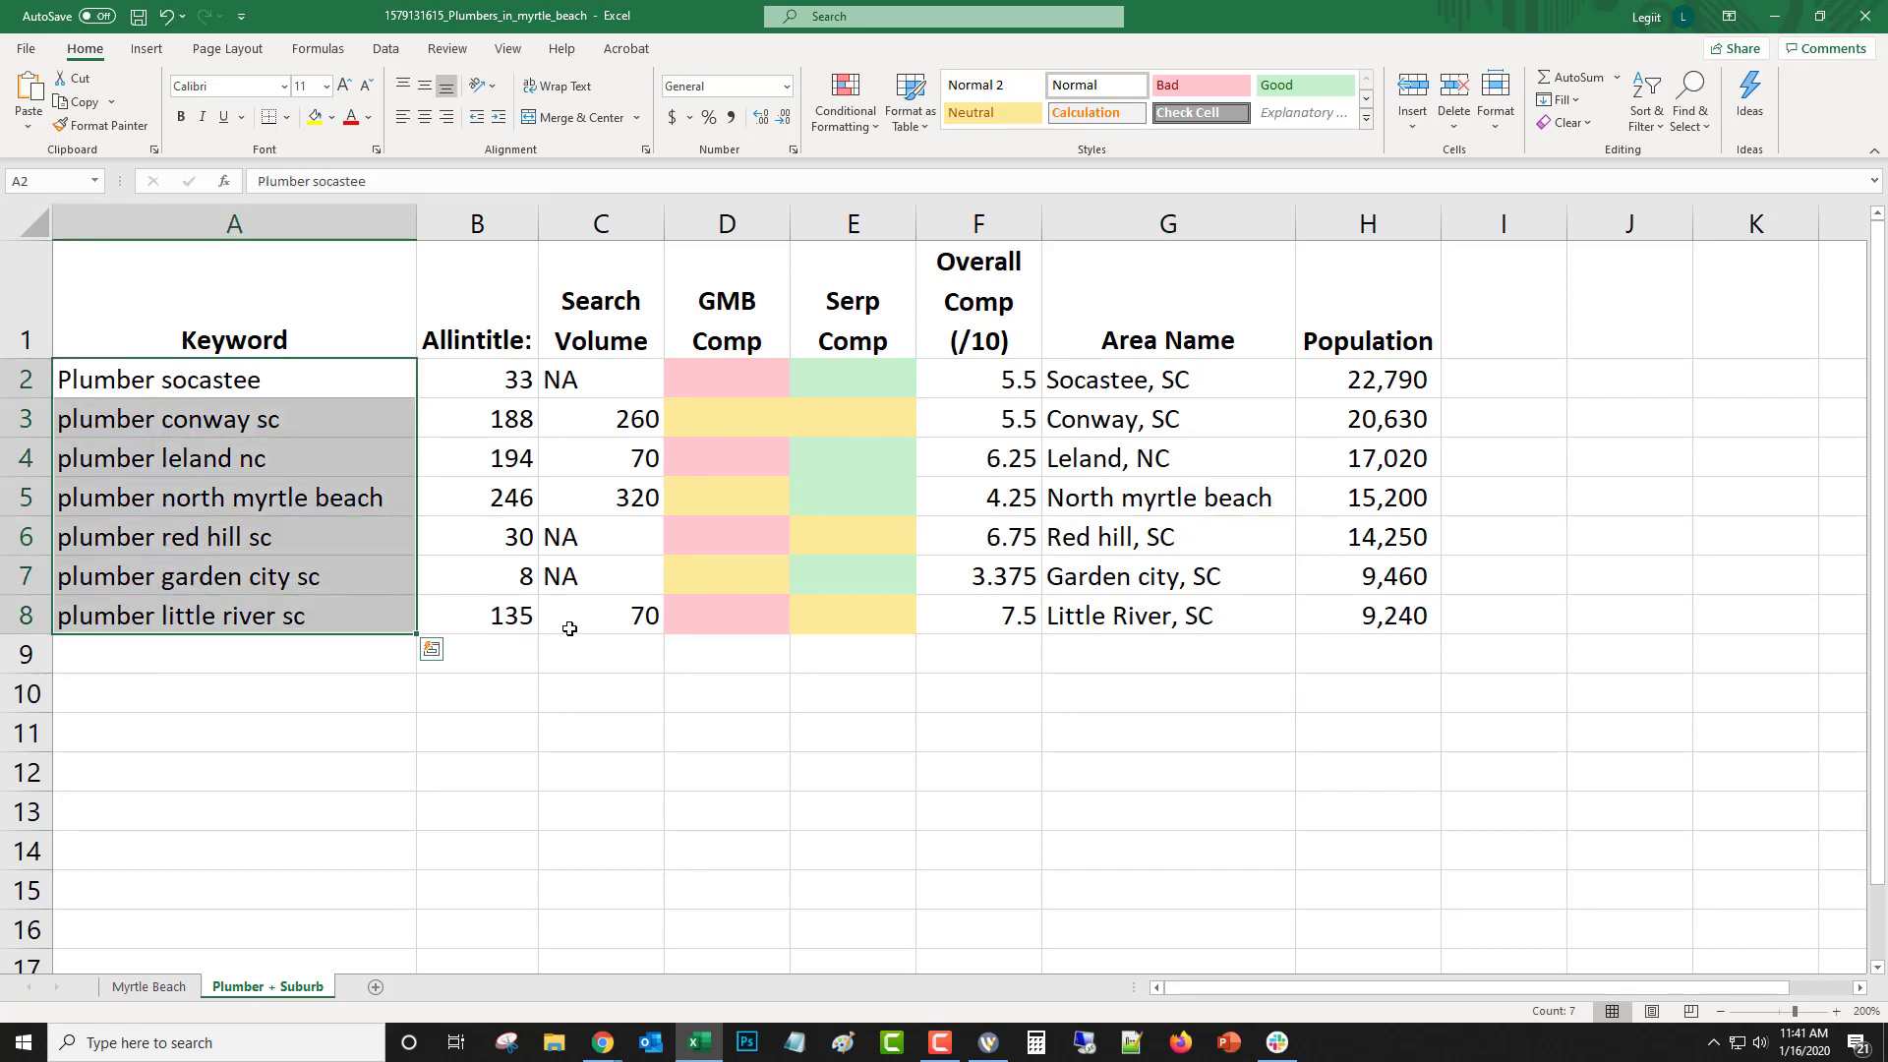
{"action": "left_click", "coordinate": [556, 580]}
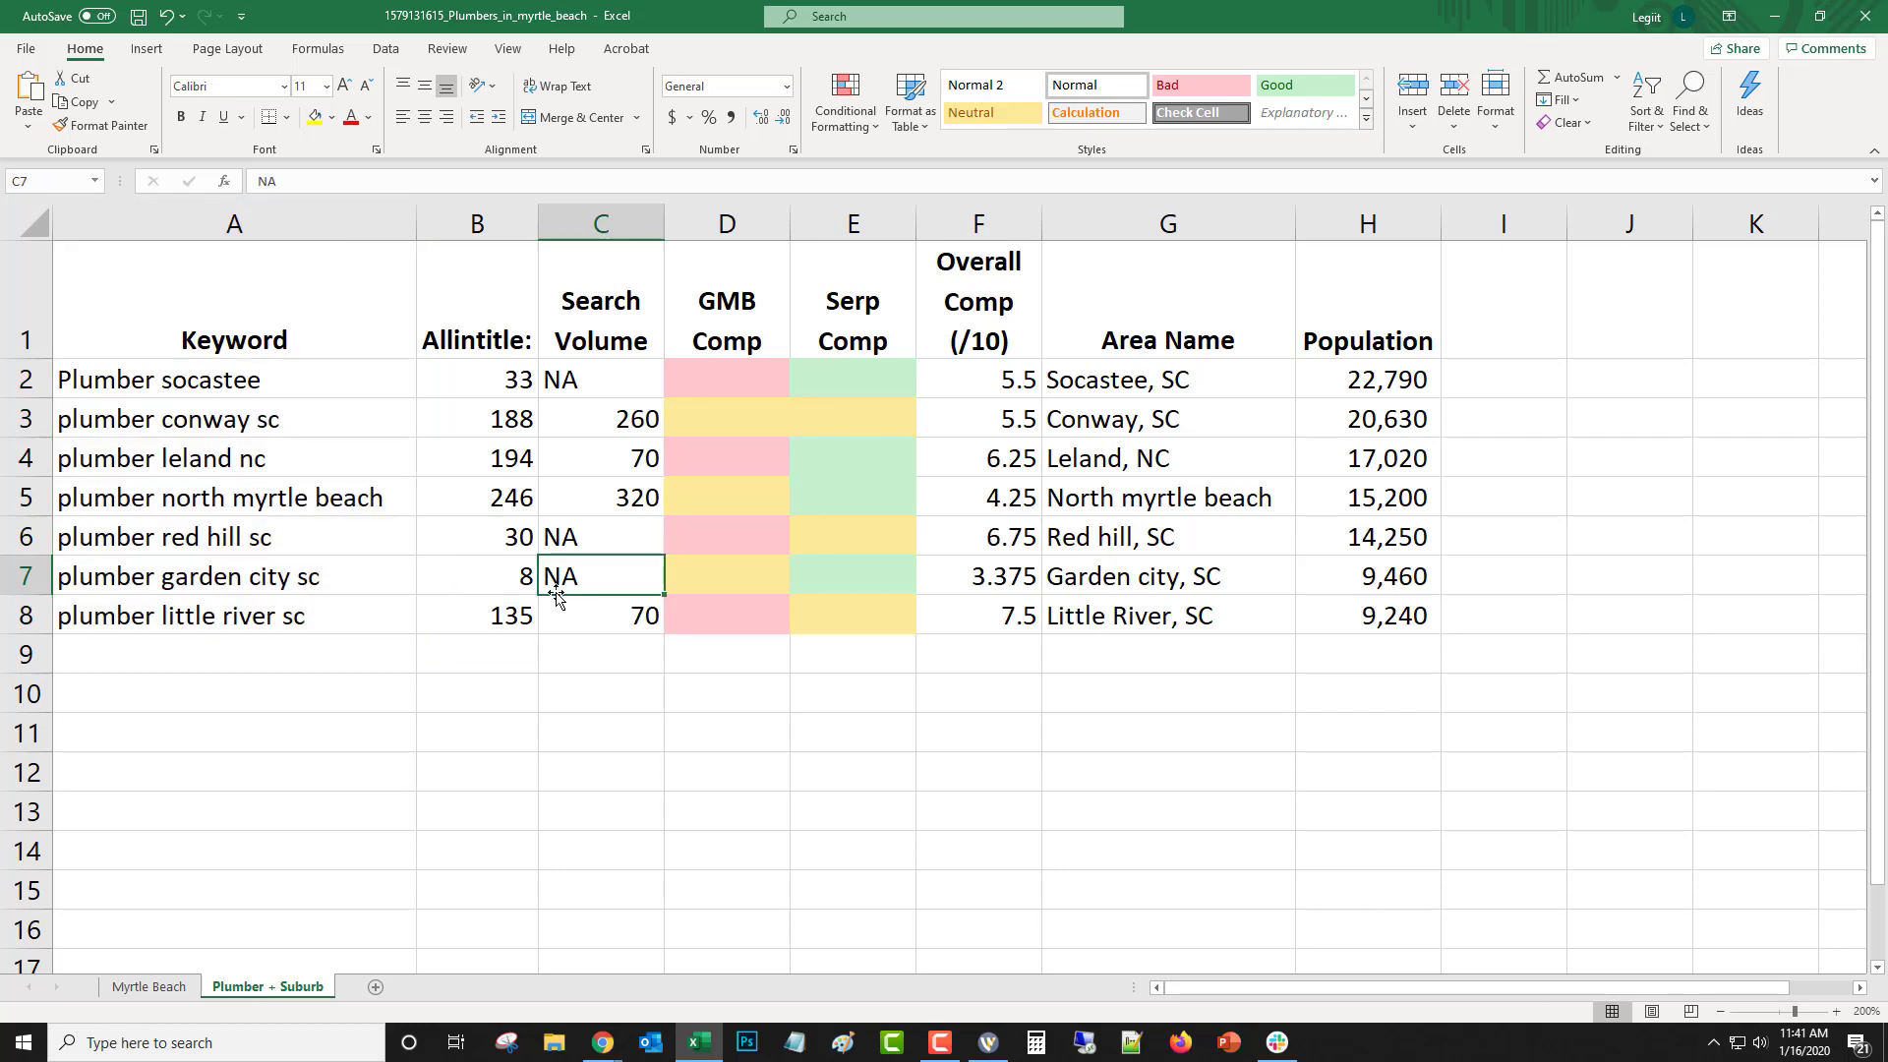
{"action": "left_click", "coordinate": [143, 576]}
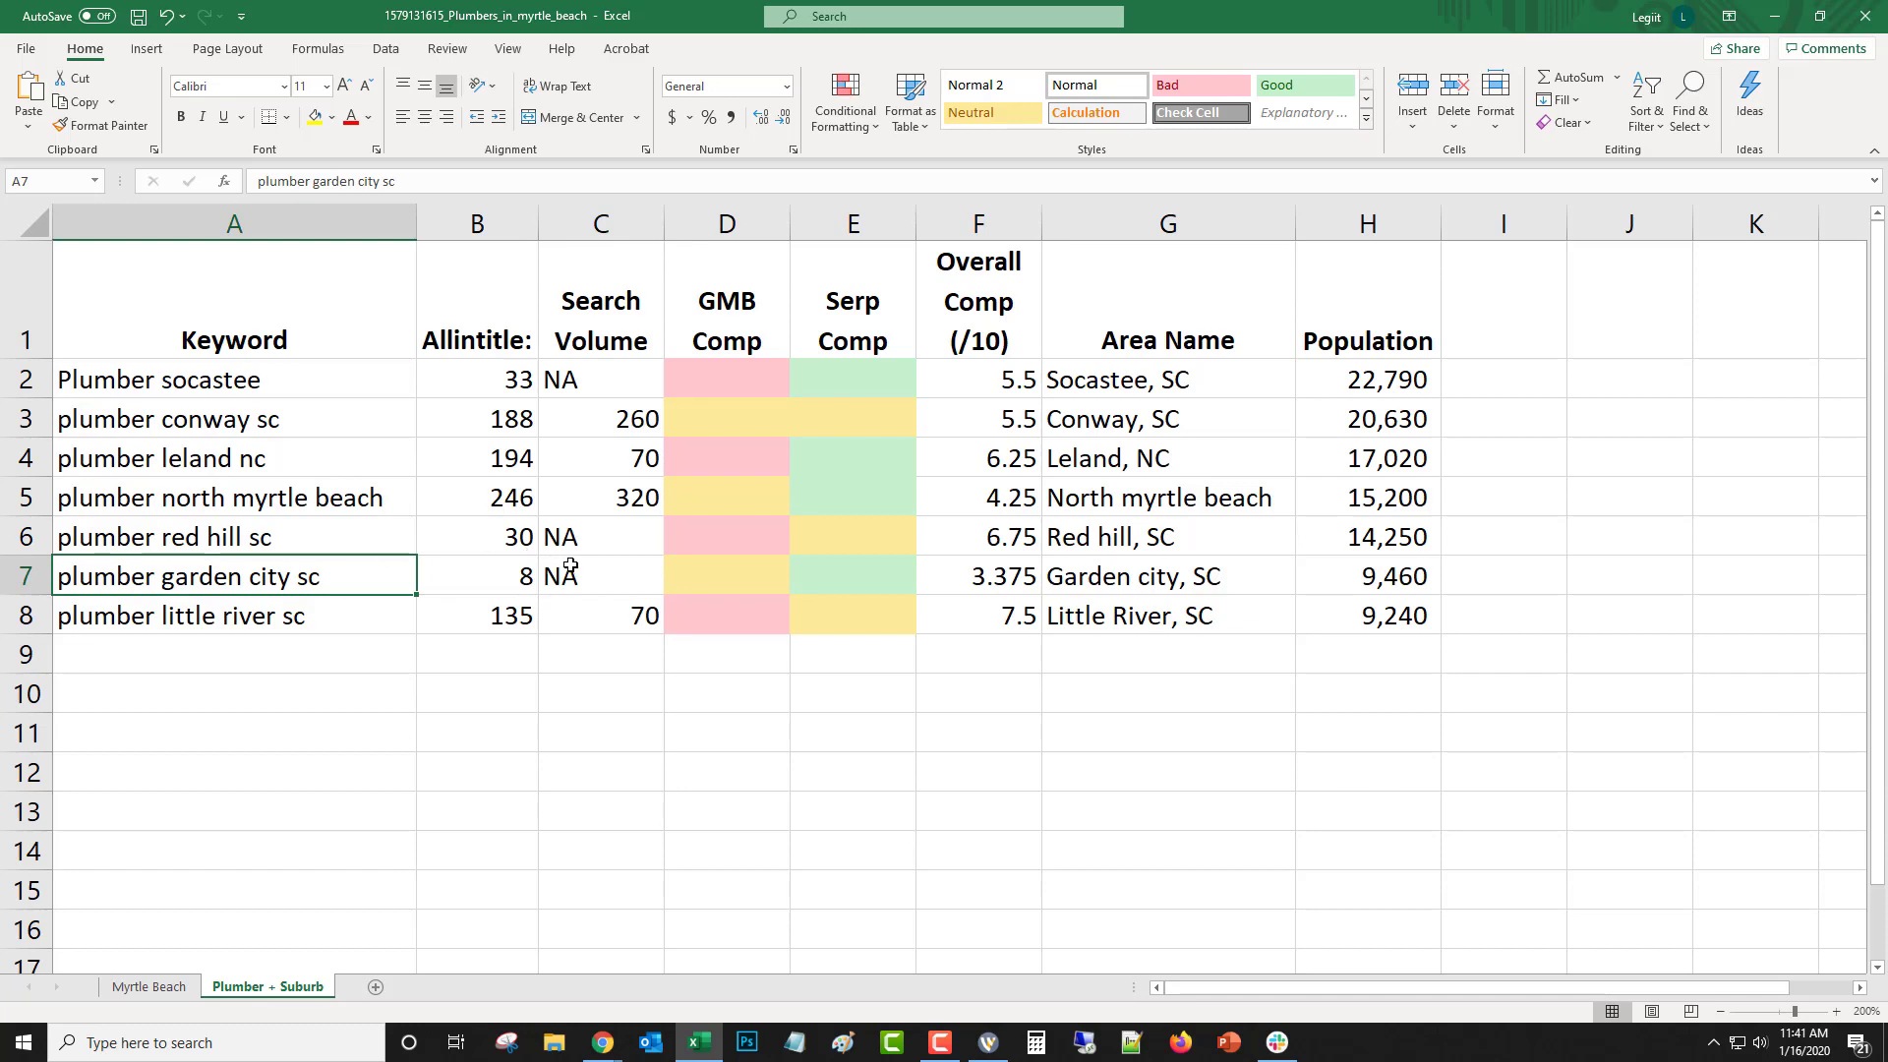
{"action": "left_click", "coordinate": [148, 987]}
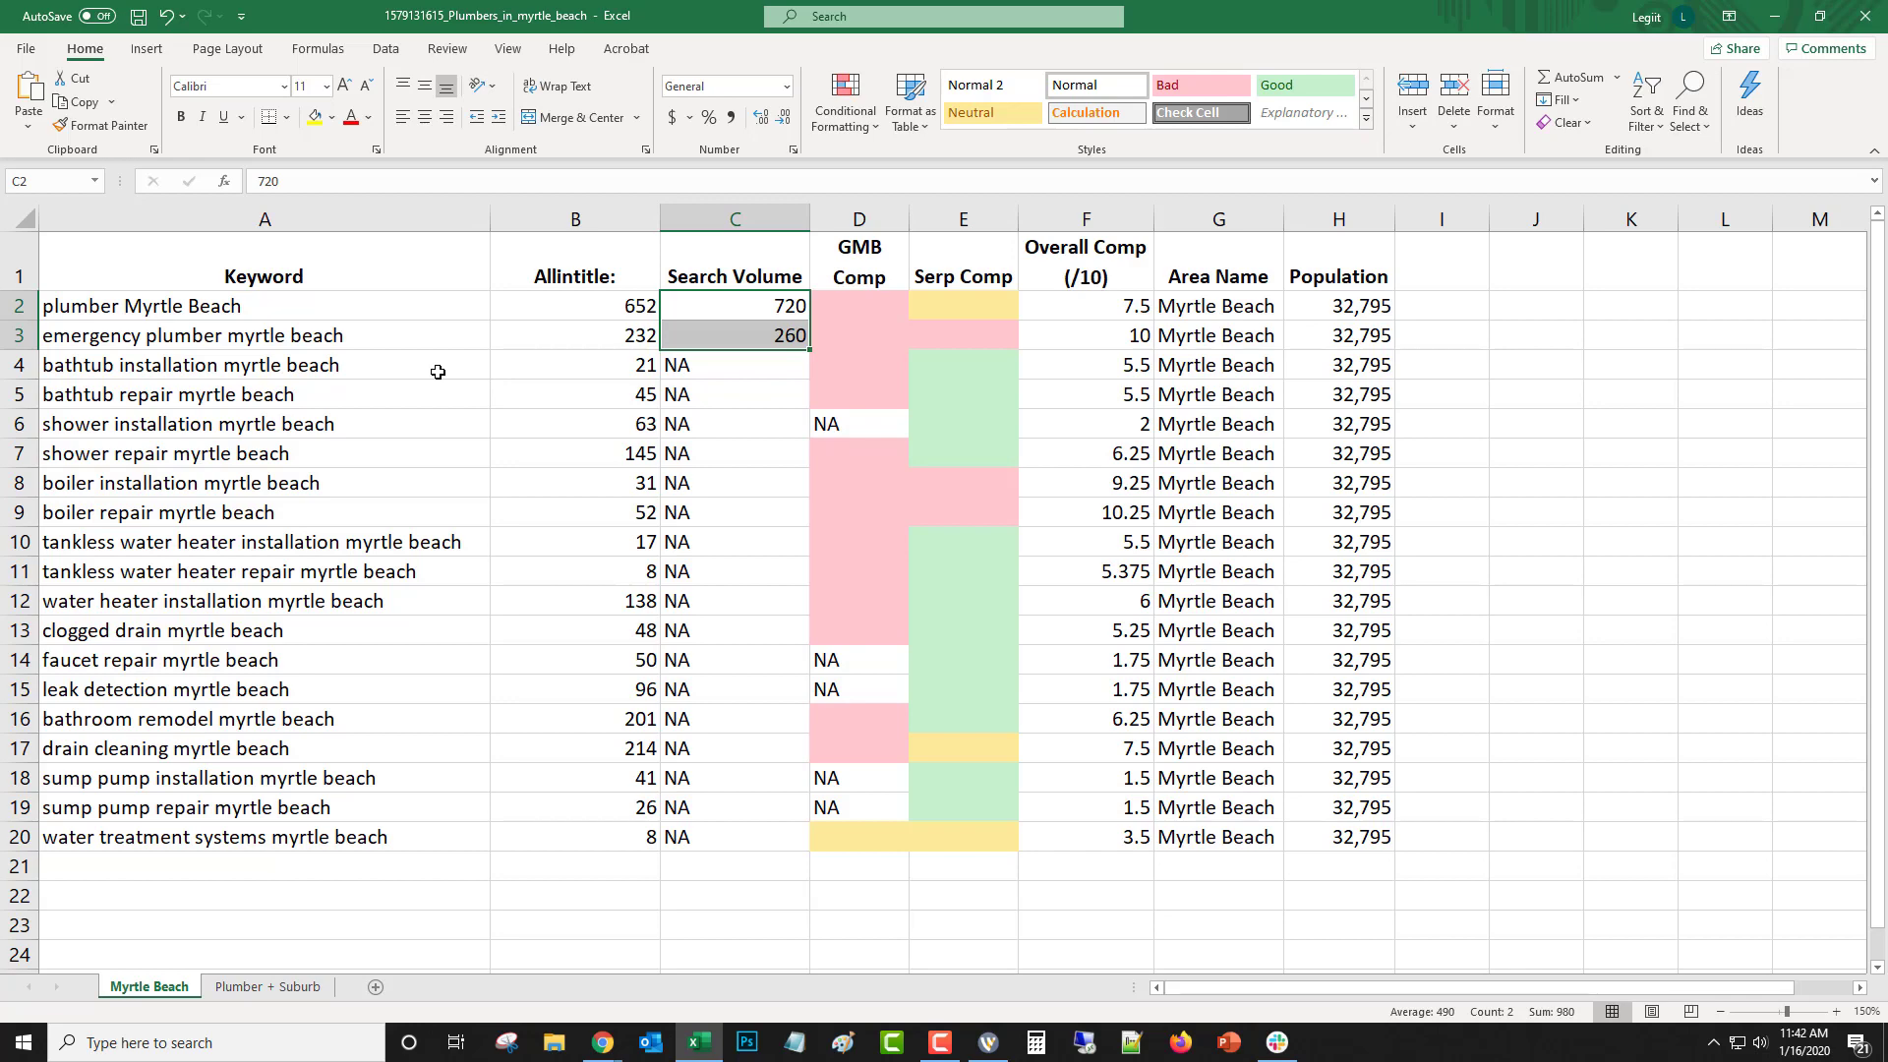
Fill the two bathtub rows yellow and the two shower rows green
{"action": "left_click", "coordinate": [18, 334]}
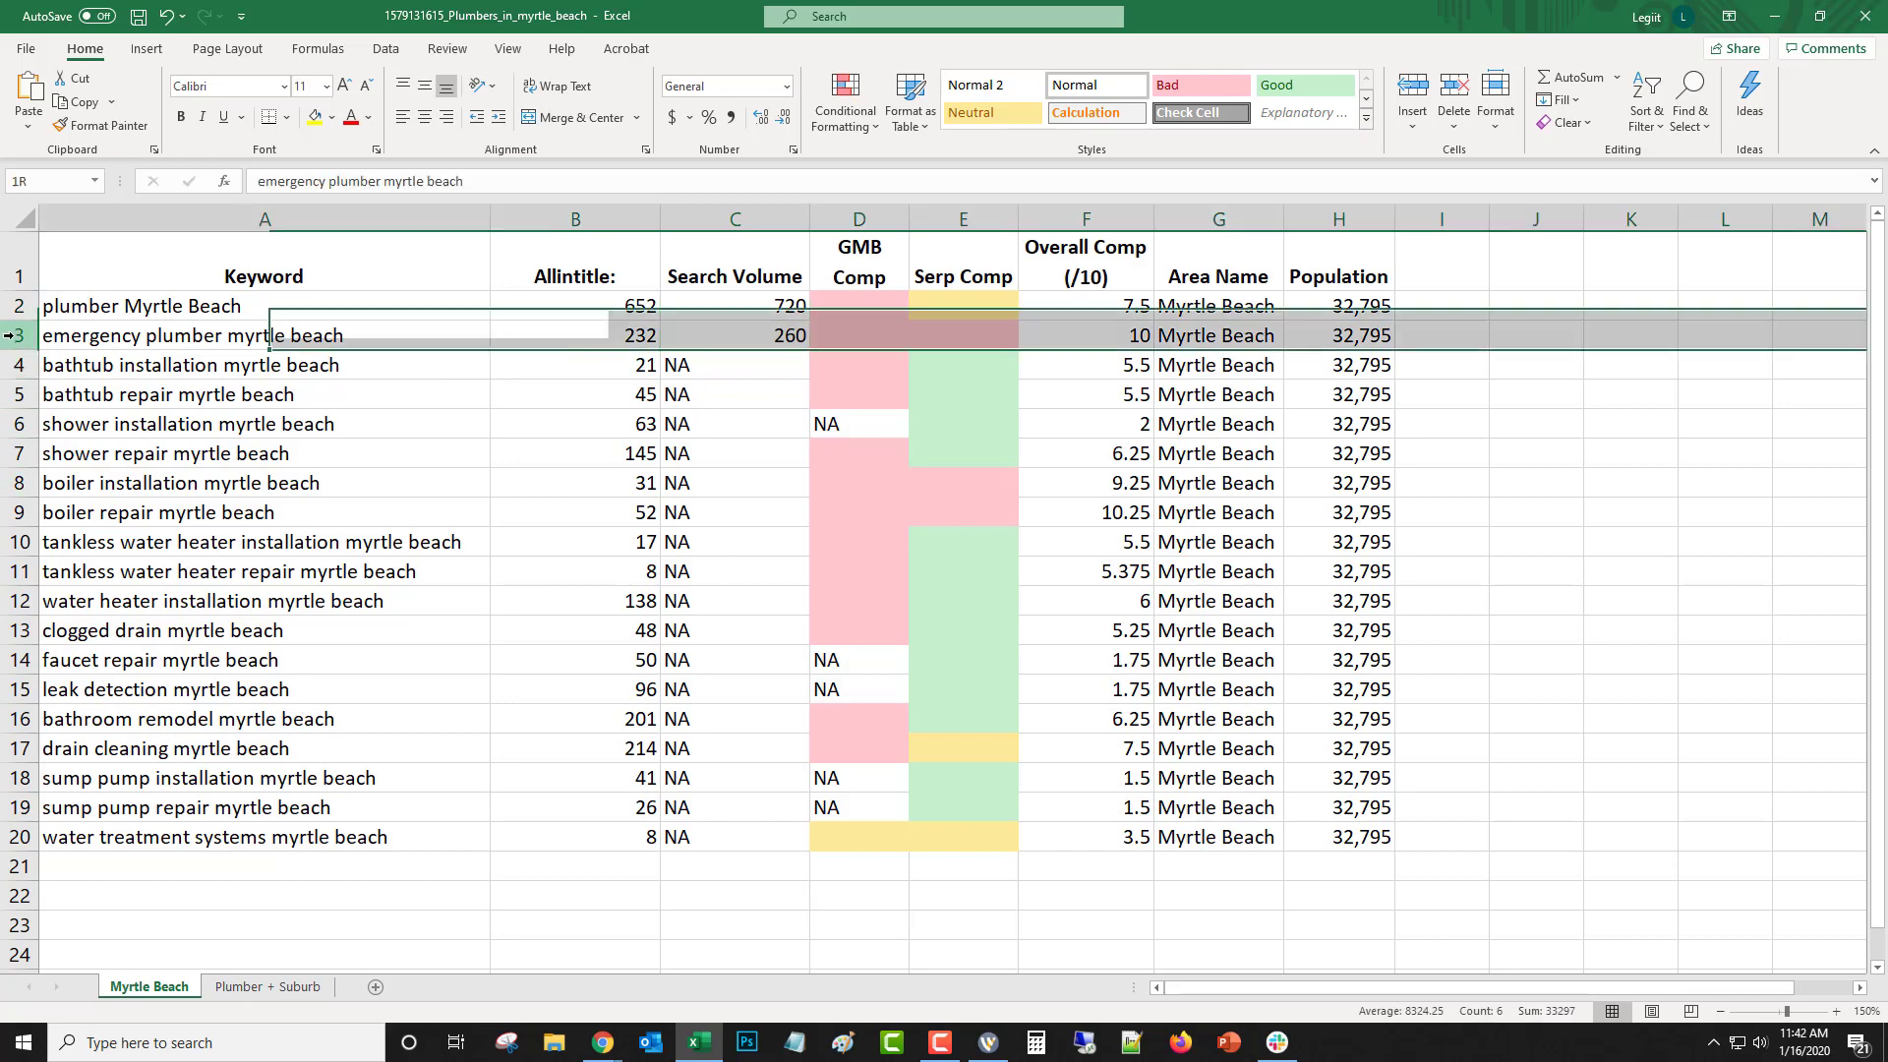
{"action": "left_click_drag", "start_coordinate": [13, 336], "coordinate": [13, 394]}
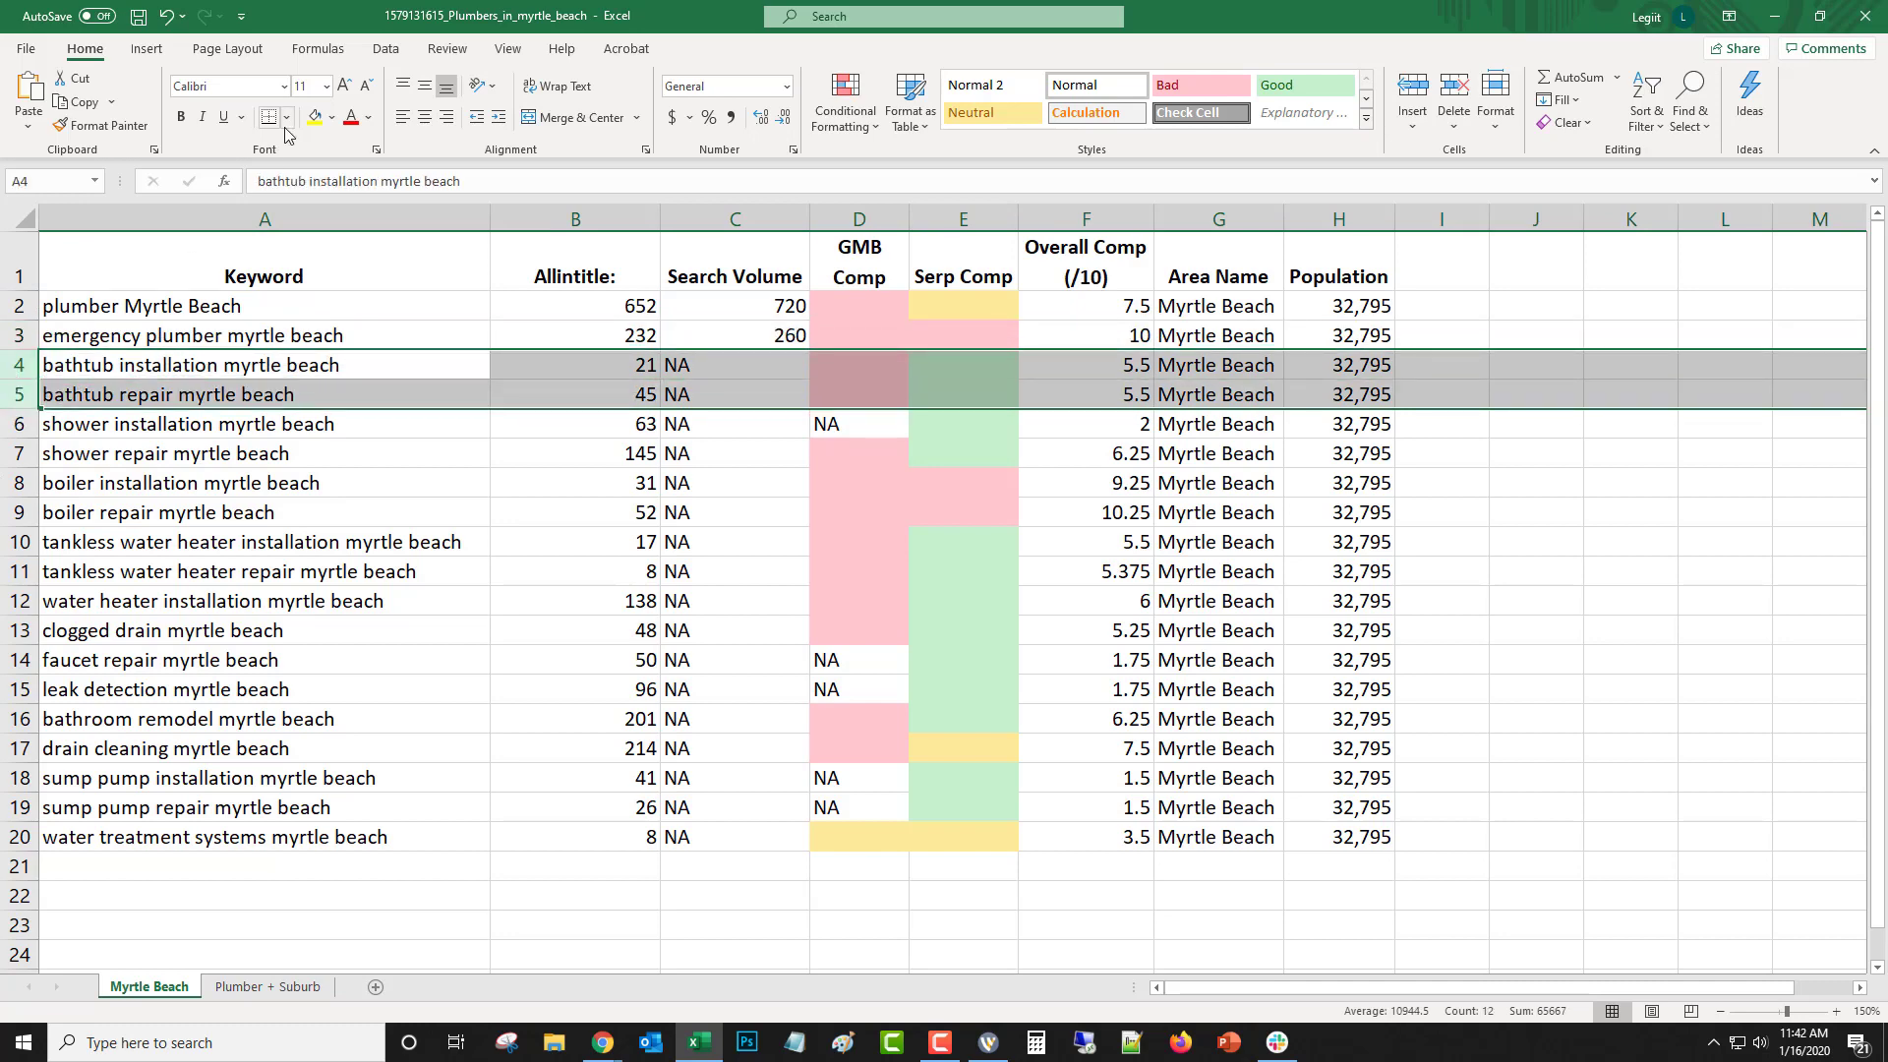
{"action": "left_click", "coordinate": [313, 118]}
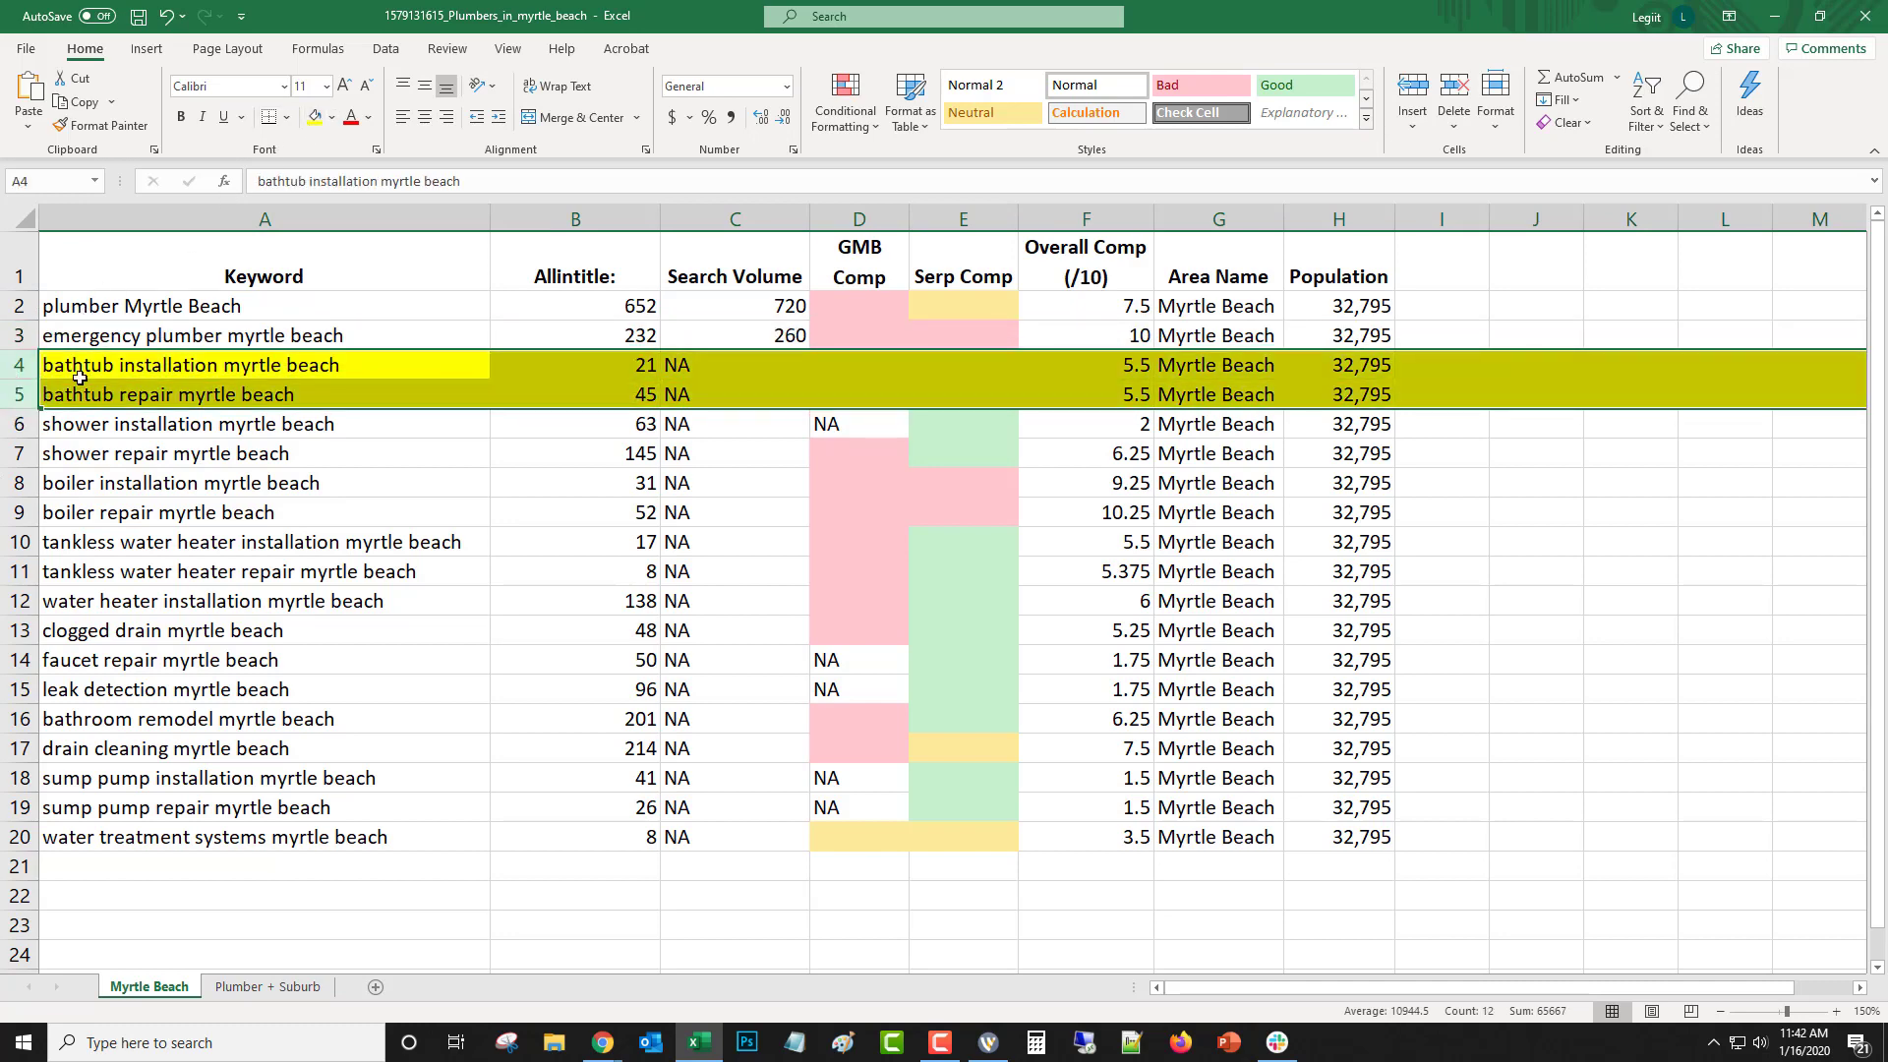
{"action": "left_click_drag", "start_coordinate": [20, 424], "coordinate": [24, 453]}
{"action": "left_click", "coordinate": [334, 119]}
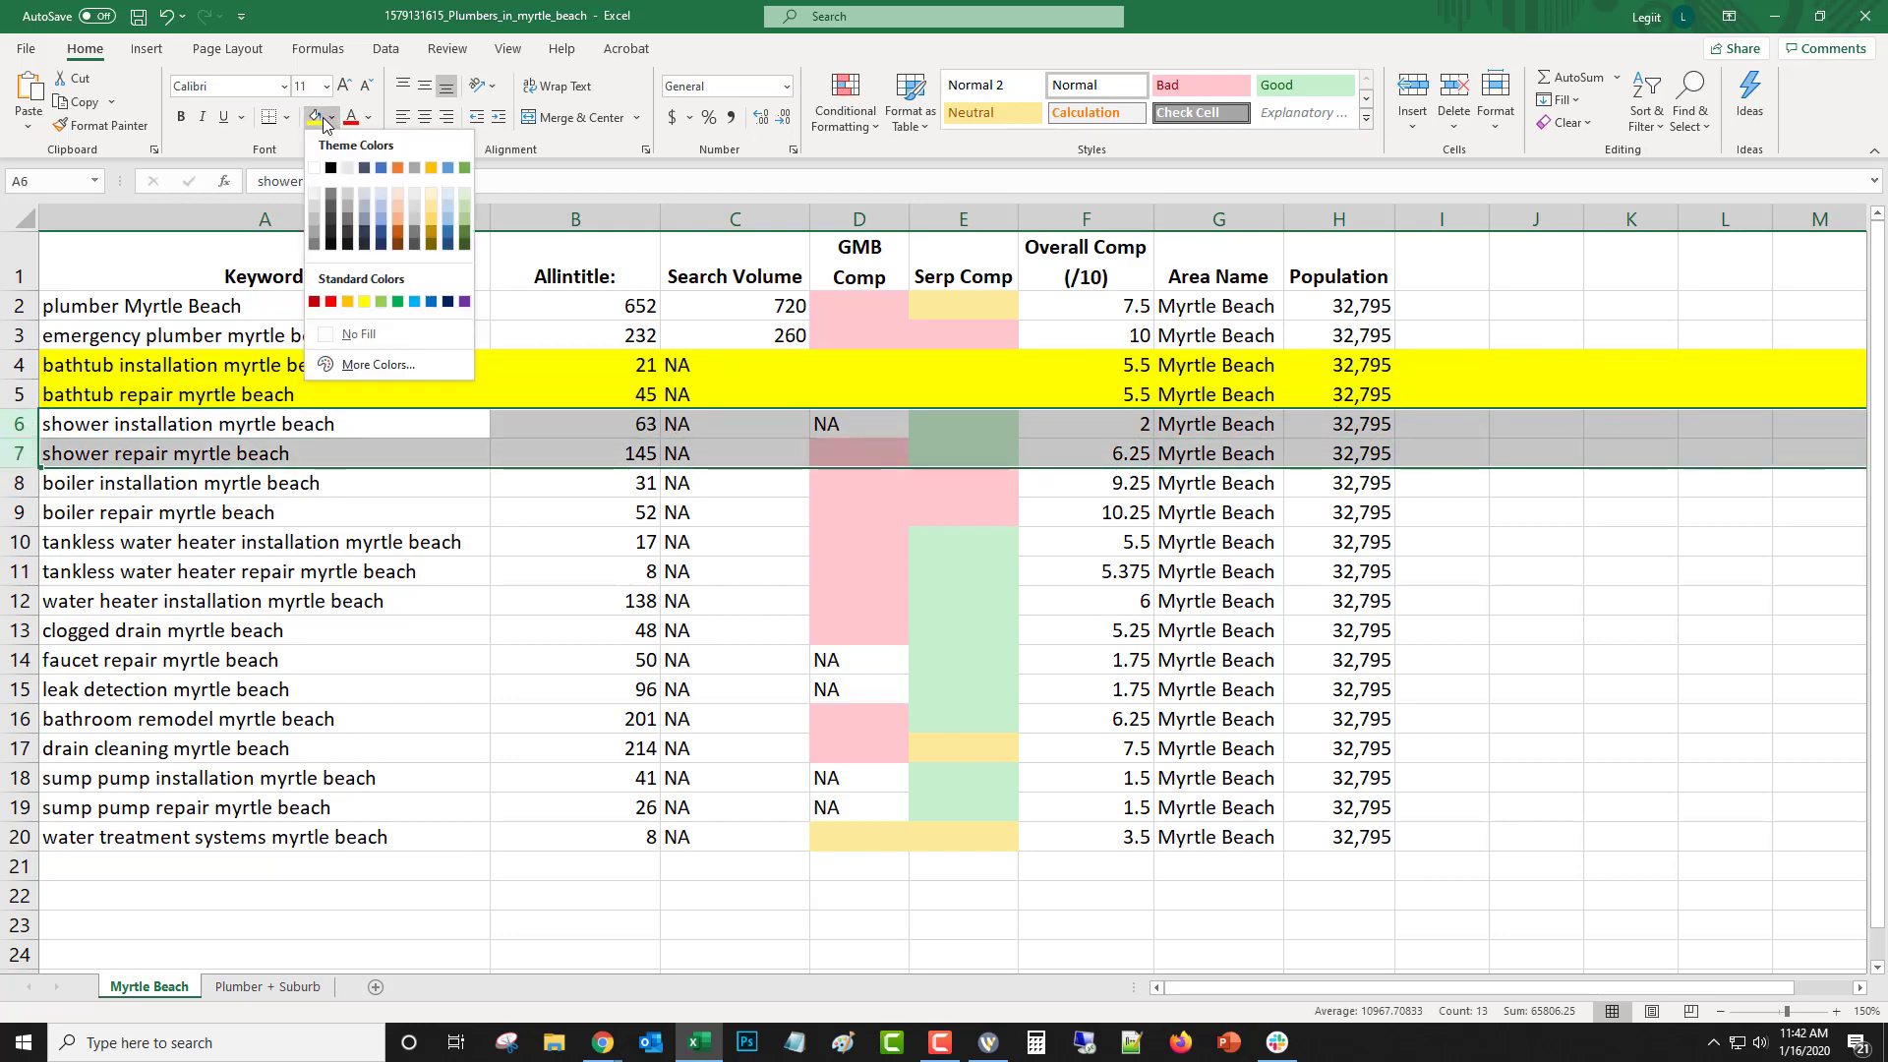
{"action": "left_click", "coordinate": [397, 302]}
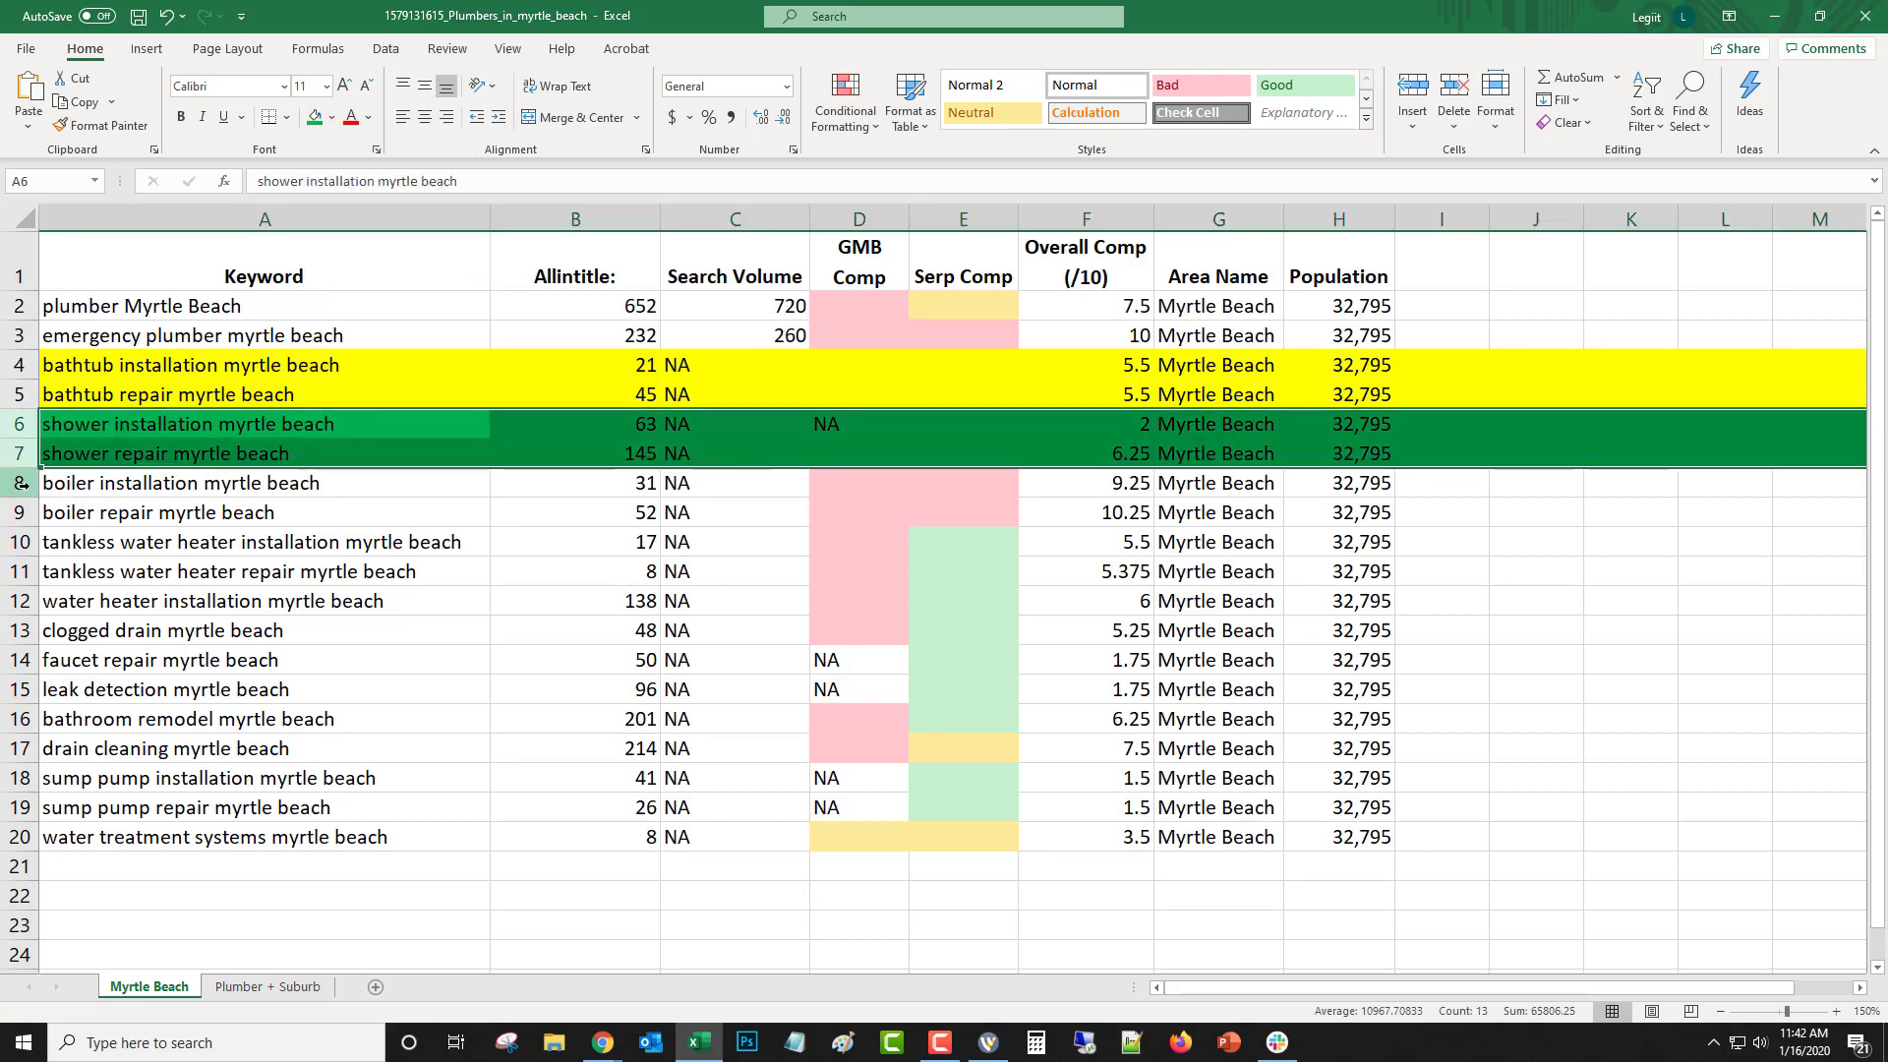
Fill the two boiler rows blue and the two tankless water heater rows orange
{"action": "left_click_drag", "start_coordinate": [21, 483], "coordinate": [25, 513]}
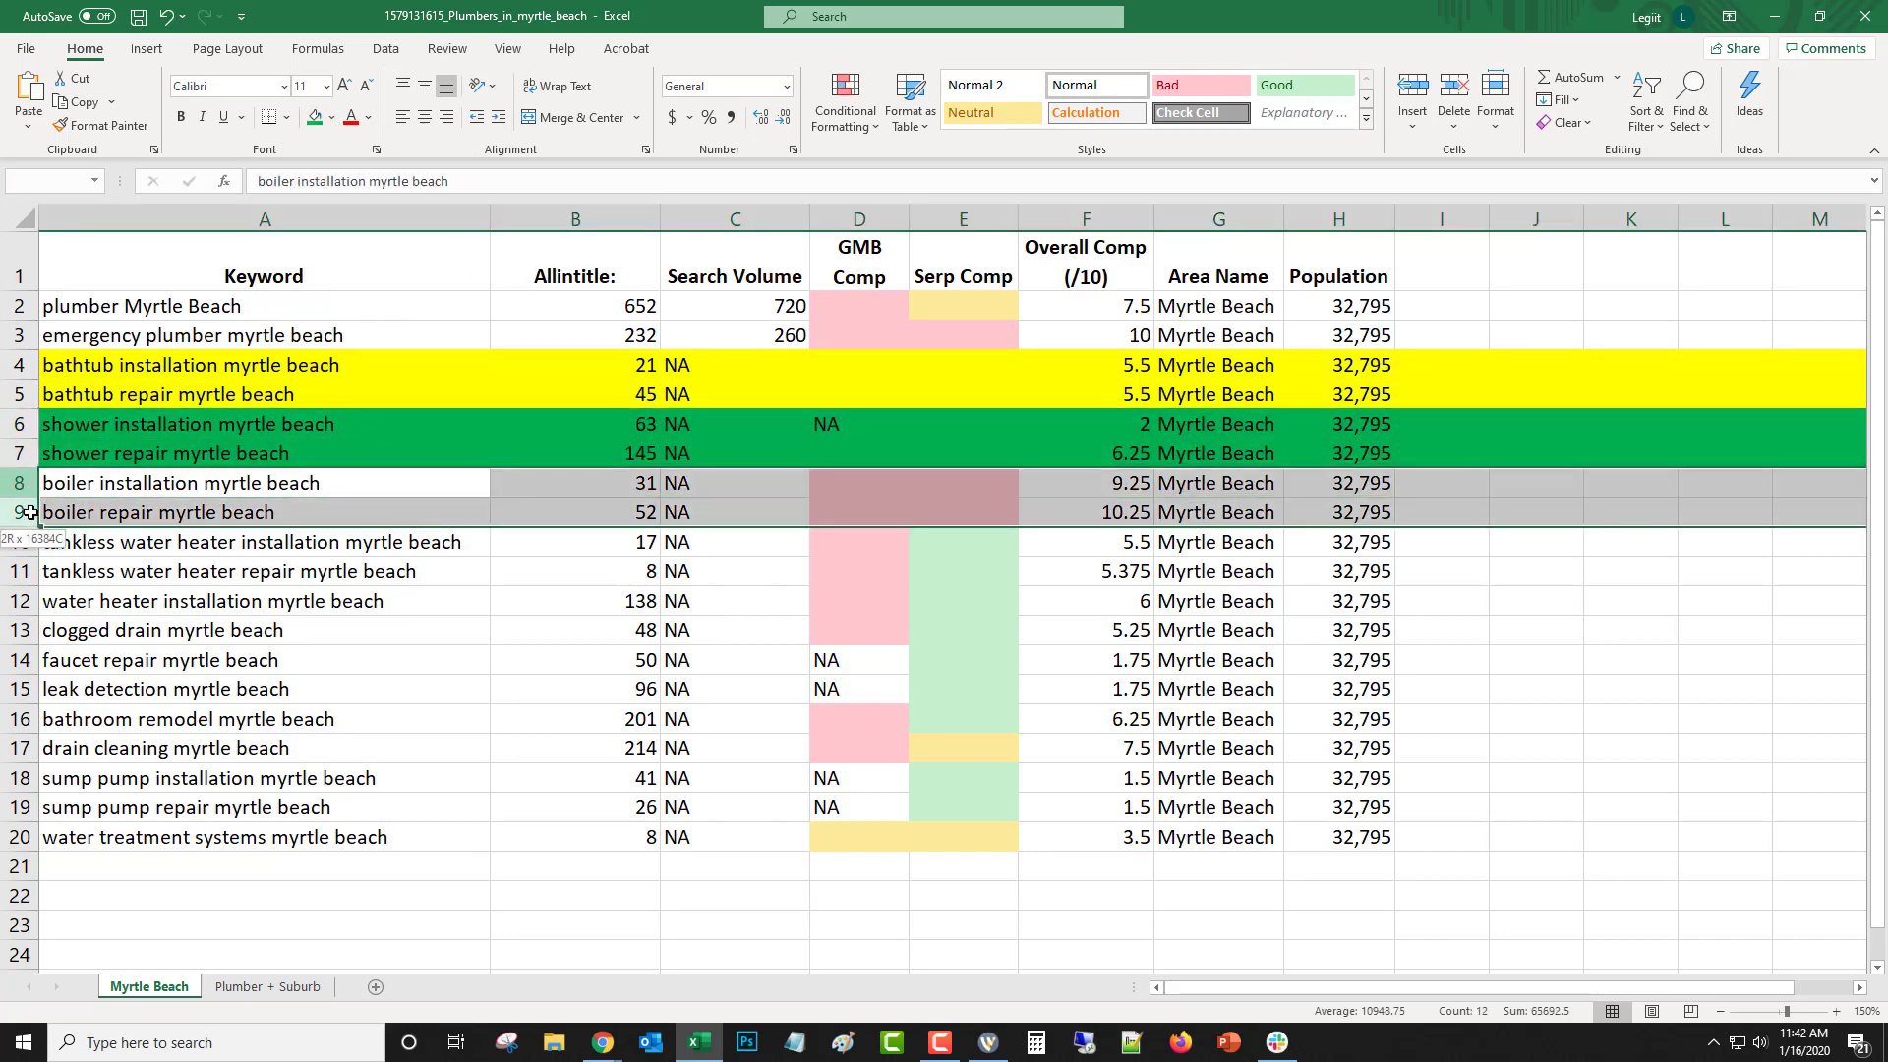
{"action": "left_click", "coordinate": [333, 118]}
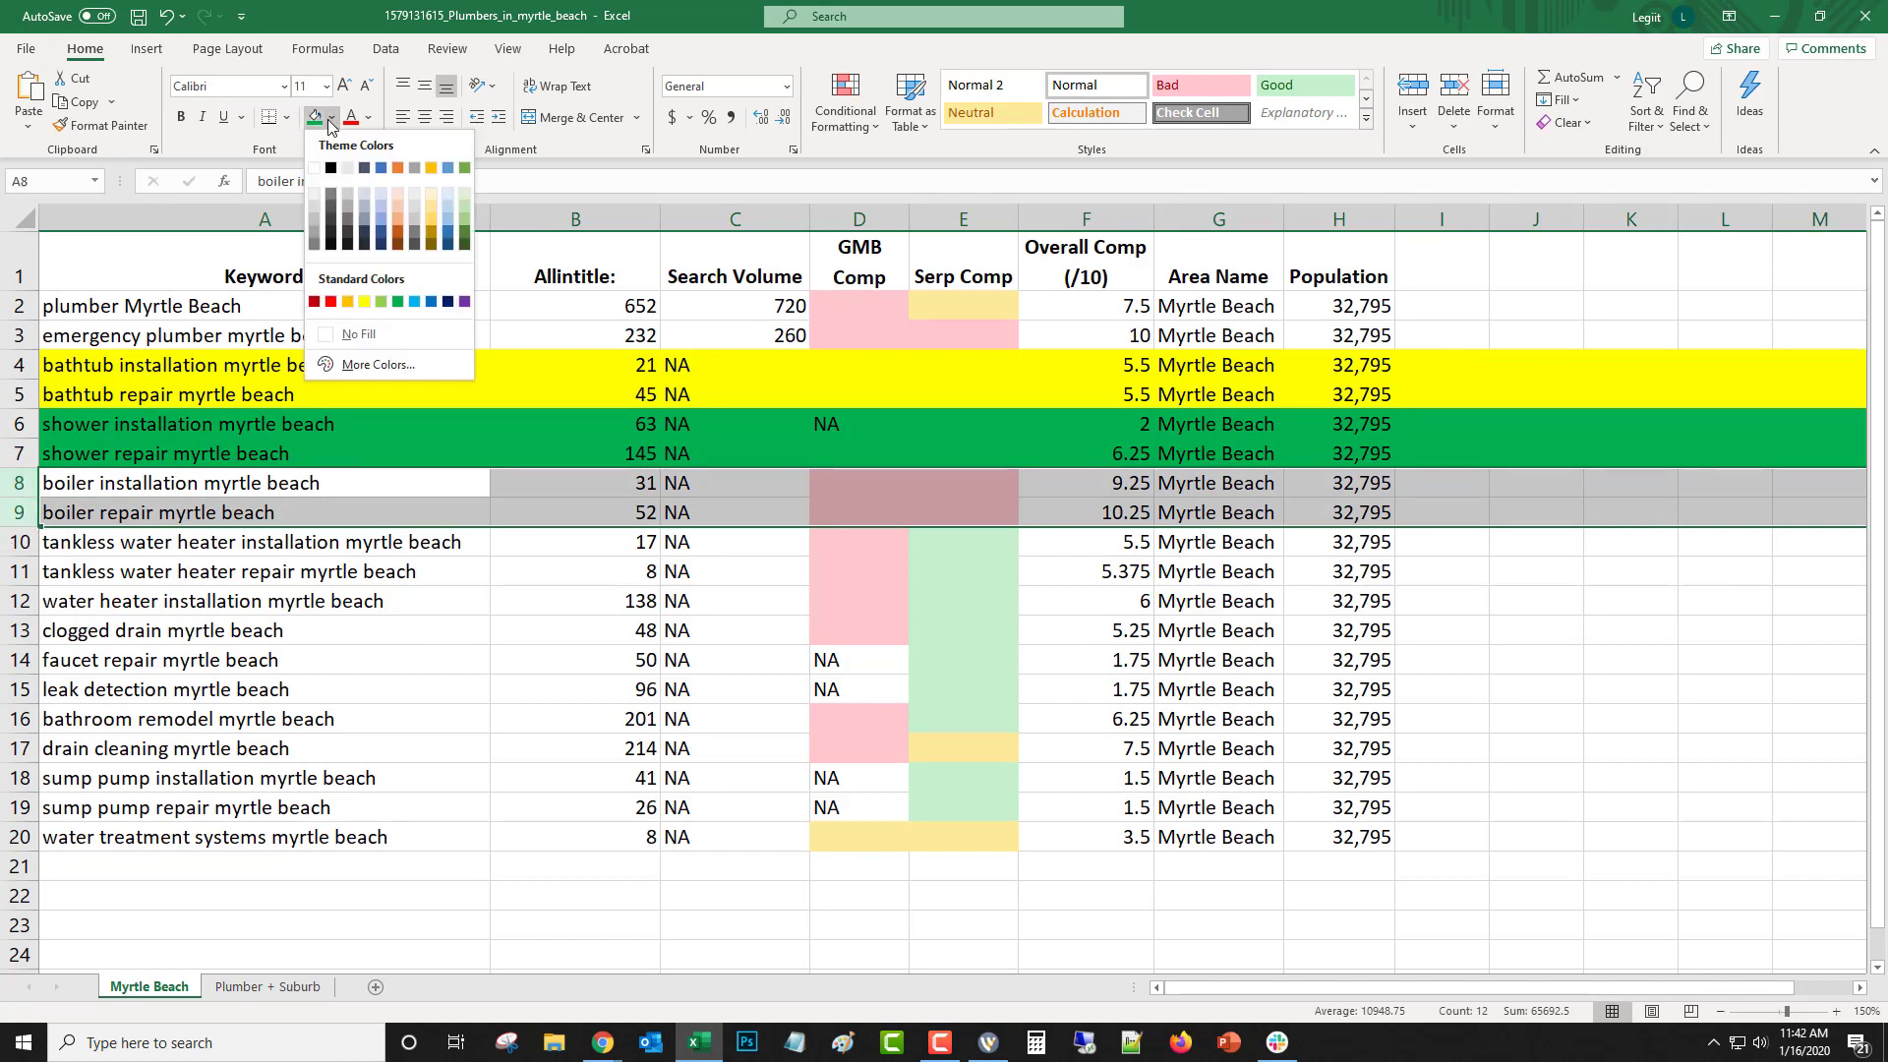
{"action": "left_click", "coordinate": [413, 300]}
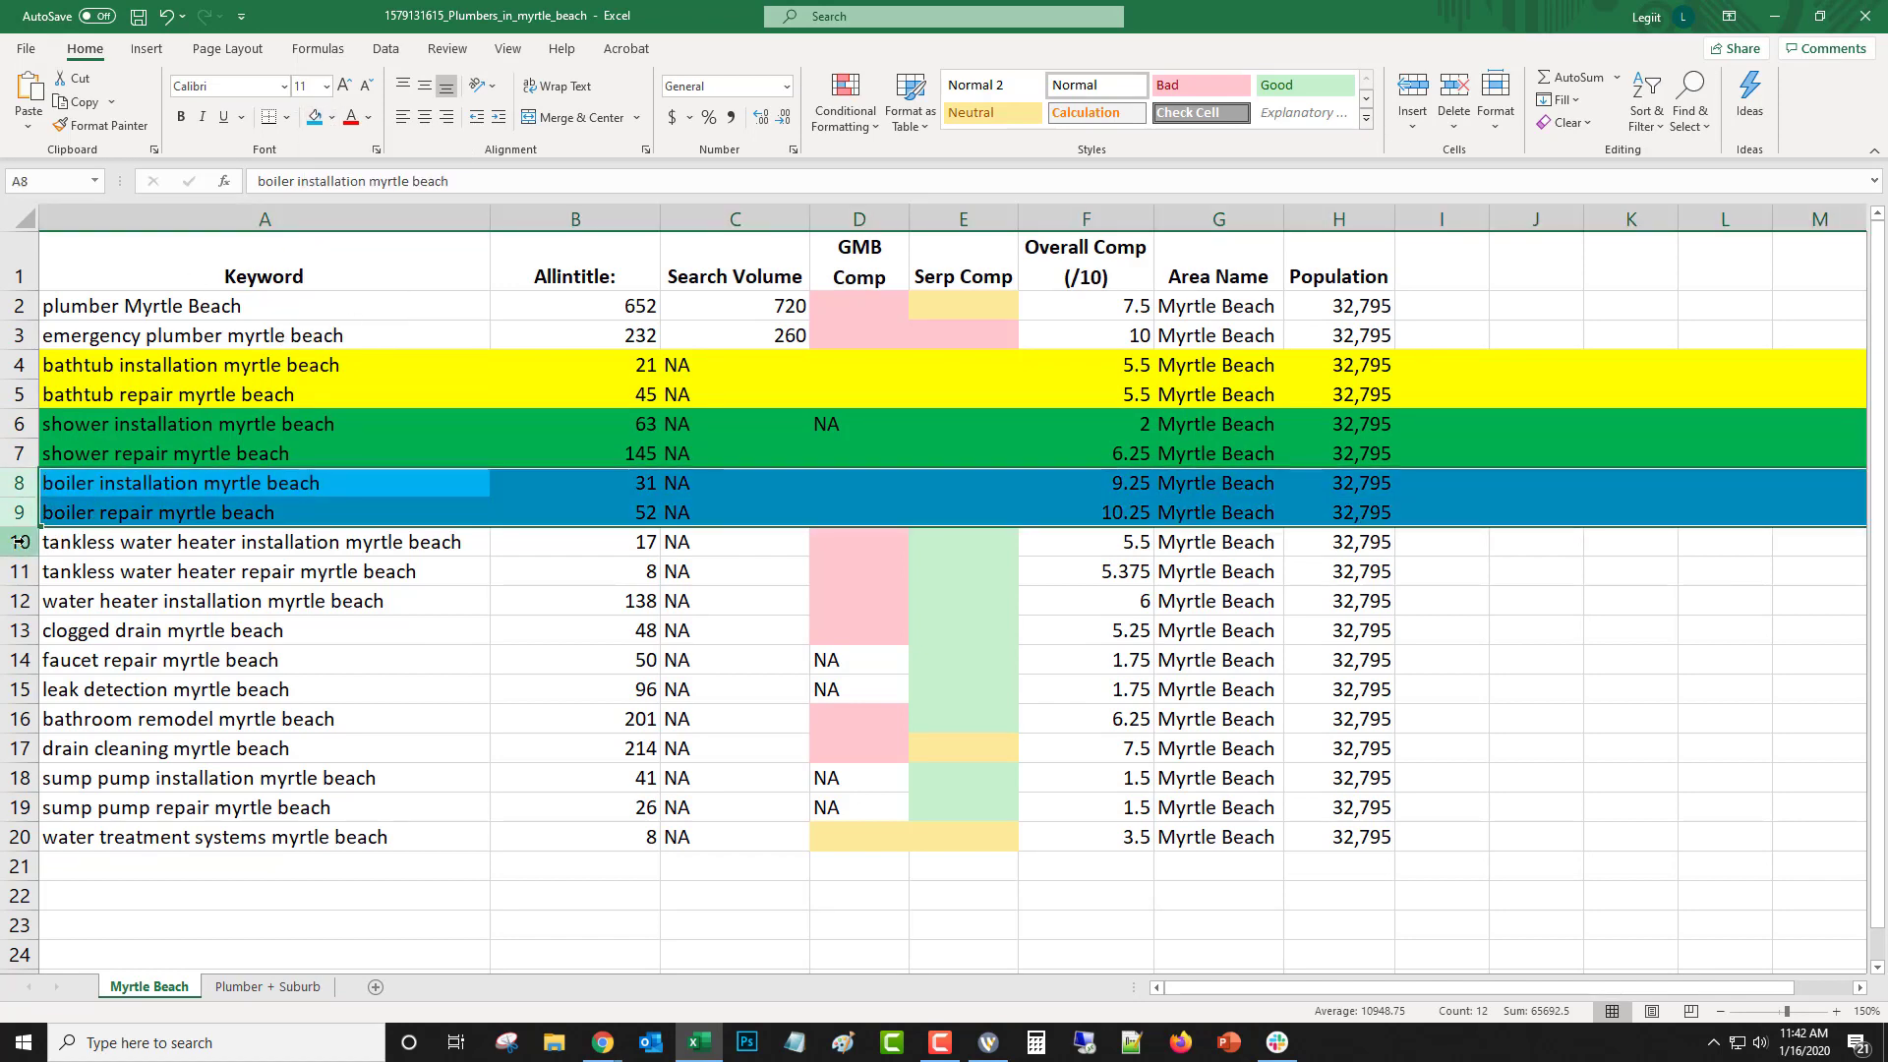
{"action": "left_click_drag", "start_coordinate": [21, 540], "coordinate": [20, 571]}
{"action": "left_click", "coordinate": [334, 118]}
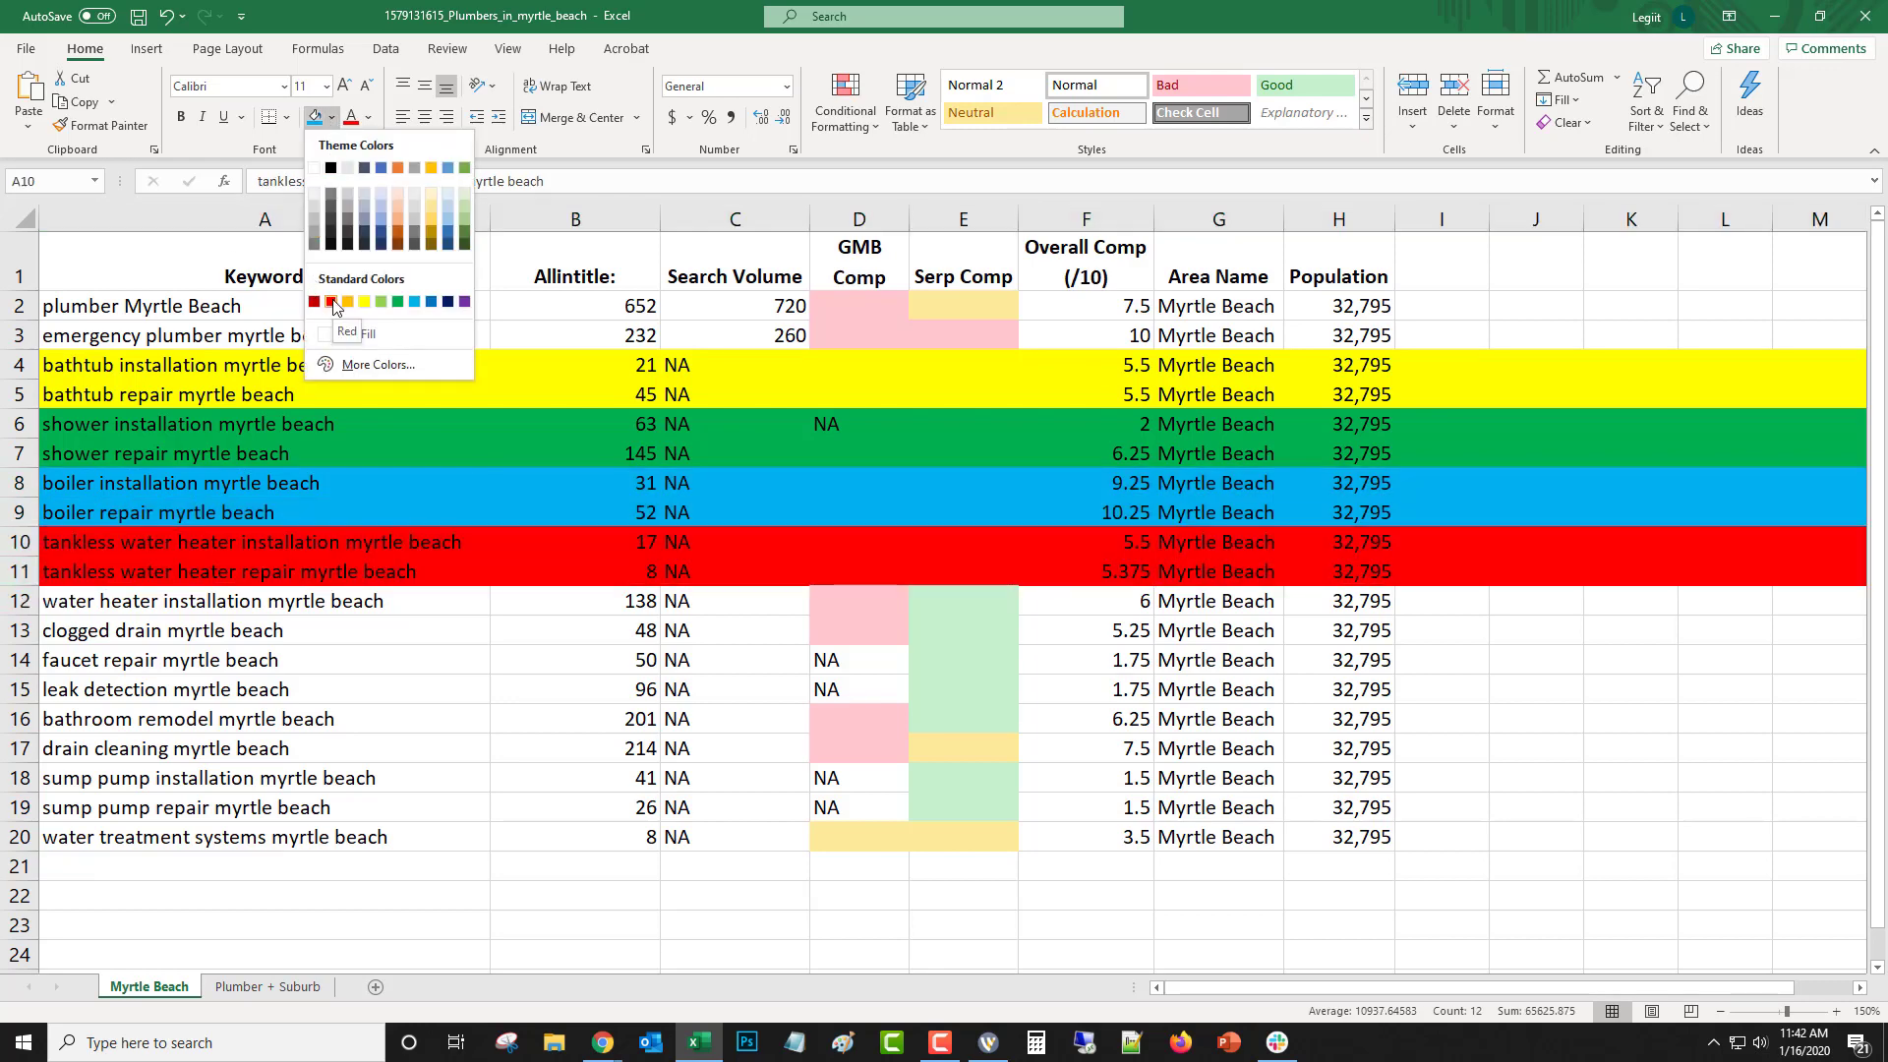
{"action": "left_click", "coordinate": [401, 176]}
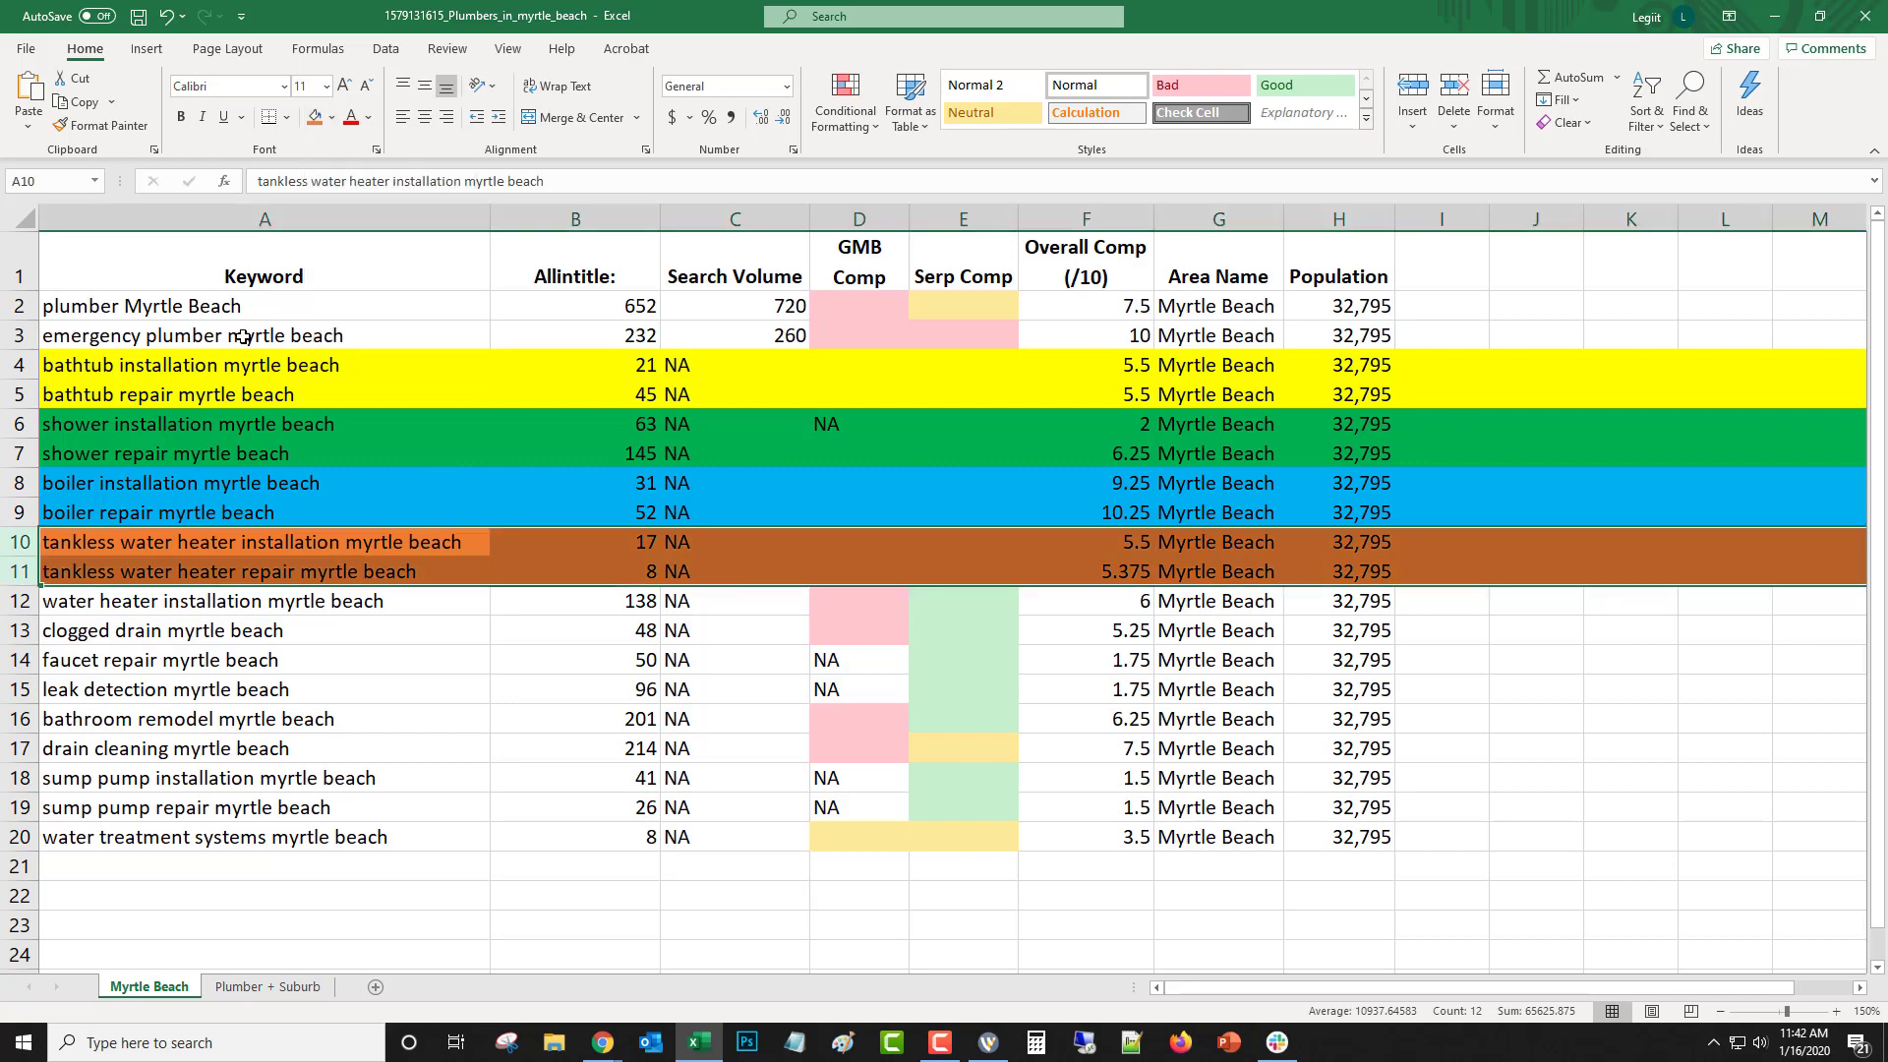
Delete the faucet repair and leak detection rows
{"action": "left_click", "coordinate": [14, 658]}
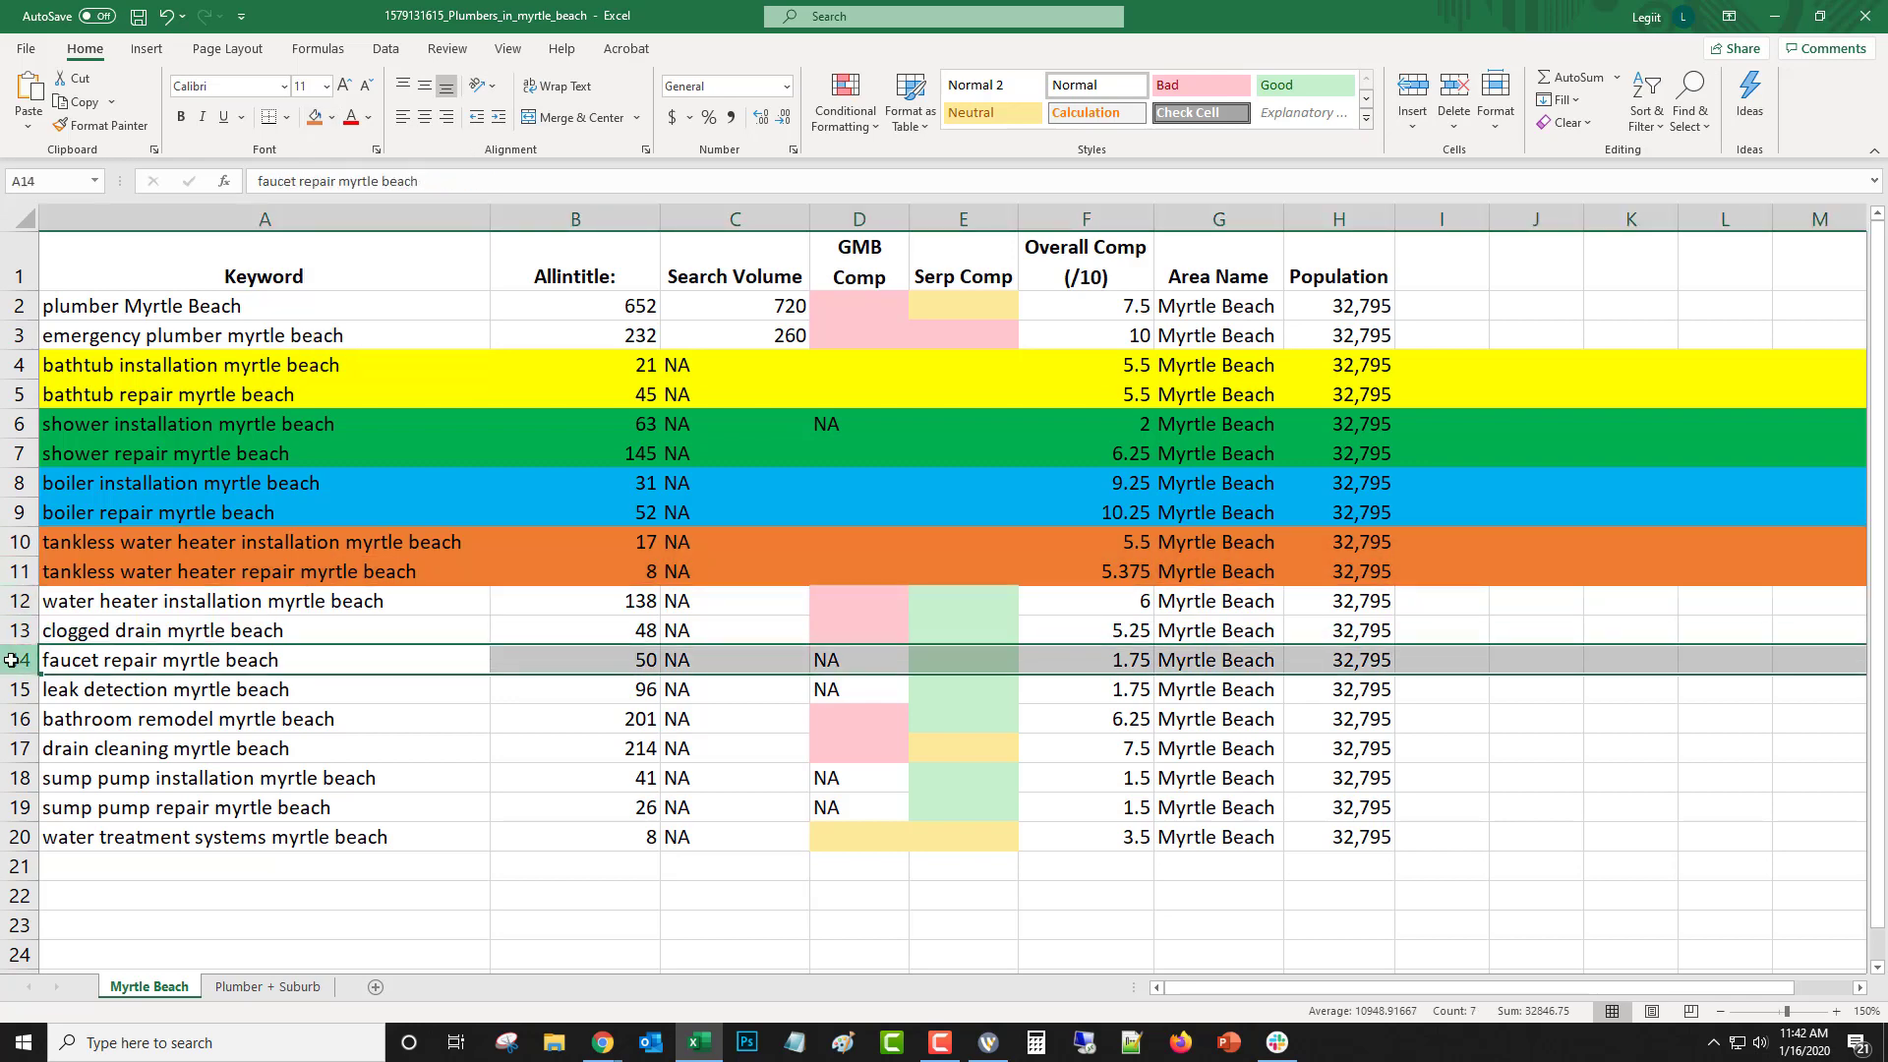
{"action": "right_click", "coordinate": [14, 659]}
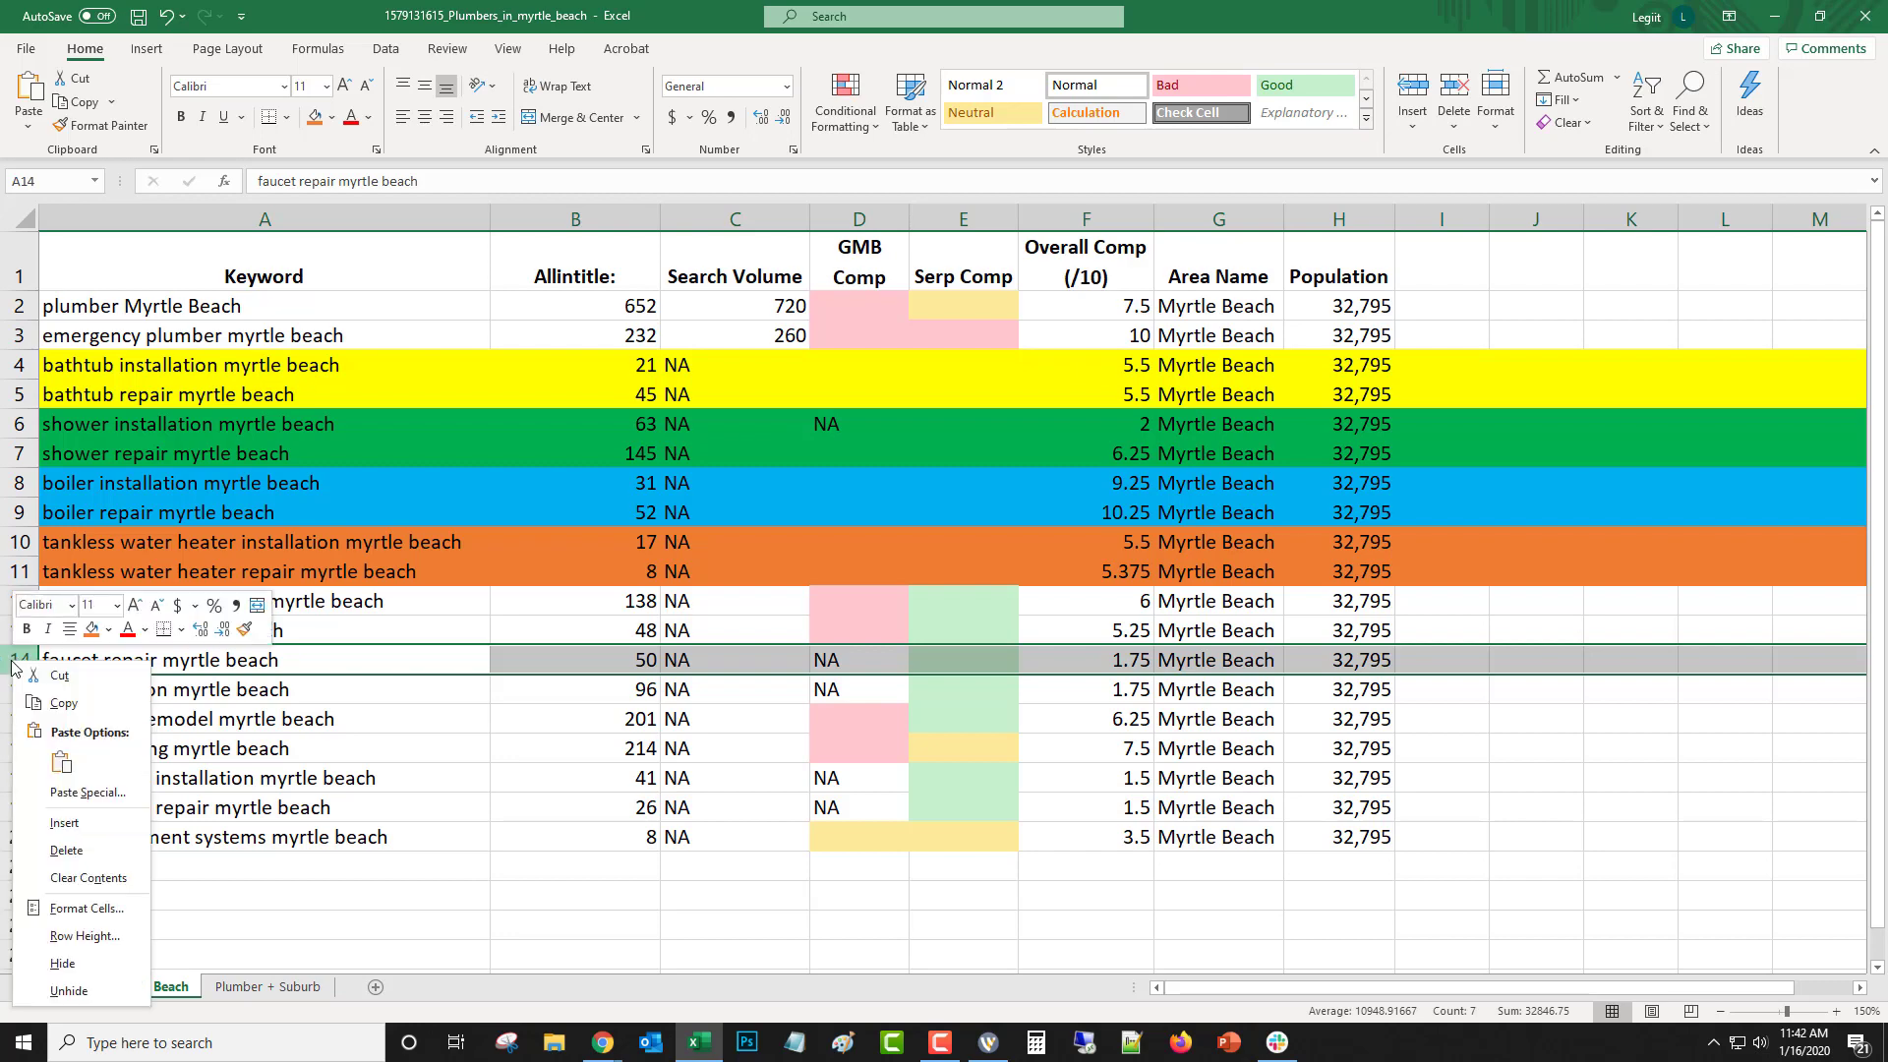
{"action": "left_click", "coordinate": [66, 849]}
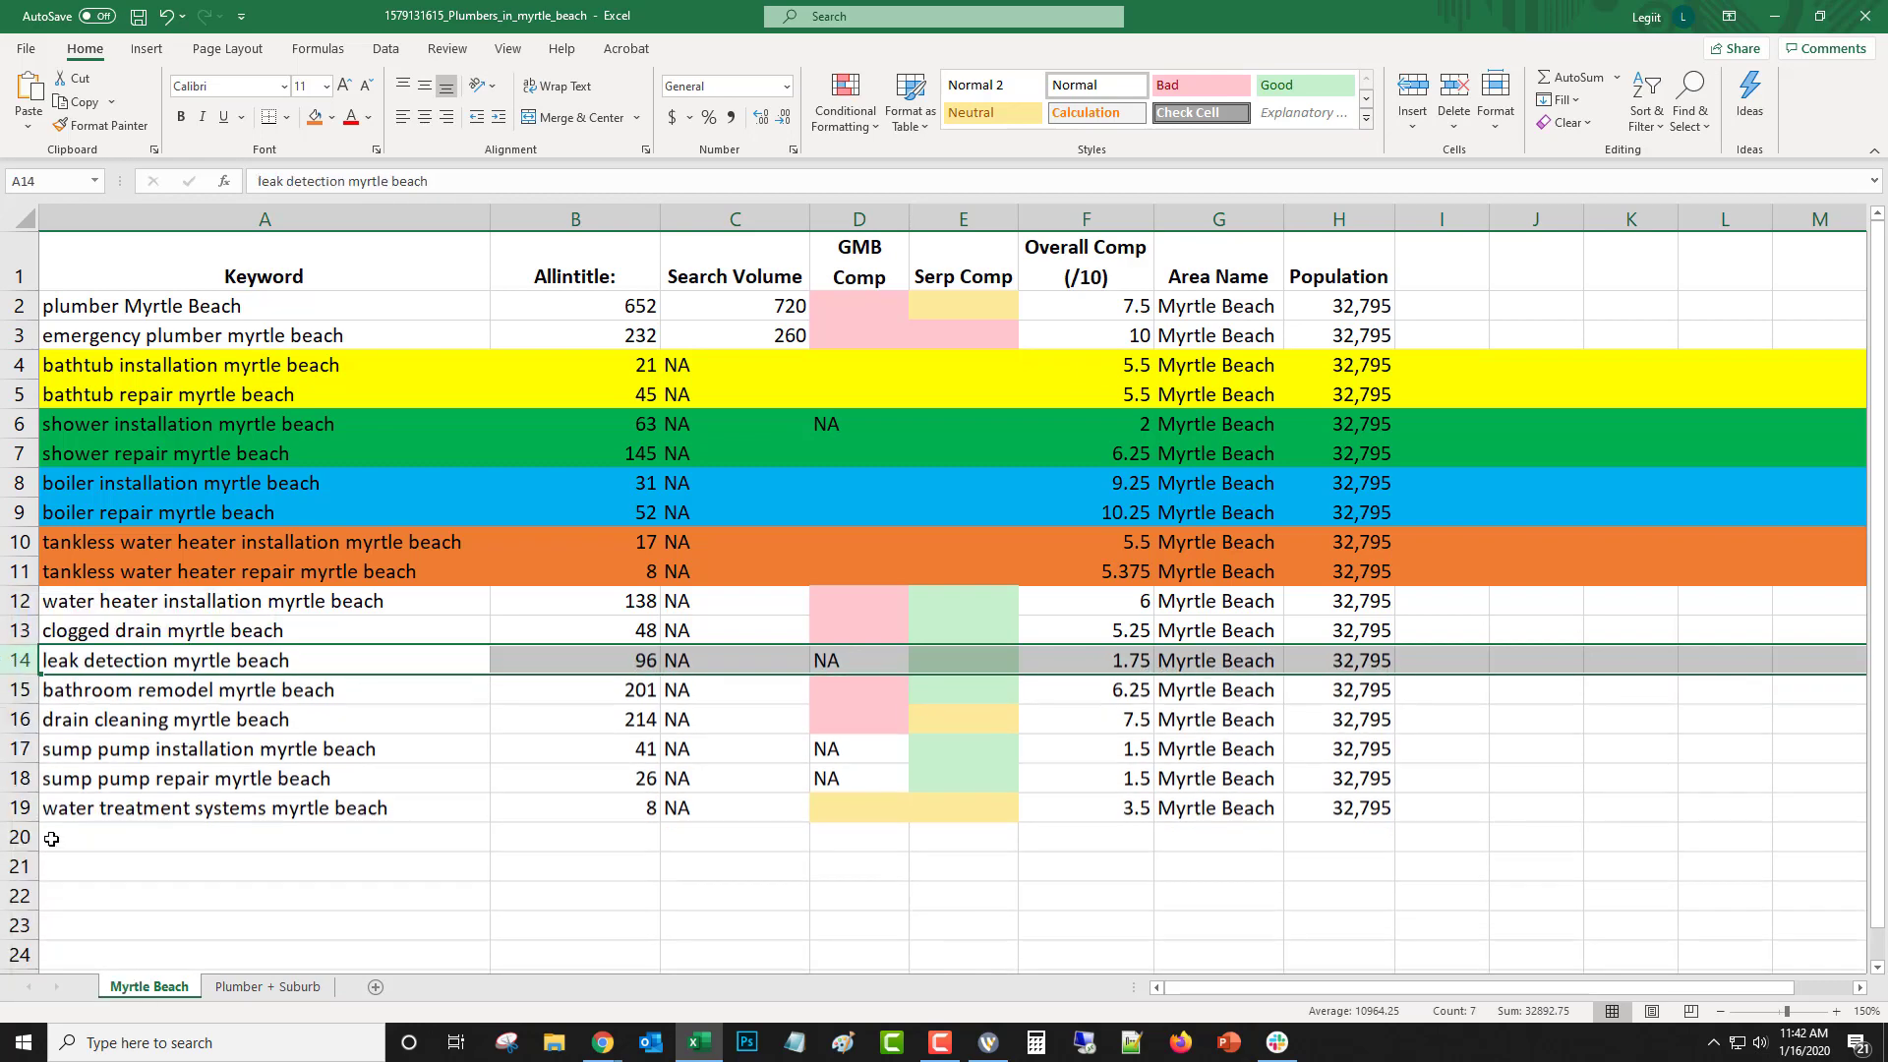
{"action": "right_click", "coordinate": [23, 660]}
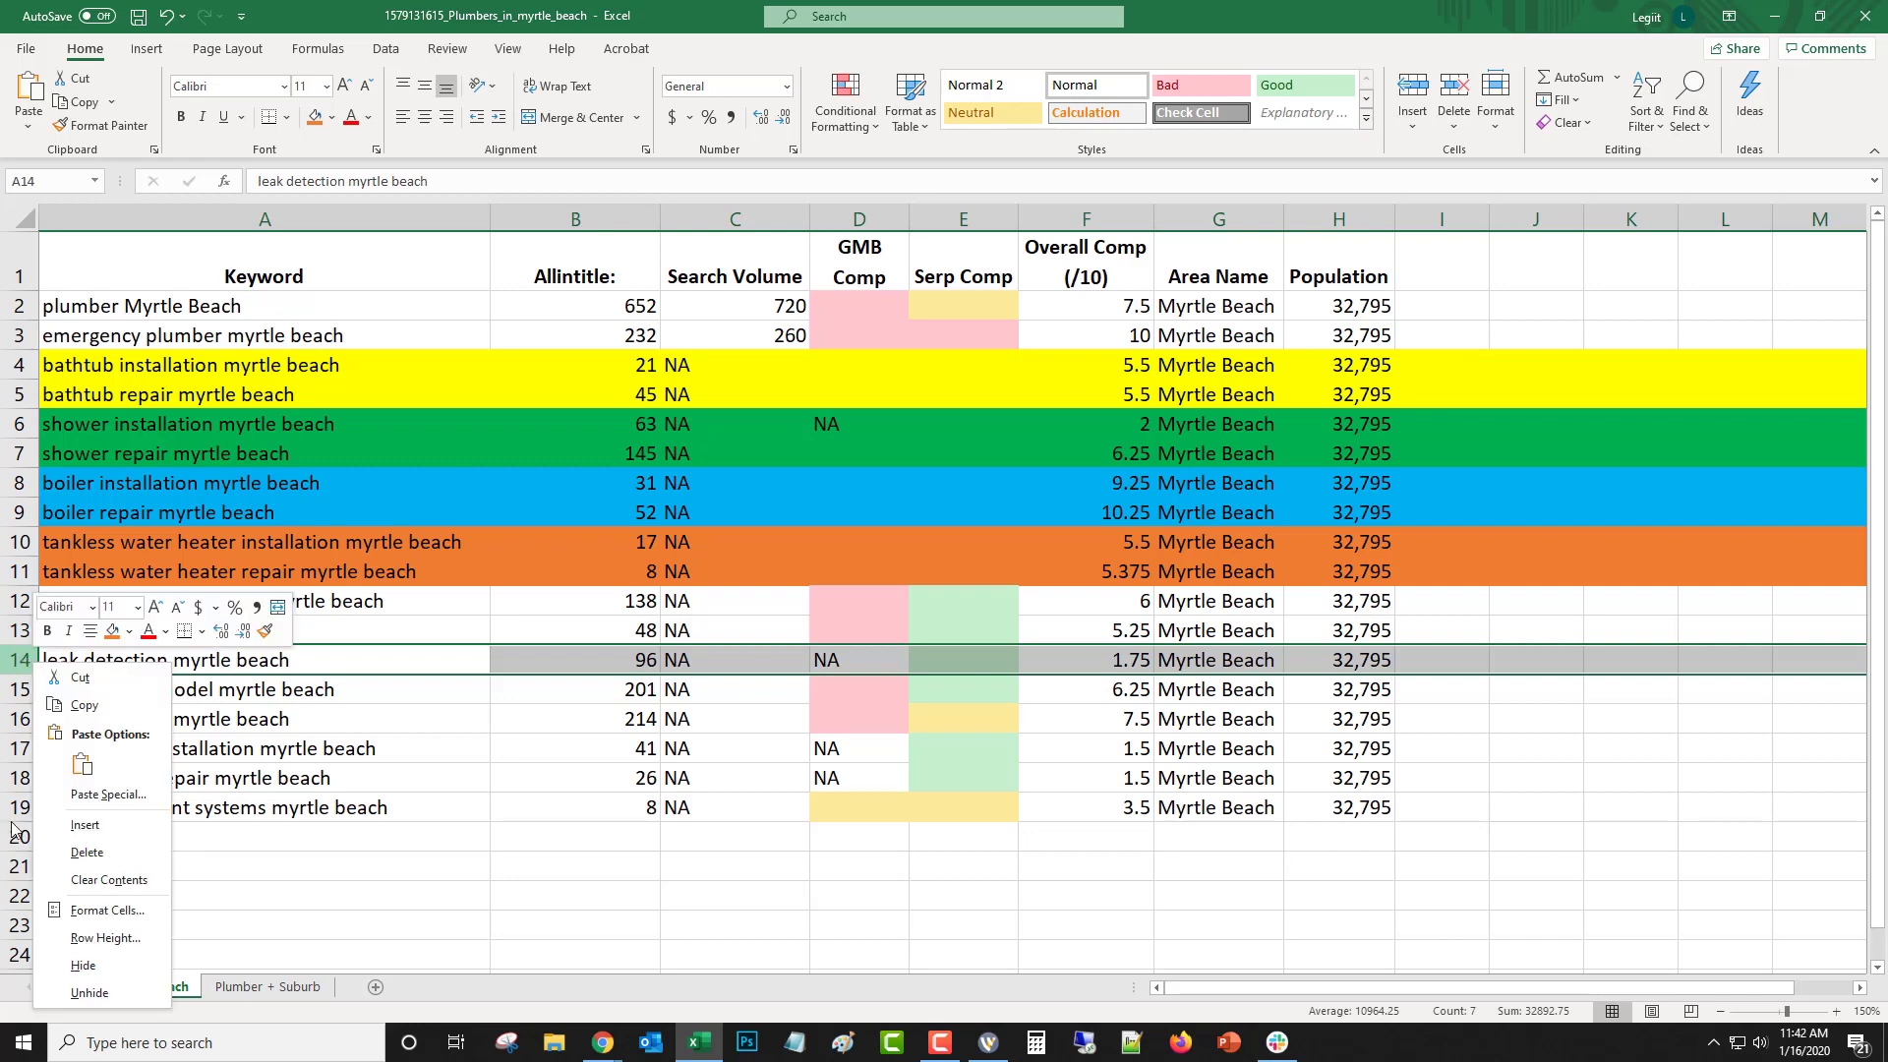
{"action": "left_click", "coordinate": [88, 855]}
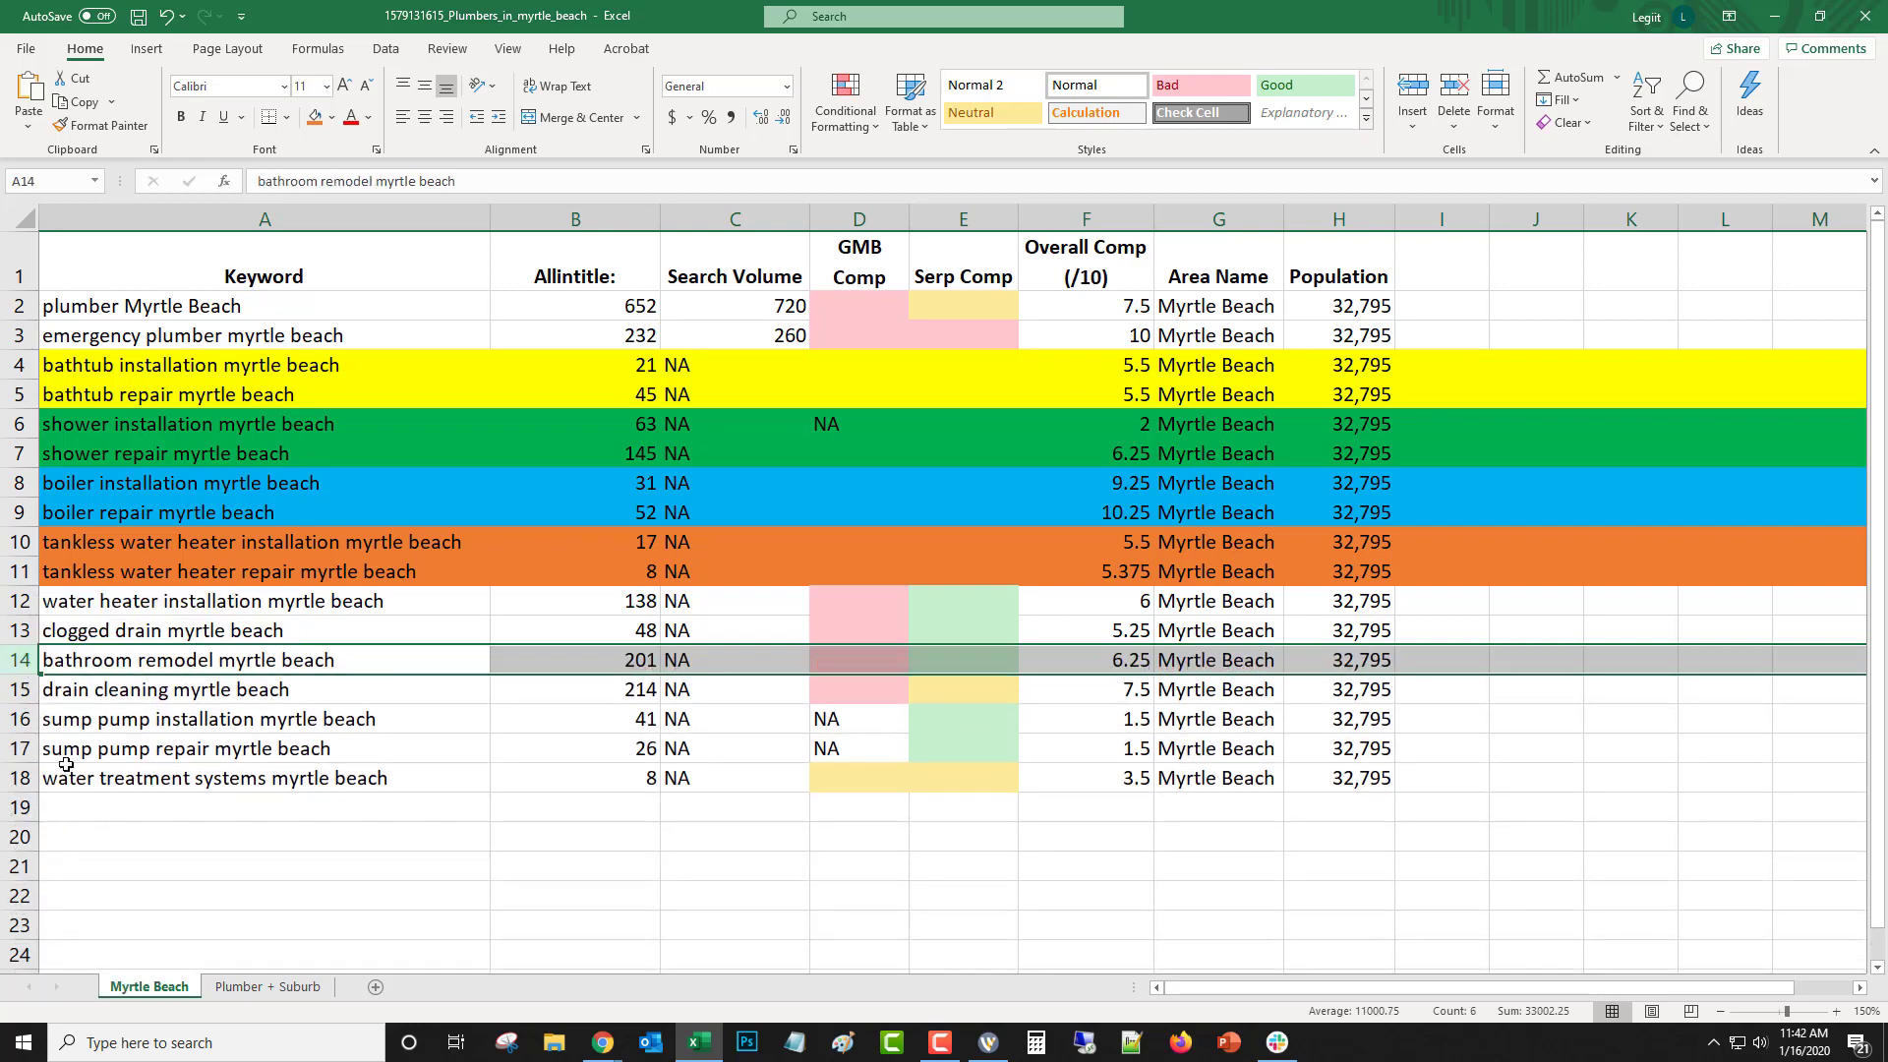
Fill the two sump pump rows gold
{"action": "left_click", "coordinate": [20, 723]}
{"action": "left_click_drag", "start_coordinate": [20, 722], "coordinate": [19, 749]}
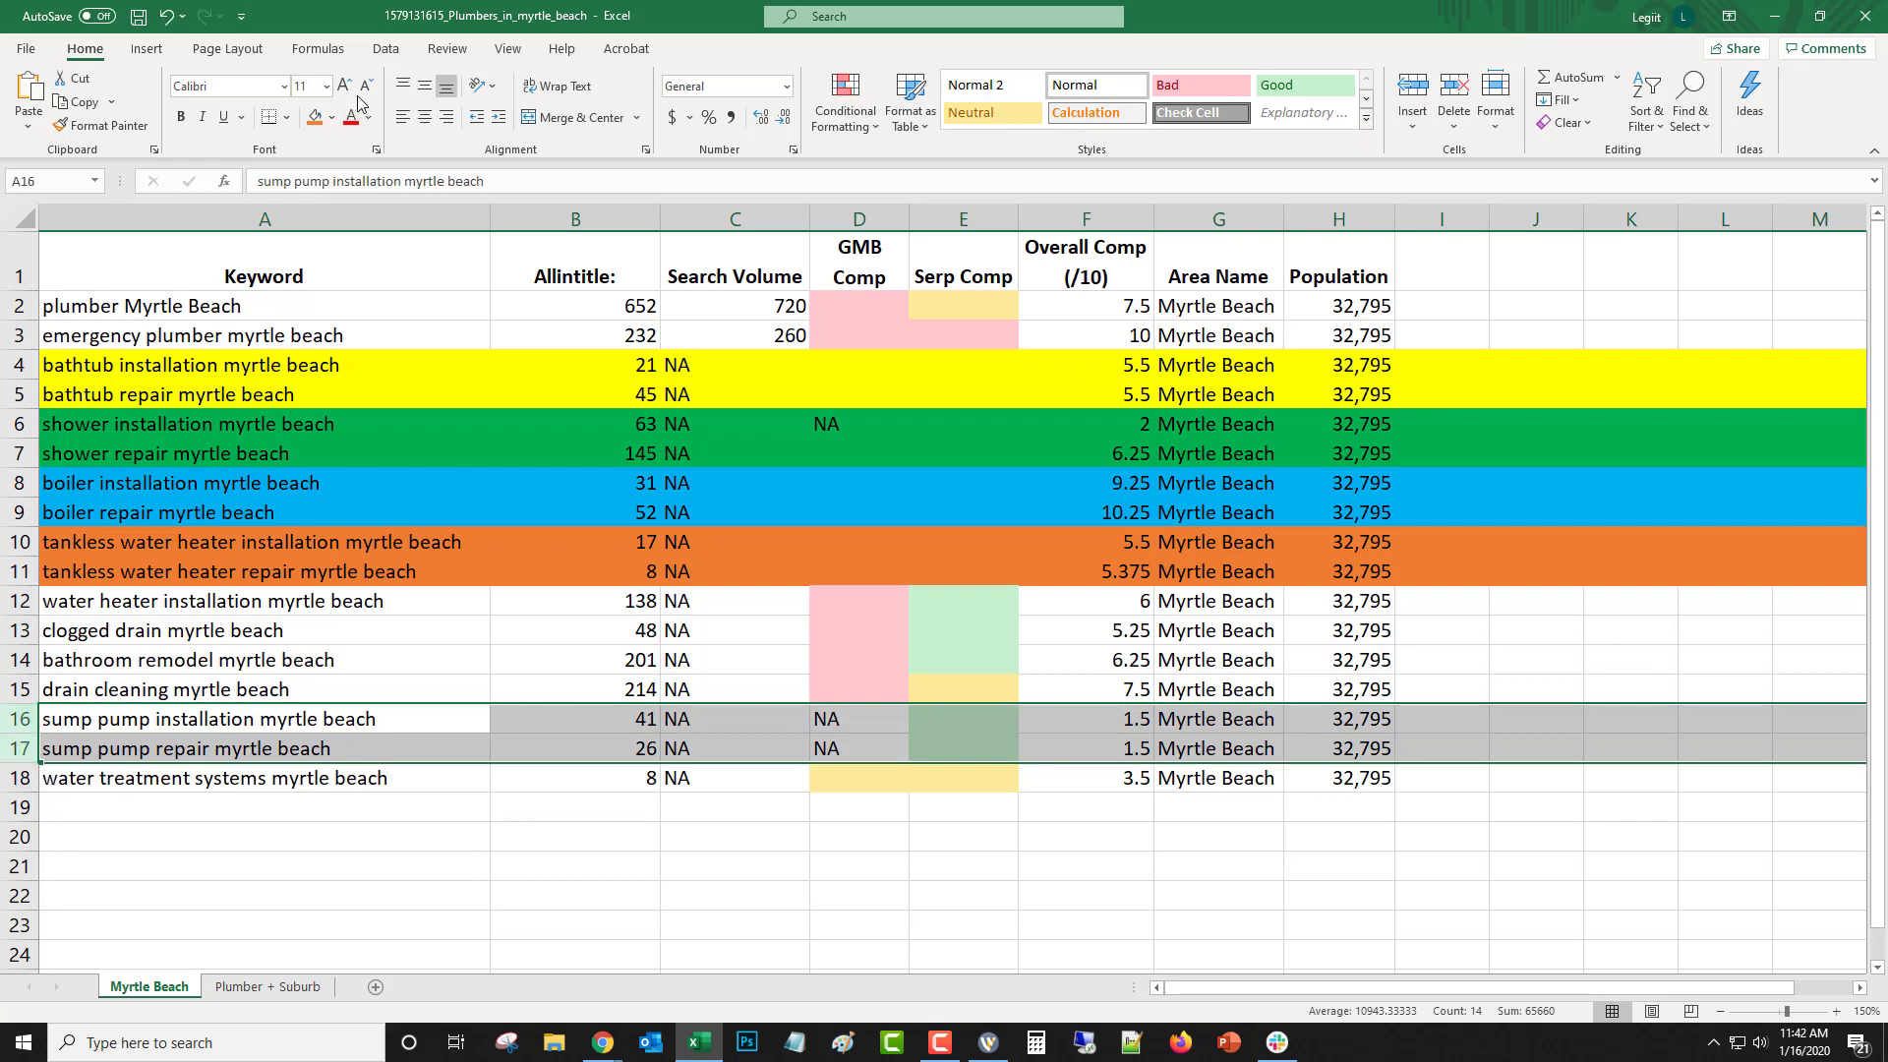
{"action": "left_click", "coordinate": [335, 116]}
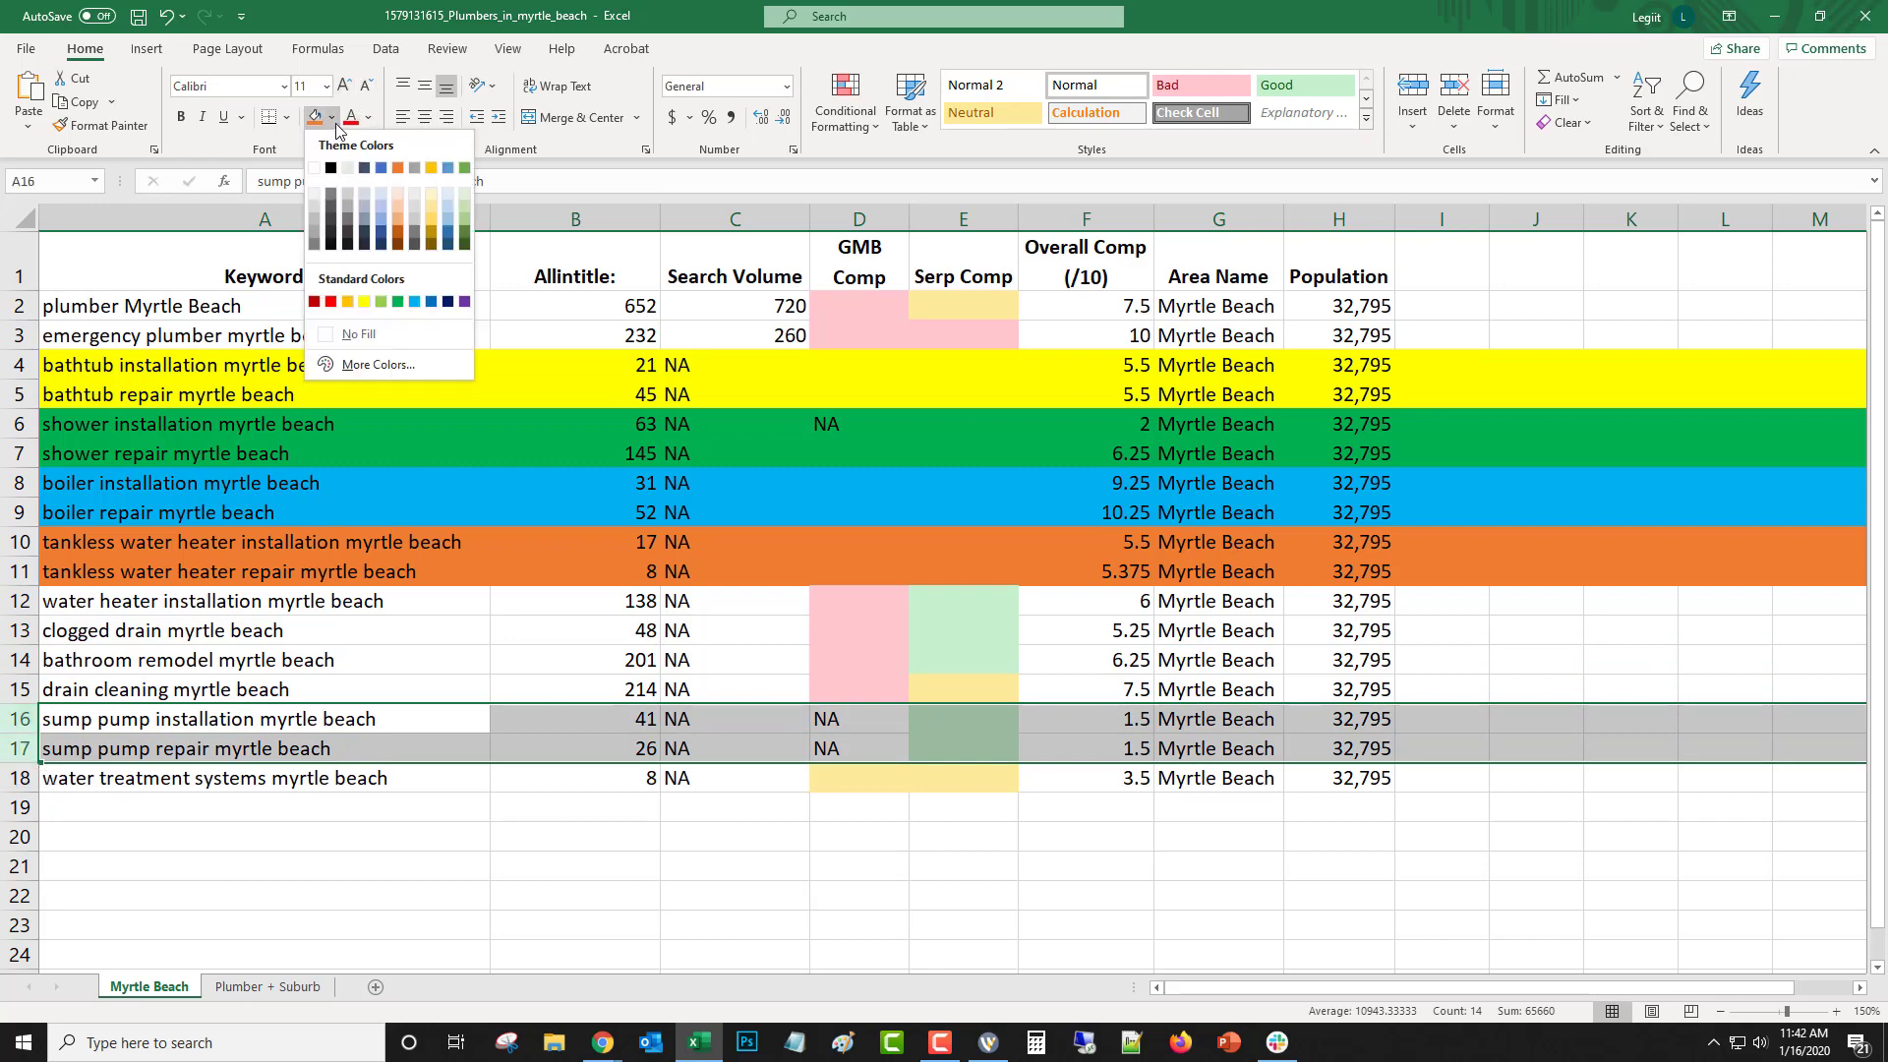
{"action": "left_click", "coordinate": [433, 173]}
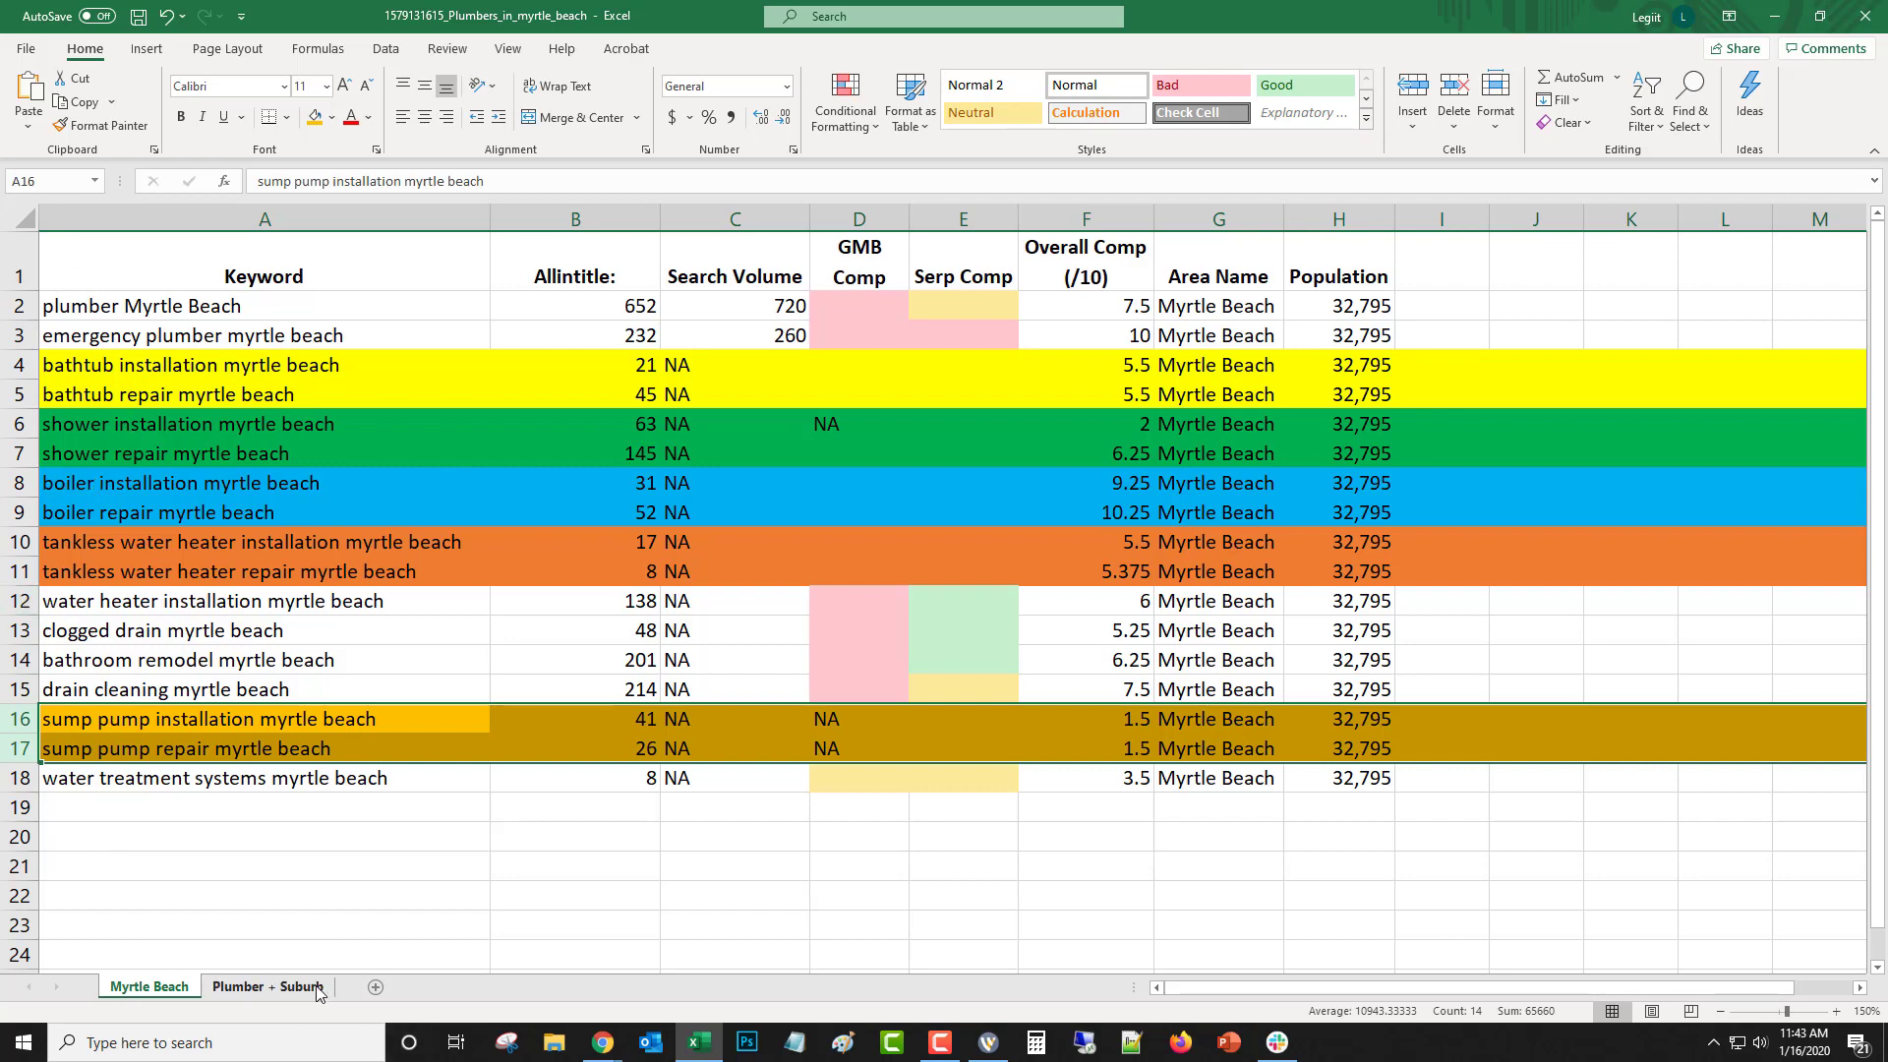
{"action": "left_click", "coordinate": [269, 985]}
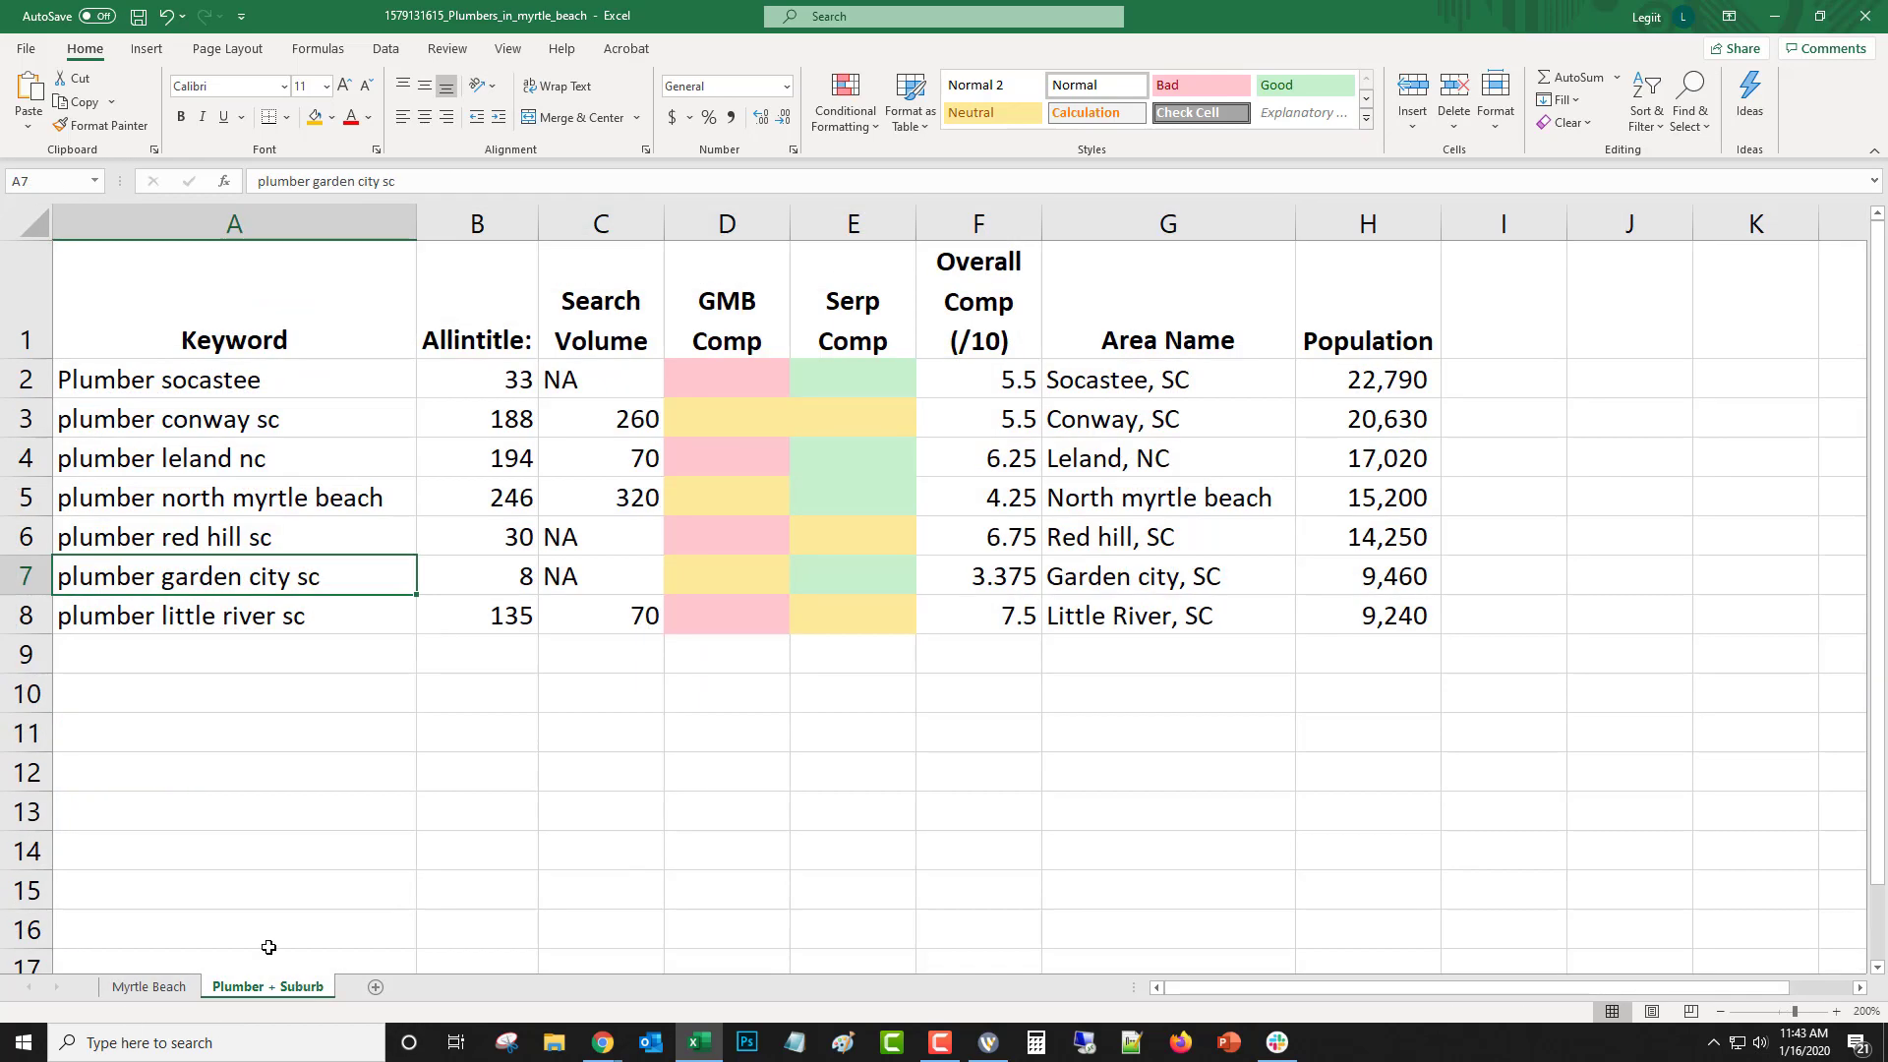
{"action": "left_click", "coordinate": [148, 986]}
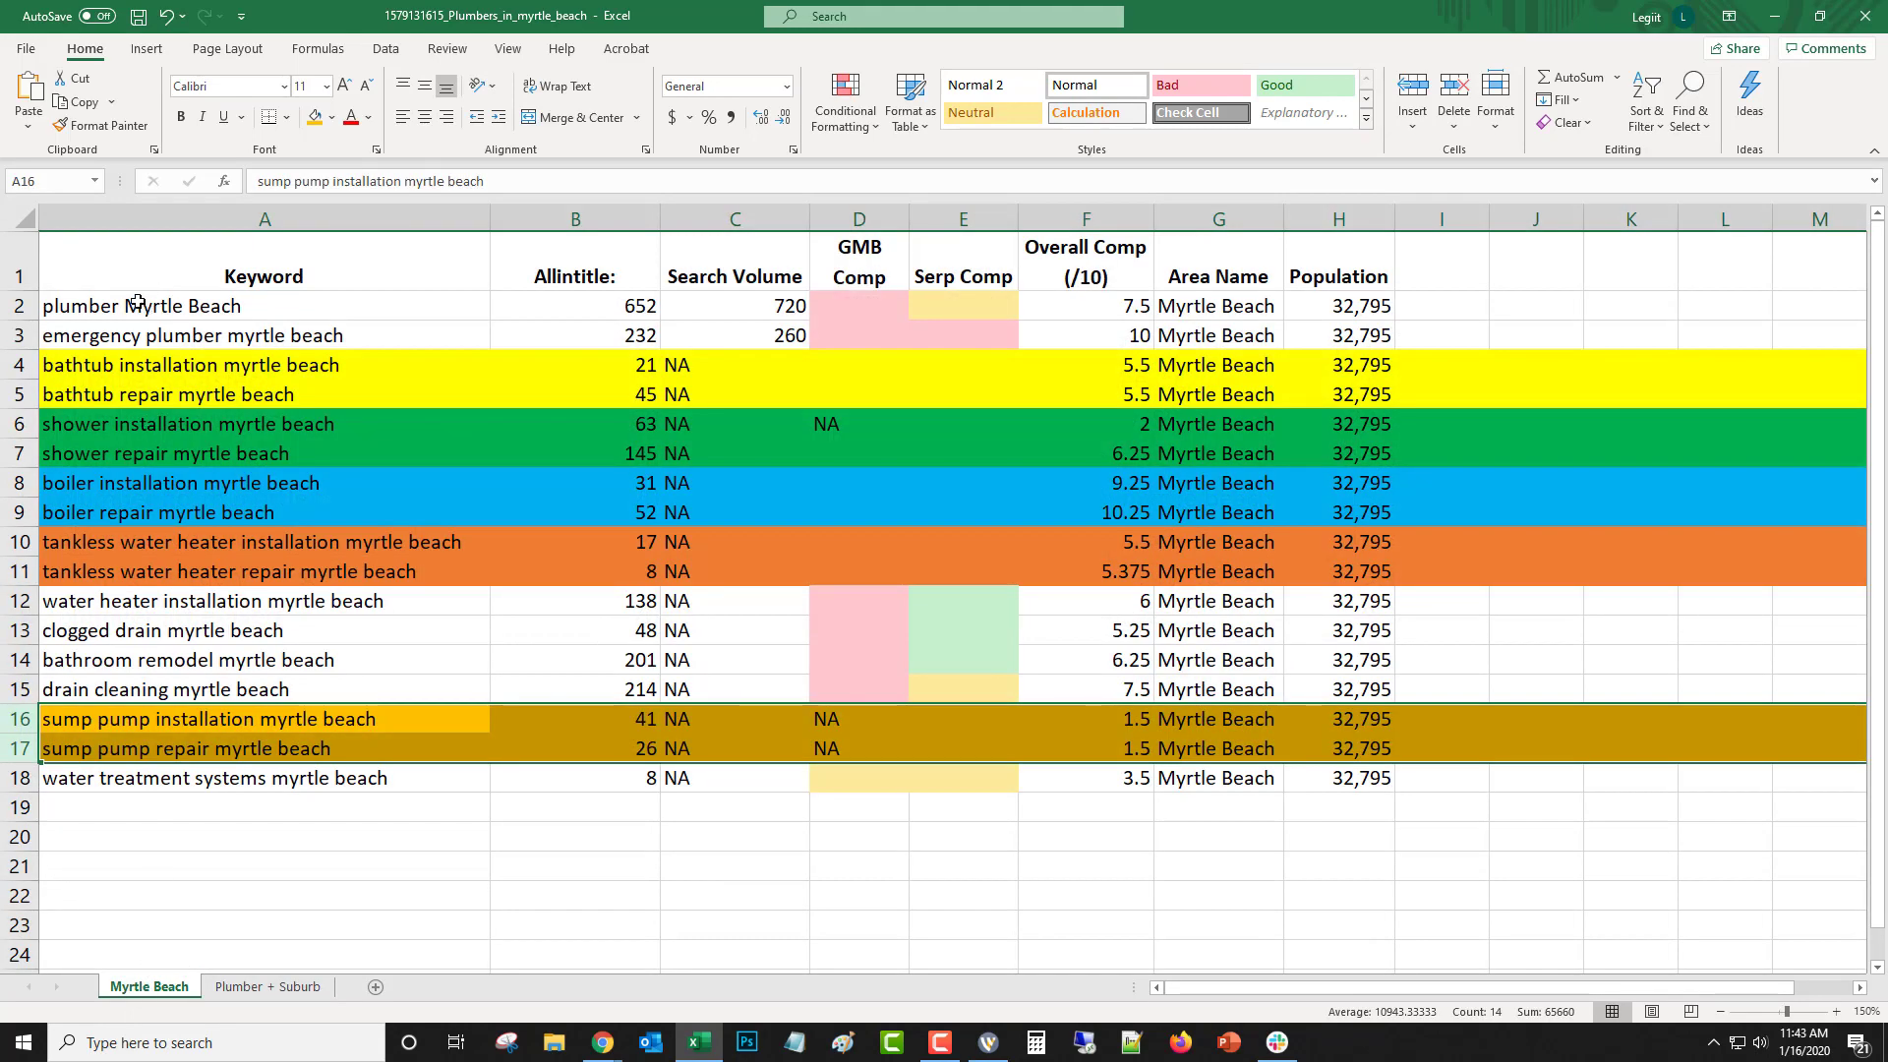
{"action": "left_click", "coordinate": [136, 393]}
{"action": "left_click", "coordinate": [135, 305]}
{"action": "left_click", "coordinate": [119, 335]}
{"action": "left_click", "coordinate": [88, 364]}
{"action": "left_click", "coordinate": [62, 424]}
{"action": "left_click", "coordinate": [61, 481]}
{"action": "left_click", "coordinate": [59, 542]}
{"action": "left_click", "coordinate": [51, 596]}
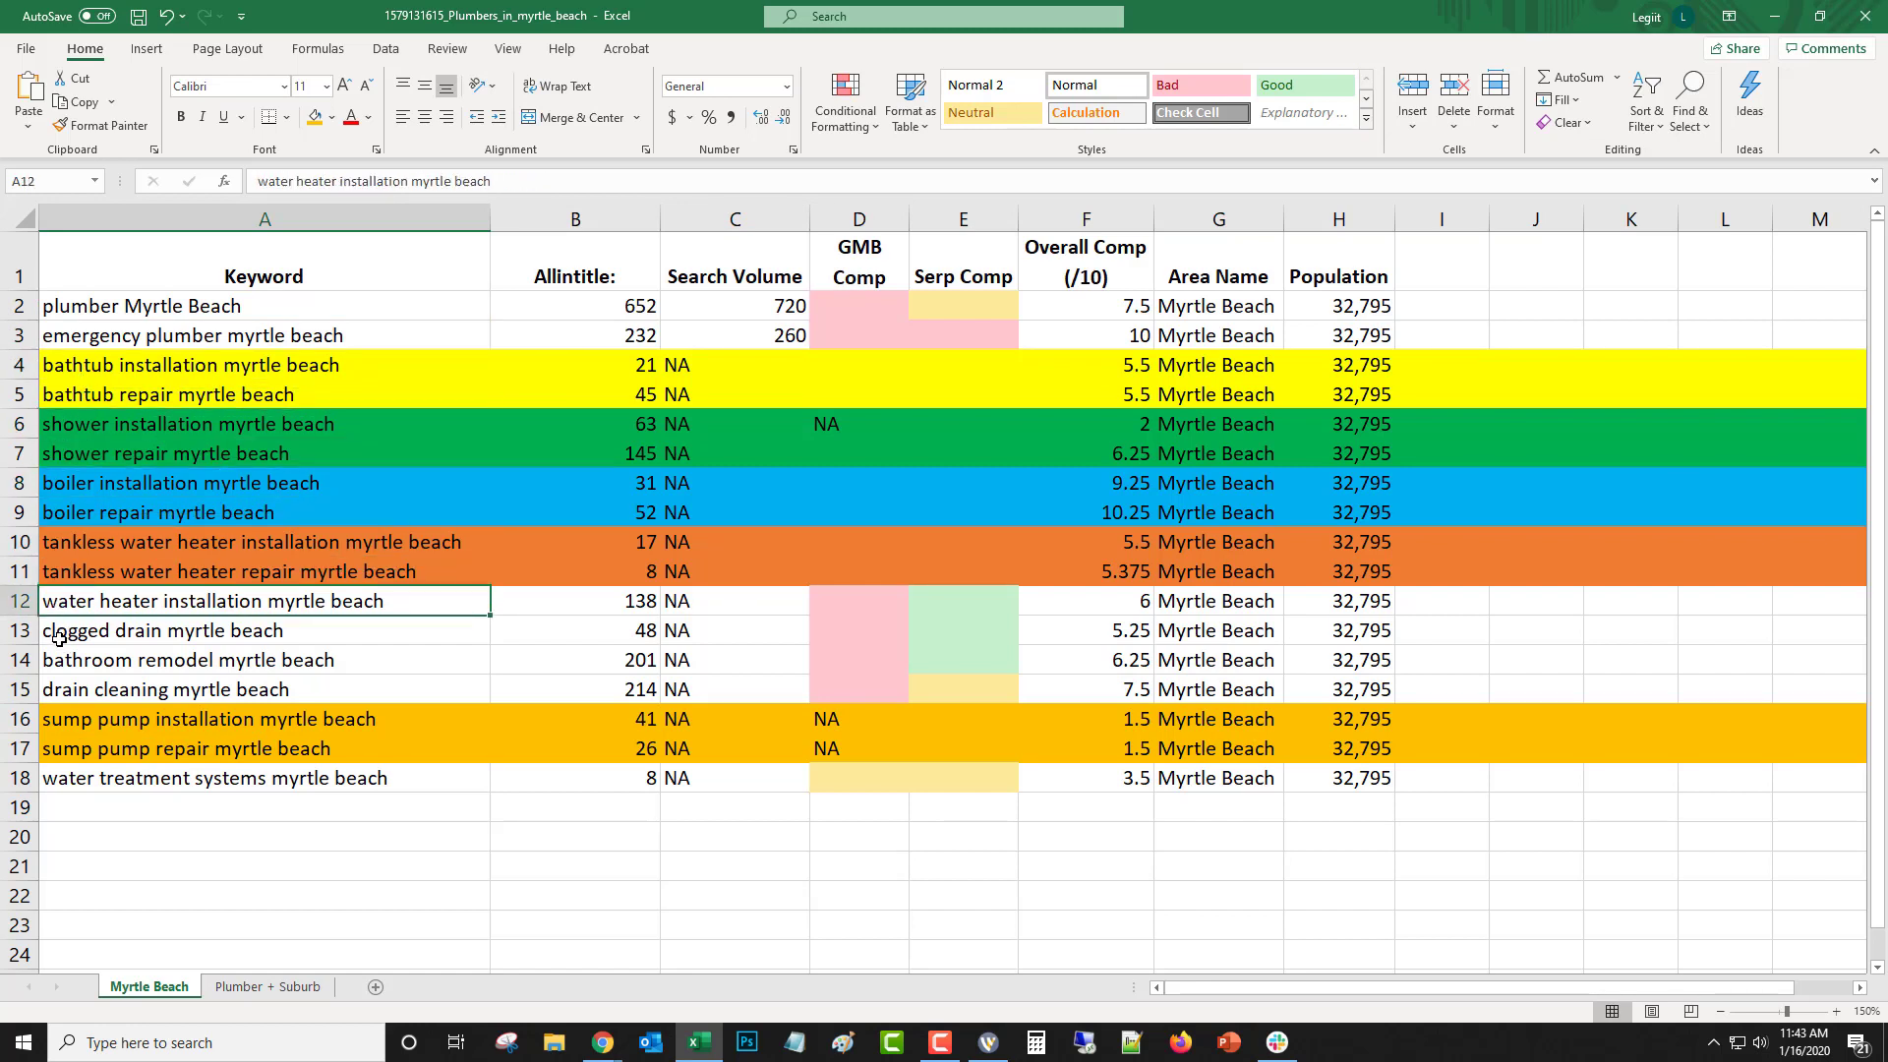
{"action": "left_click", "coordinate": [60, 635]}
{"action": "left_click", "coordinate": [47, 691]}
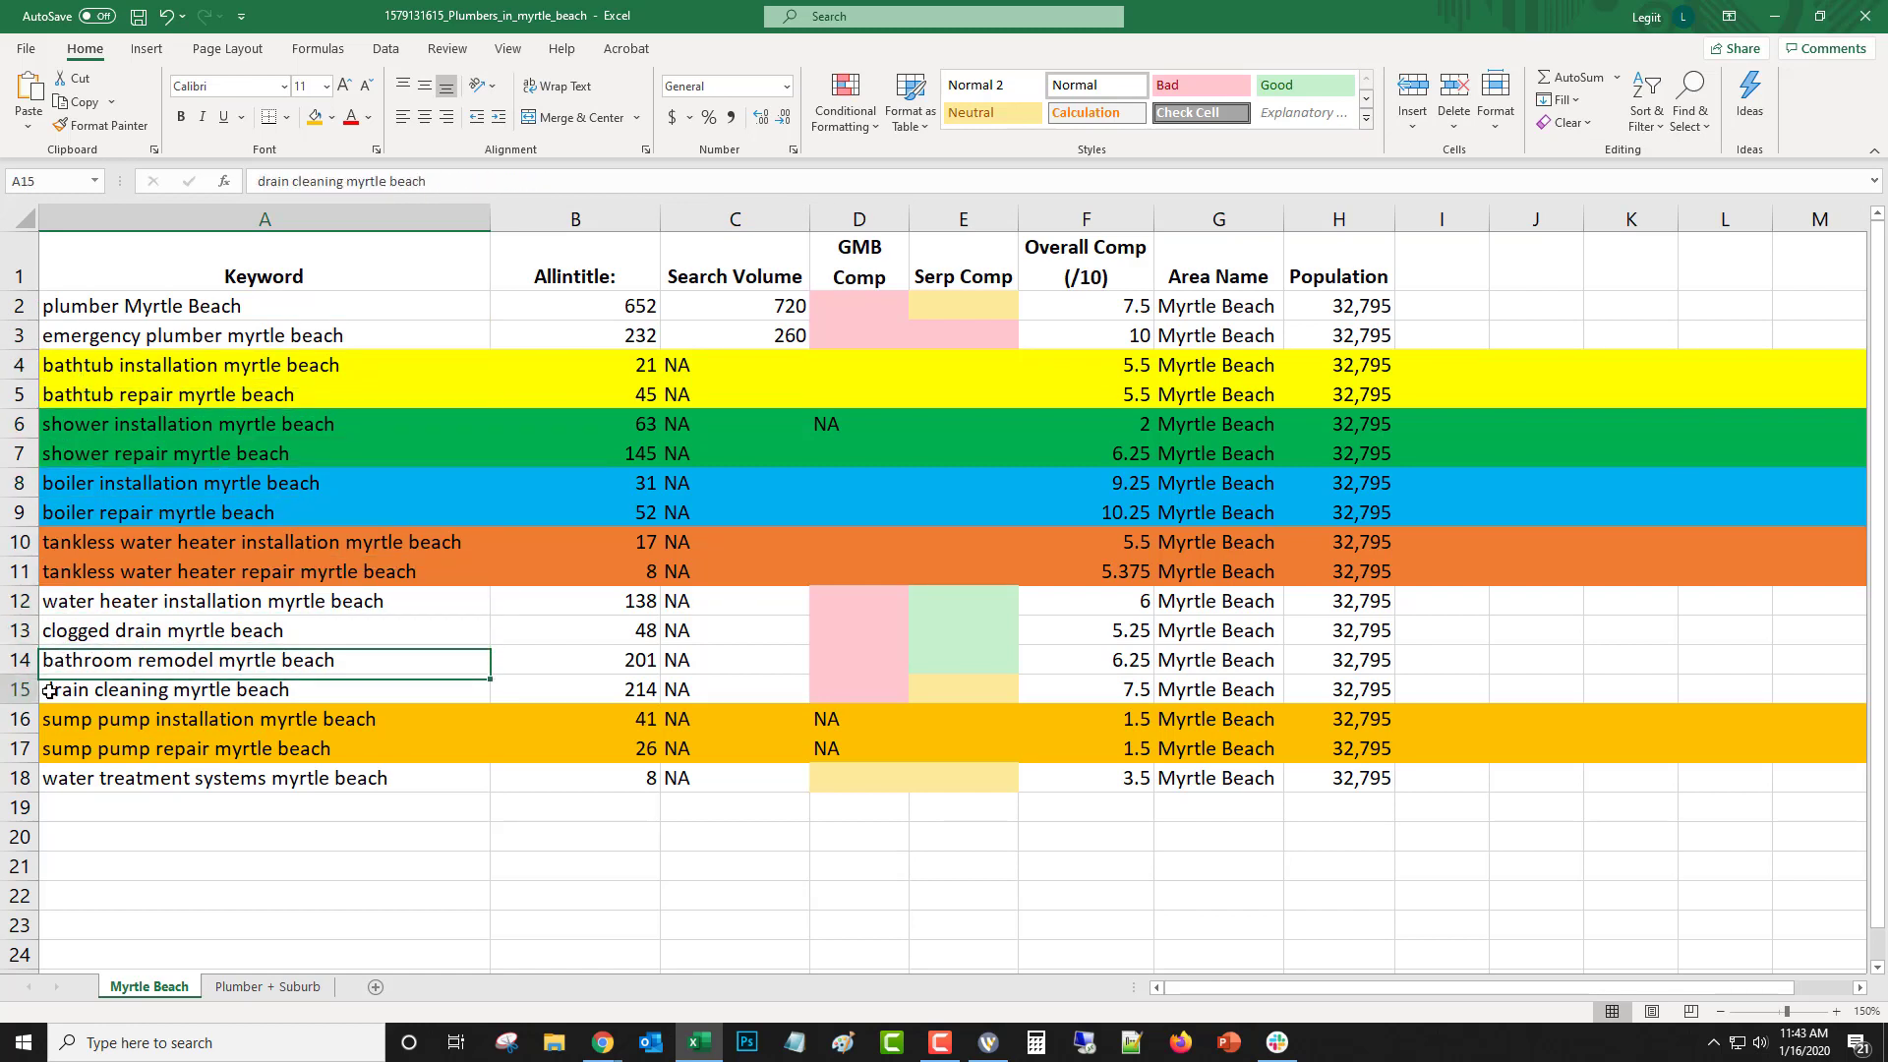
{"action": "left_click", "coordinate": [54, 748]}
{"action": "left_click", "coordinate": [106, 779]}
{"action": "left_click", "coordinate": [268, 985]}
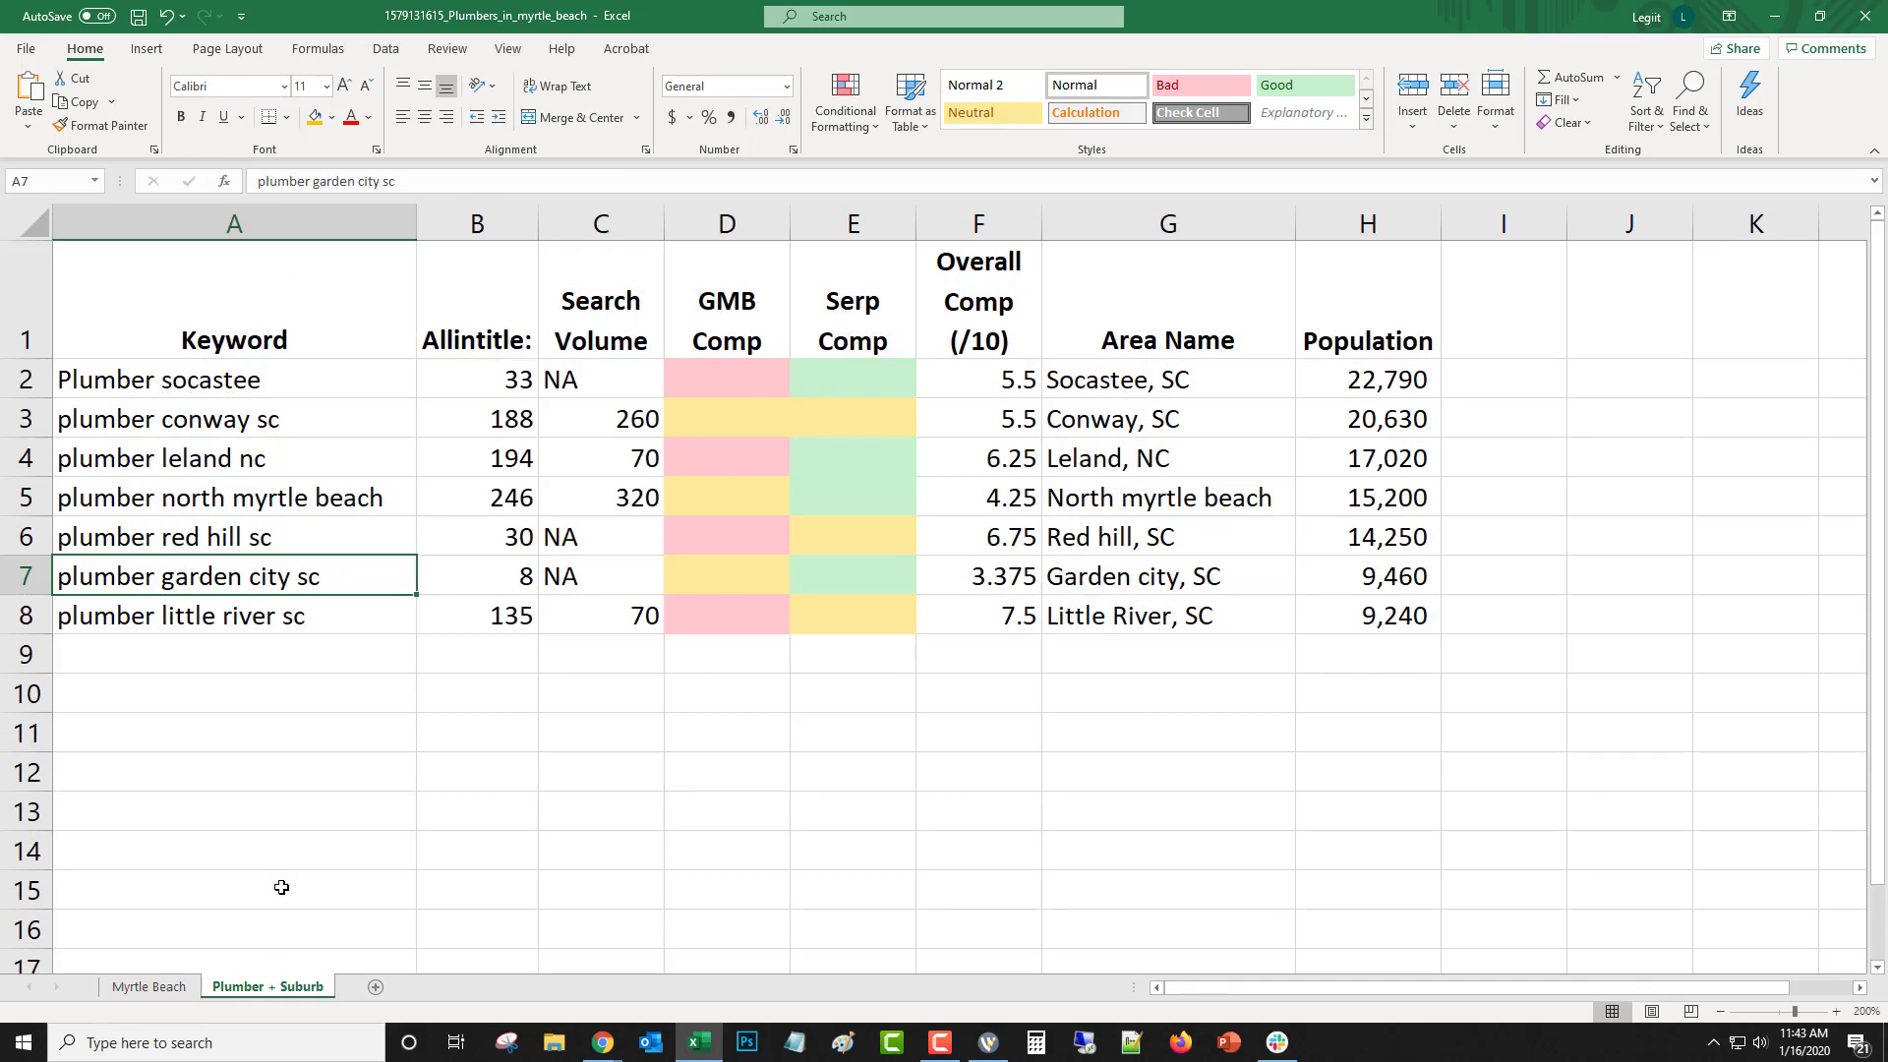
{"action": "left_click", "coordinate": [154, 620]}
{"action": "left_click", "coordinate": [130, 535]}
{"action": "left_click", "coordinate": [121, 497]}
{"action": "left_click", "coordinate": [118, 459]}
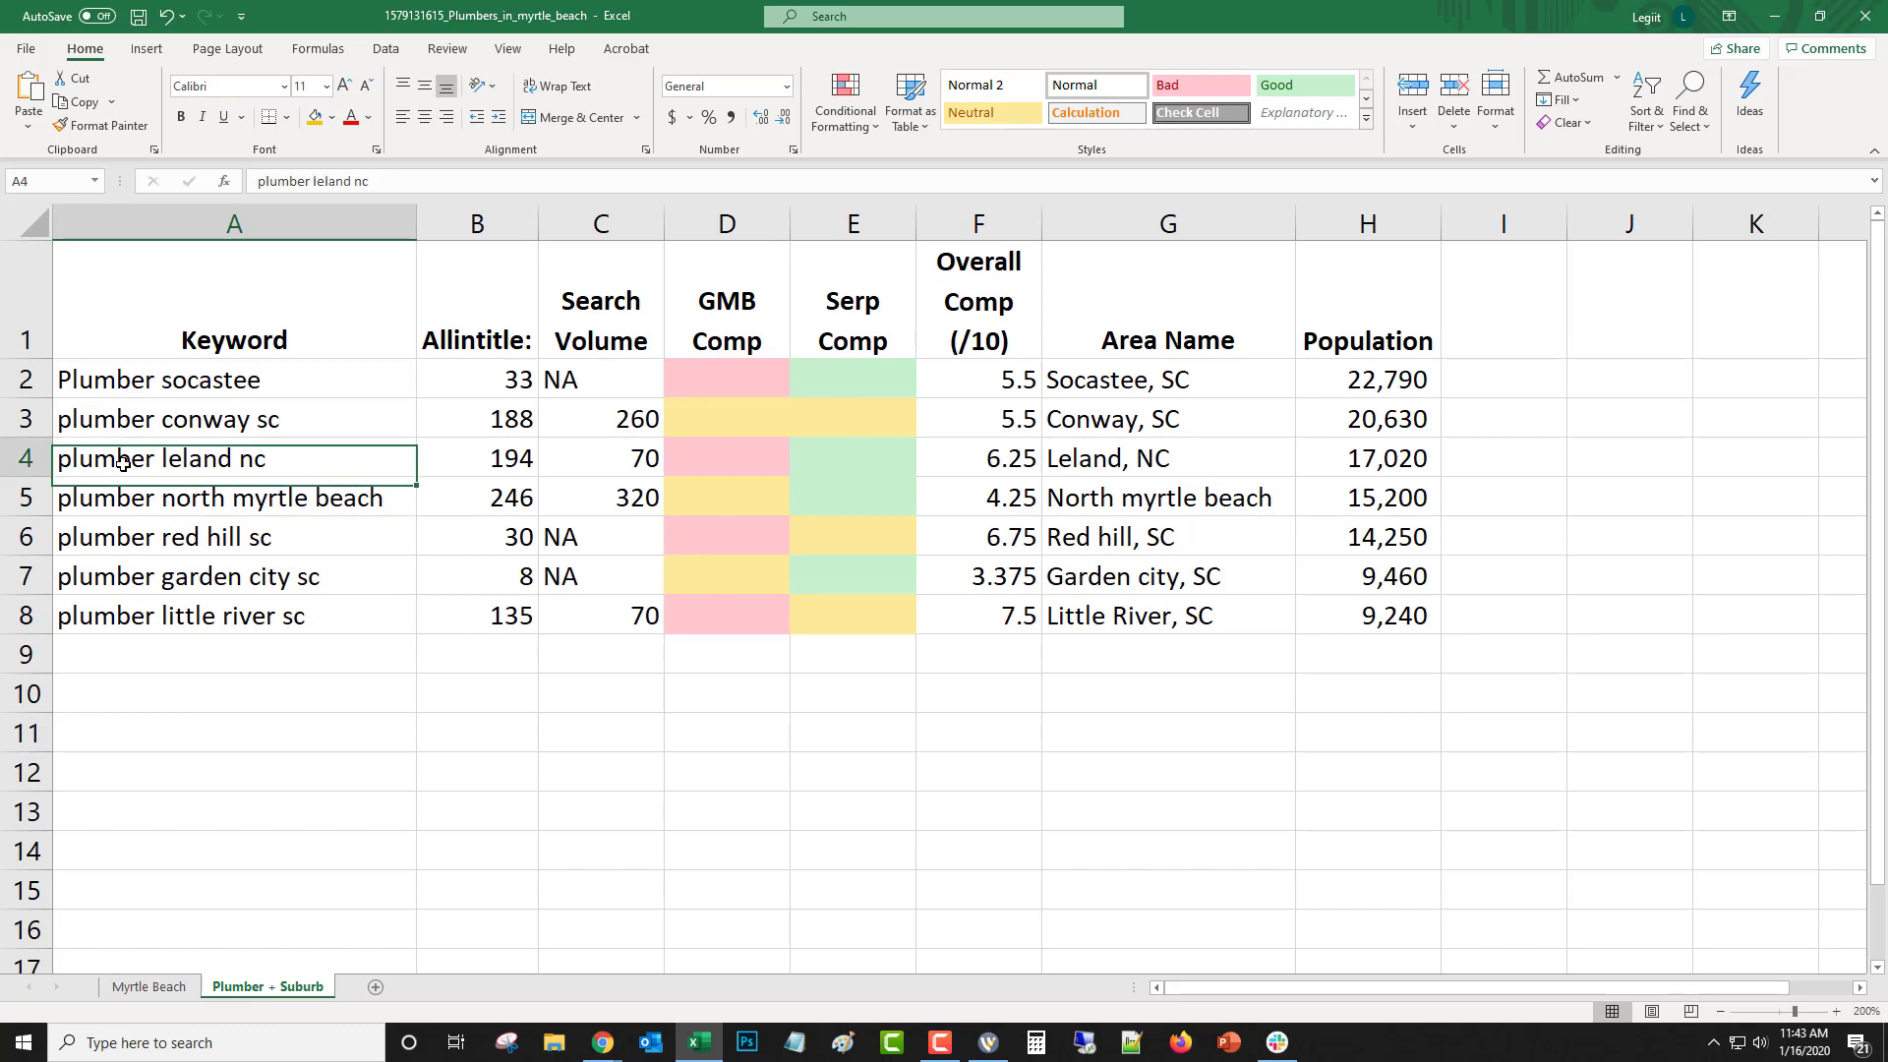
{"action": "left_click", "coordinate": [151, 418]}
{"action": "left_click", "coordinate": [163, 377]}
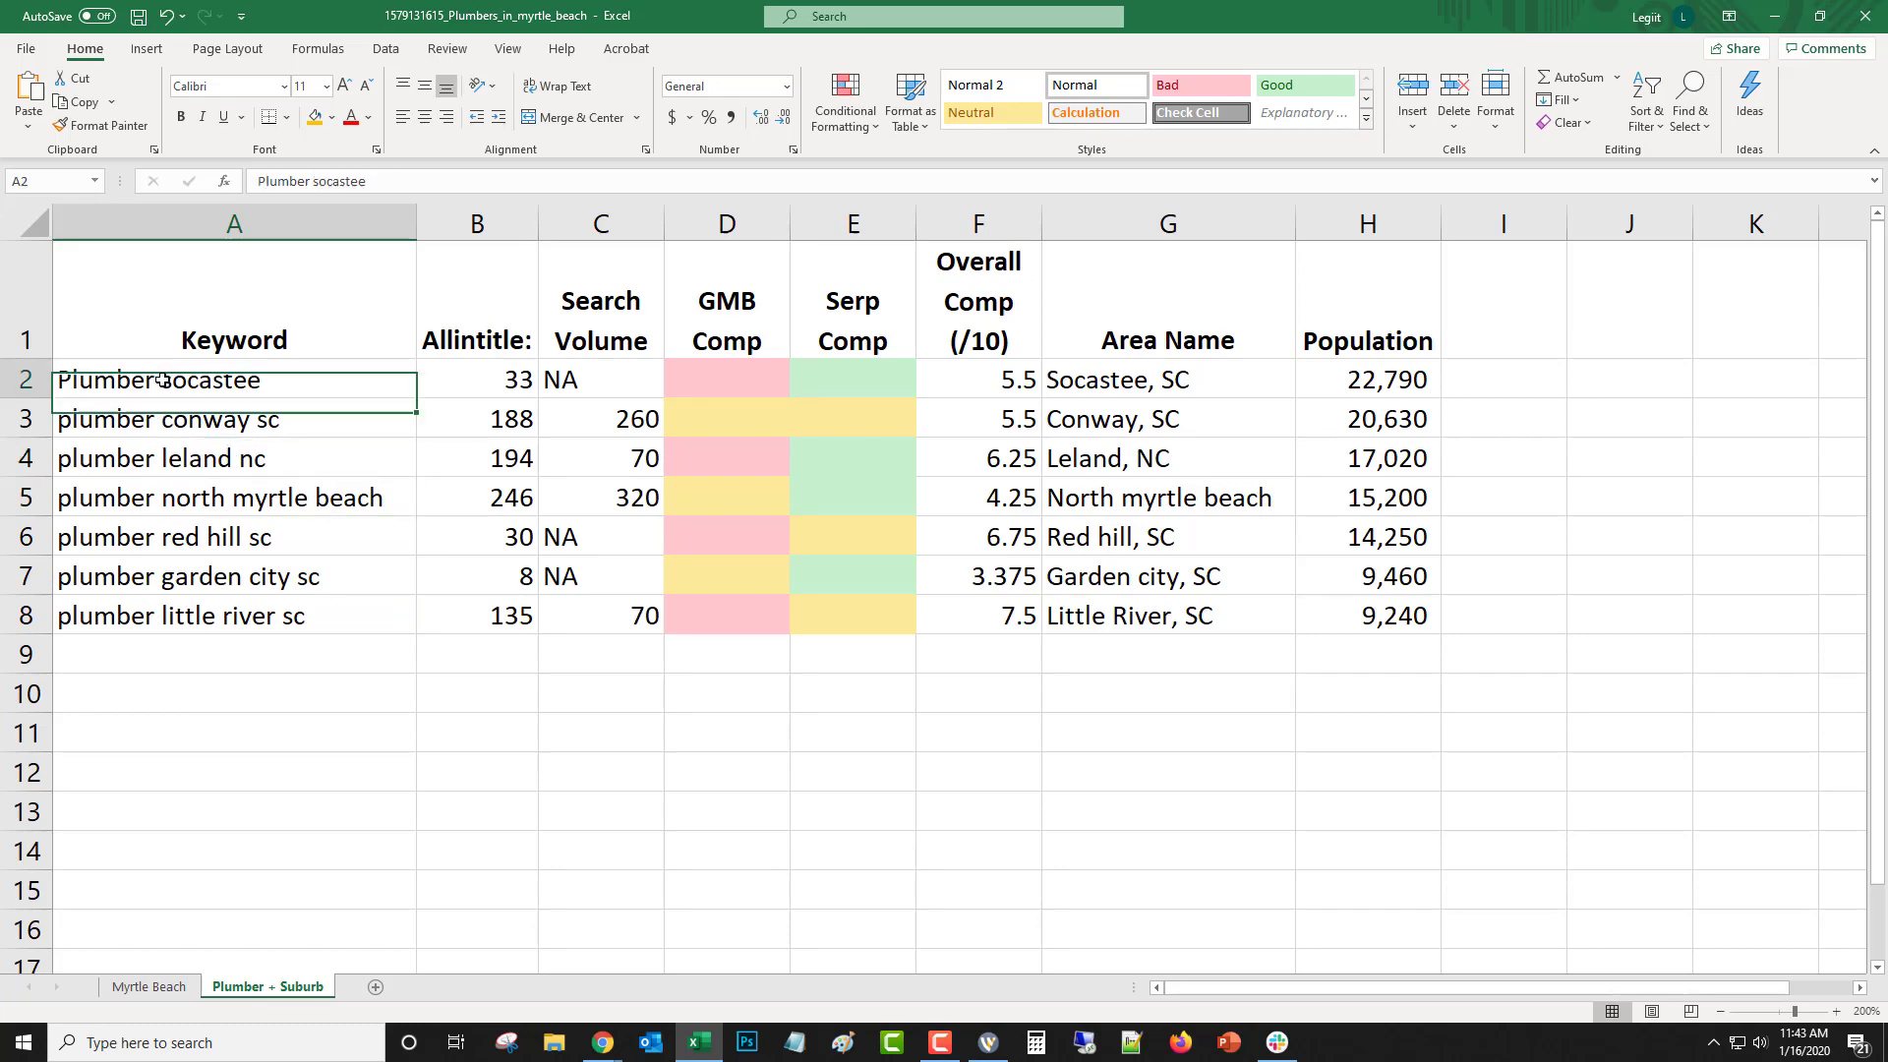
{"action": "left_click", "coordinate": [163, 992]}
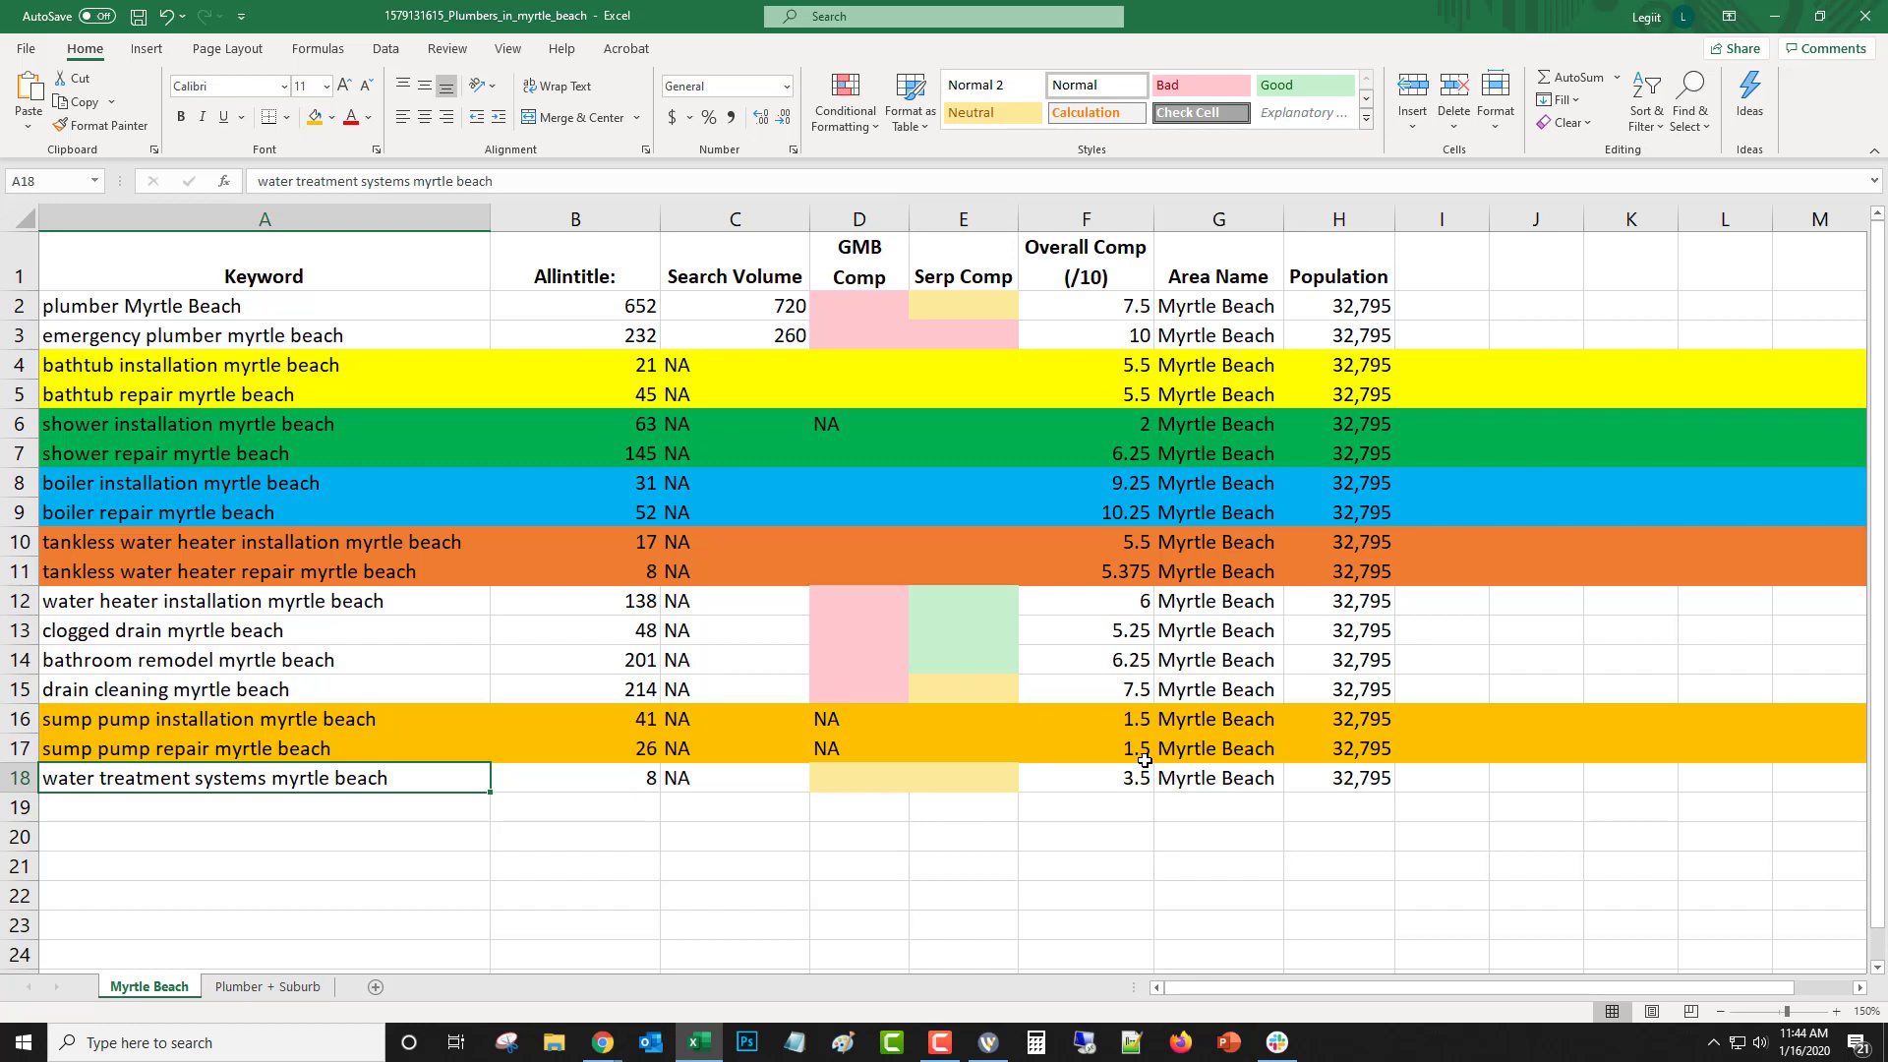
Return to the Legiit buyer orders list, reset the page zoom and go to page 2
{"action": "key", "text": "alt+Tab"}
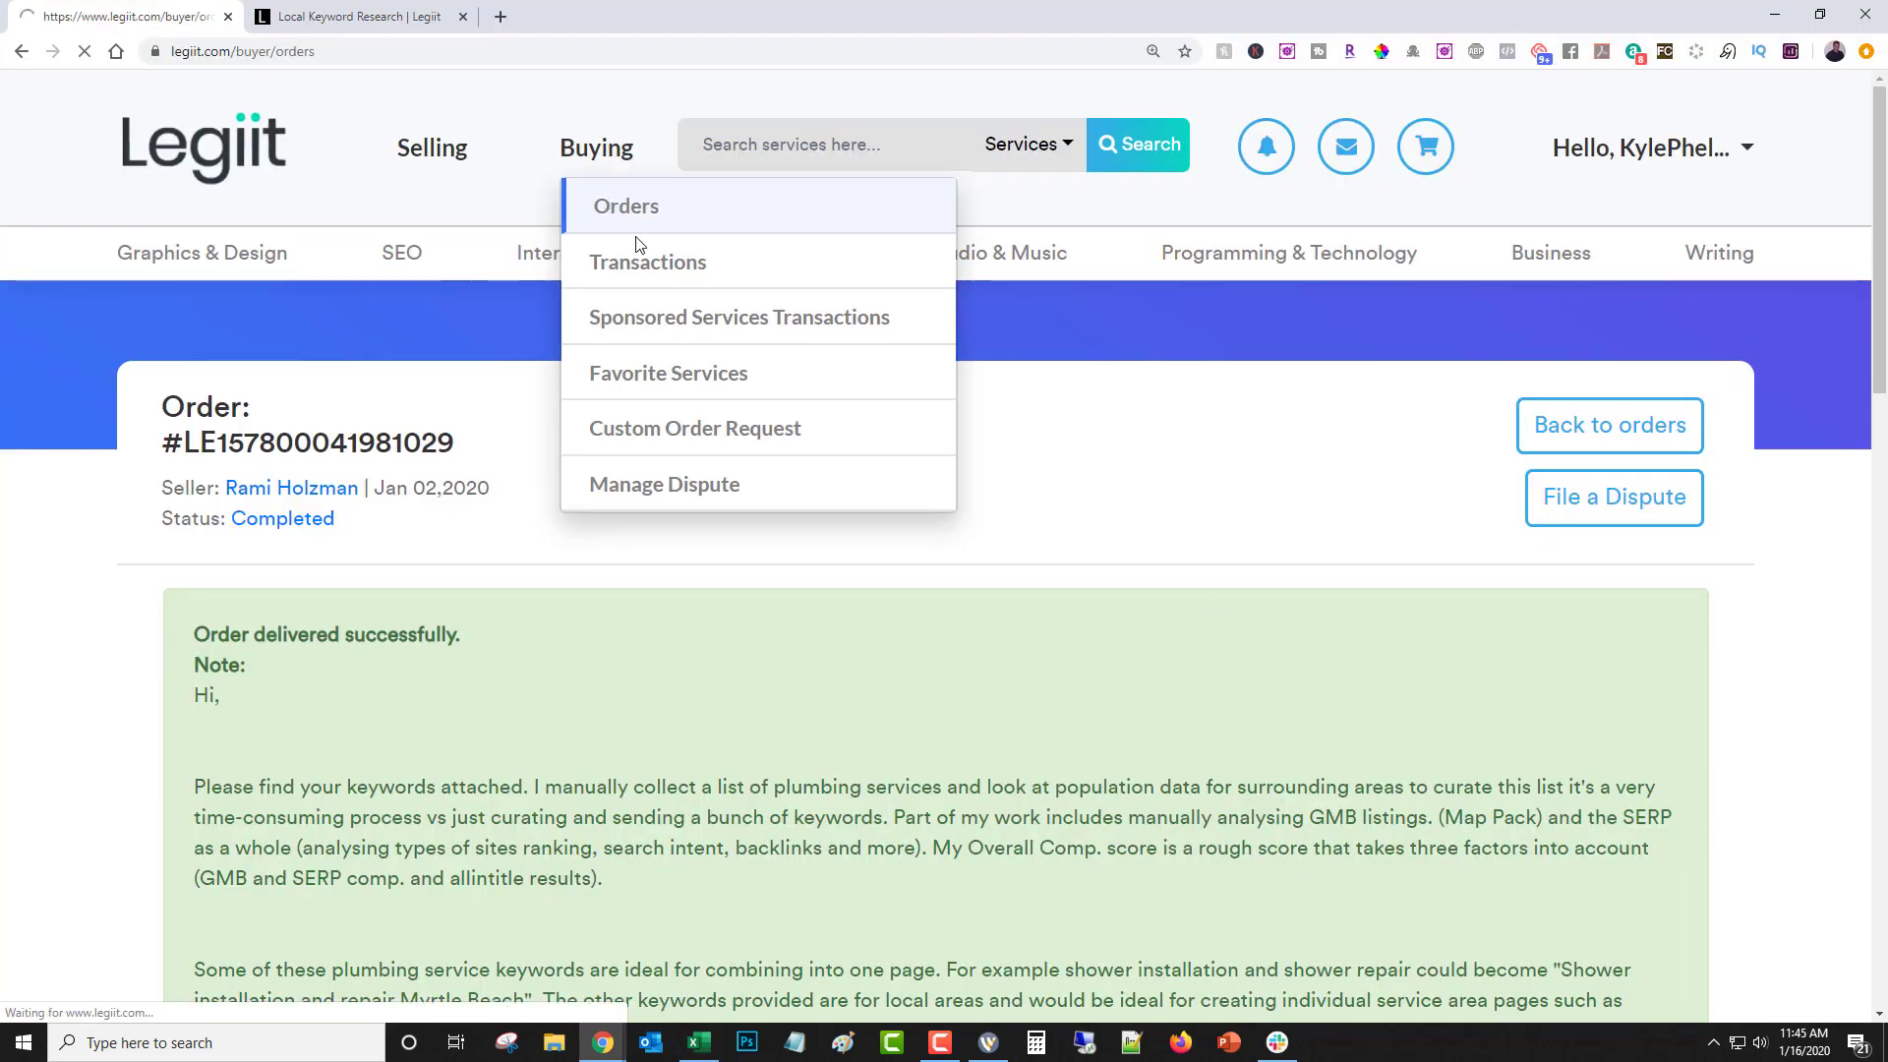
{"action": "left_click", "coordinate": [623, 198]}
{"action": "mouse_move", "coordinate": [597, 148]}
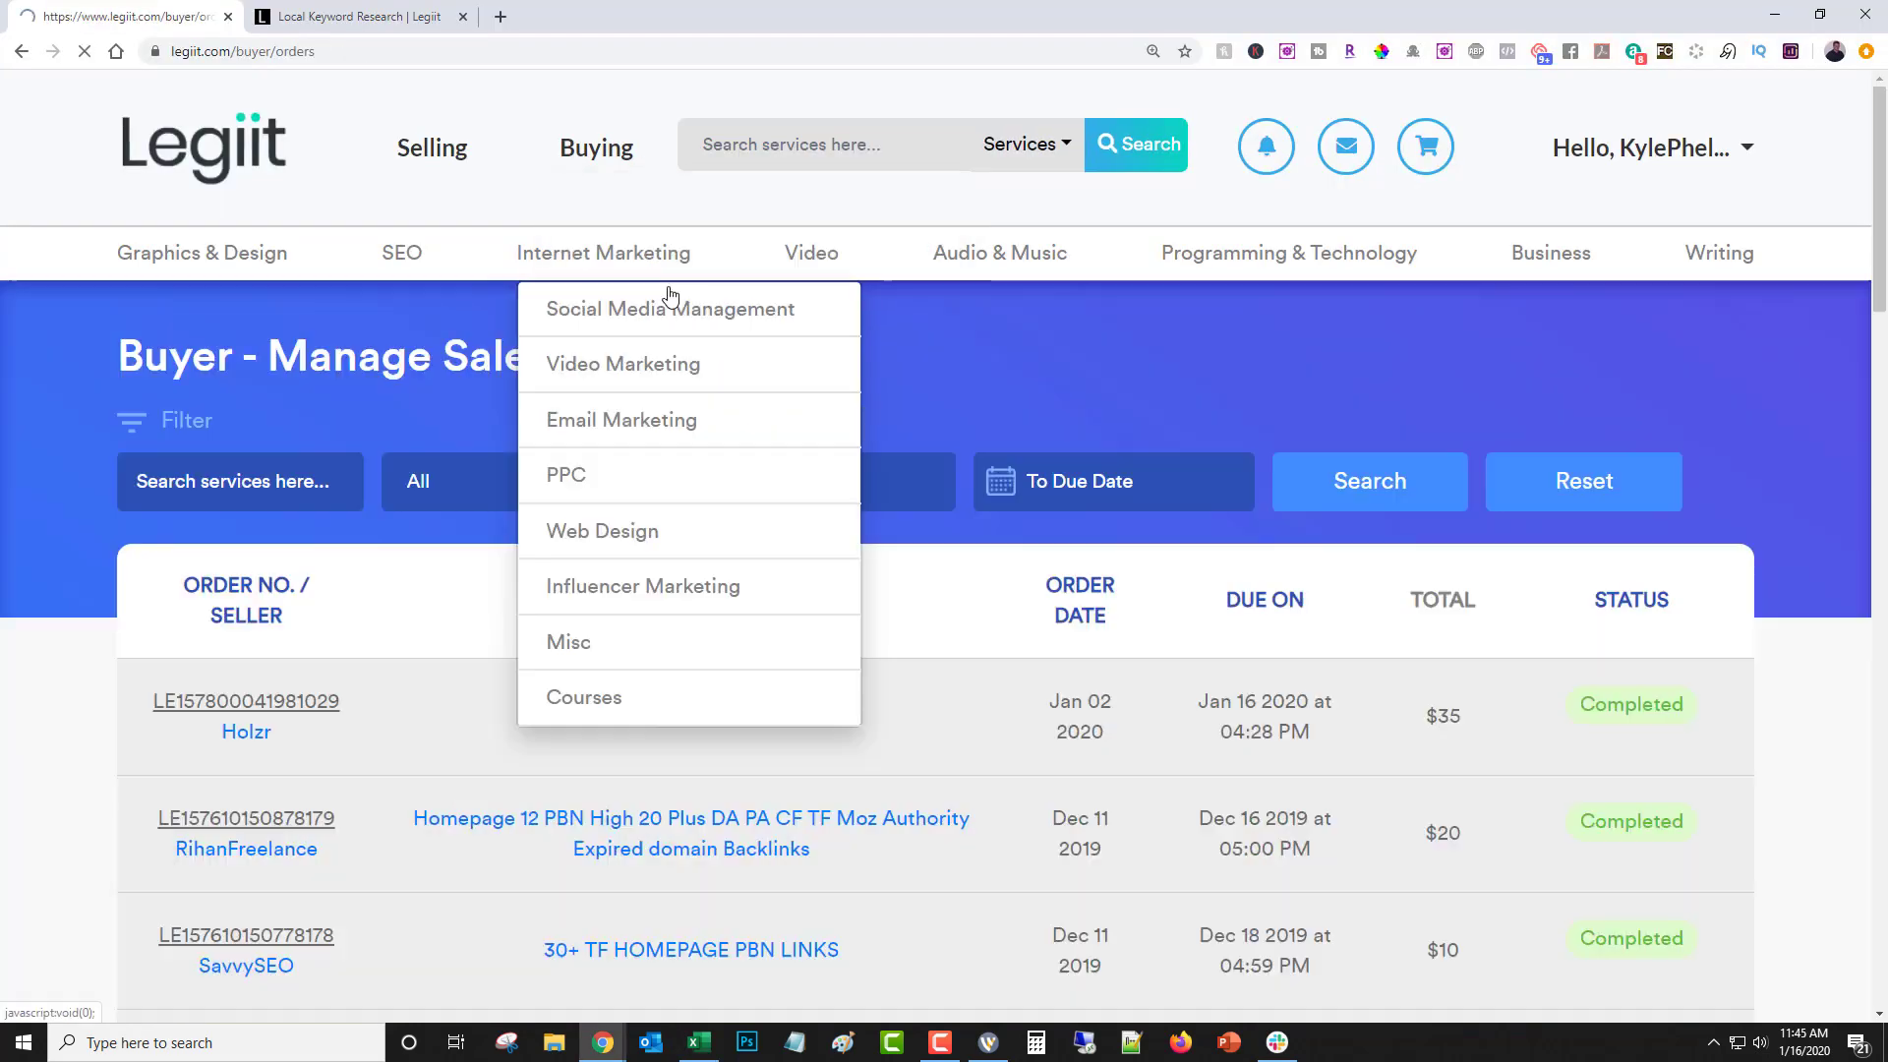
{"action": "left_click", "coordinate": [1154, 50]}
{"action": "left_click", "coordinate": [1154, 86]}
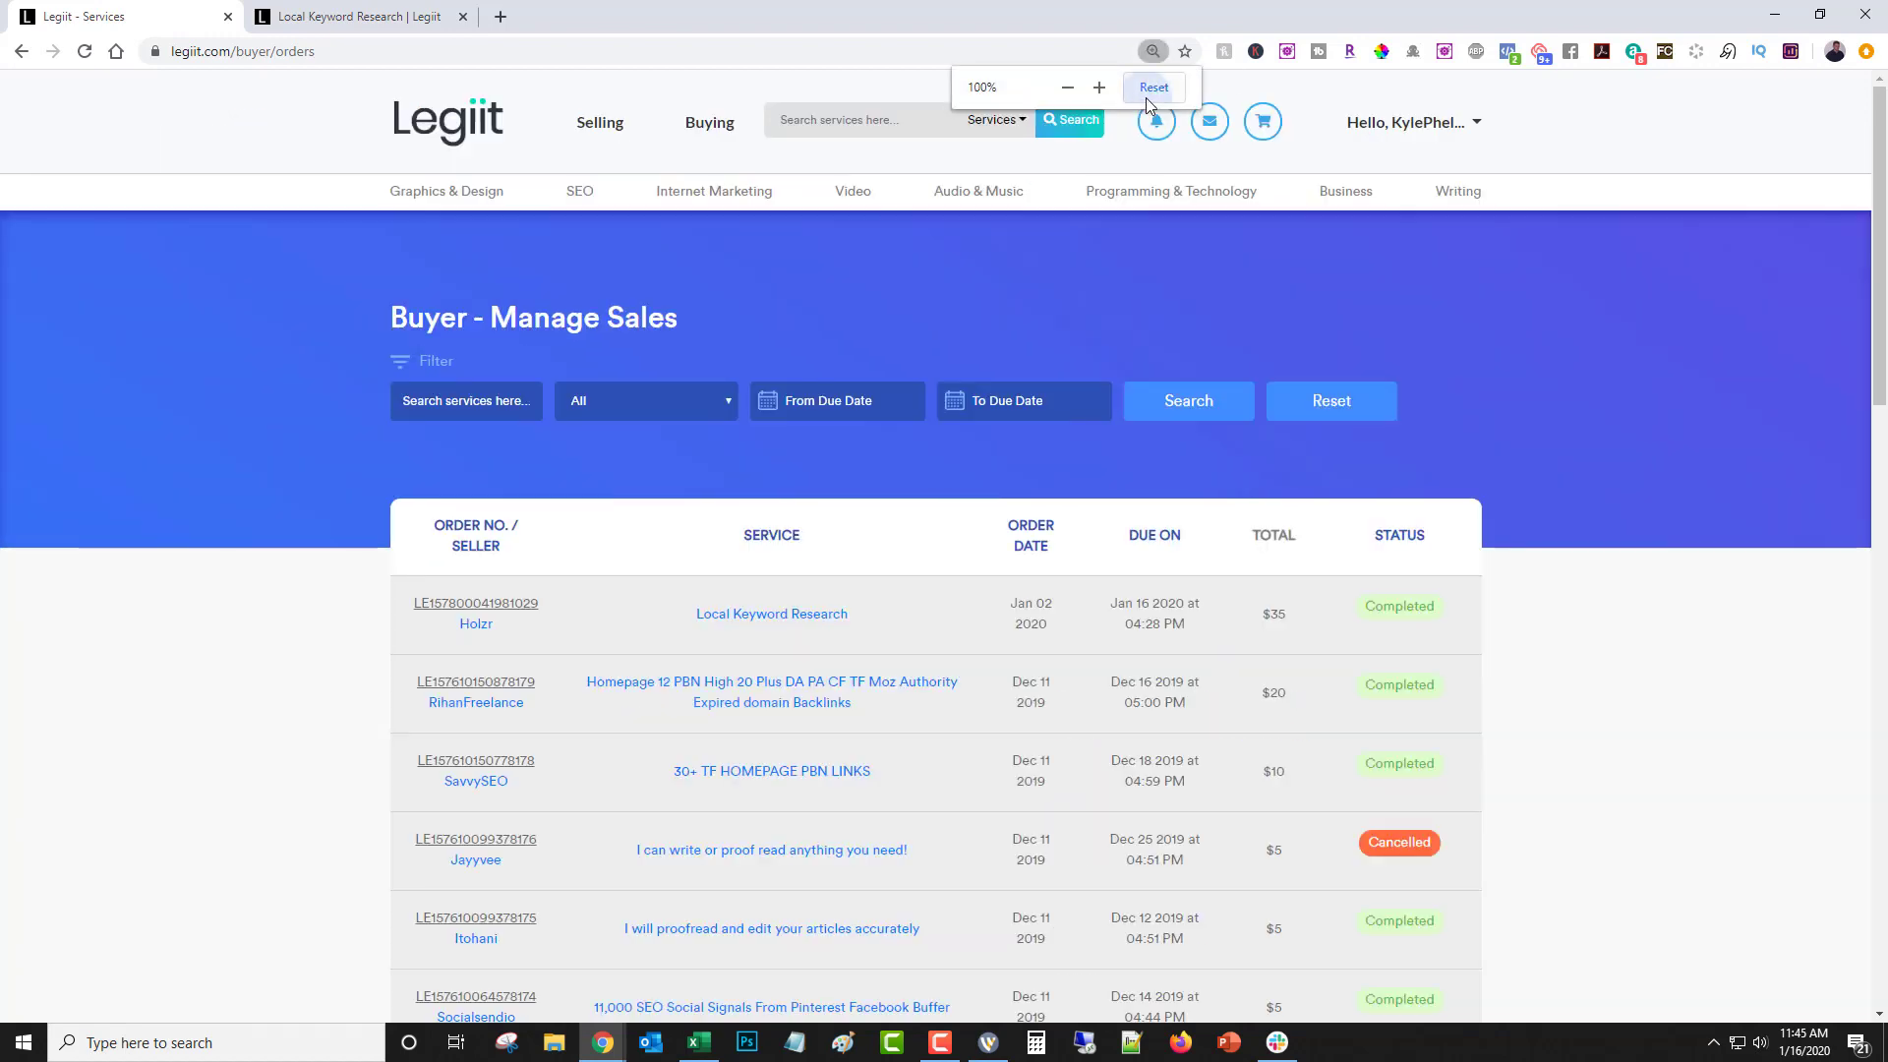
{"action": "left_click", "coordinate": [1098, 87]}
{"action": "scroll", "coordinate": [1130, 347], "scroll_direction": "down", "scroll_amount": 10}
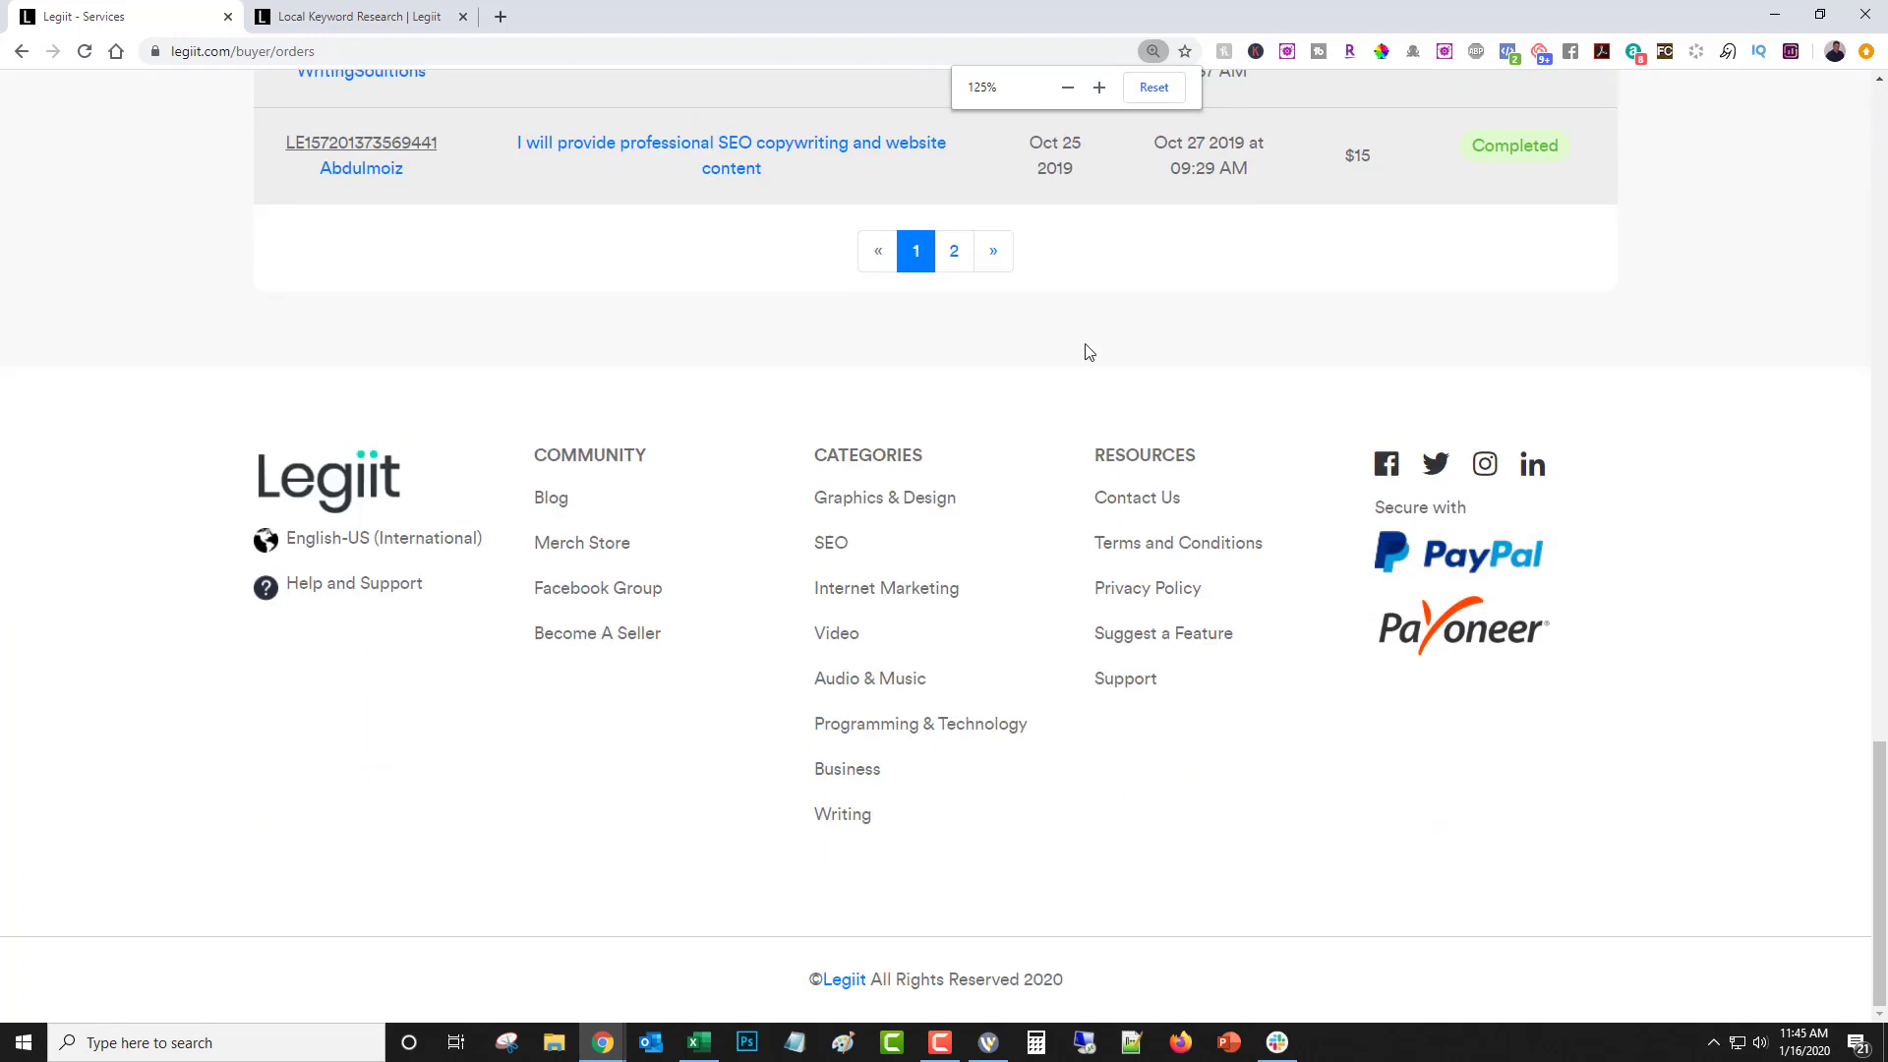
{"action": "left_click", "coordinate": [954, 251]}
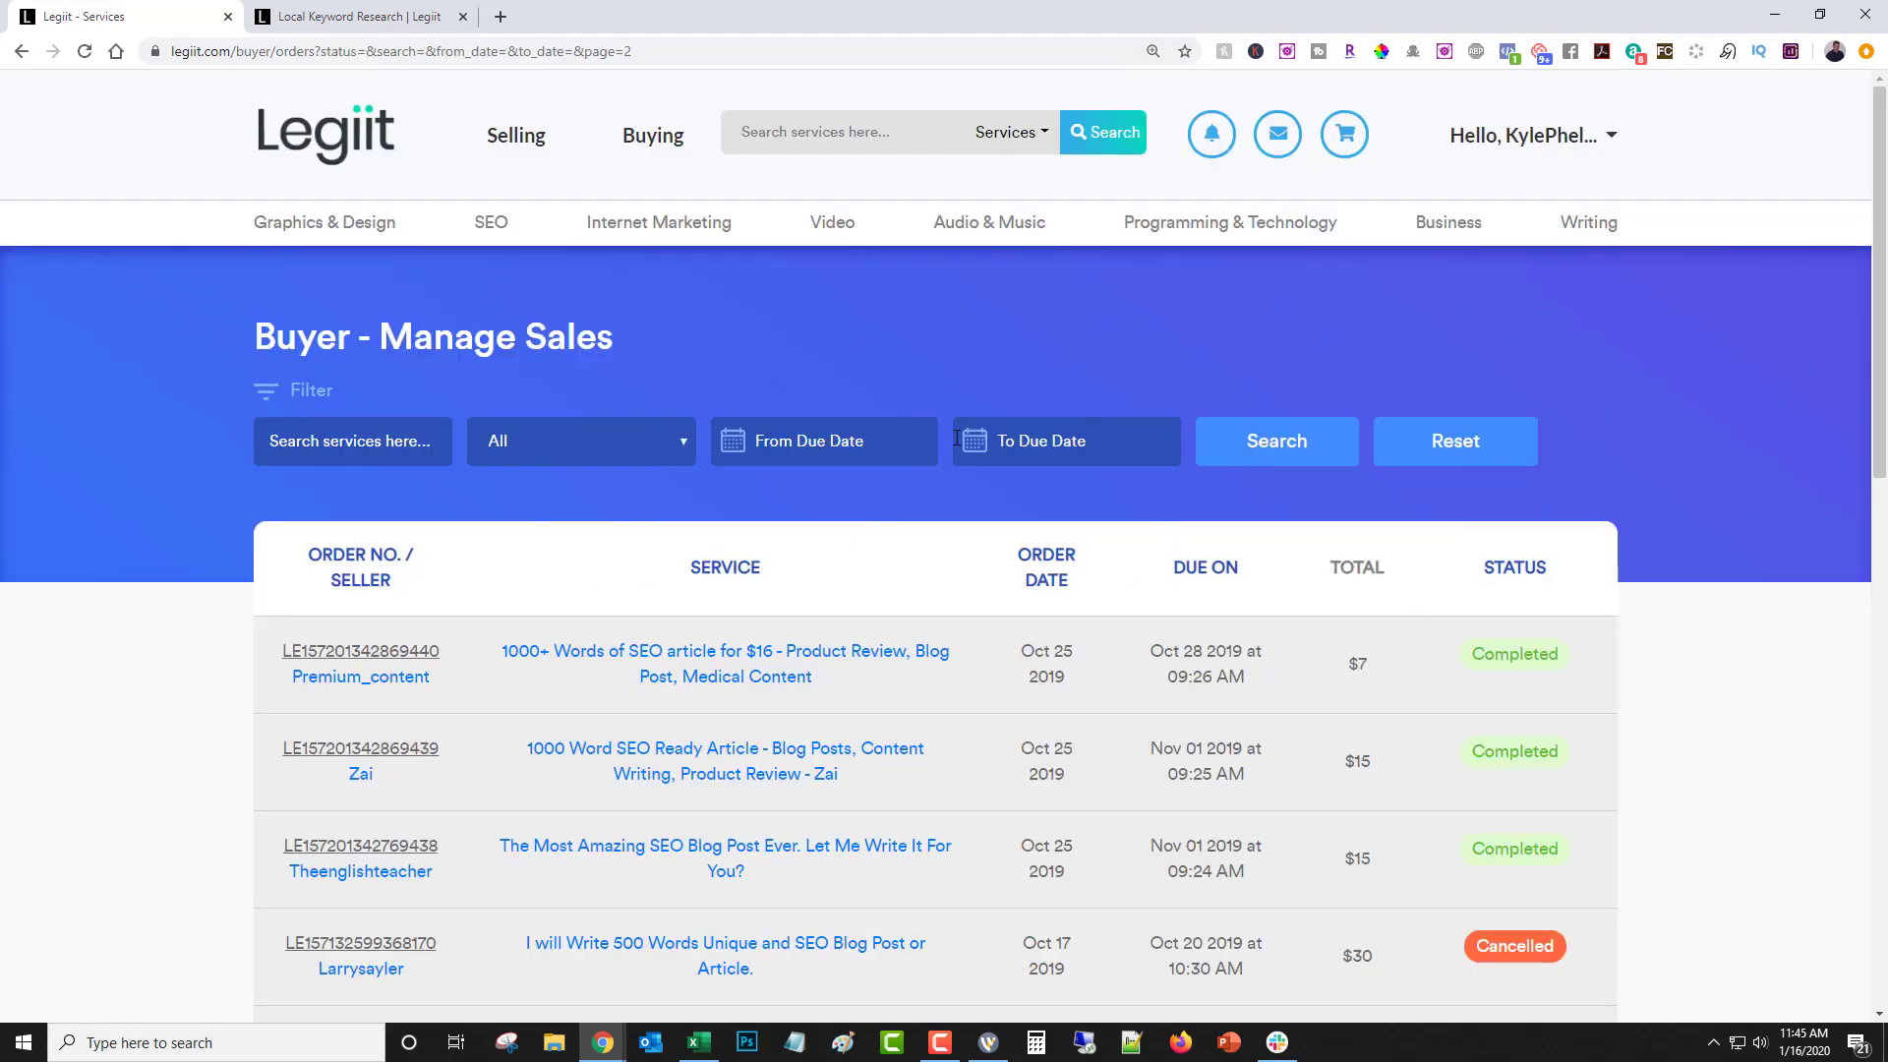
{"action": "scroll", "coordinate": [955, 435], "scroll_direction": "down", "scroll_amount": 5}
{"action": "scroll", "coordinate": [955, 436], "scroll_direction": "down", "scroll_amount": 3}
{"action": "scroll", "coordinate": [955, 435], "scroll_direction": "up", "scroll_amount": 5}
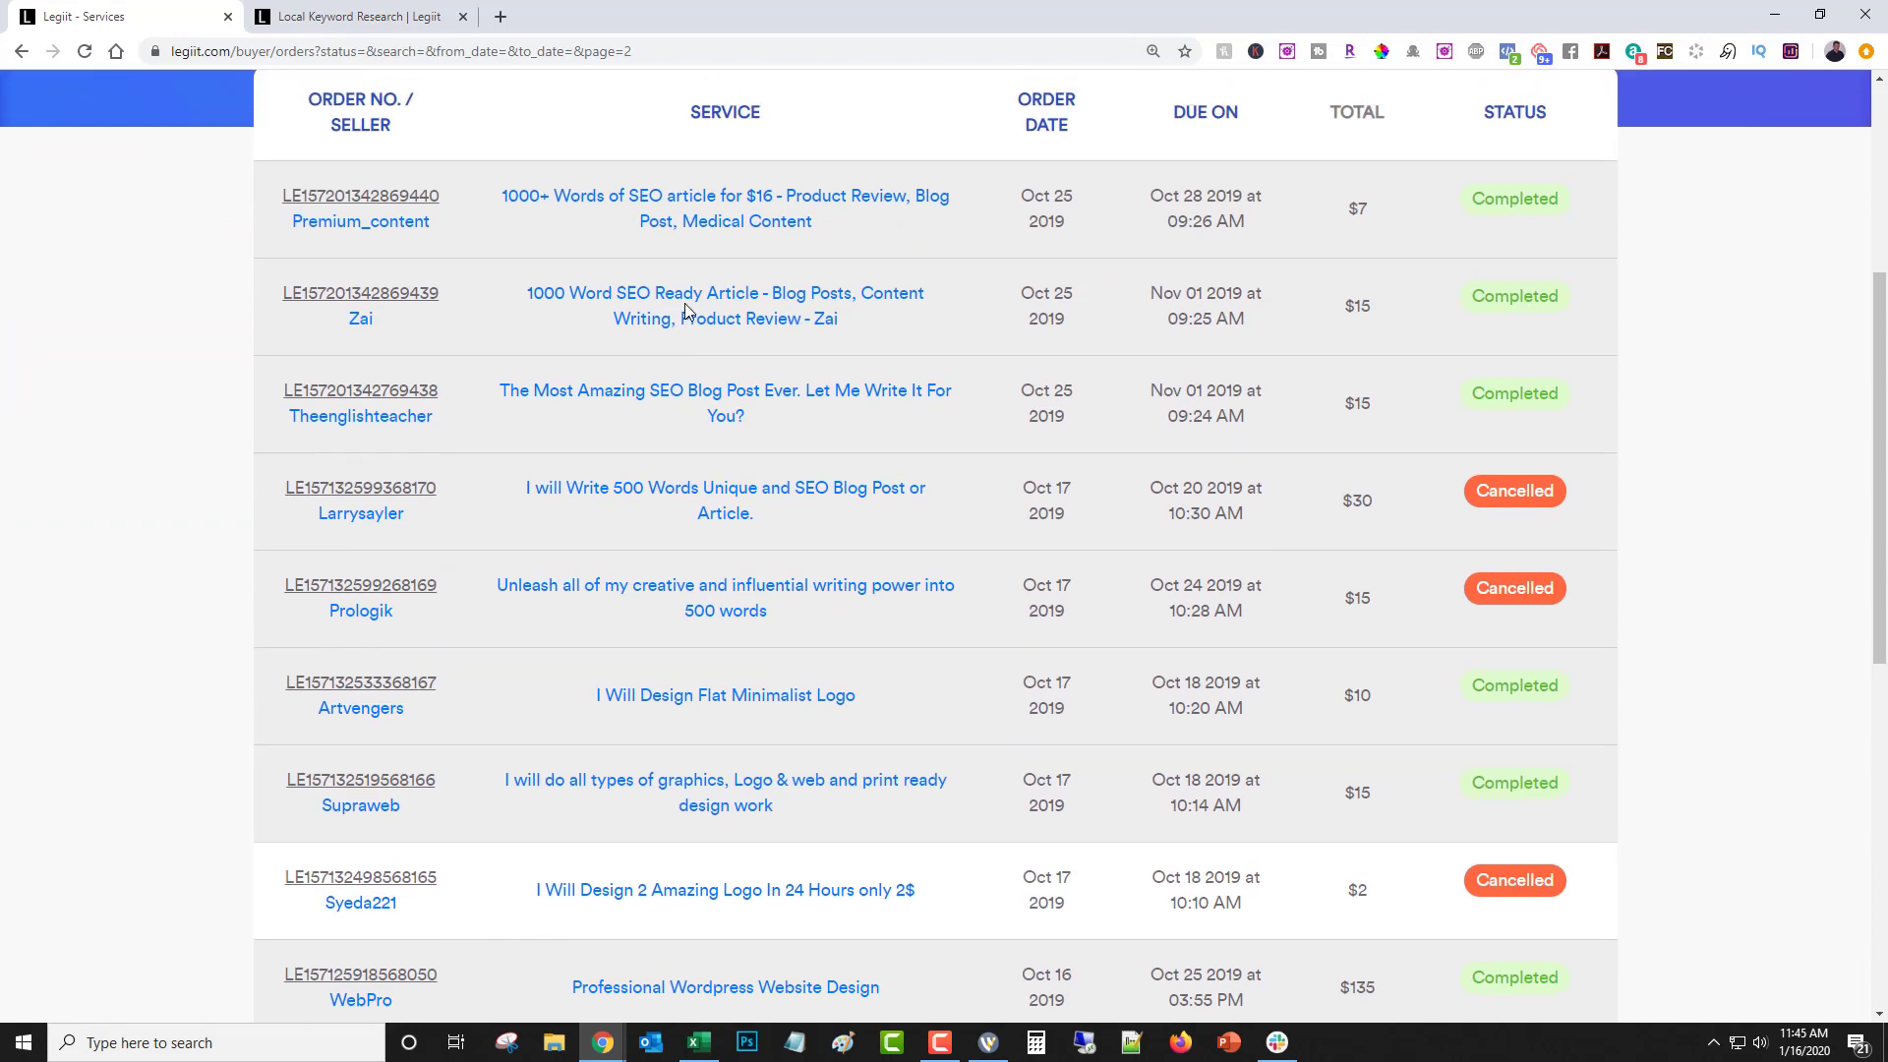
{"action": "scroll", "coordinate": [684, 302], "scroll_direction": "down", "scroll_amount": 2}
{"action": "scroll", "coordinate": [684, 303], "scroll_direction": "up", "scroll_amount": 3}
{"action": "scroll", "coordinate": [658, 208], "scroll_direction": "up", "scroll_amount": 1}
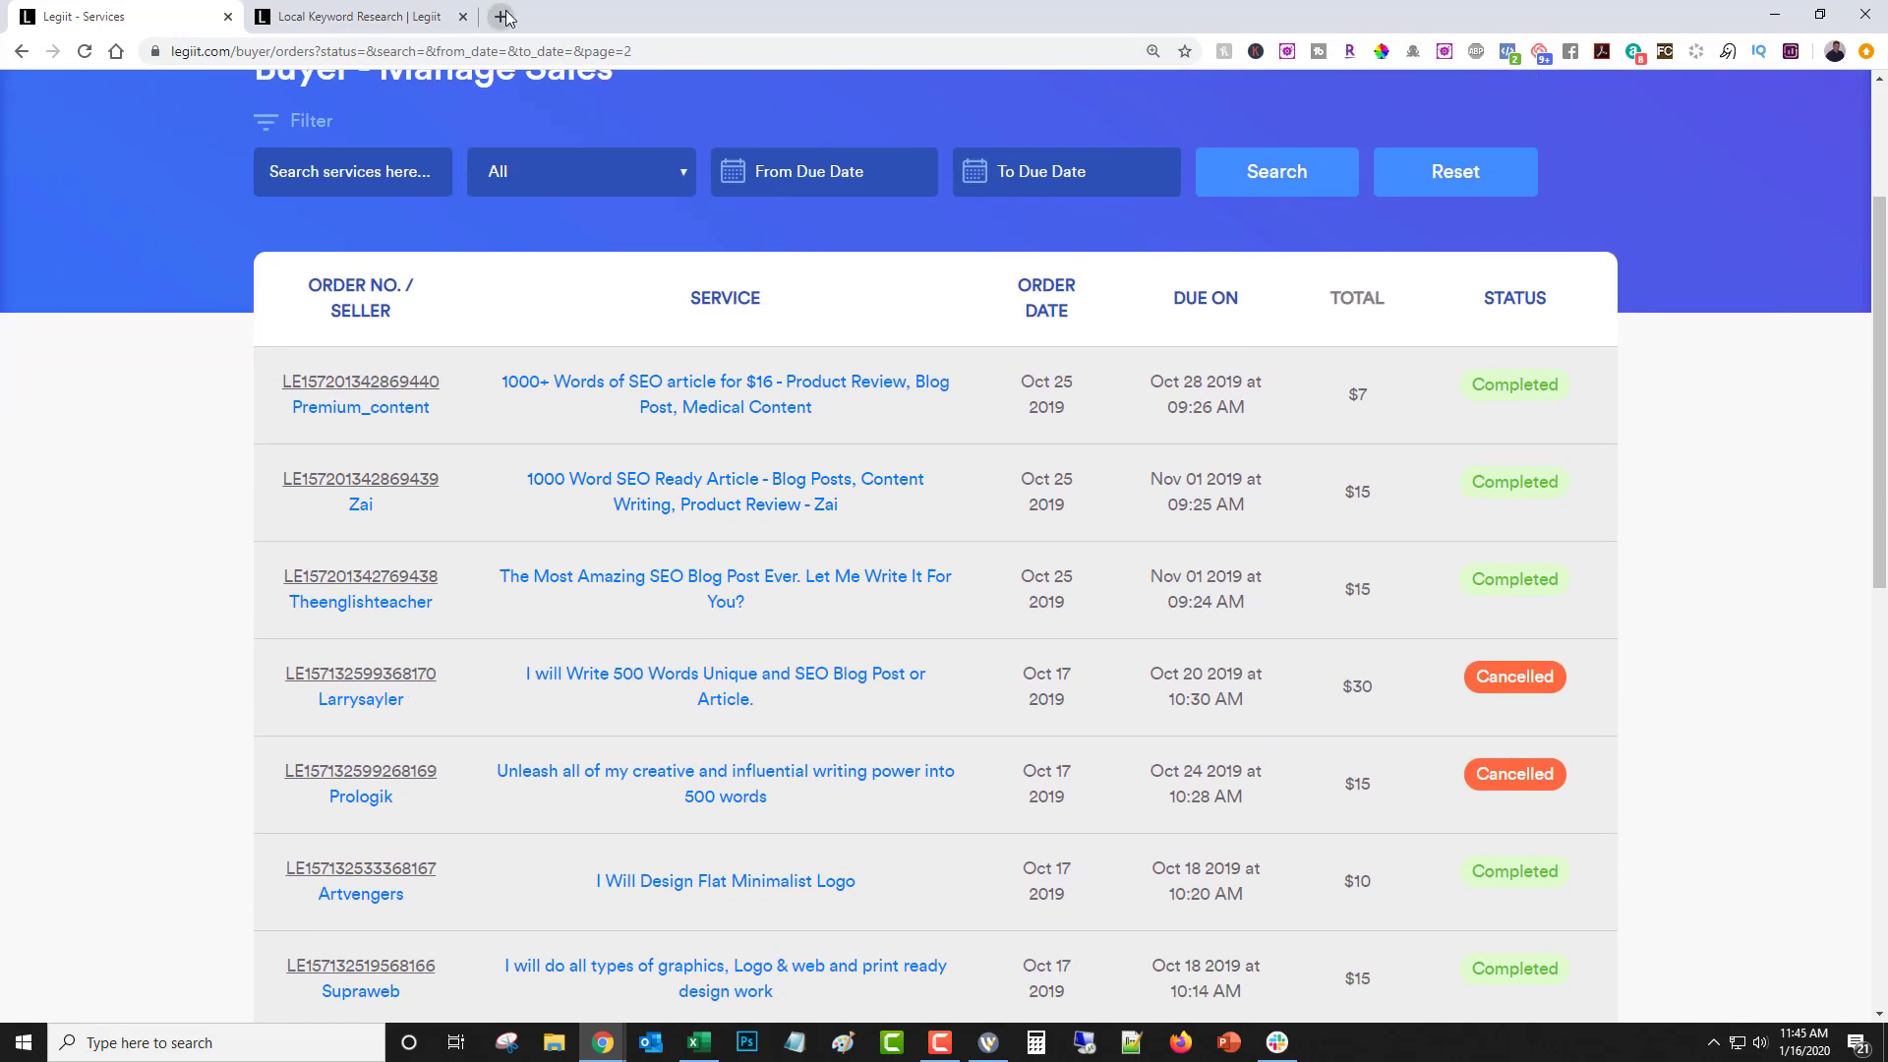
{"action": "scroll", "coordinate": [657, 208], "scroll_direction": "up", "scroll_amount": 3}
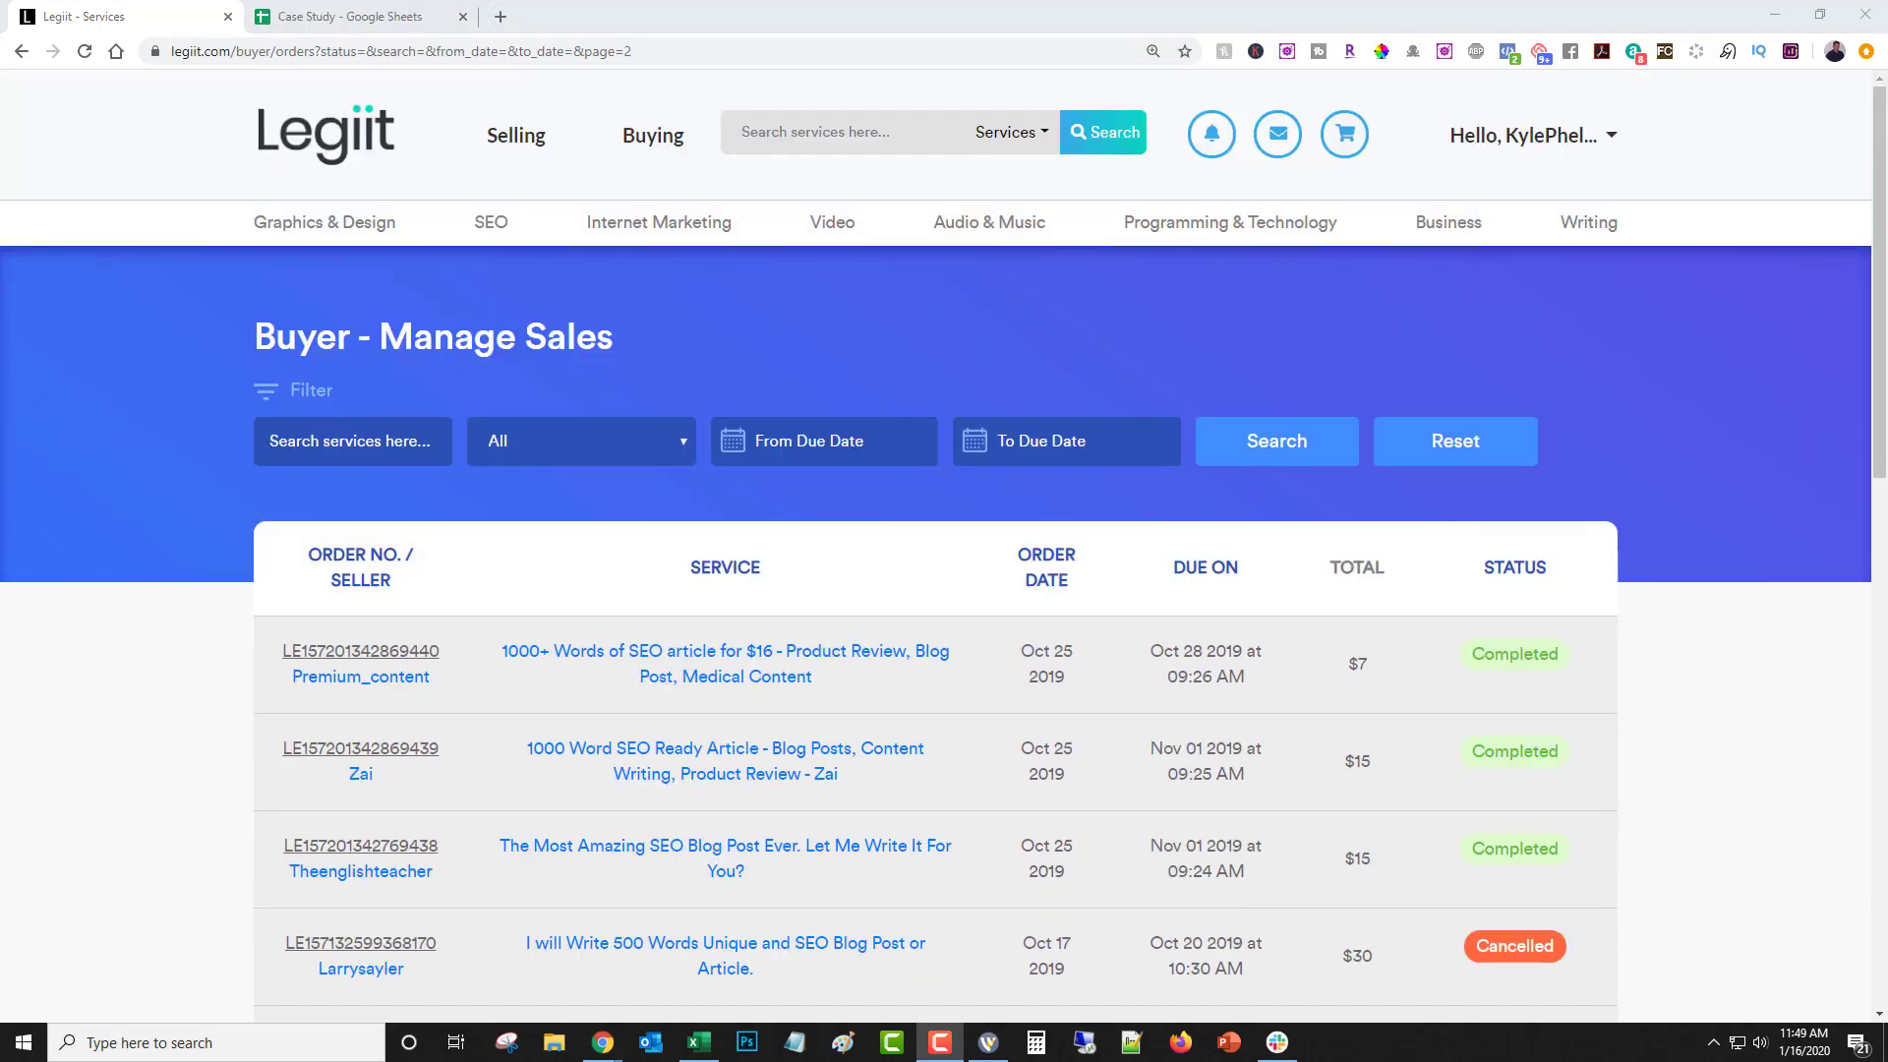
Enter Web Design in B2 with price 135 in D2, checking the Legiit orders for prices
{"action": "left_click", "coordinate": [350, 17]}
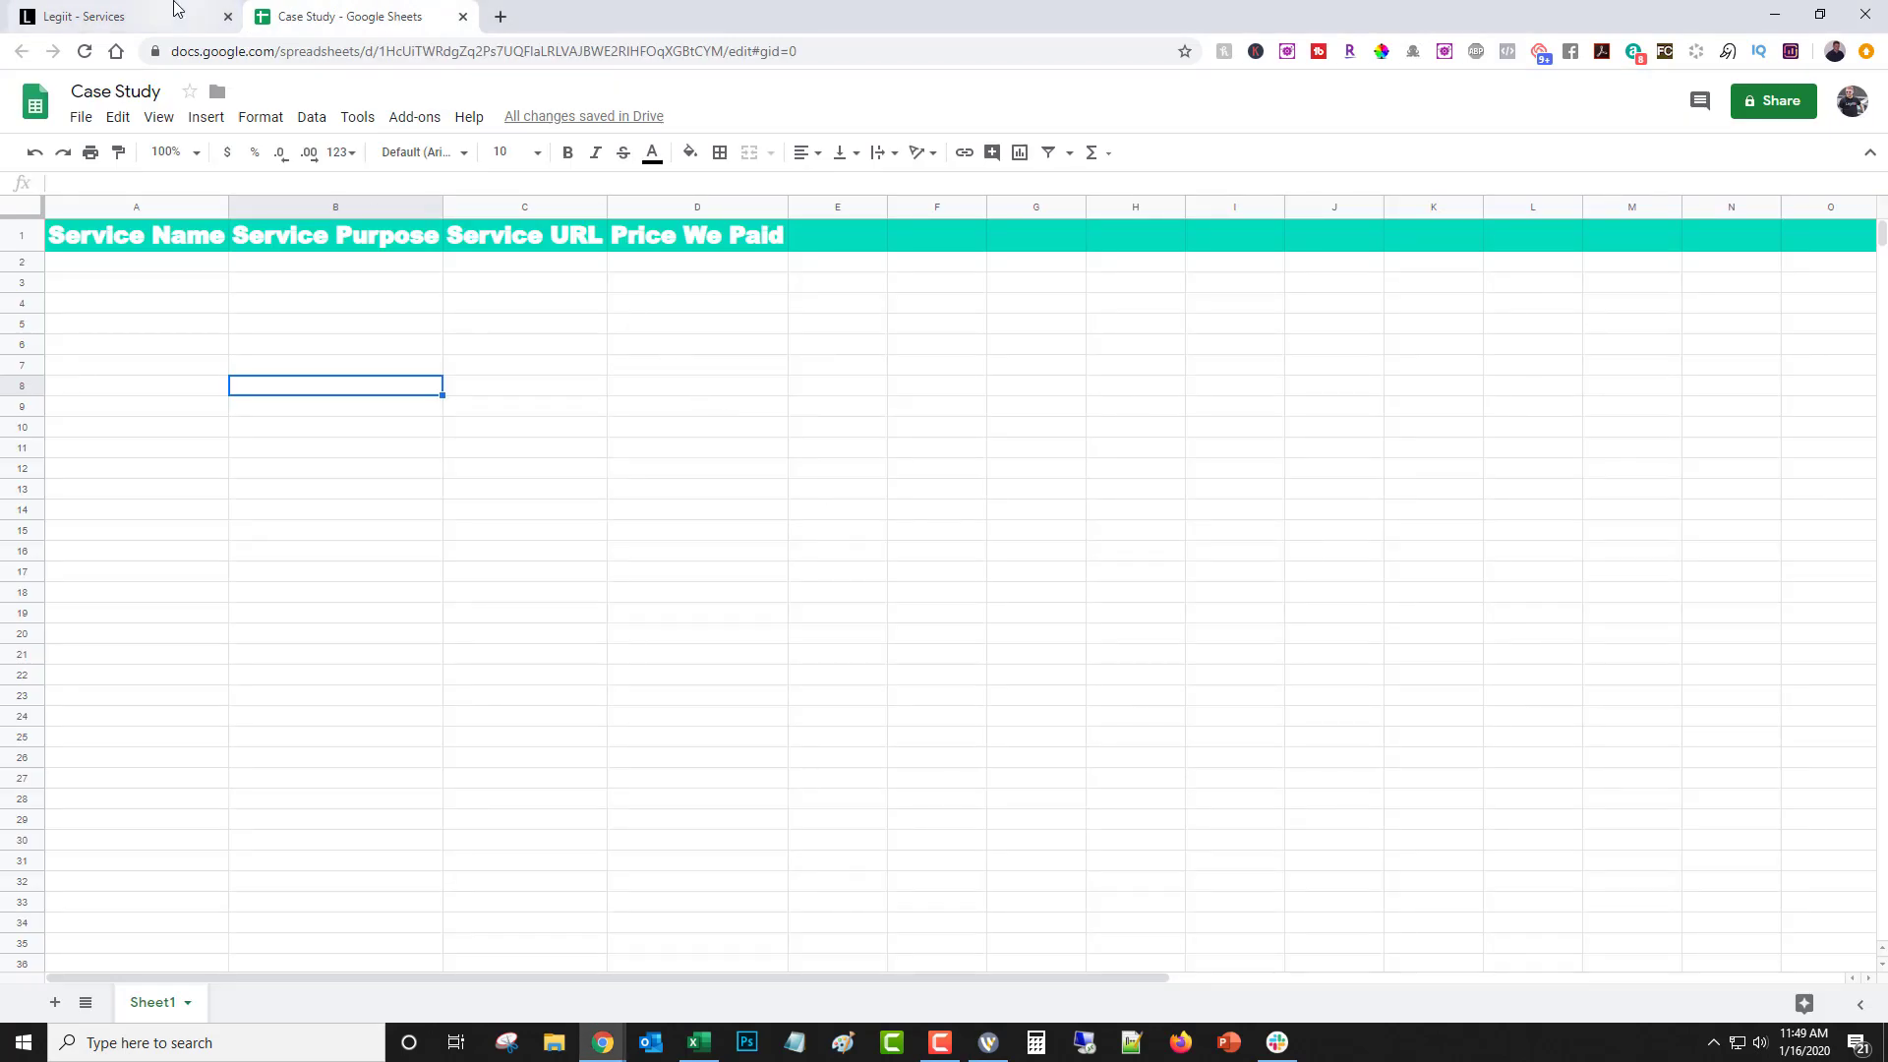
{"action": "left_click", "coordinate": [105, 16]}
{"action": "scroll", "coordinate": [679, 590], "scroll_direction": "down", "scroll_amount": 10}
{"action": "scroll", "coordinate": [680, 590], "scroll_direction": "up", "scroll_amount": 4}
{"action": "scroll", "coordinate": [443, 738], "scroll_direction": "up", "scroll_amount": 4}
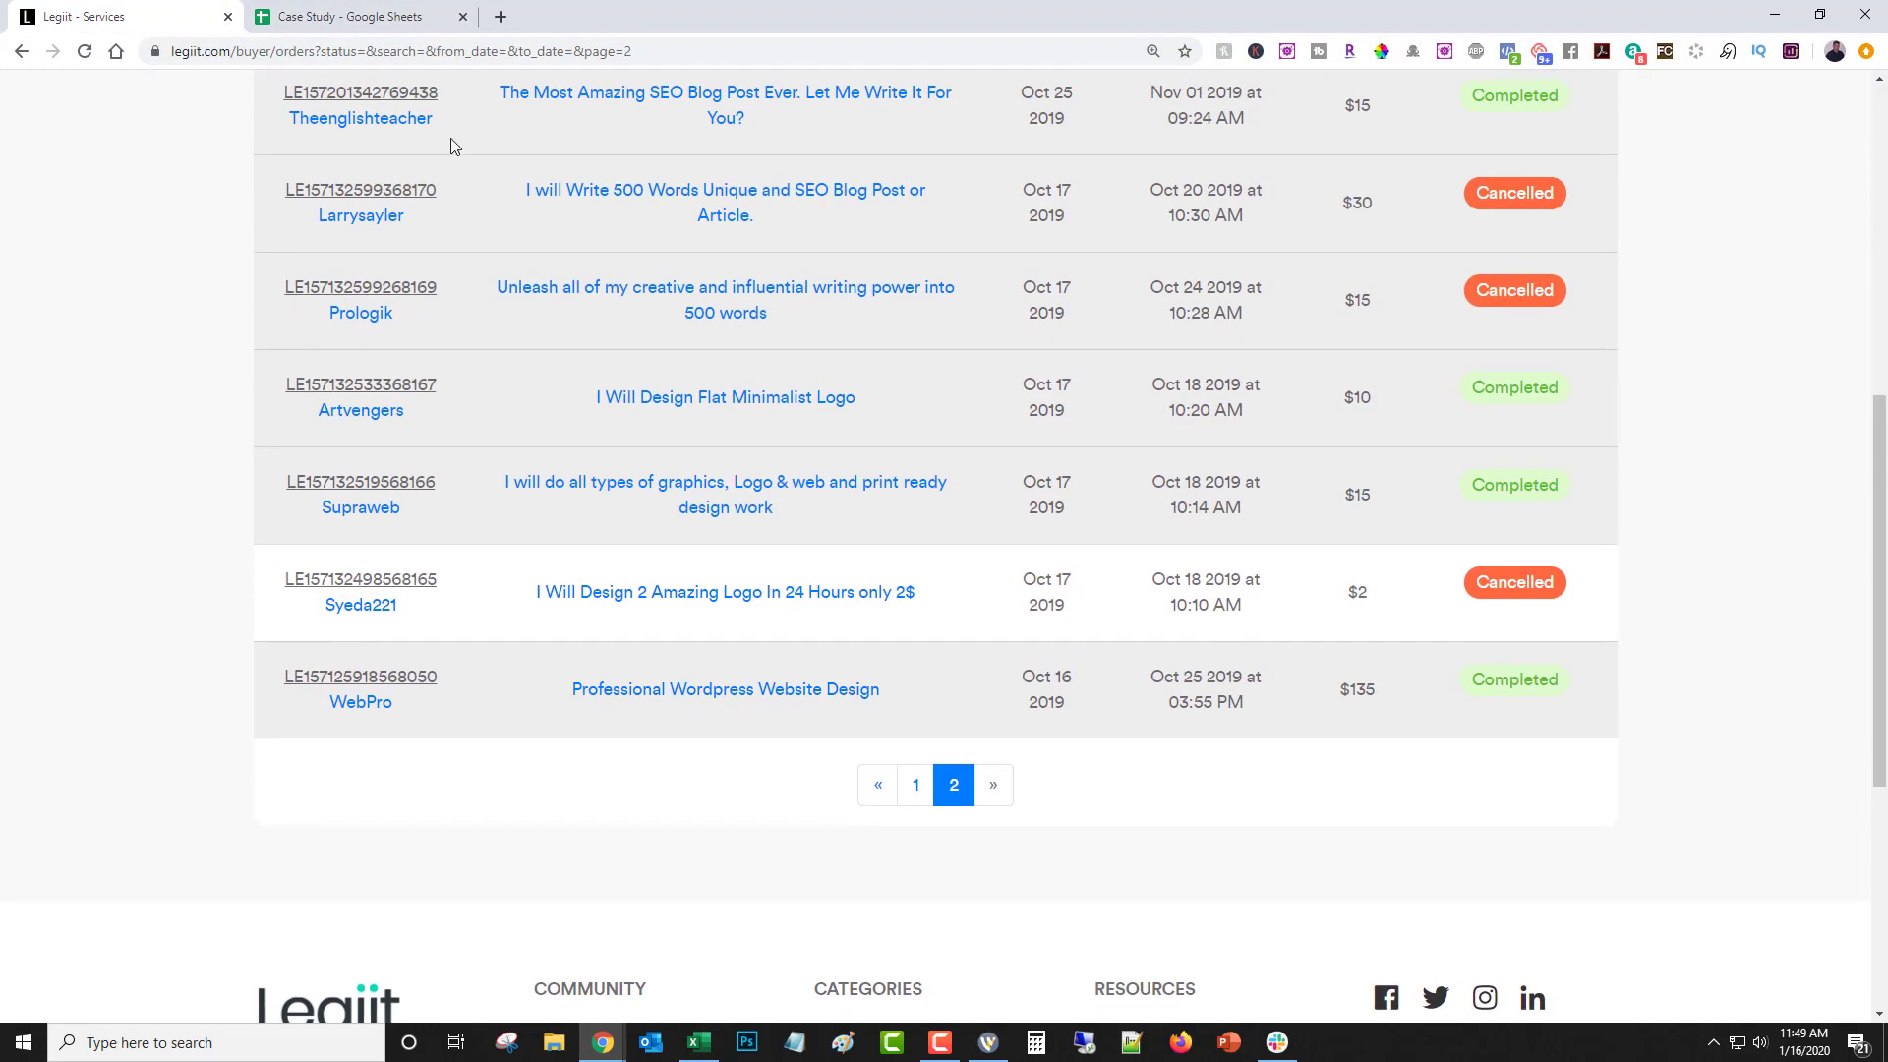
{"action": "left_click", "coordinate": [339, 16]}
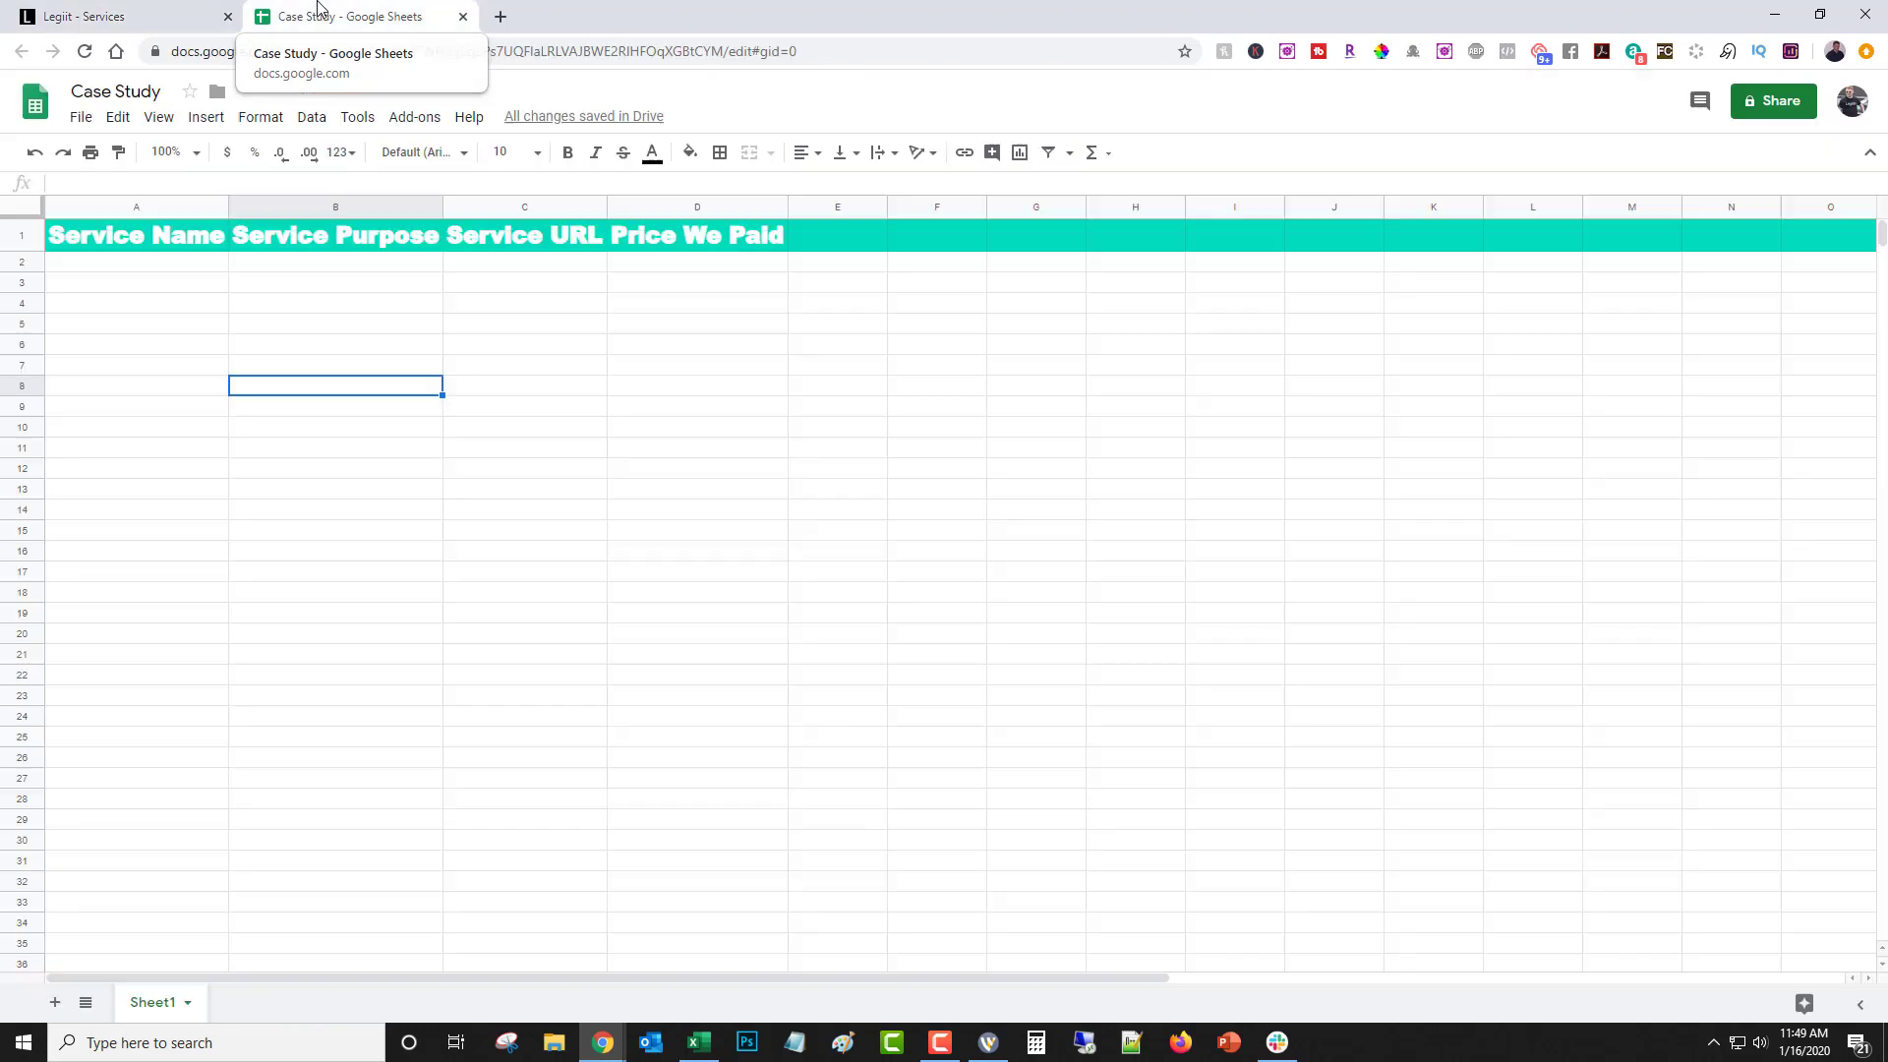
{"action": "left_click", "coordinate": [295, 266]}
{"action": "type", "text": "Web Design"}
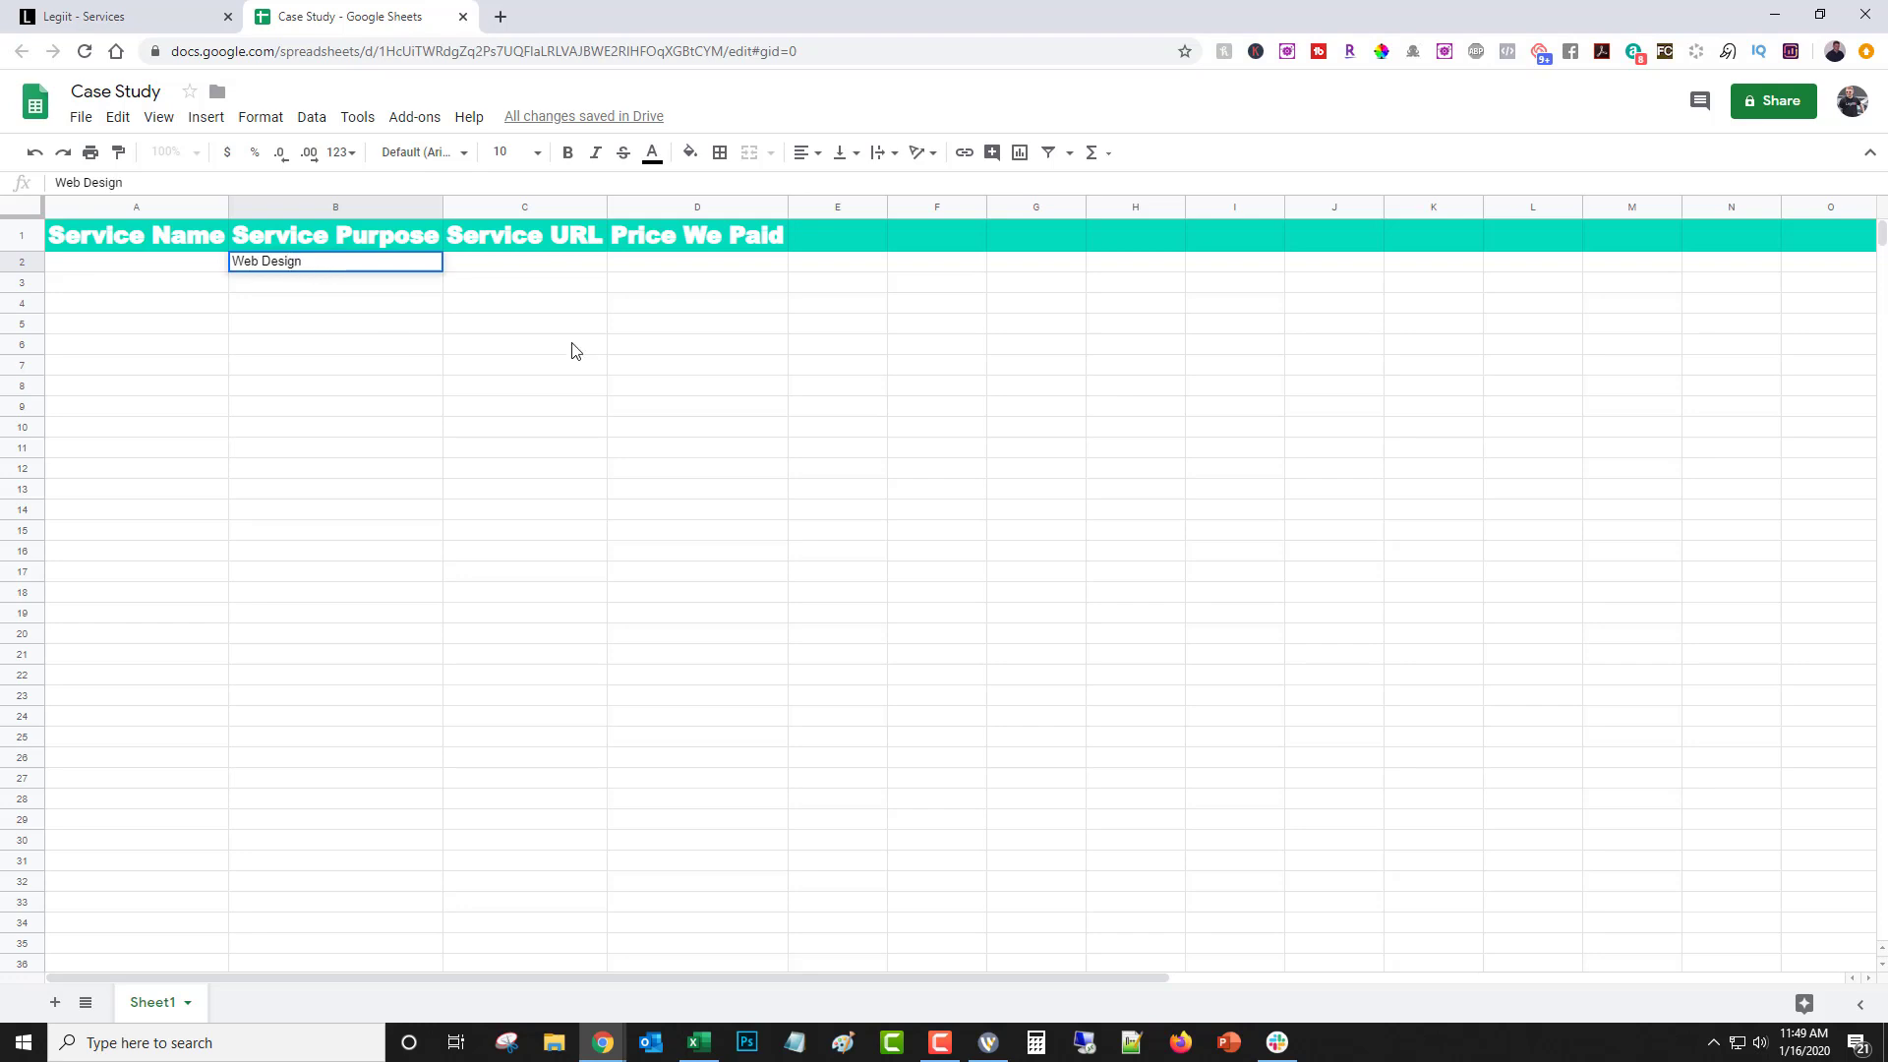
{"action": "left_click", "coordinate": [680, 268]}
{"action": "type", "text": "135"}
{"action": "left_click", "coordinate": [137, 15]}
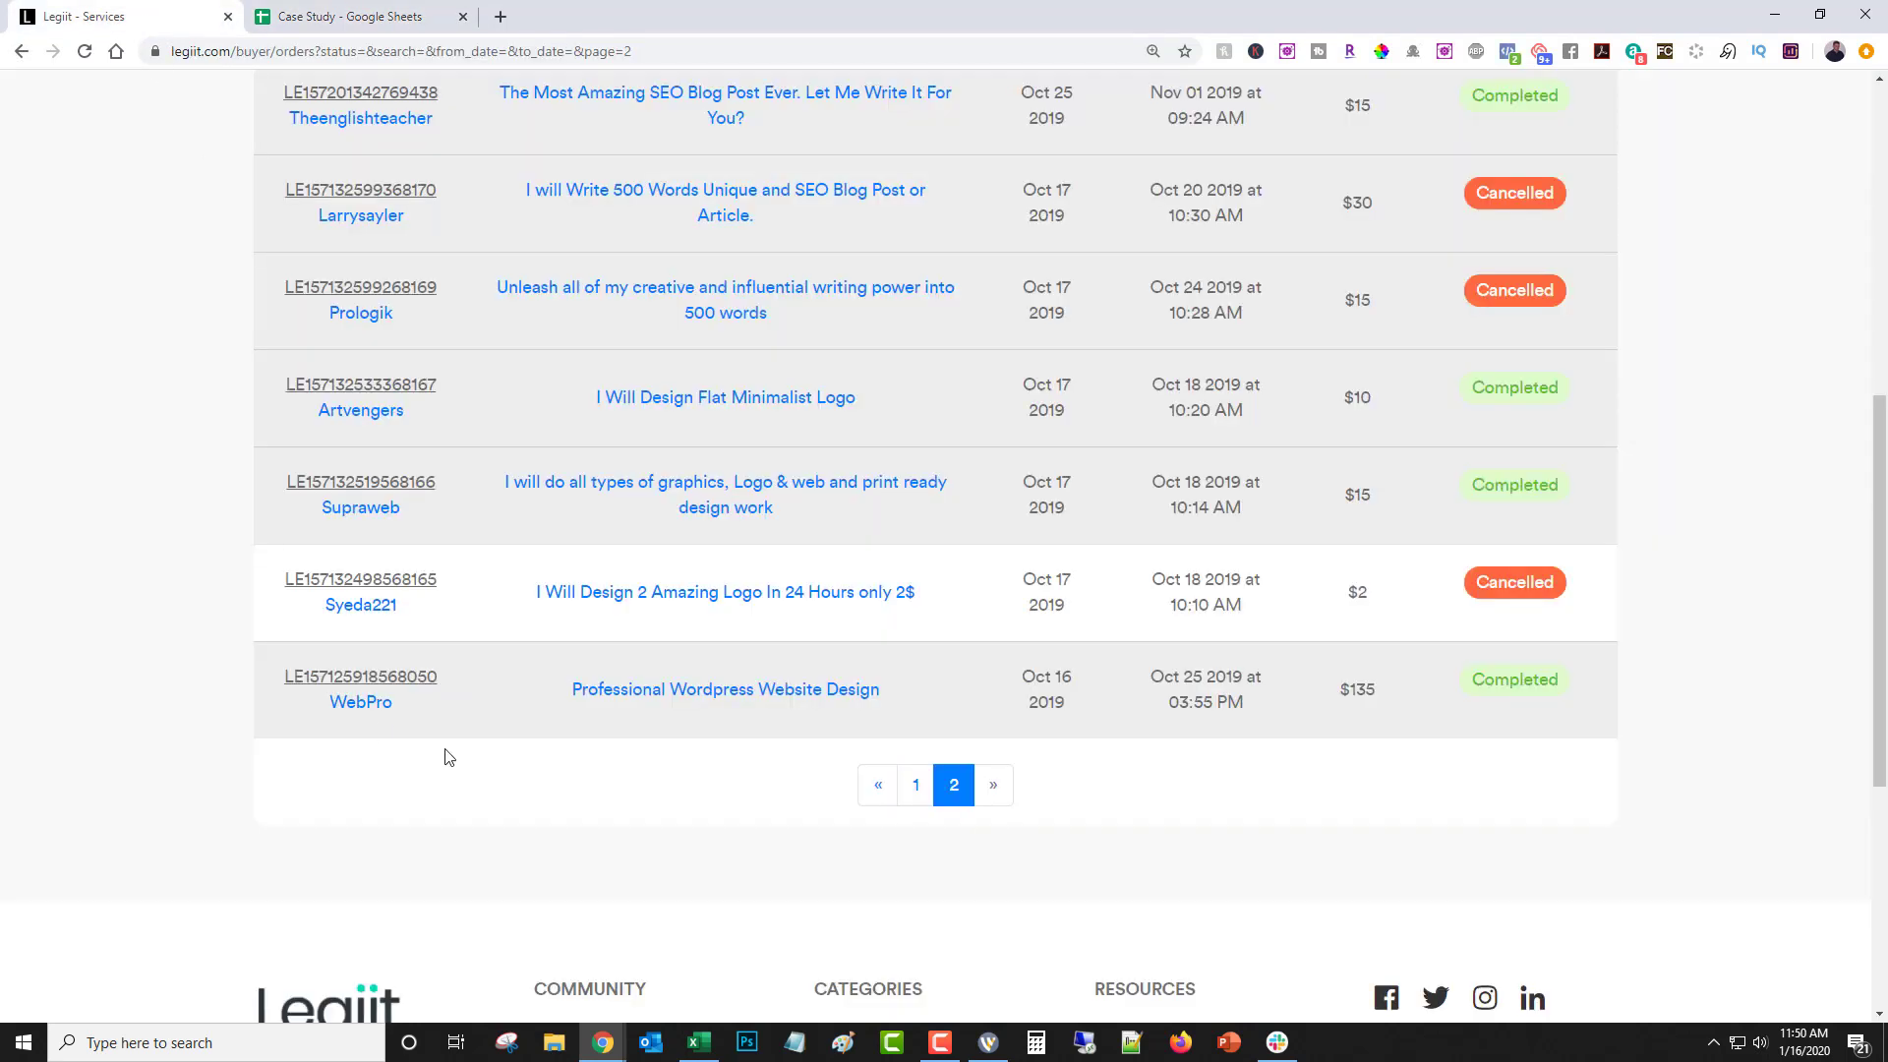
{"action": "scroll", "coordinate": [823, 546], "scroll_direction": "up", "scroll_amount": 3}
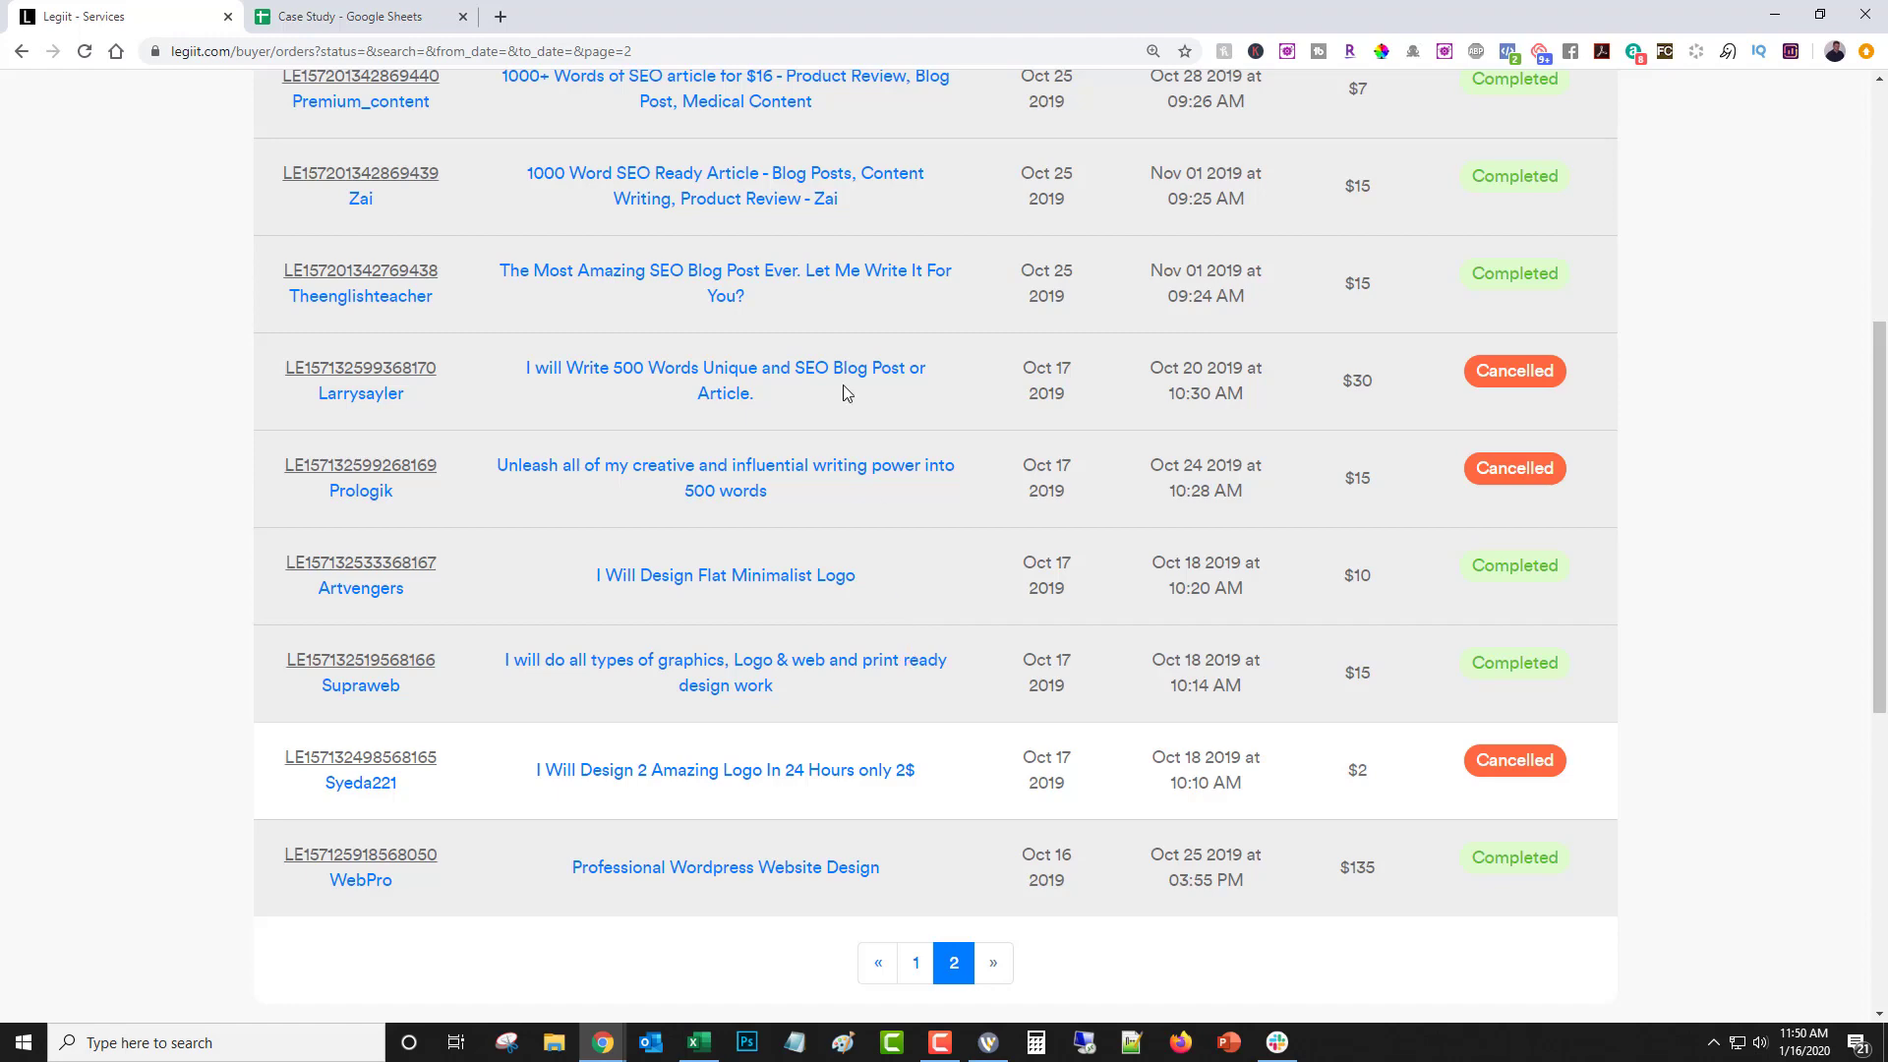
Add two Logo rows priced 10 and 15, then go back to page 1 of the Legiit orders
{"action": "left_click", "coordinate": [348, 16]}
{"action": "left_click", "coordinate": [395, 304]}
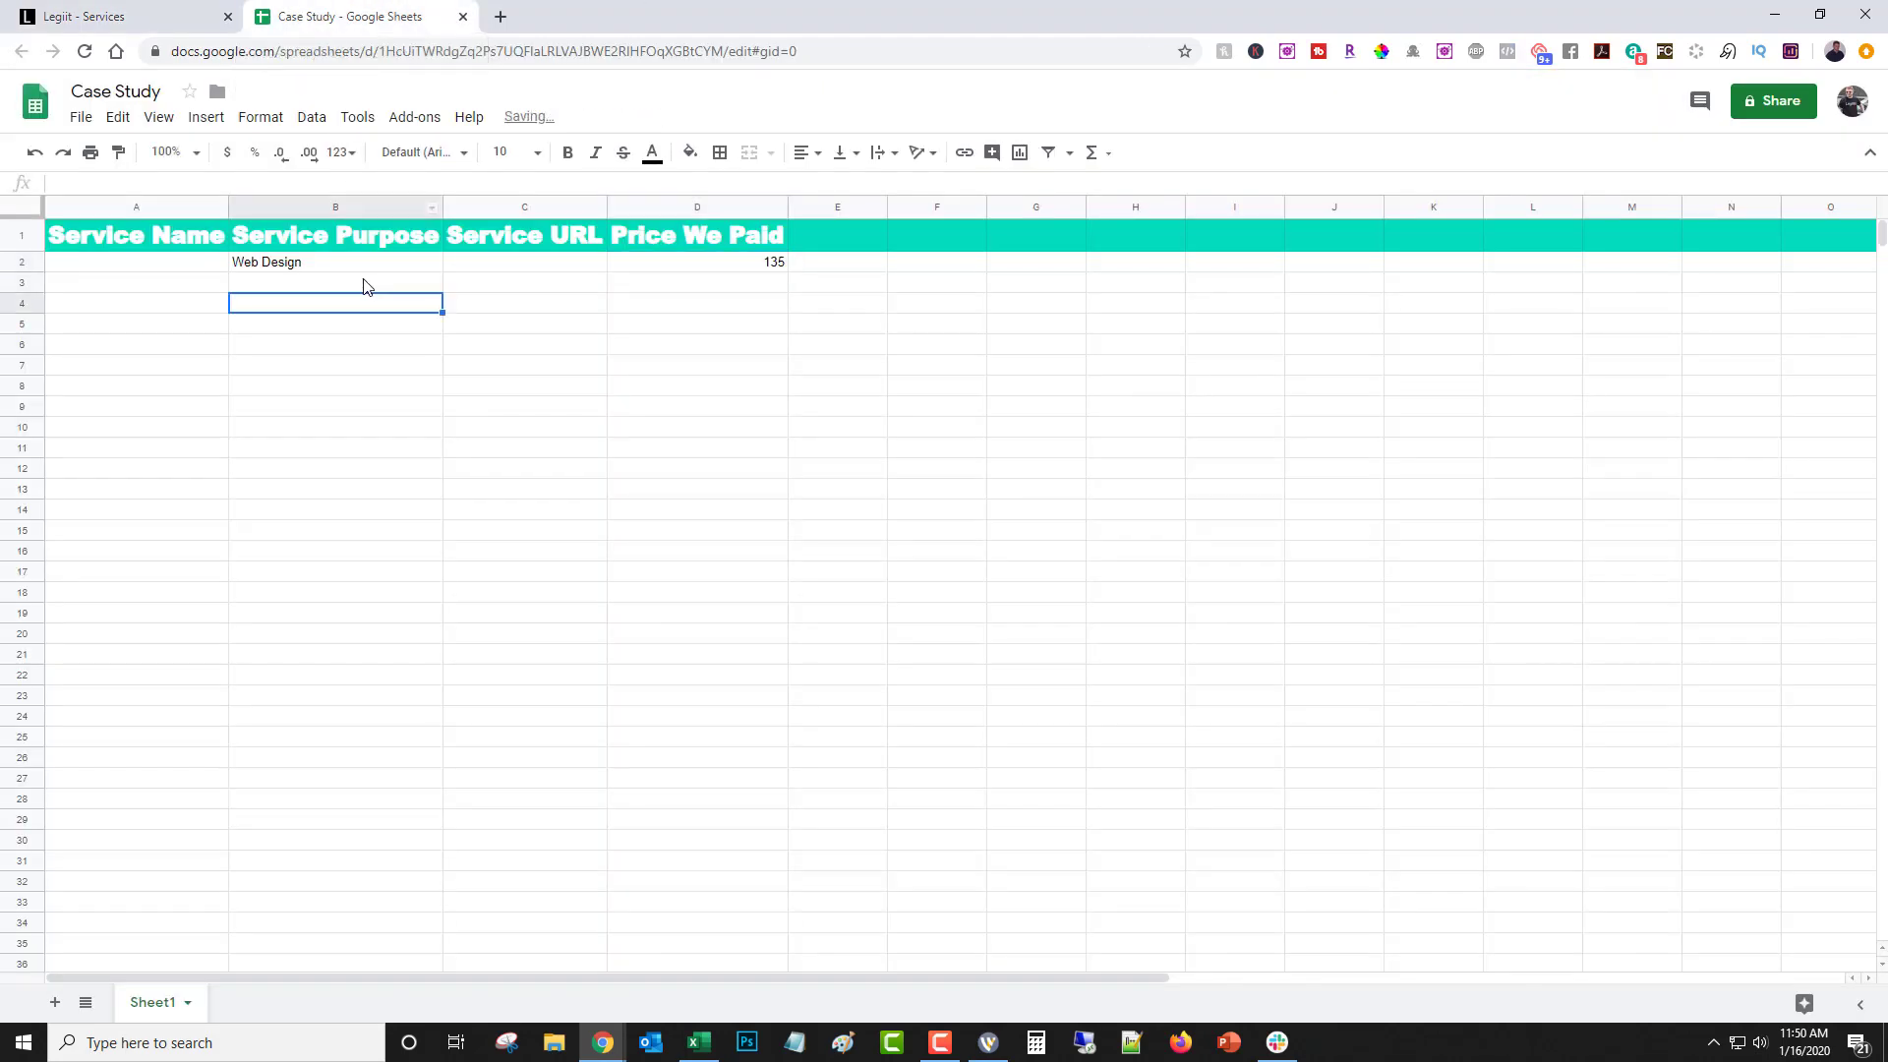
{"action": "type", "text": "Logo"}
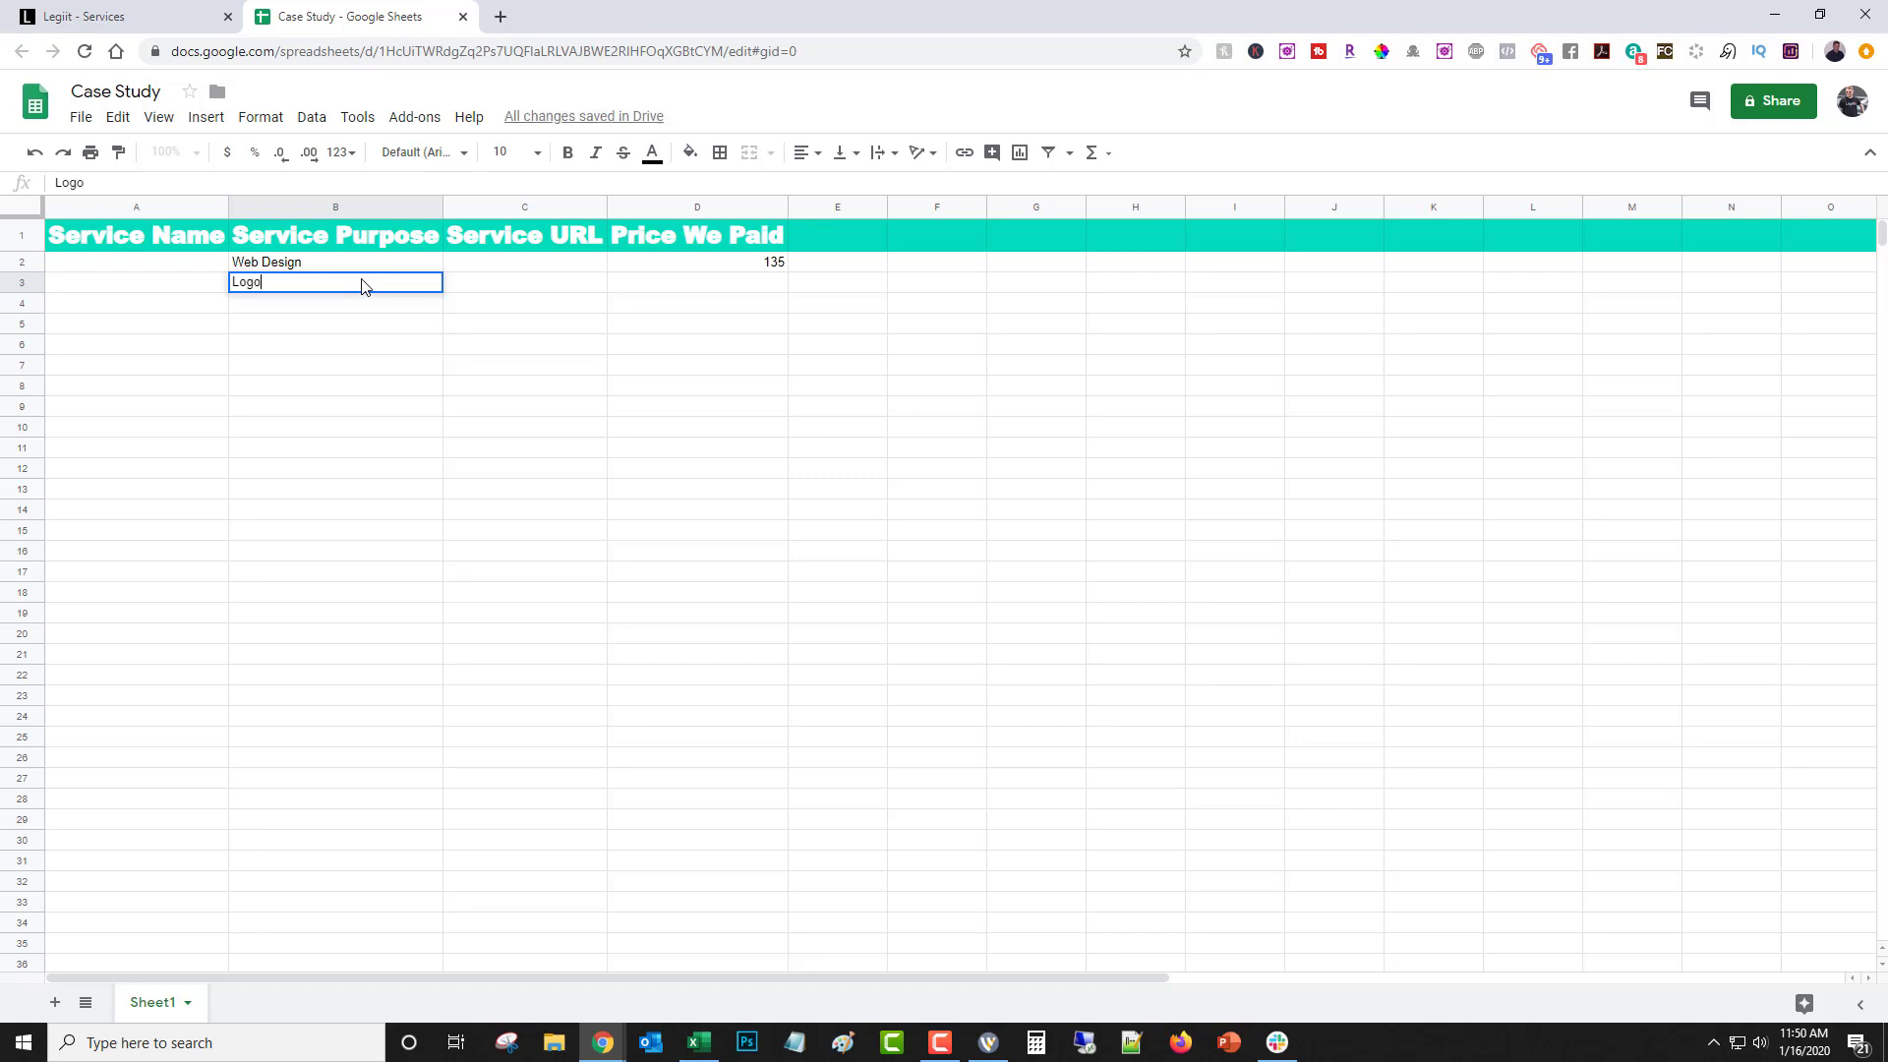
{"action": "key", "text": "Return"}
{"action": "type", "text": "Logo"}
{"action": "key", "text": "Return"}
{"action": "left_click", "coordinate": [697, 283]}
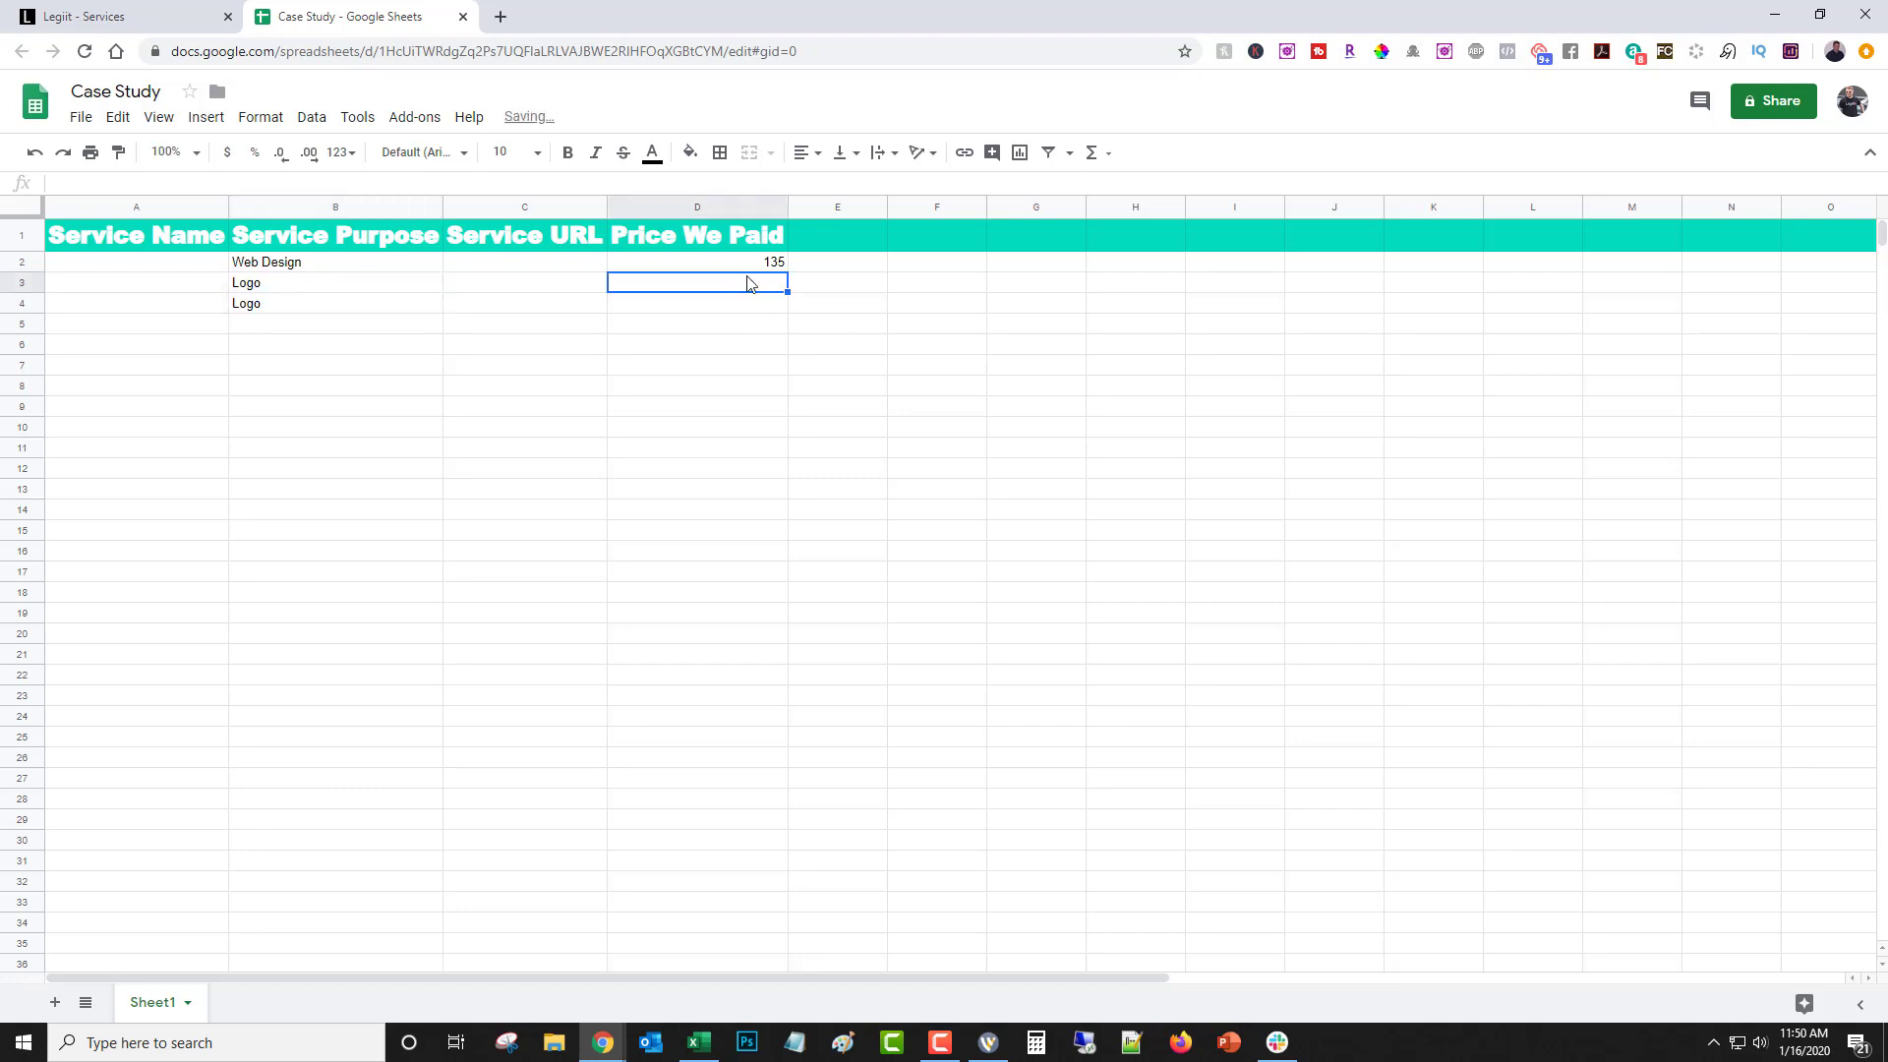
{"action": "type", "text": "10"}
{"action": "left_click", "coordinate": [739, 310]}
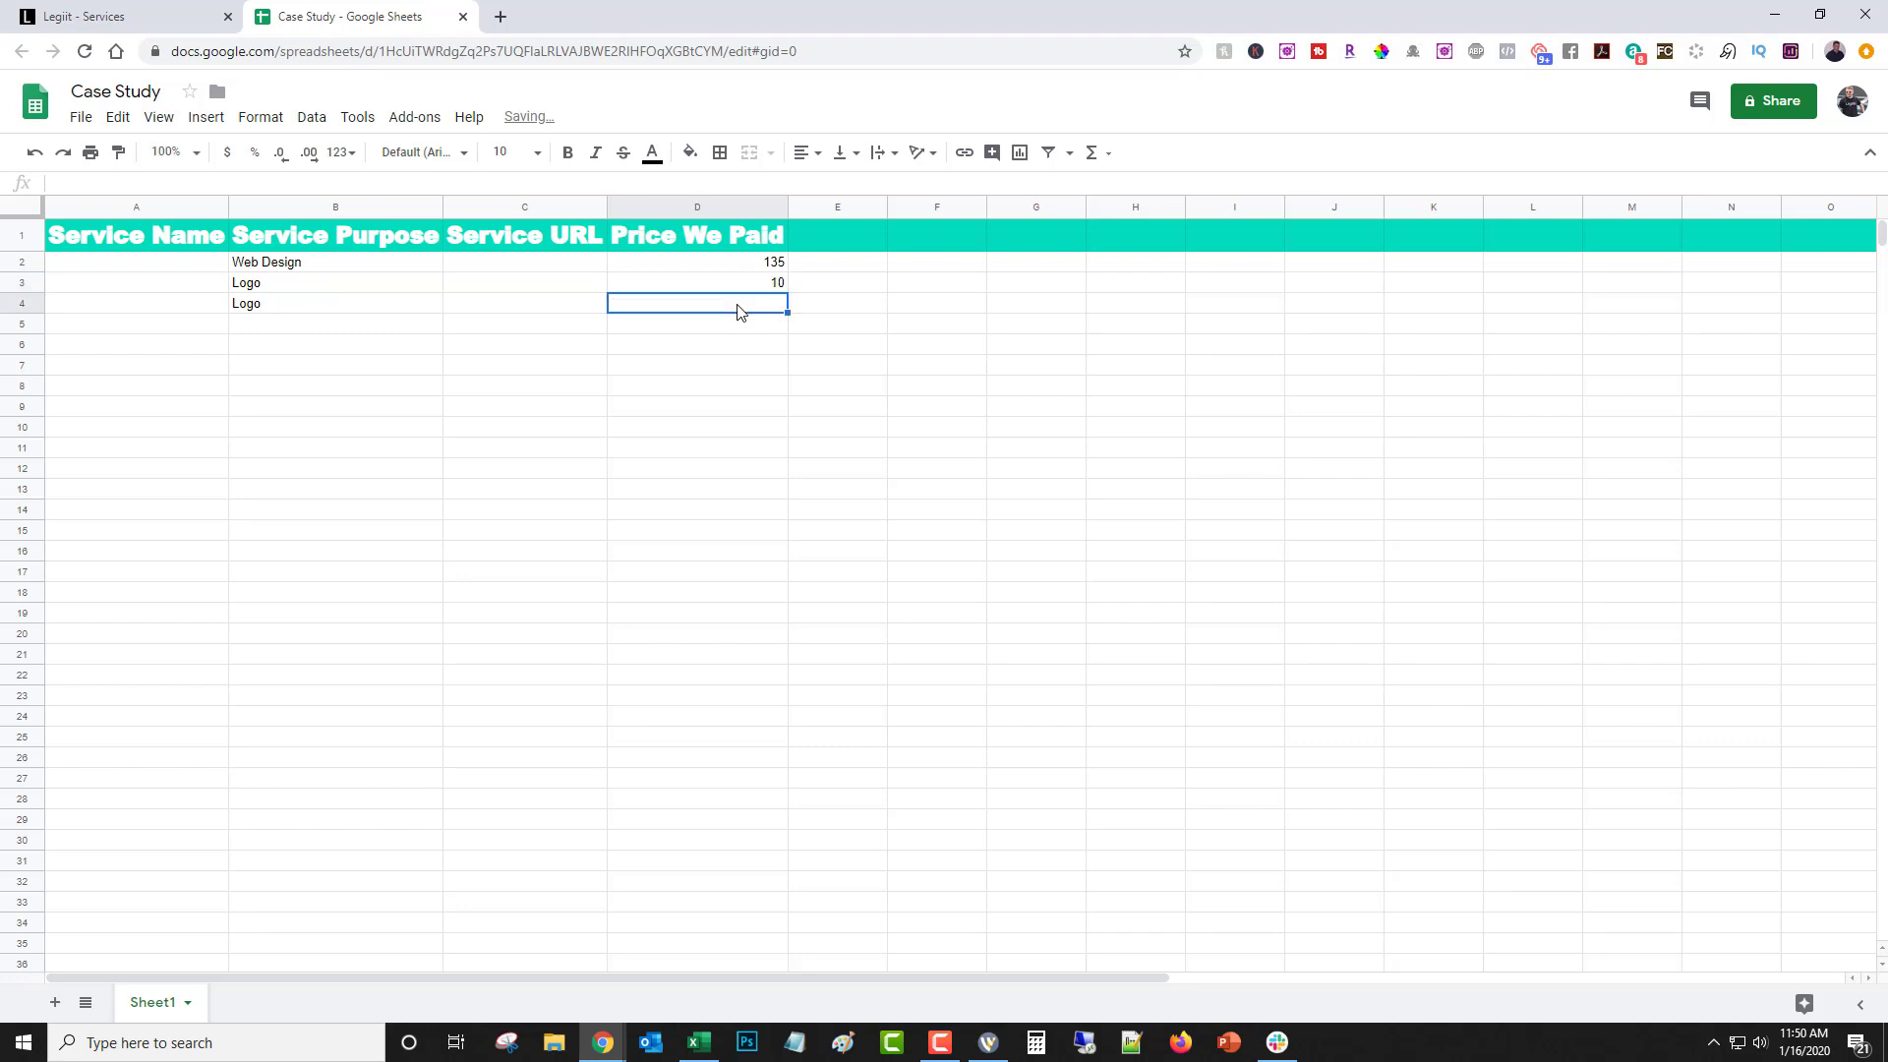
{"action": "type", "text": "15"}
{"action": "left_click", "coordinate": [697, 367]}
{"action": "left_click", "coordinate": [84, 15]}
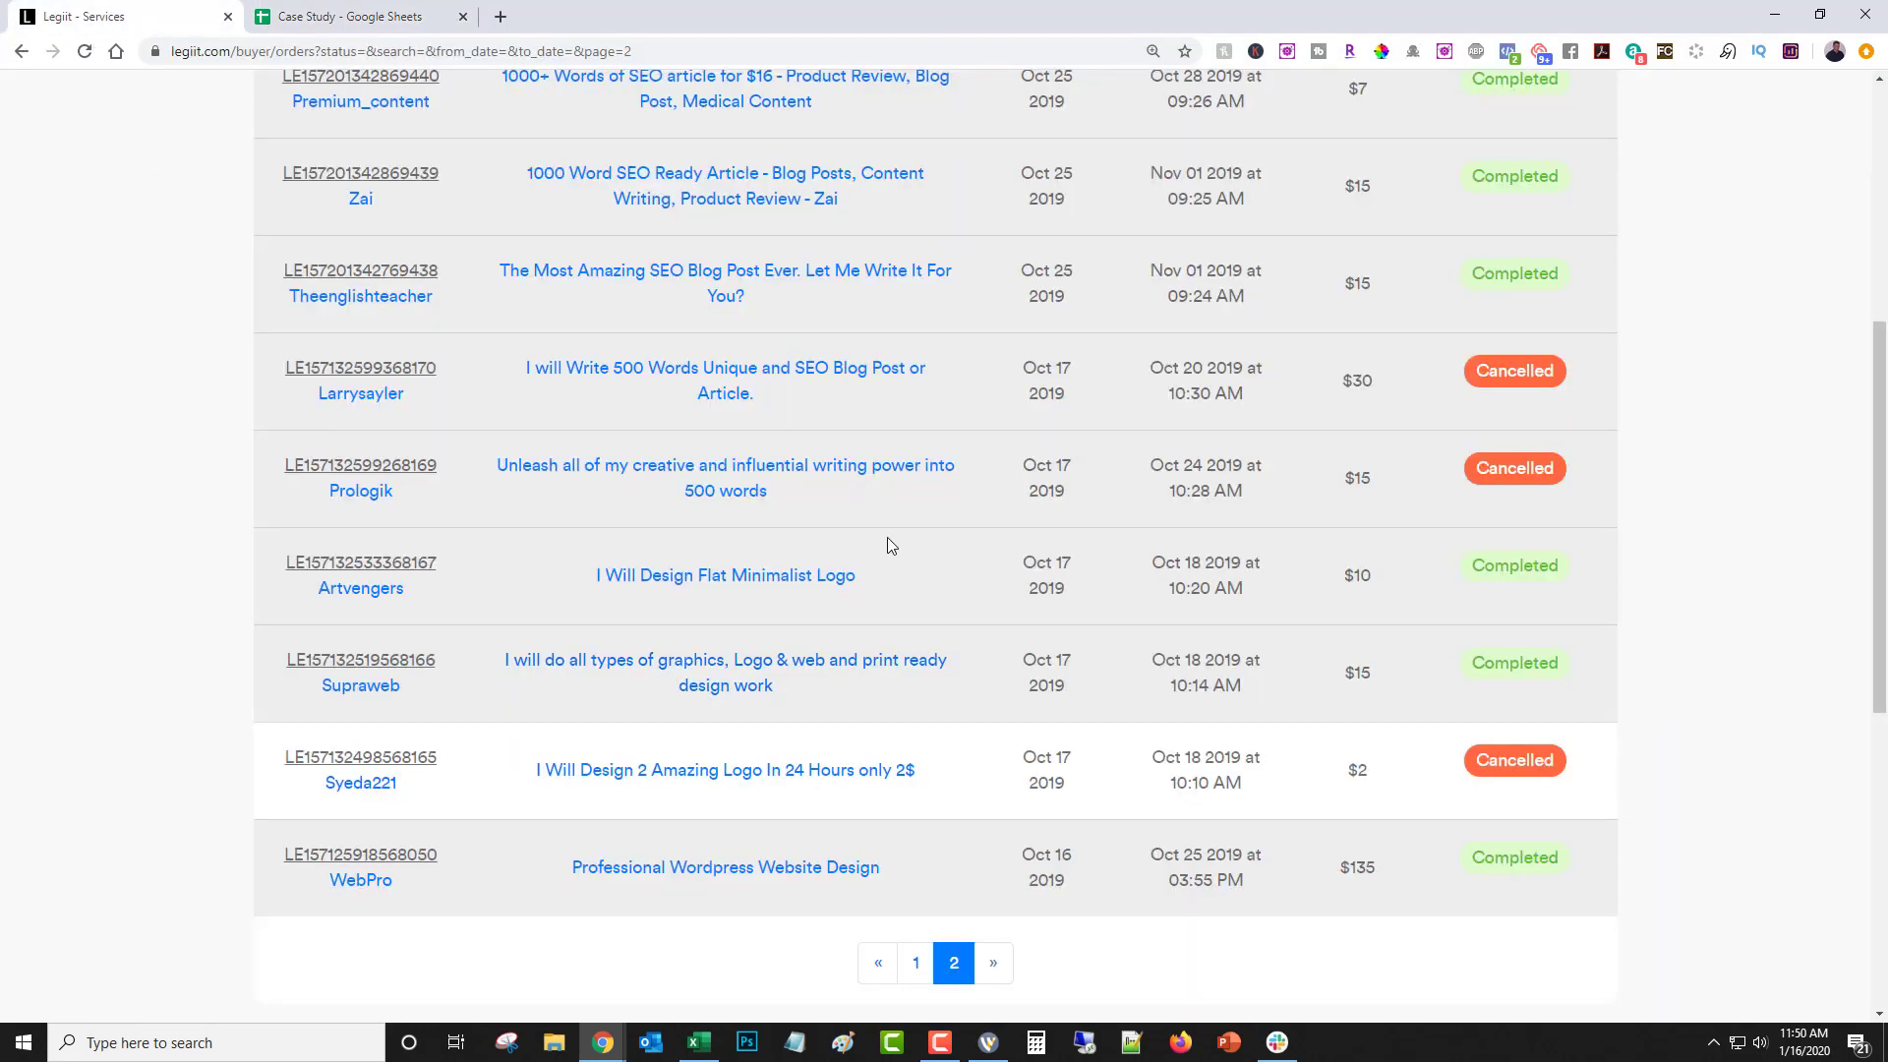
{"action": "scroll", "coordinate": [873, 527], "scroll_direction": "down", "scroll_amount": 1}
{"action": "scroll", "coordinate": [874, 527], "scroll_direction": "up", "scroll_amount": 1}
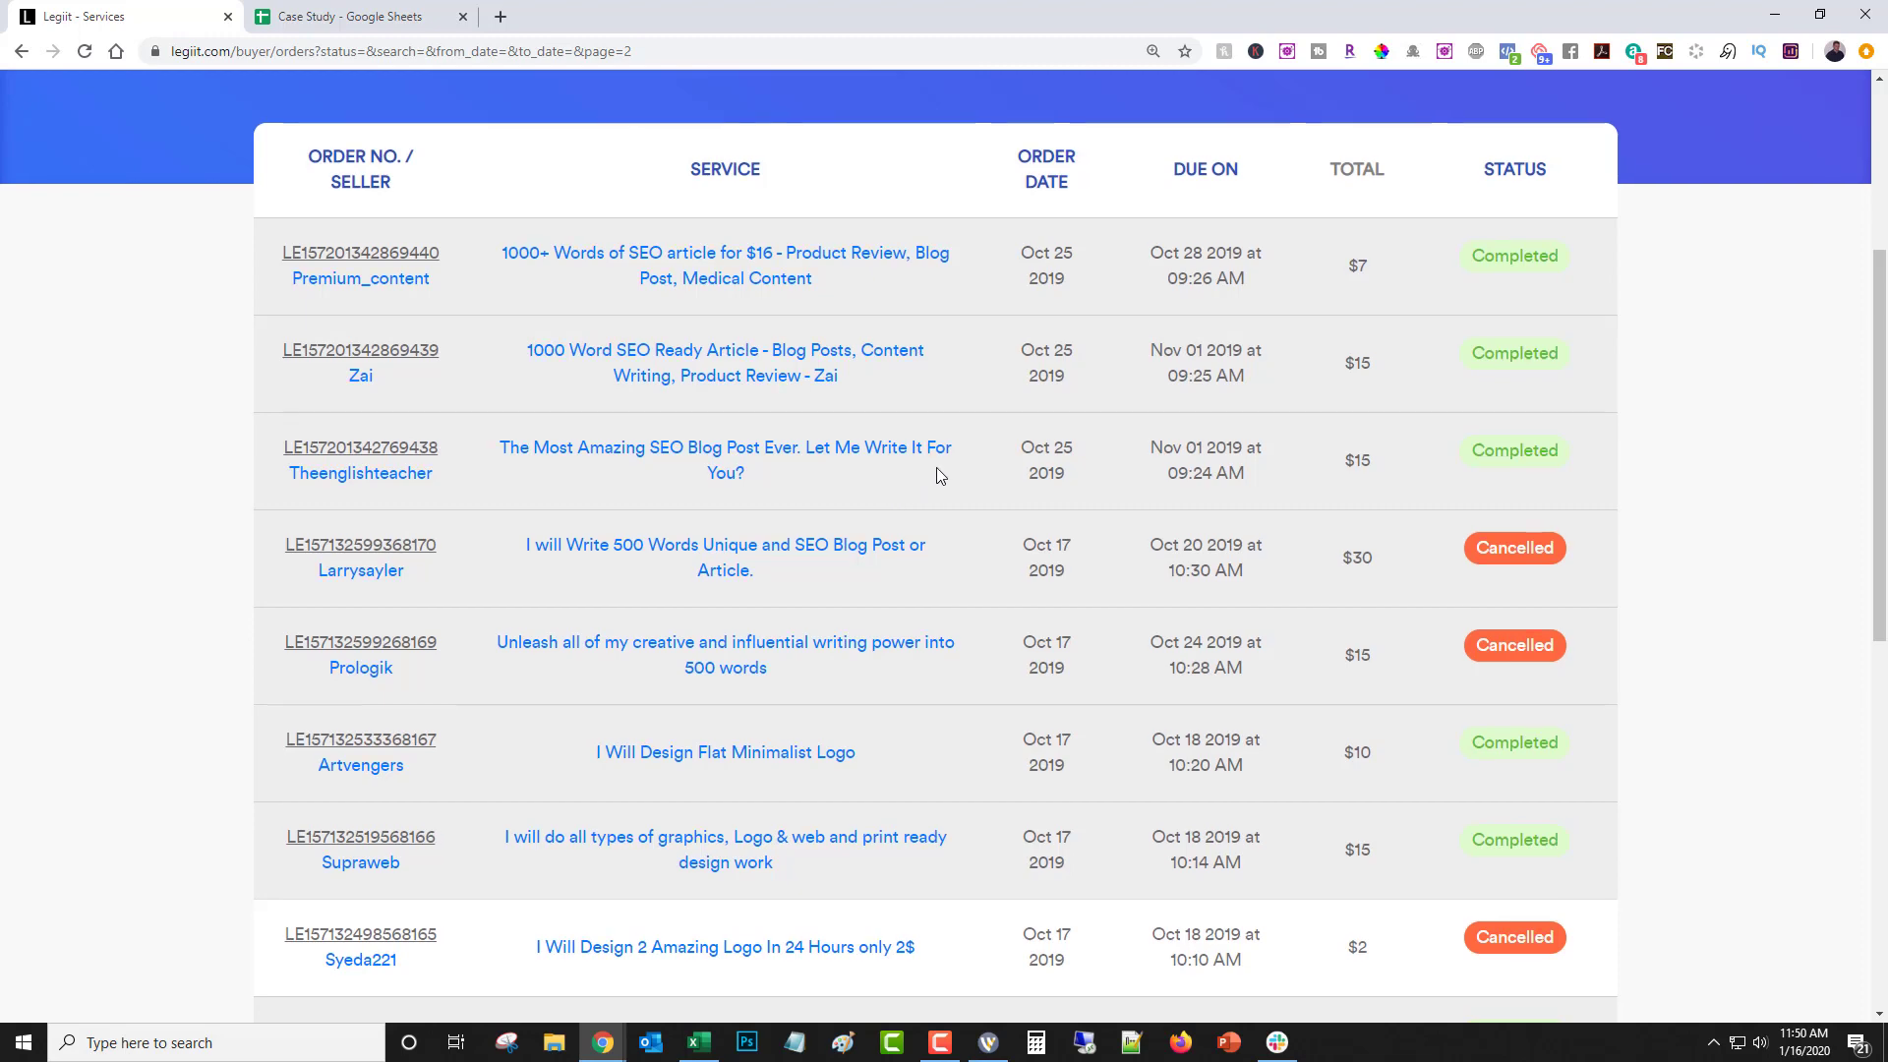
{"action": "scroll", "coordinate": [936, 467], "scroll_direction": "down", "scroll_amount": 2}
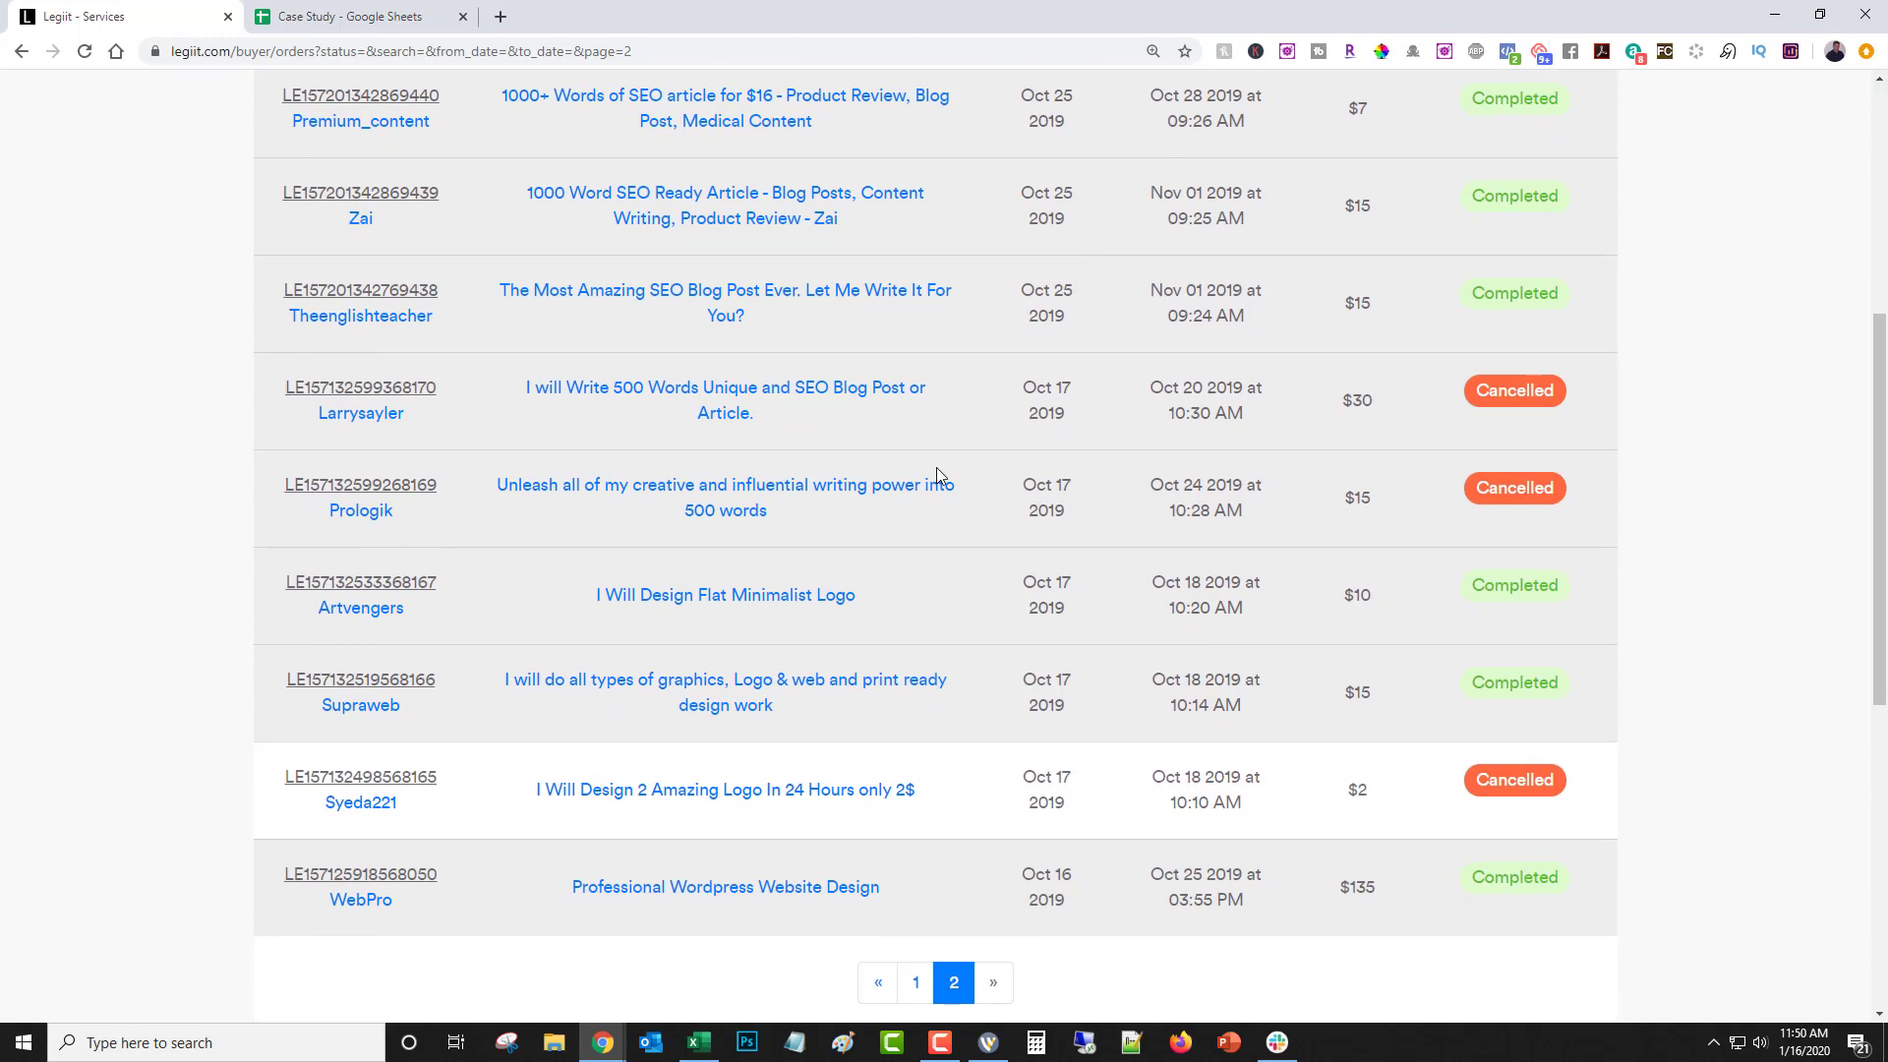
{"action": "scroll", "coordinate": [861, 826], "scroll_direction": "down", "scroll_amount": 2}
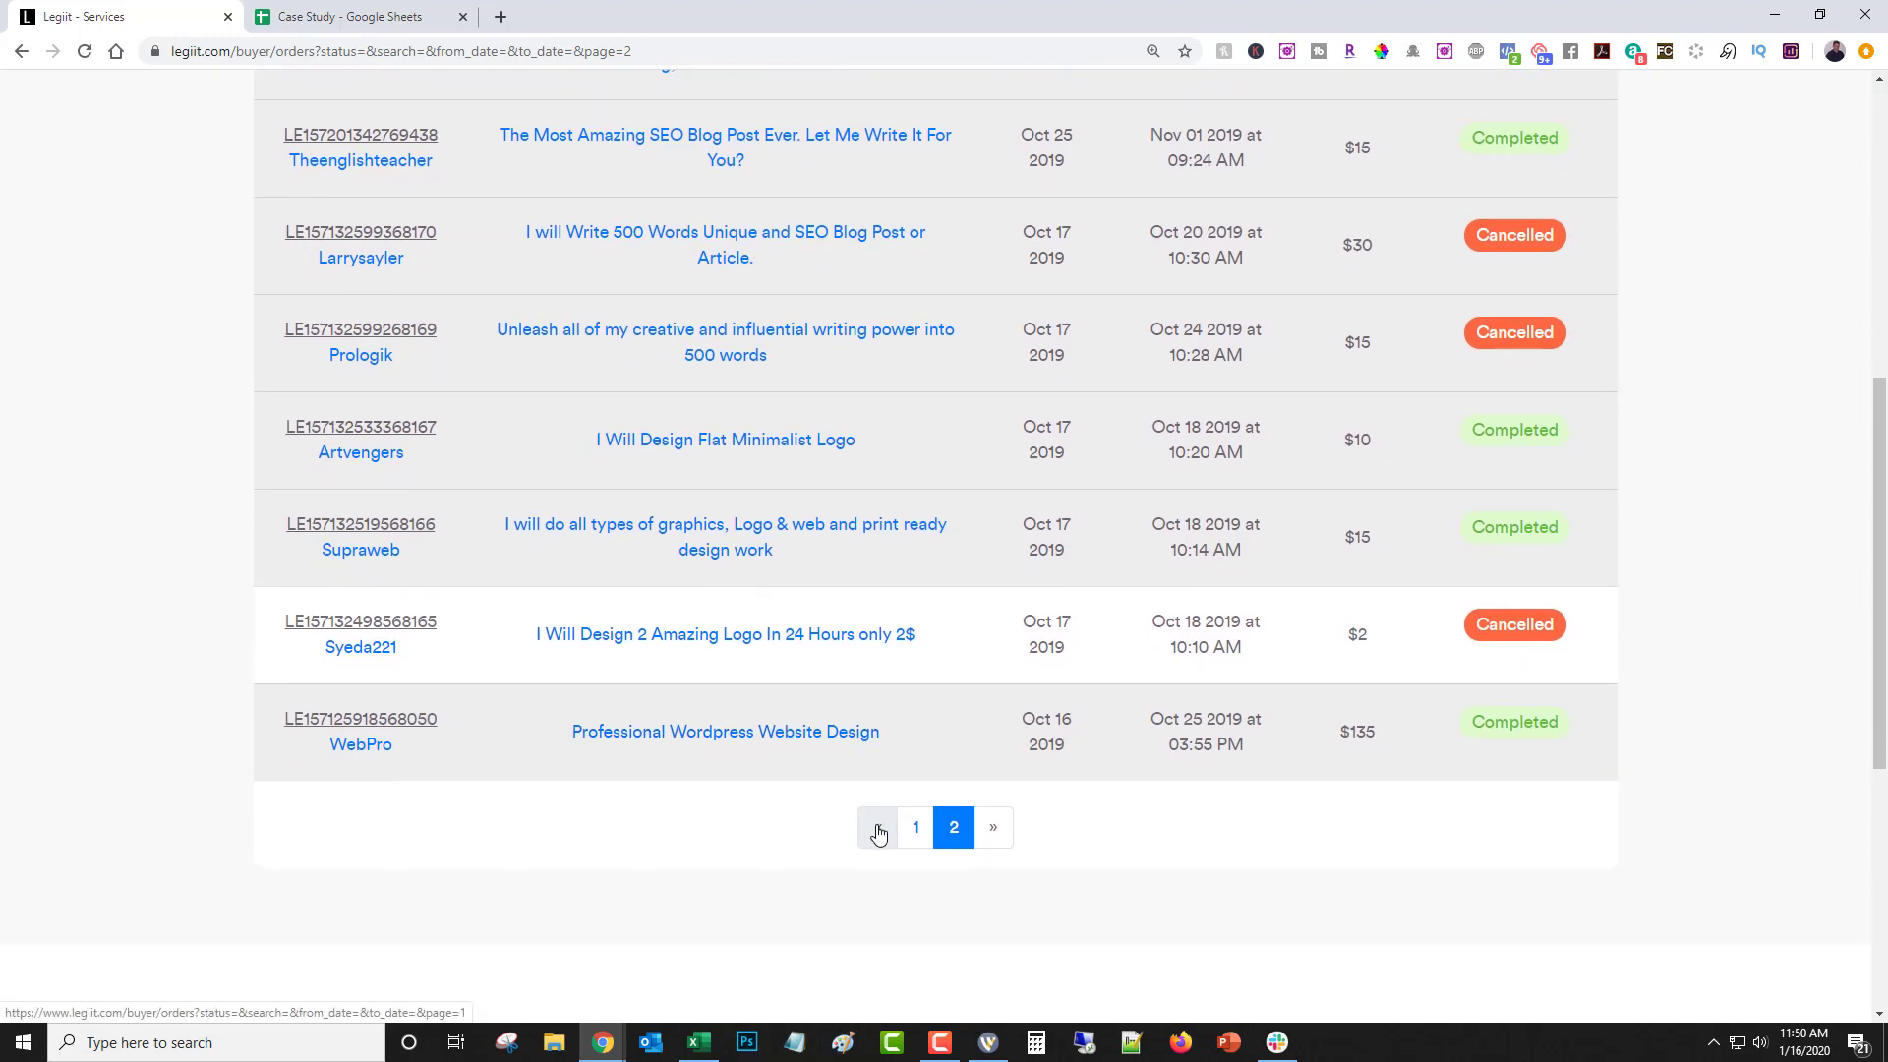
{"action": "left_click", "coordinate": [916, 826]}
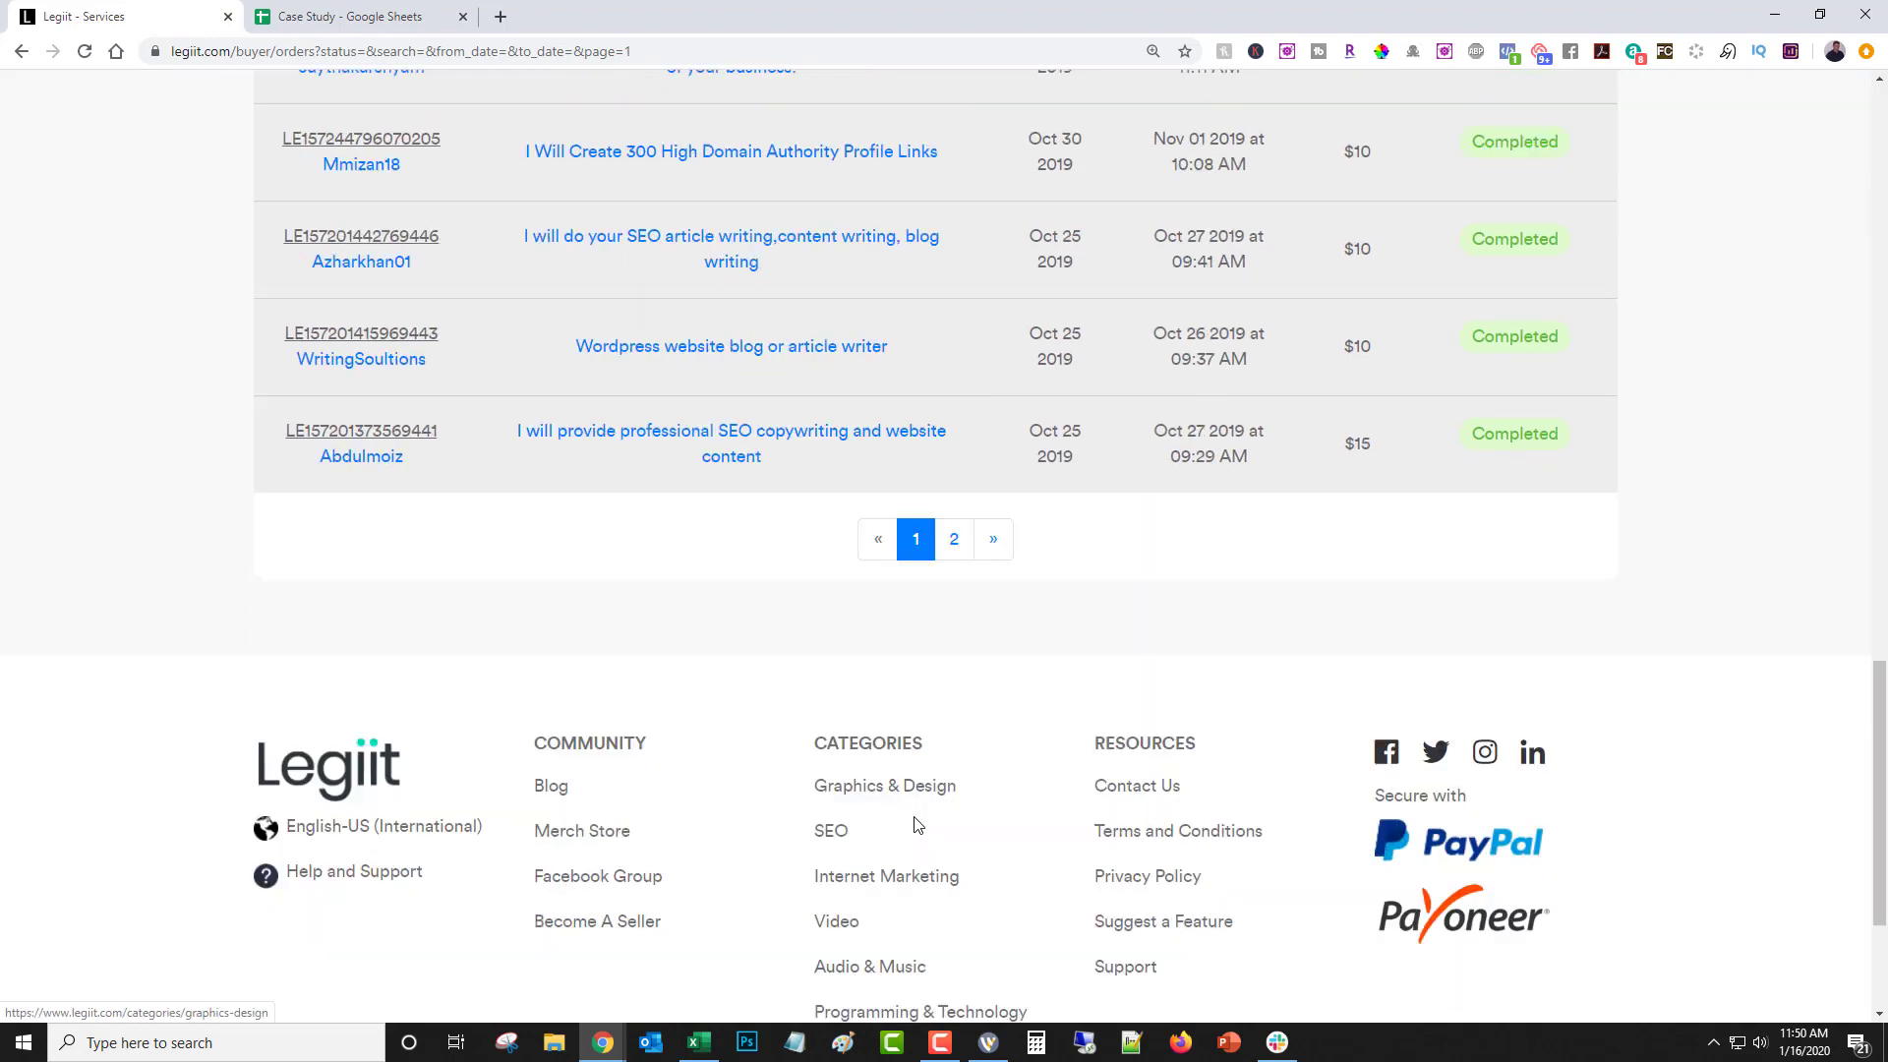
{"action": "scroll", "coordinate": [914, 823], "scroll_direction": "up", "scroll_amount": 3}
{"action": "scroll", "coordinate": [1032, 820], "scroll_direction": "up", "scroll_amount": 2}
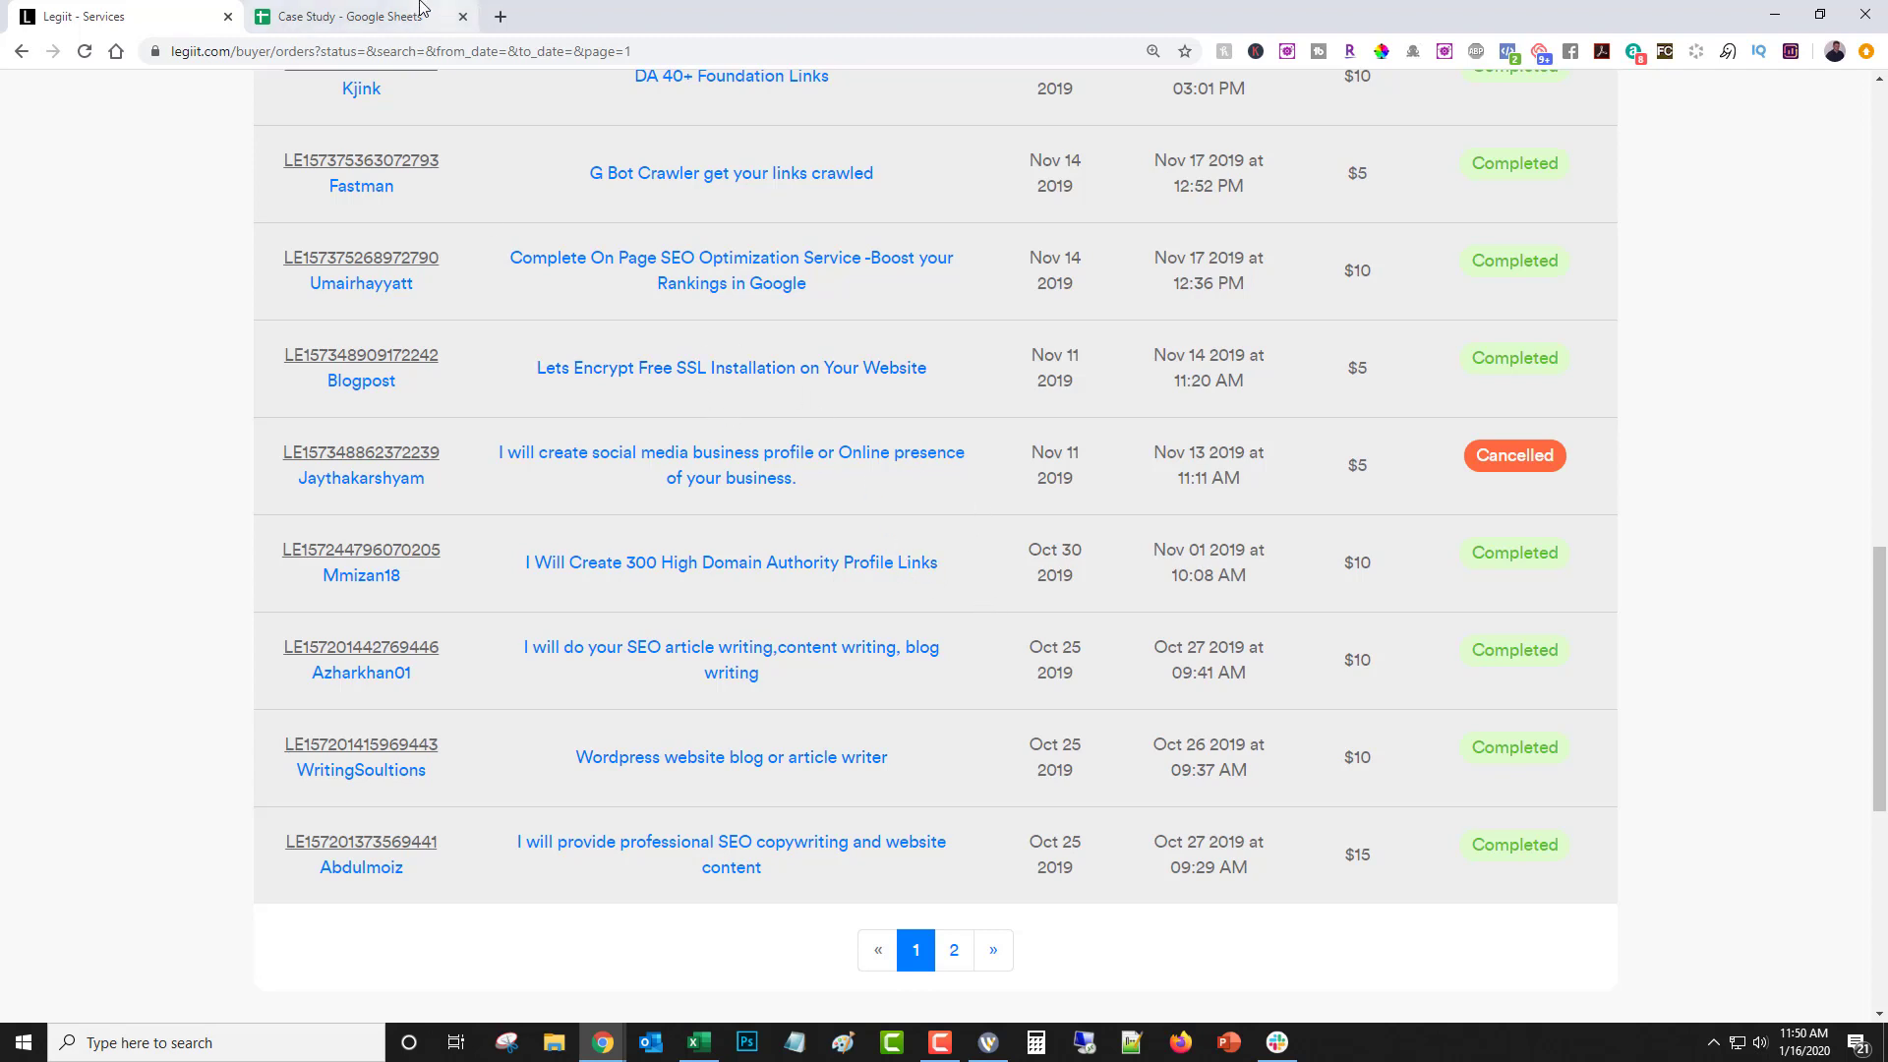
Enter Content in B5 and paste it down through B11
{"action": "left_click", "coordinate": [349, 16]}
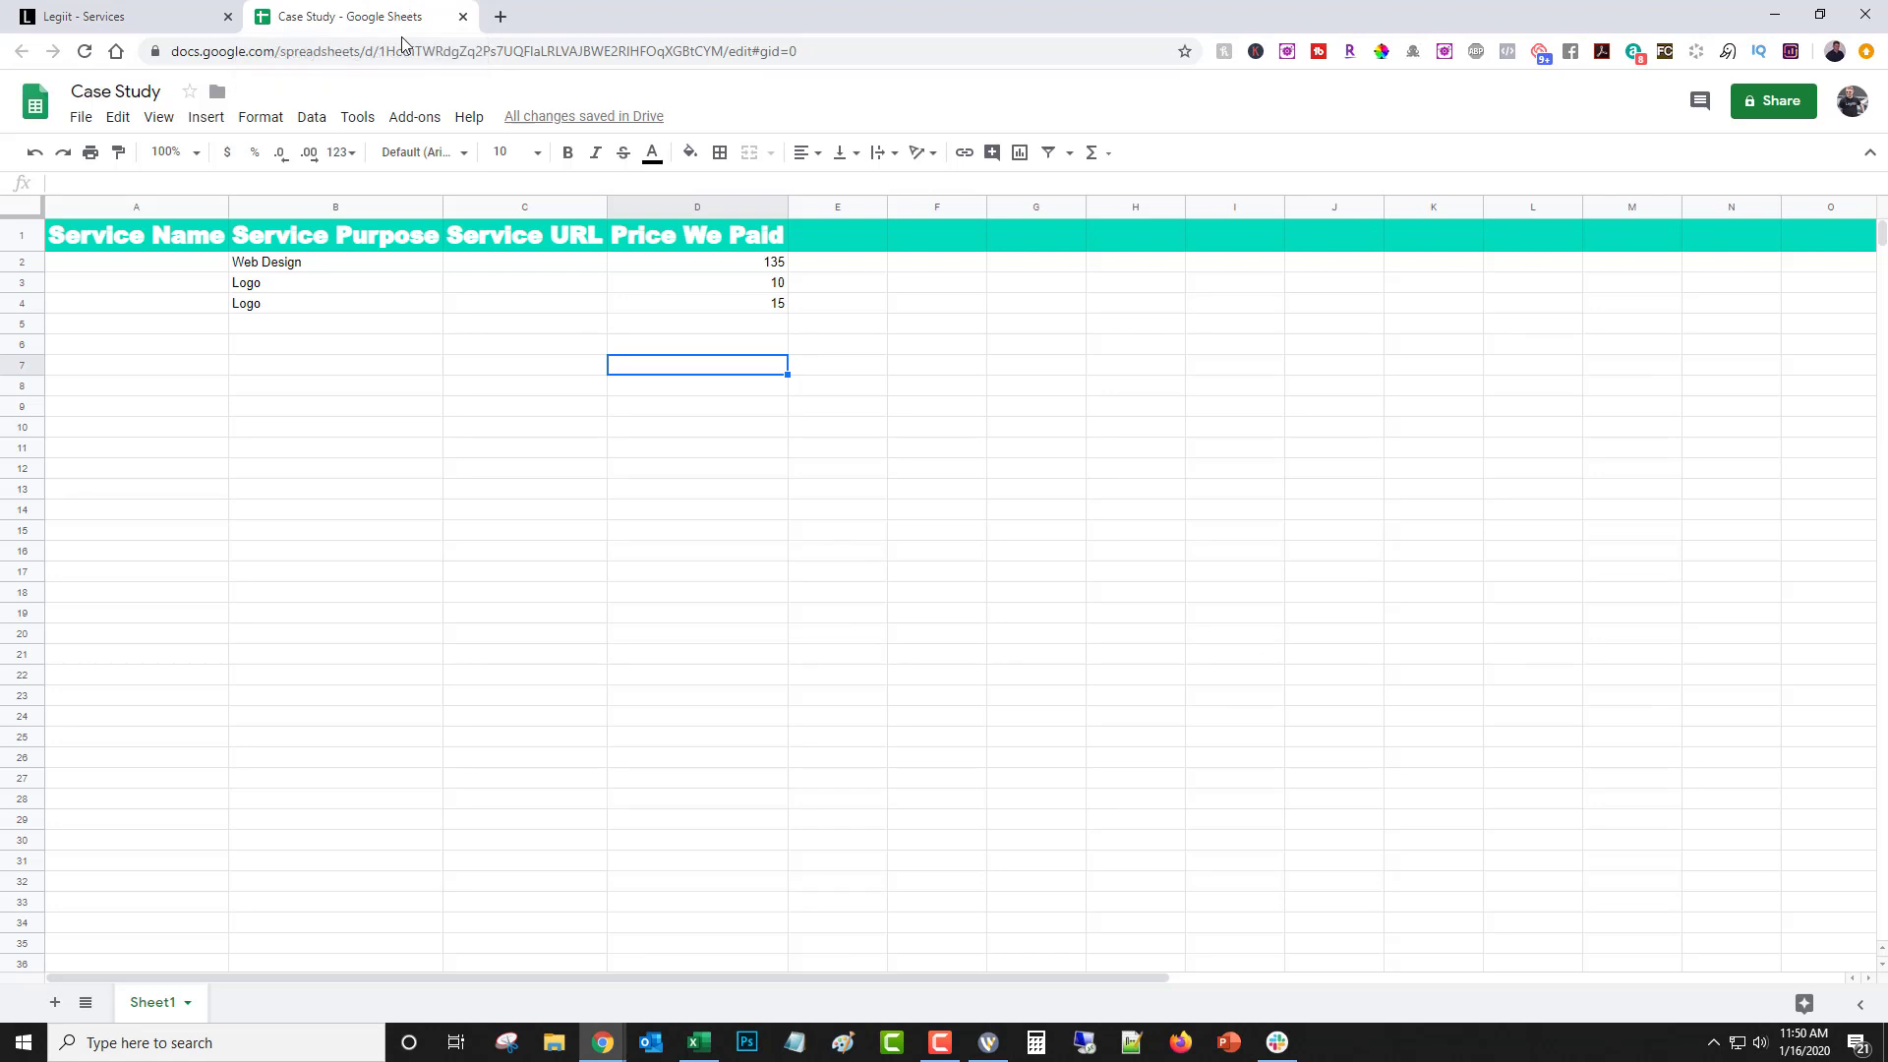
{"action": "left_click", "coordinate": [306, 321]}
{"action": "type", "text": "Cont"}
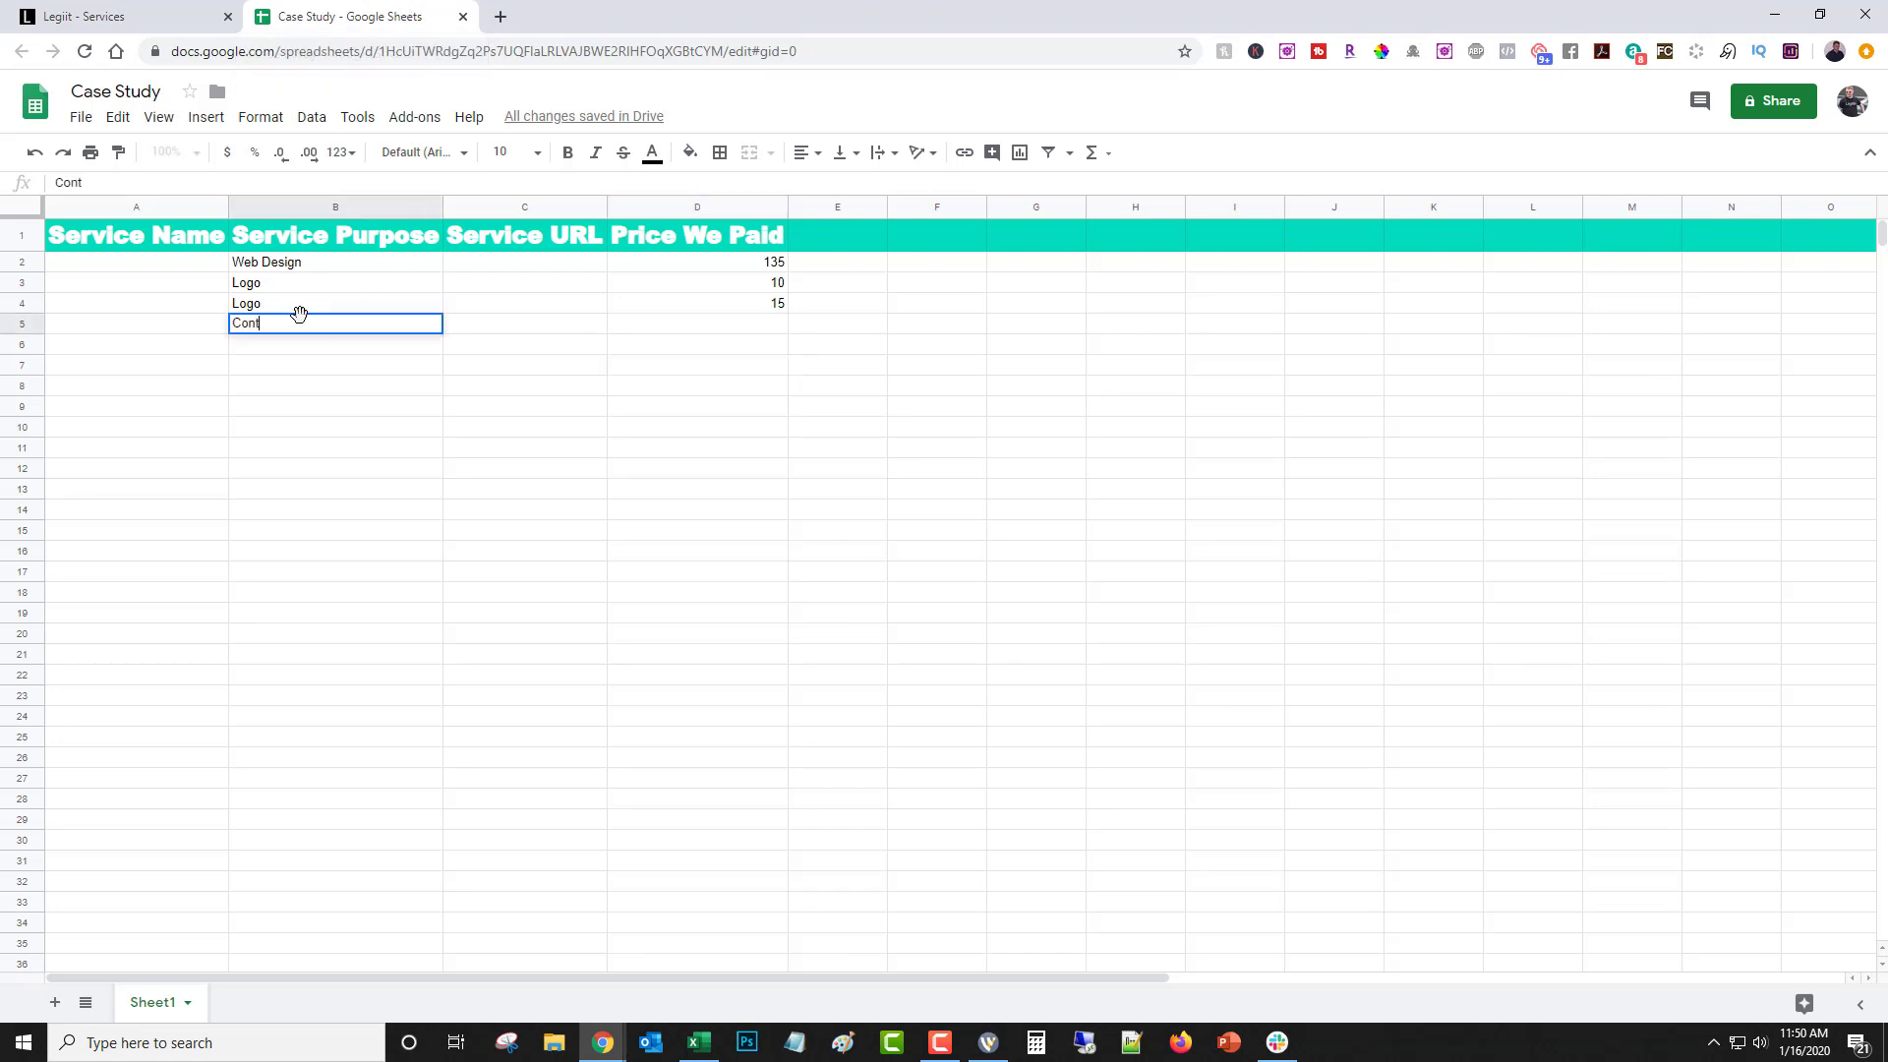
{"action": "type", "text": "ent"}
{"action": "key", "text": "Return"}
{"action": "left_click", "coordinate": [295, 326]}
{"action": "key", "text": "ctrl+c"}
{"action": "left_click_drag", "start_coordinate": [295, 342], "coordinate": [277, 452]}
{"action": "key", "text": "ctrl+v"}
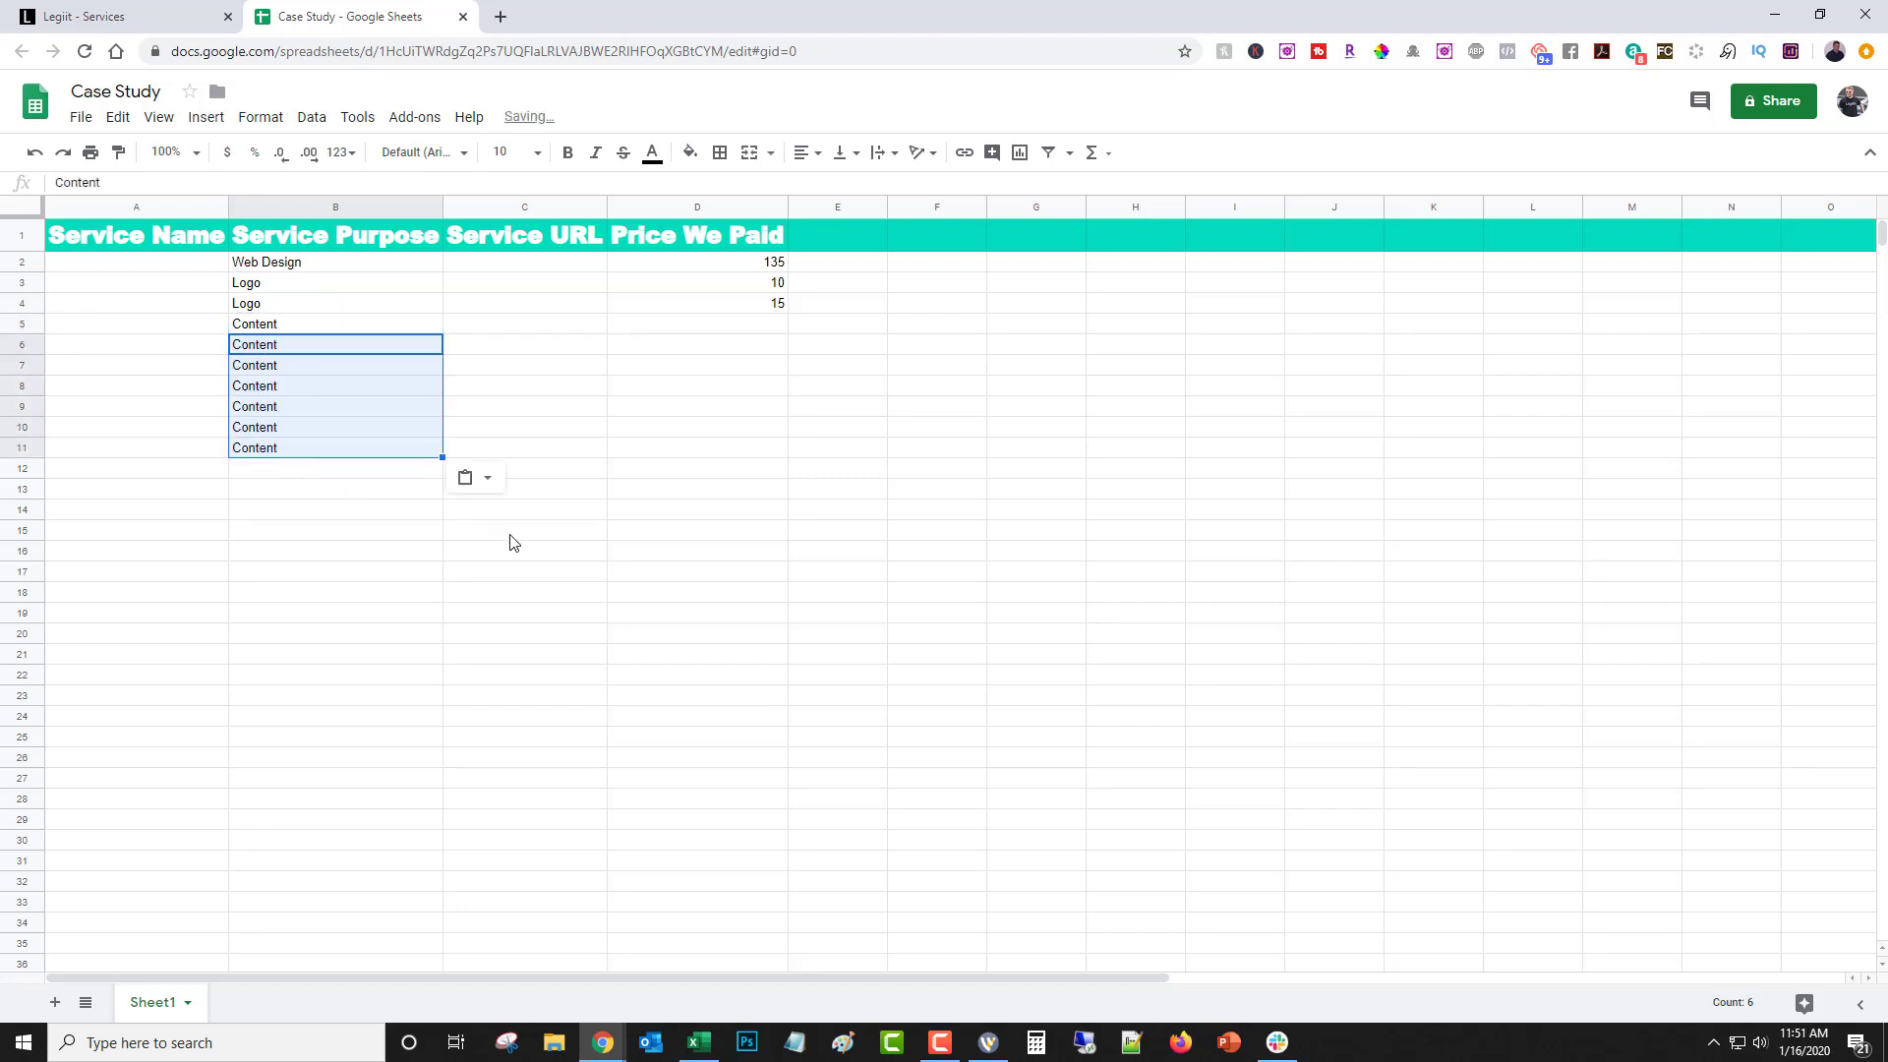
Record Content prices 10, 10, 10, 10 and 15 in D5:D9 after checking the Legiit orders
{"action": "left_click", "coordinate": [88, 15]}
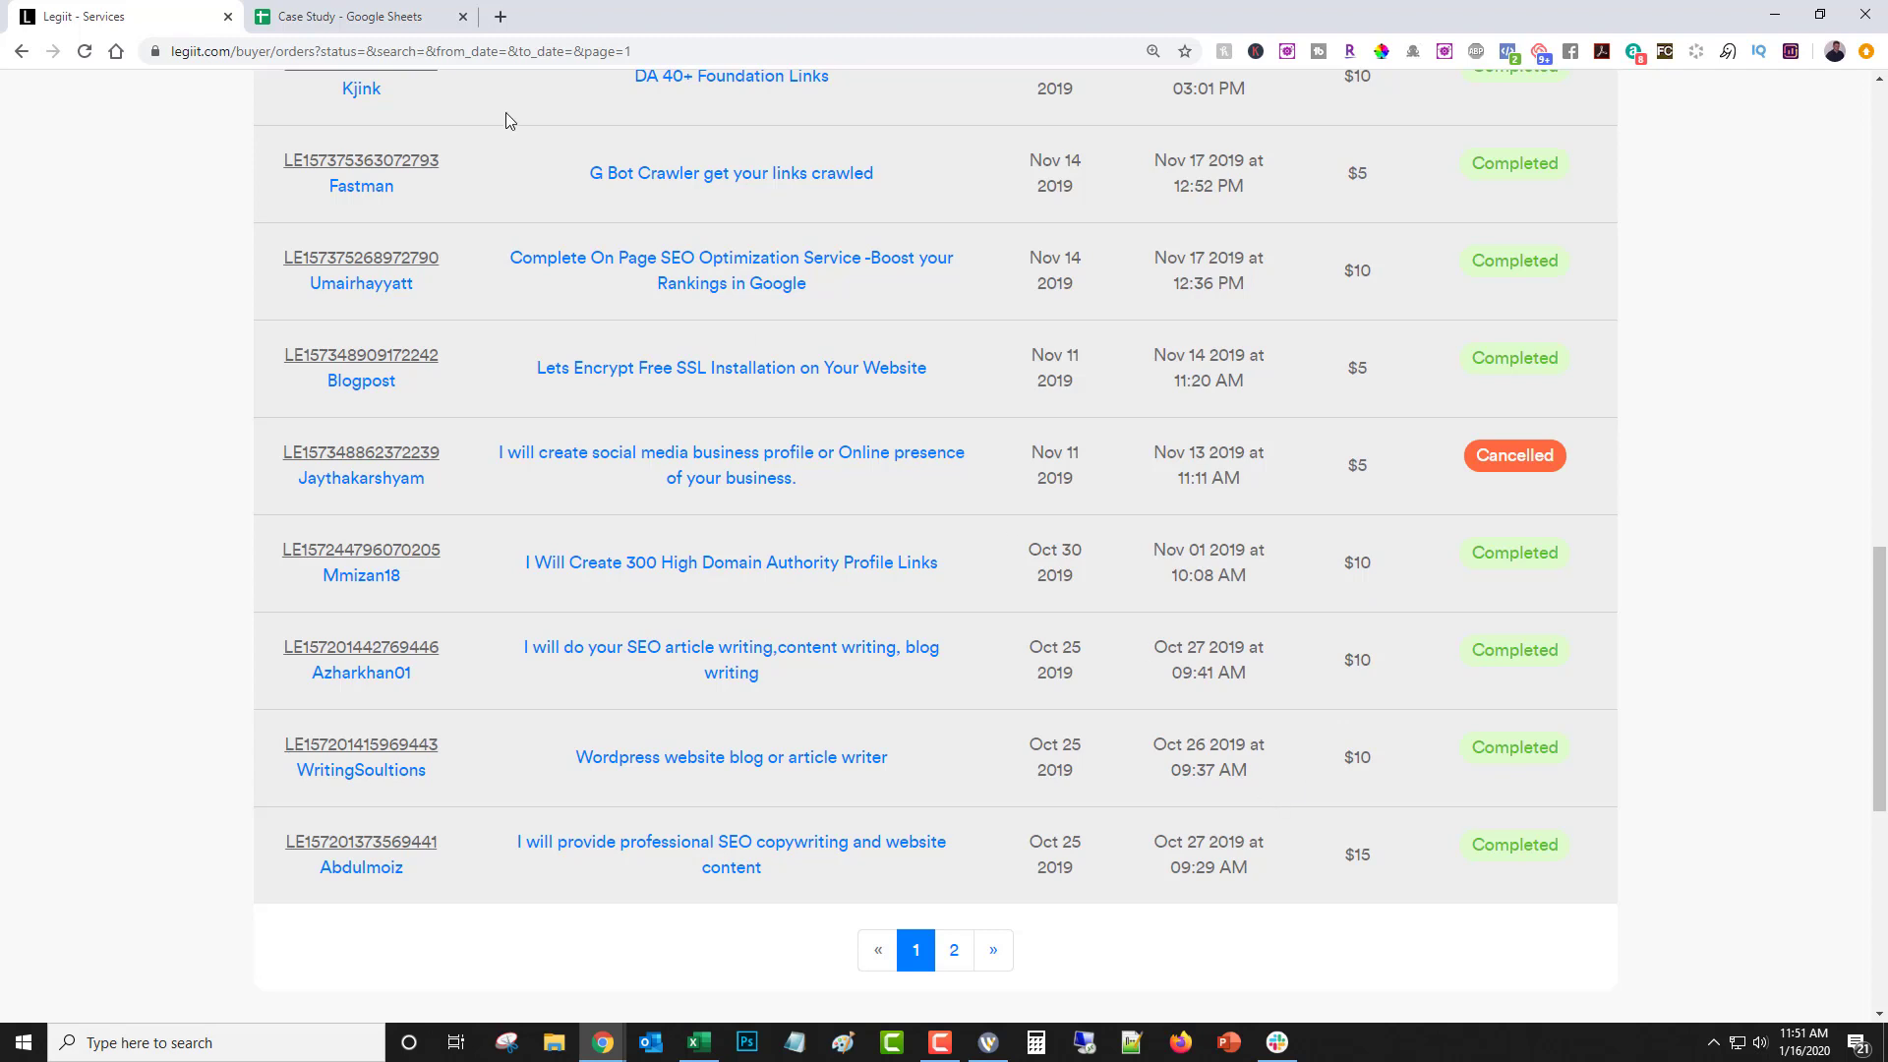
{"action": "left_click", "coordinate": [339, 16]}
{"action": "left_click", "coordinate": [746, 330]}
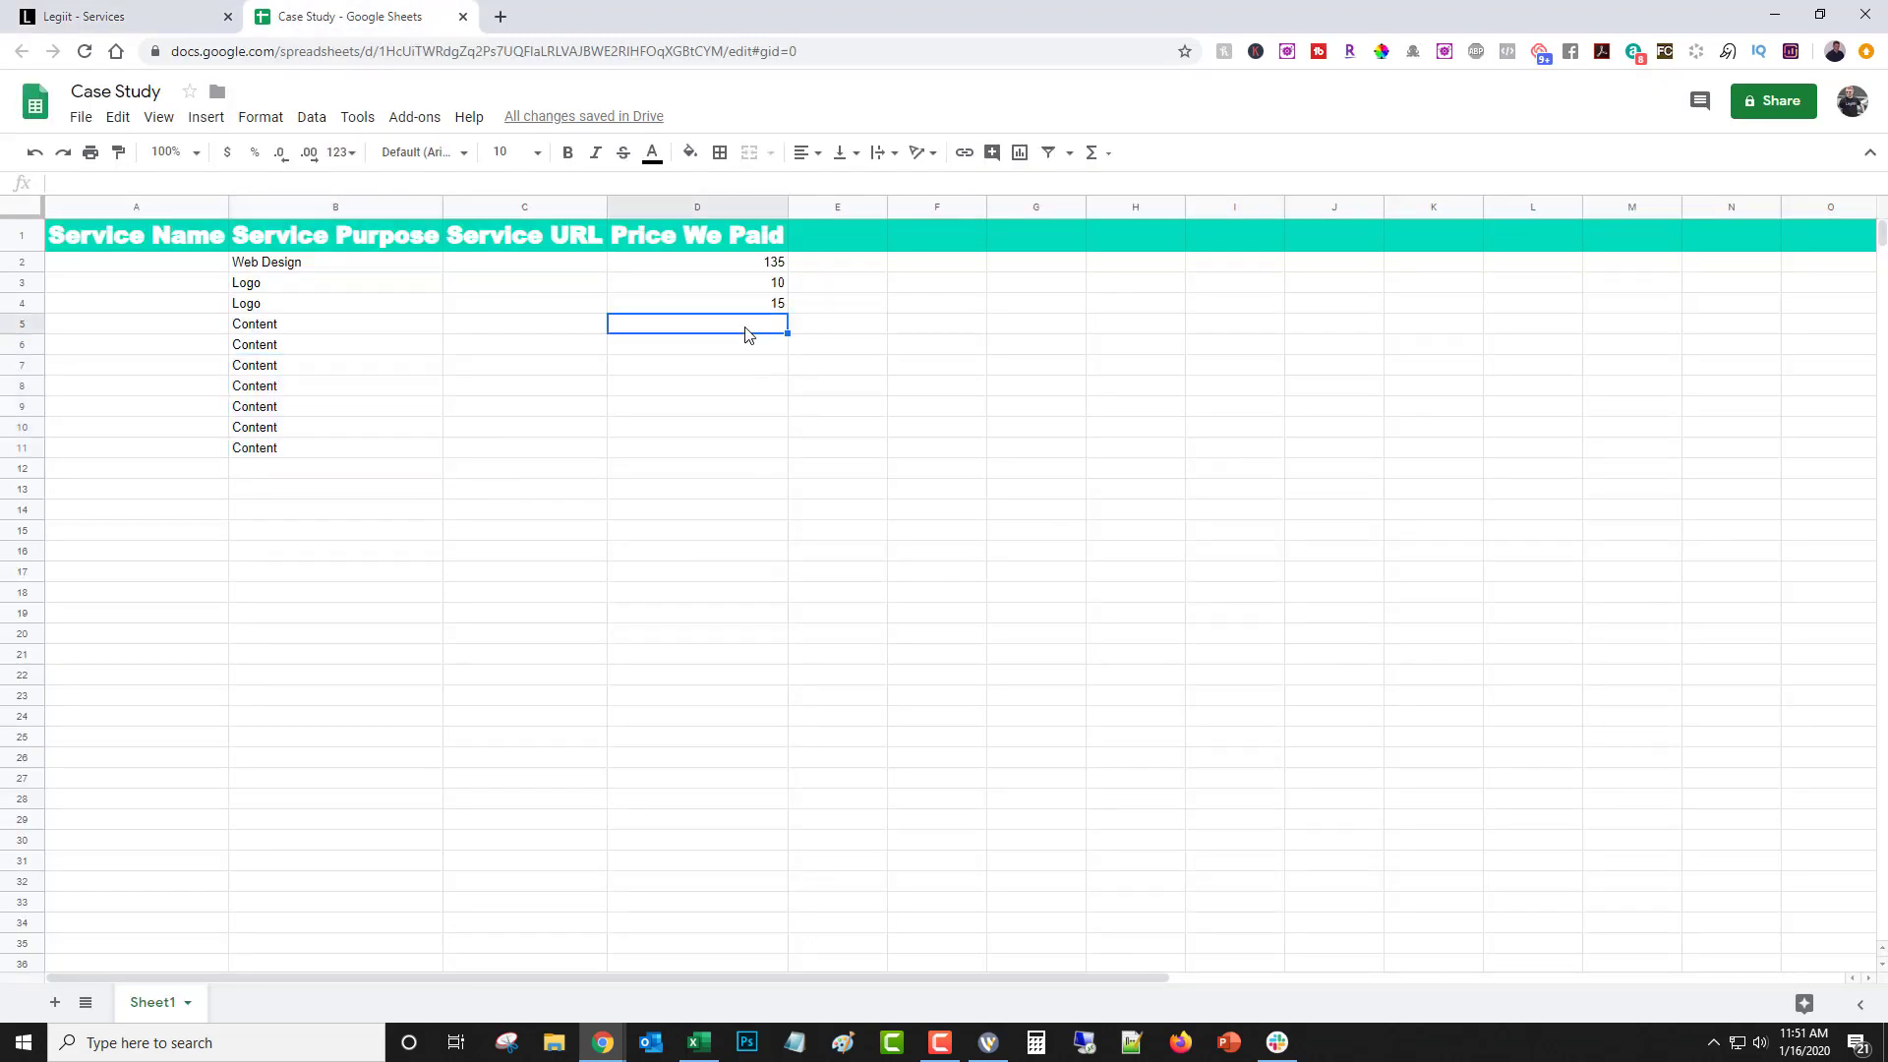
{"action": "type", "text": "10"}
{"action": "key", "text": "Return"}
{"action": "type", "text": "10"}
{"action": "key", "text": "Return"}
{"action": "type", "text": "10"}
{"action": "key", "text": "Return"}
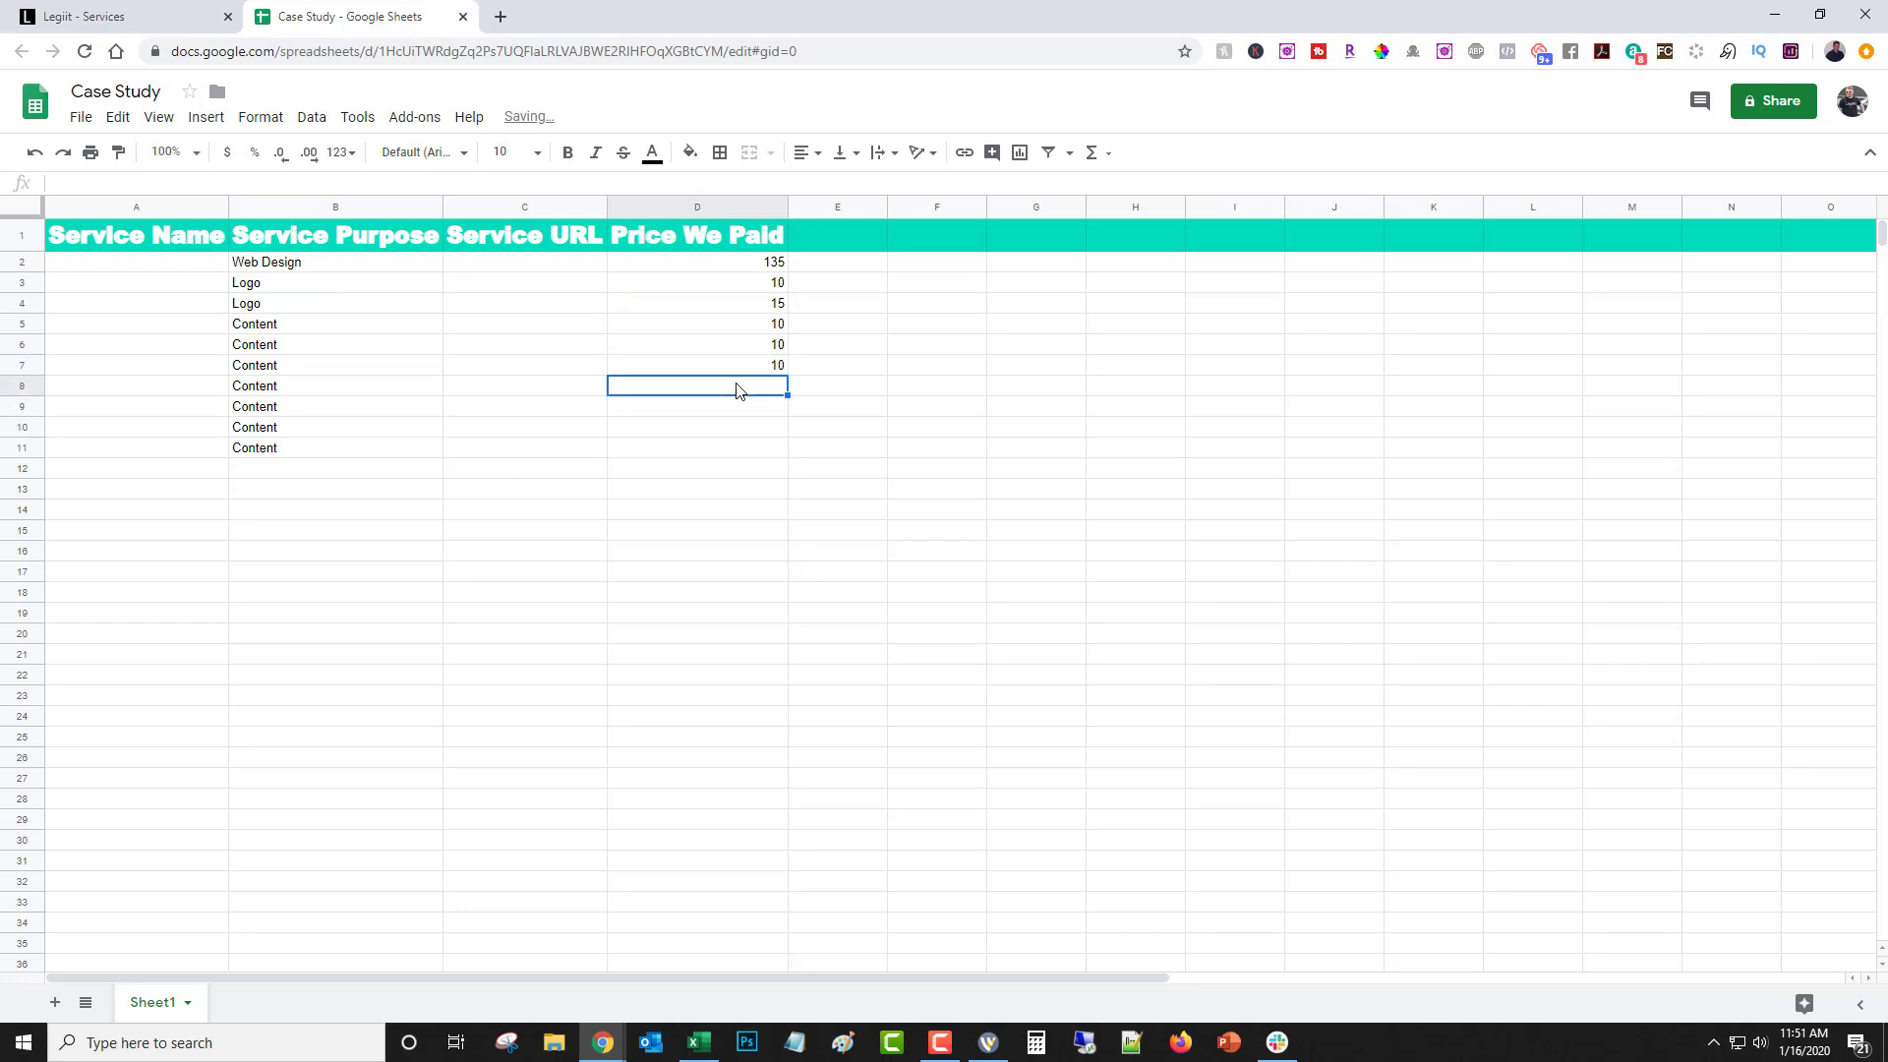
{"action": "type", "text": "10"}
{"action": "key", "text": "Return"}
{"action": "type", "text": "15"}
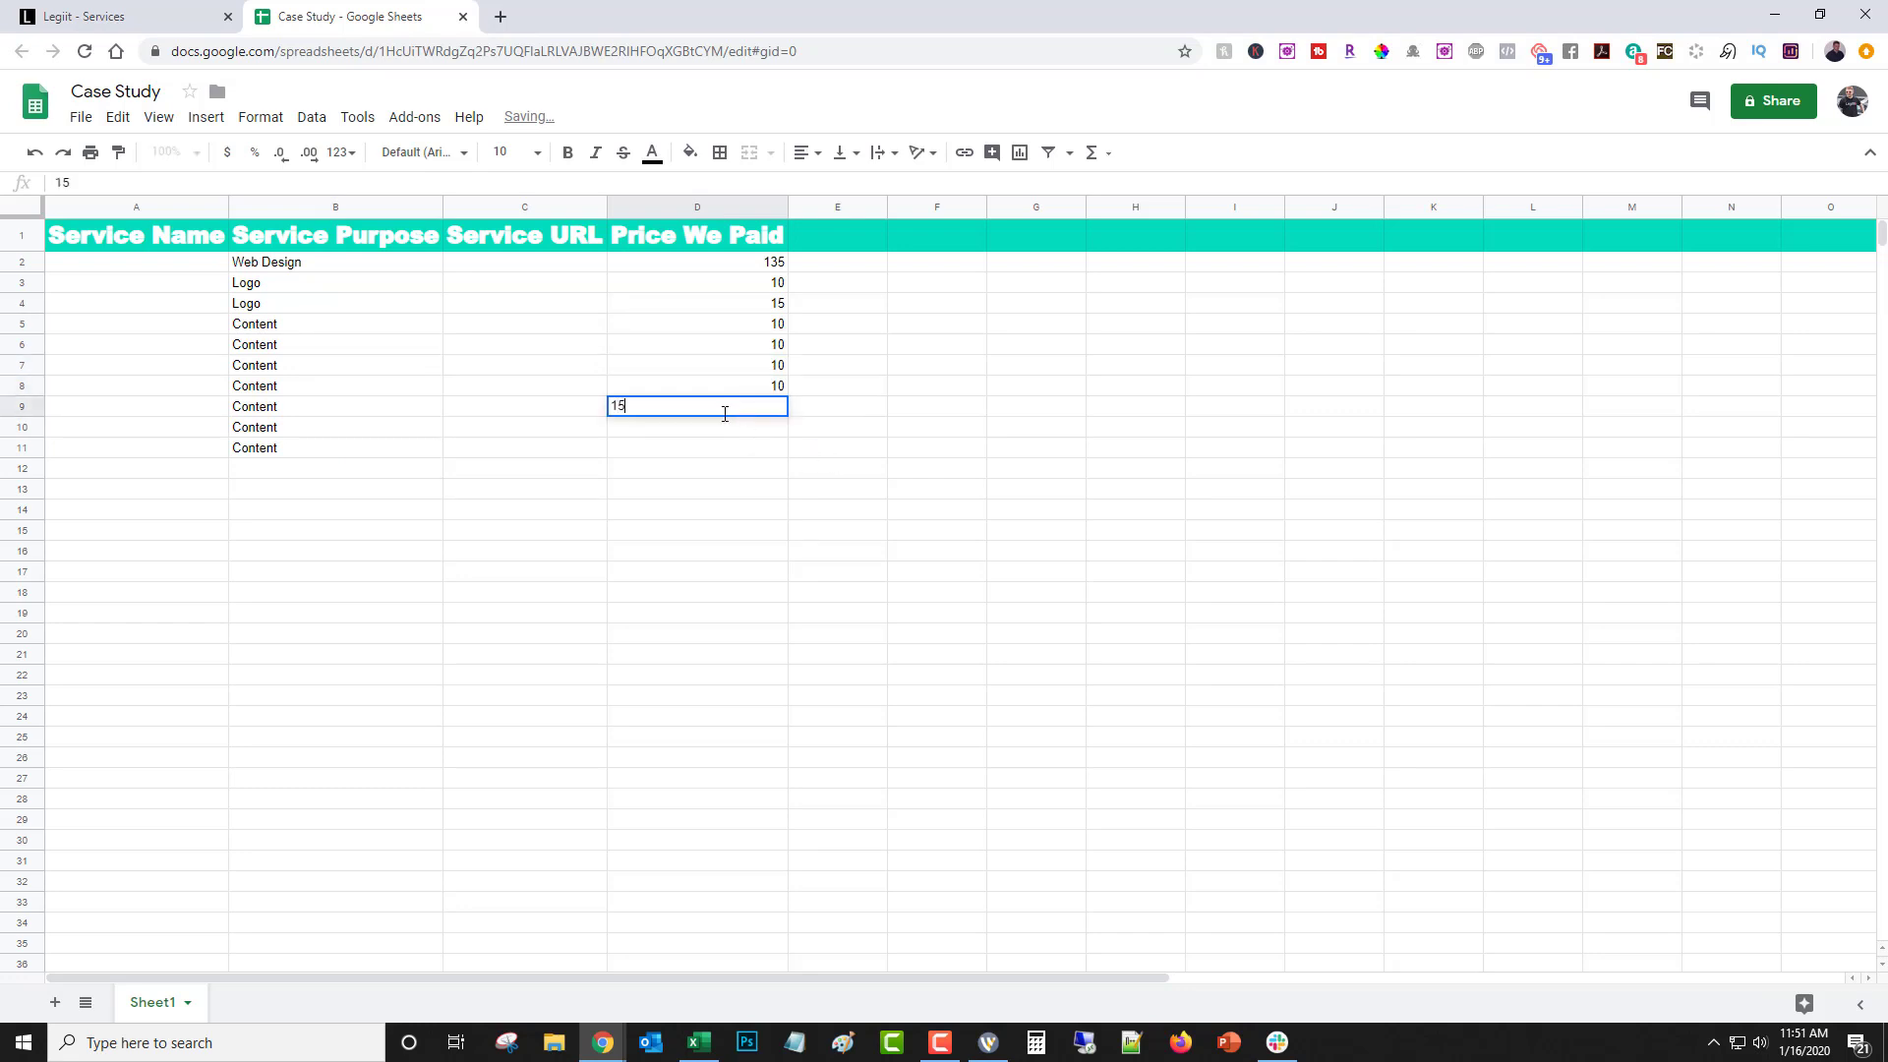
{"action": "key", "text": "Return"}
Check page 2 of the orders, record prices 7 and 15 for D10:D11, and start row 12's service name
{"action": "key", "text": "ctrl+shift+Tab"}
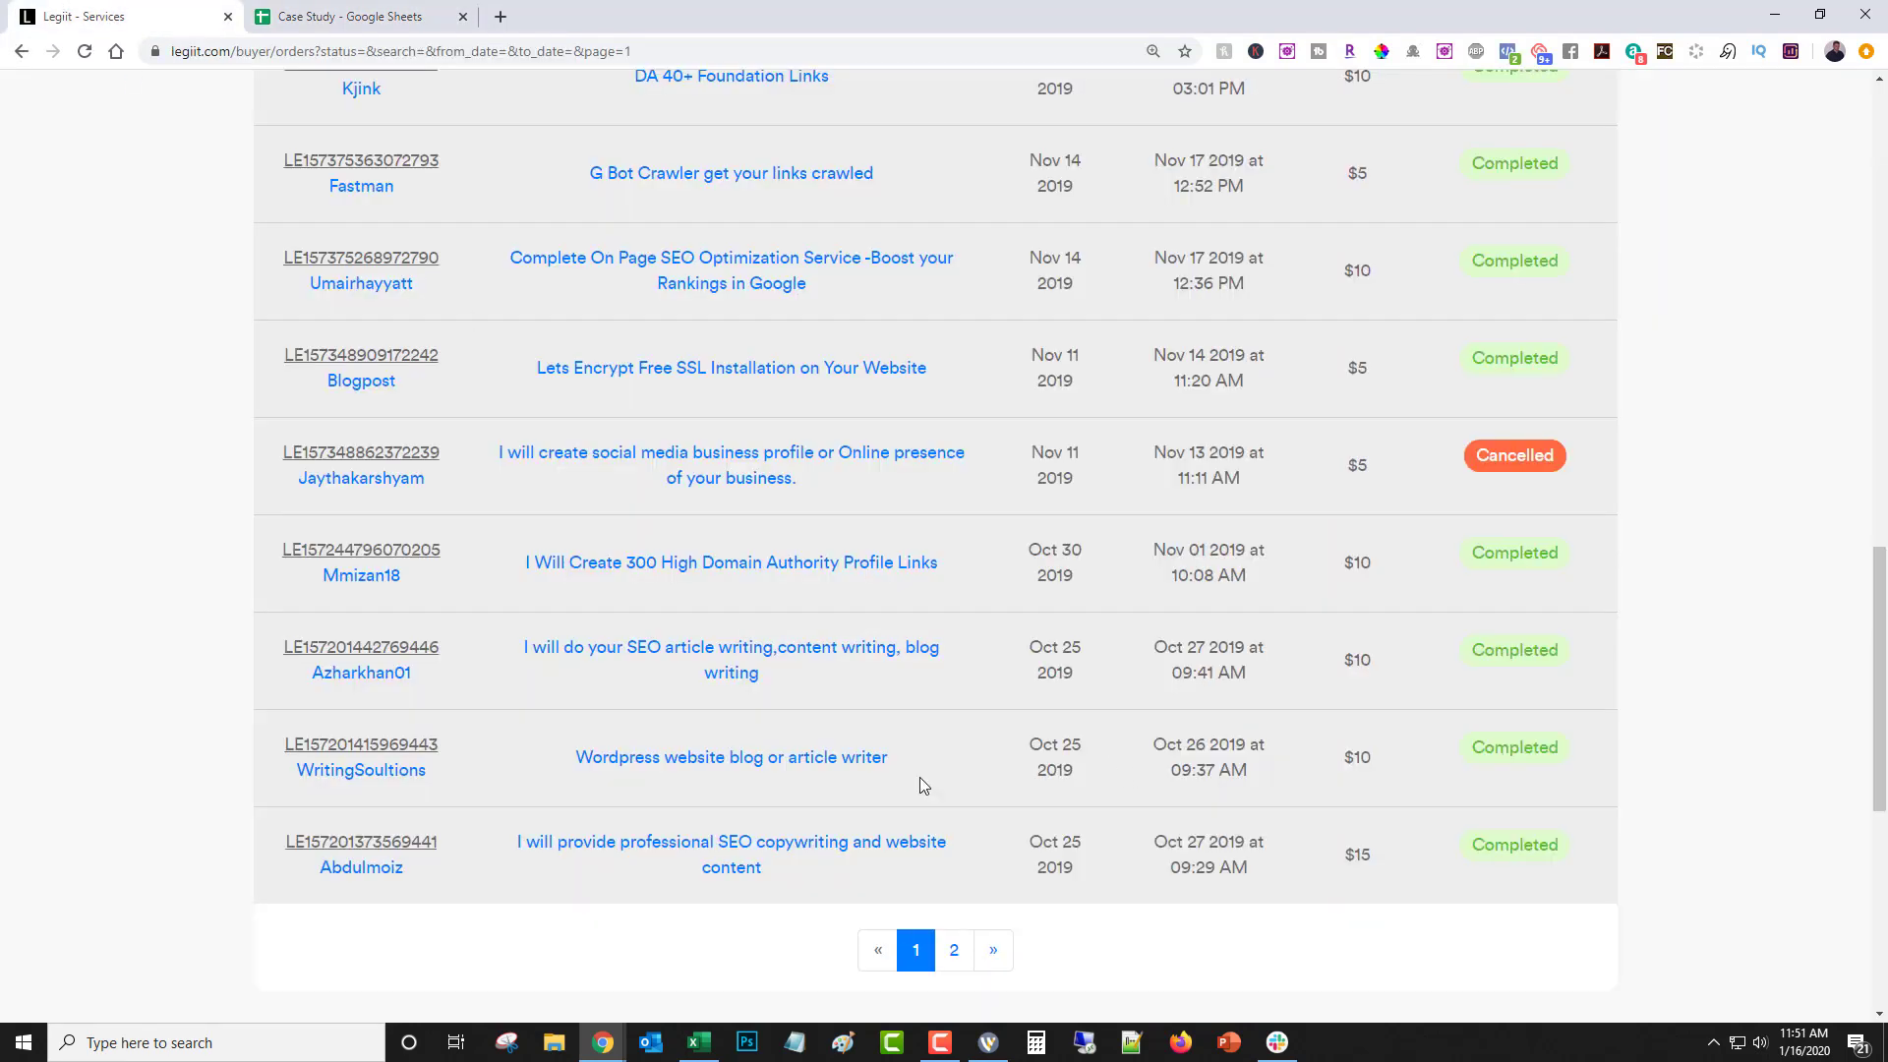
{"action": "left_click", "coordinate": [953, 951]}
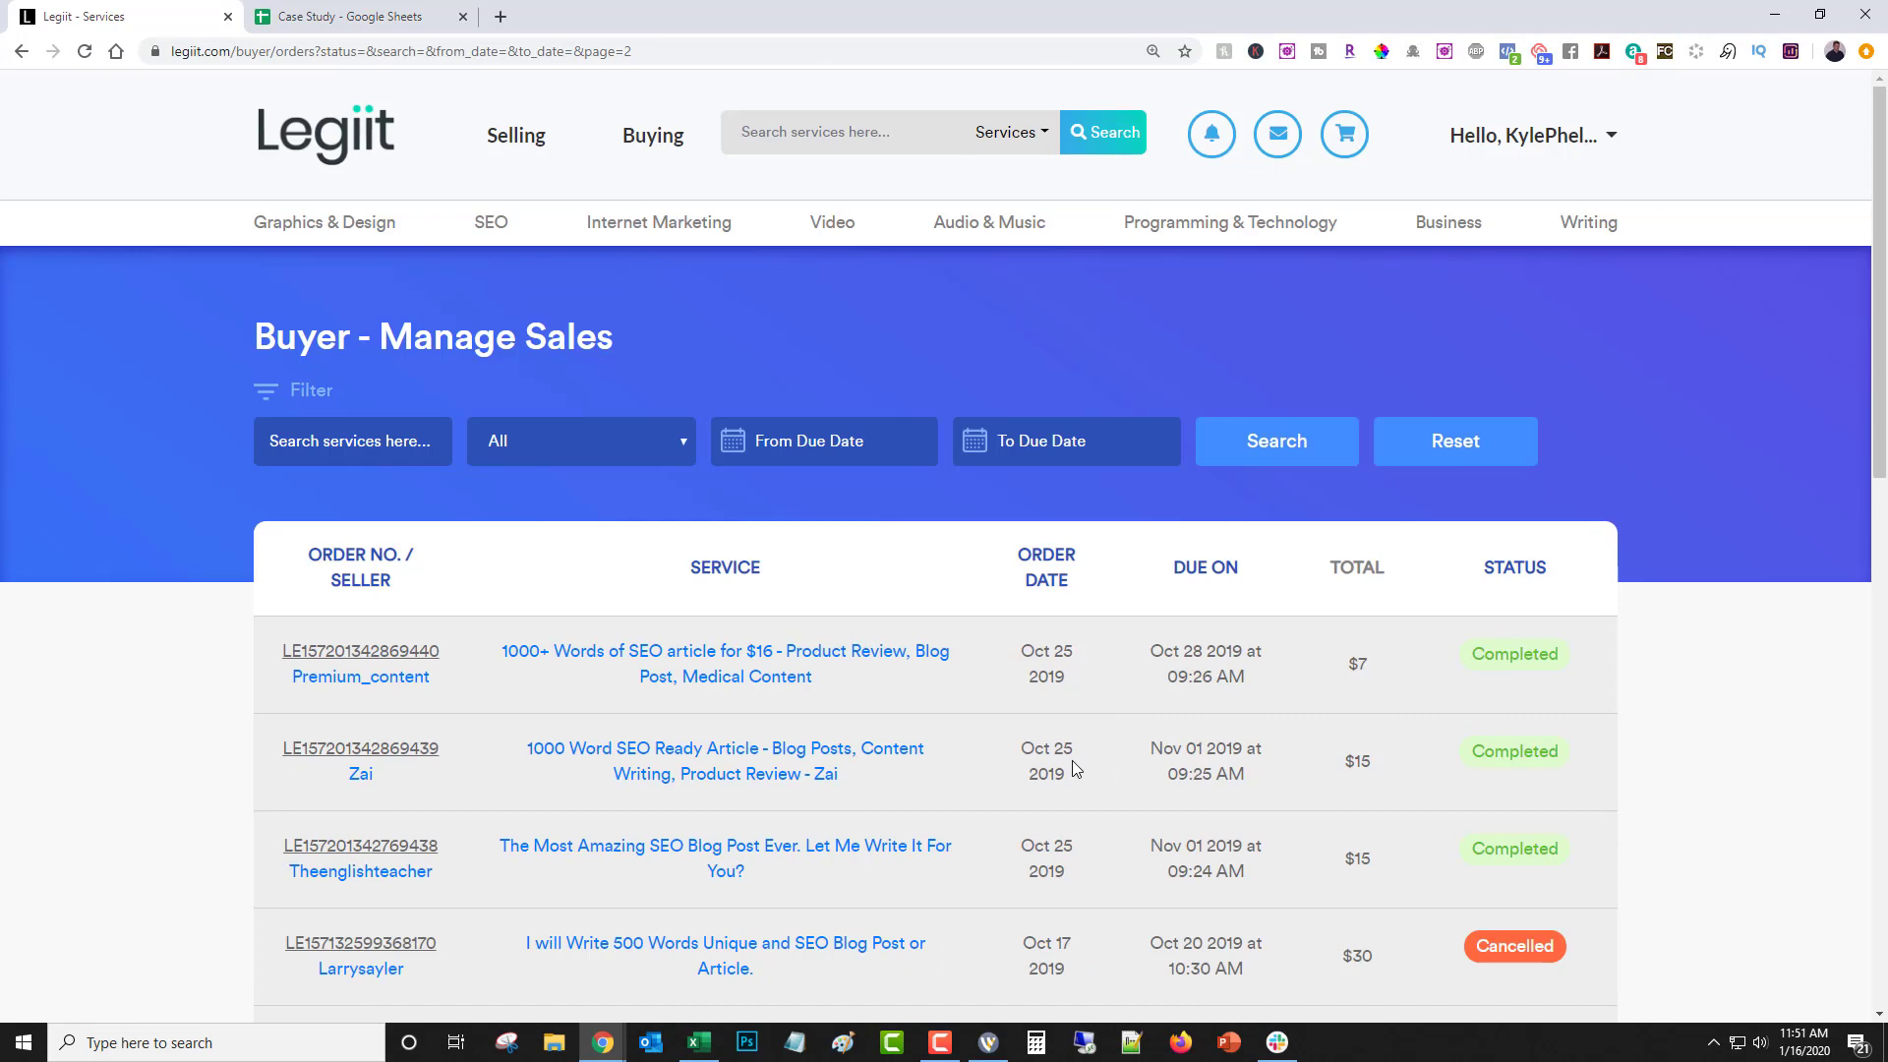
{"action": "scroll", "coordinate": [1224, 849], "scroll_direction": "down", "scroll_amount": 3}
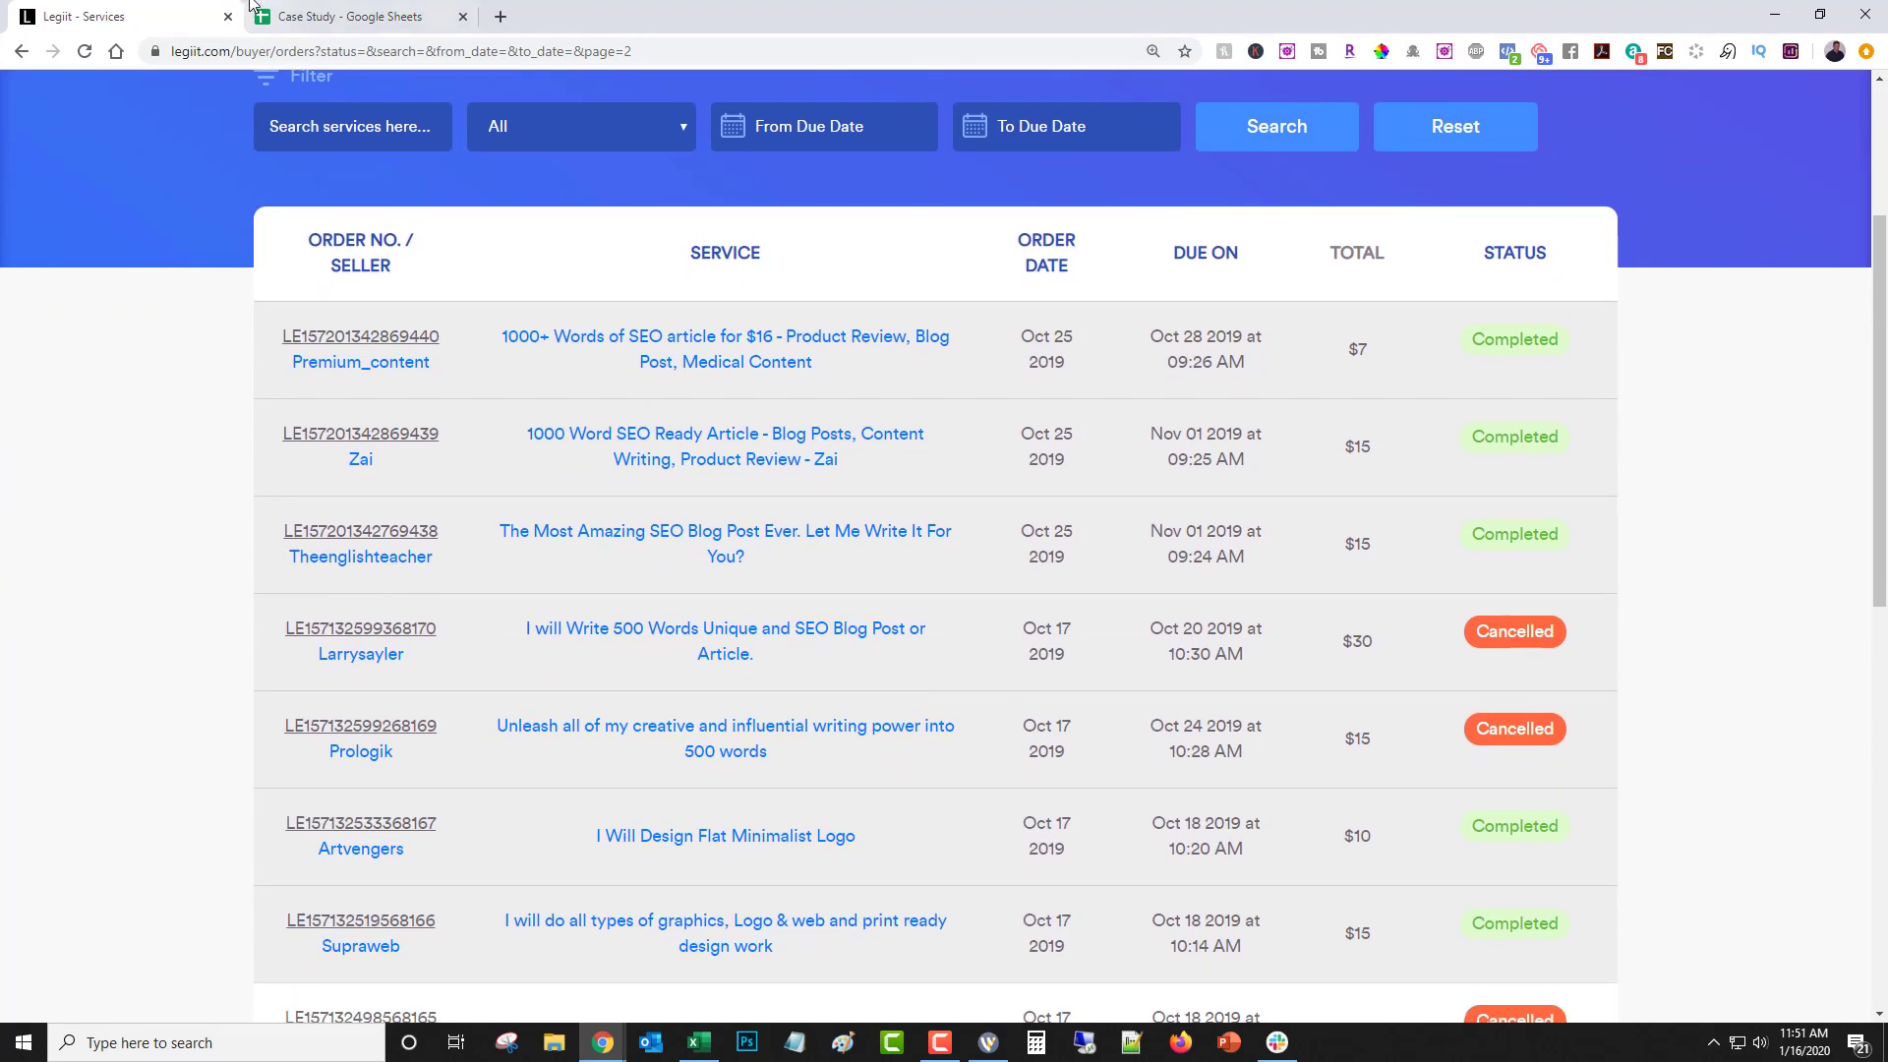
{"action": "left_click", "coordinate": [339, 17]}
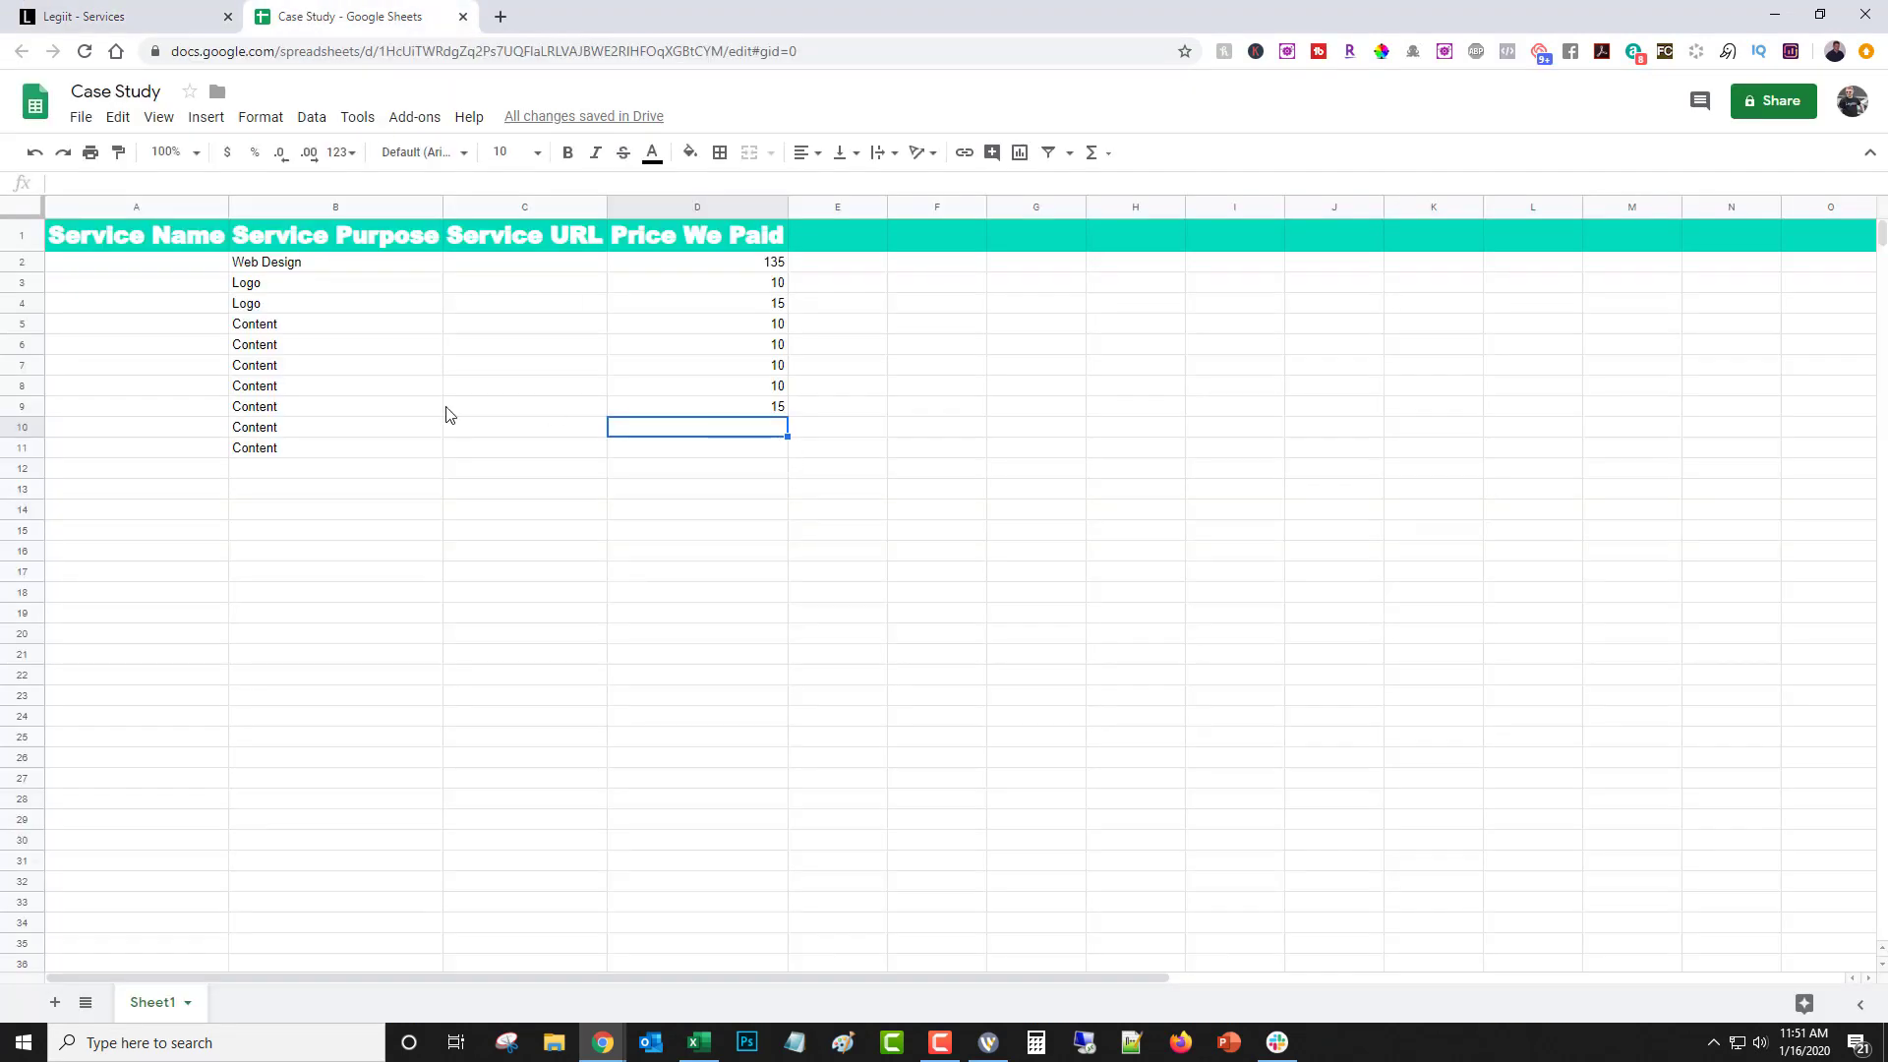
{"action": "type", "text": "7"}
{"action": "key", "text": "Return"}
{"action": "type", "text": "15"}
{"action": "key", "text": "Return"}
{"action": "type", "text": "15"}
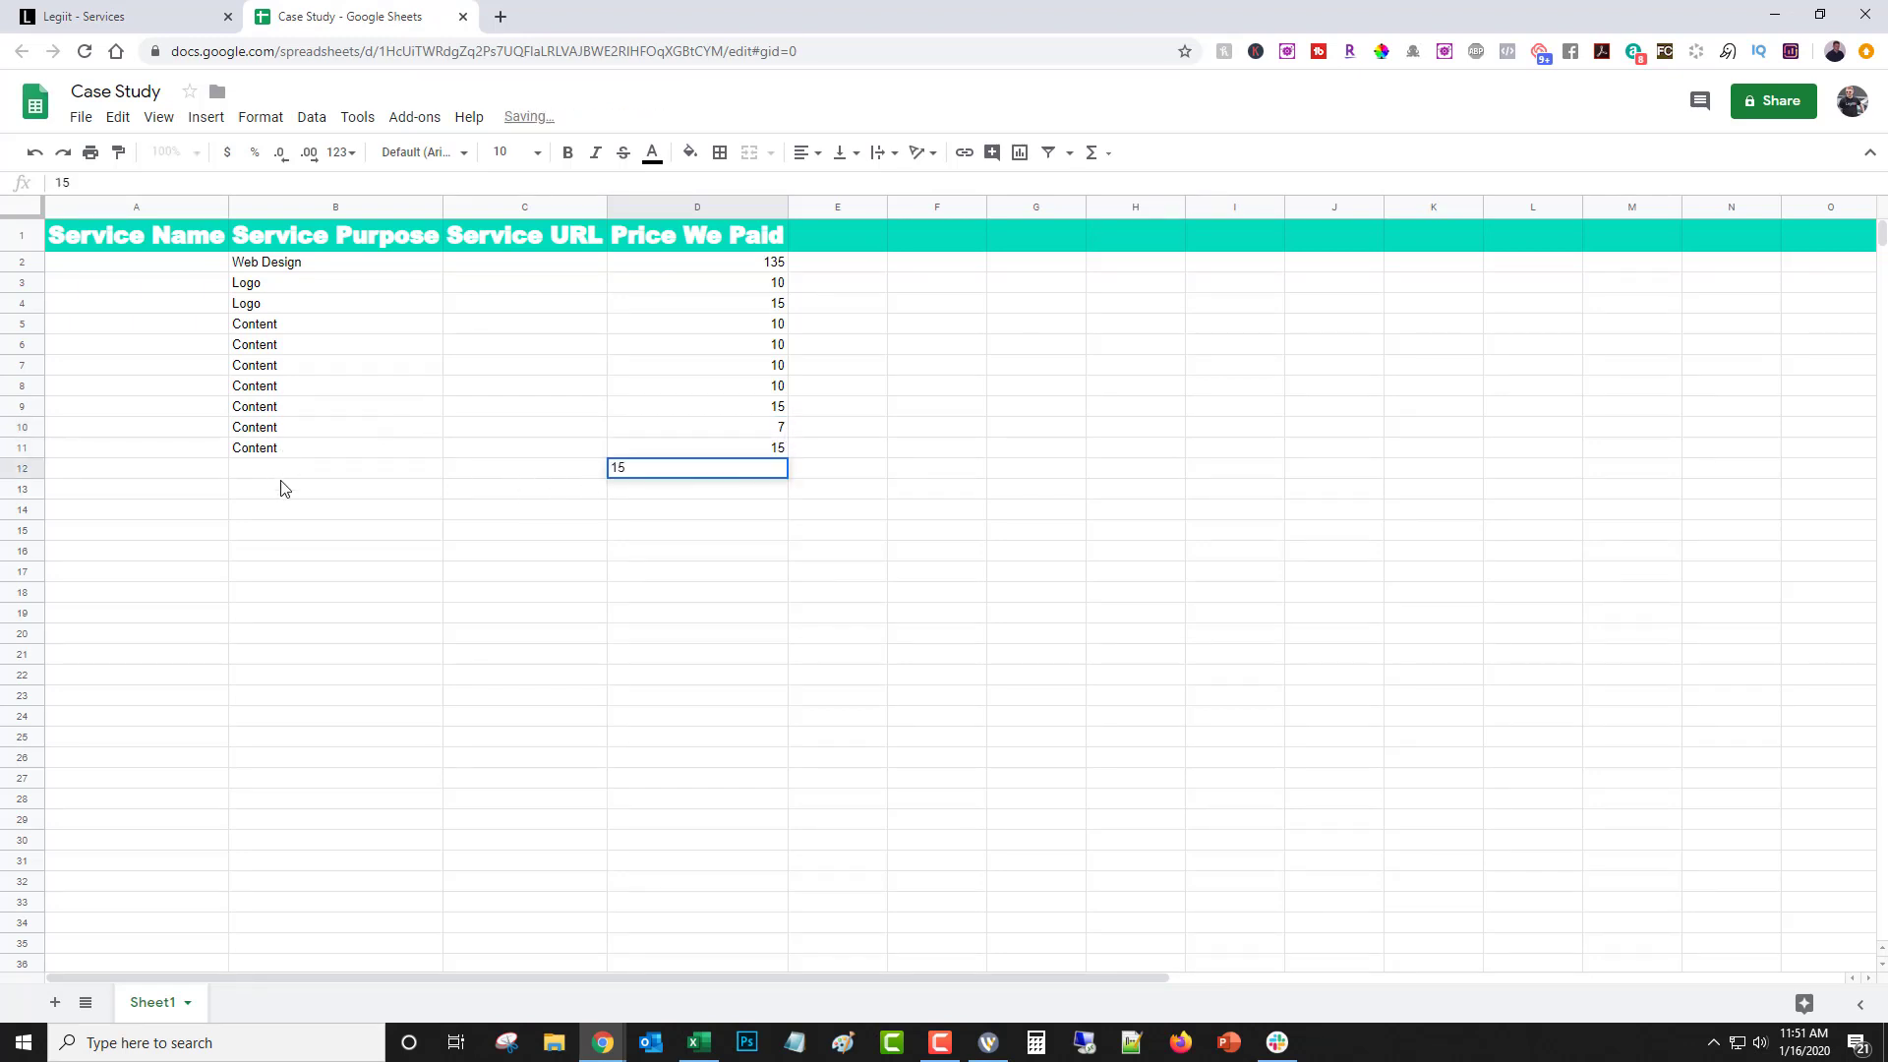
{"action": "left_click", "coordinate": [280, 475]}
{"action": "type", "text": "Content"}
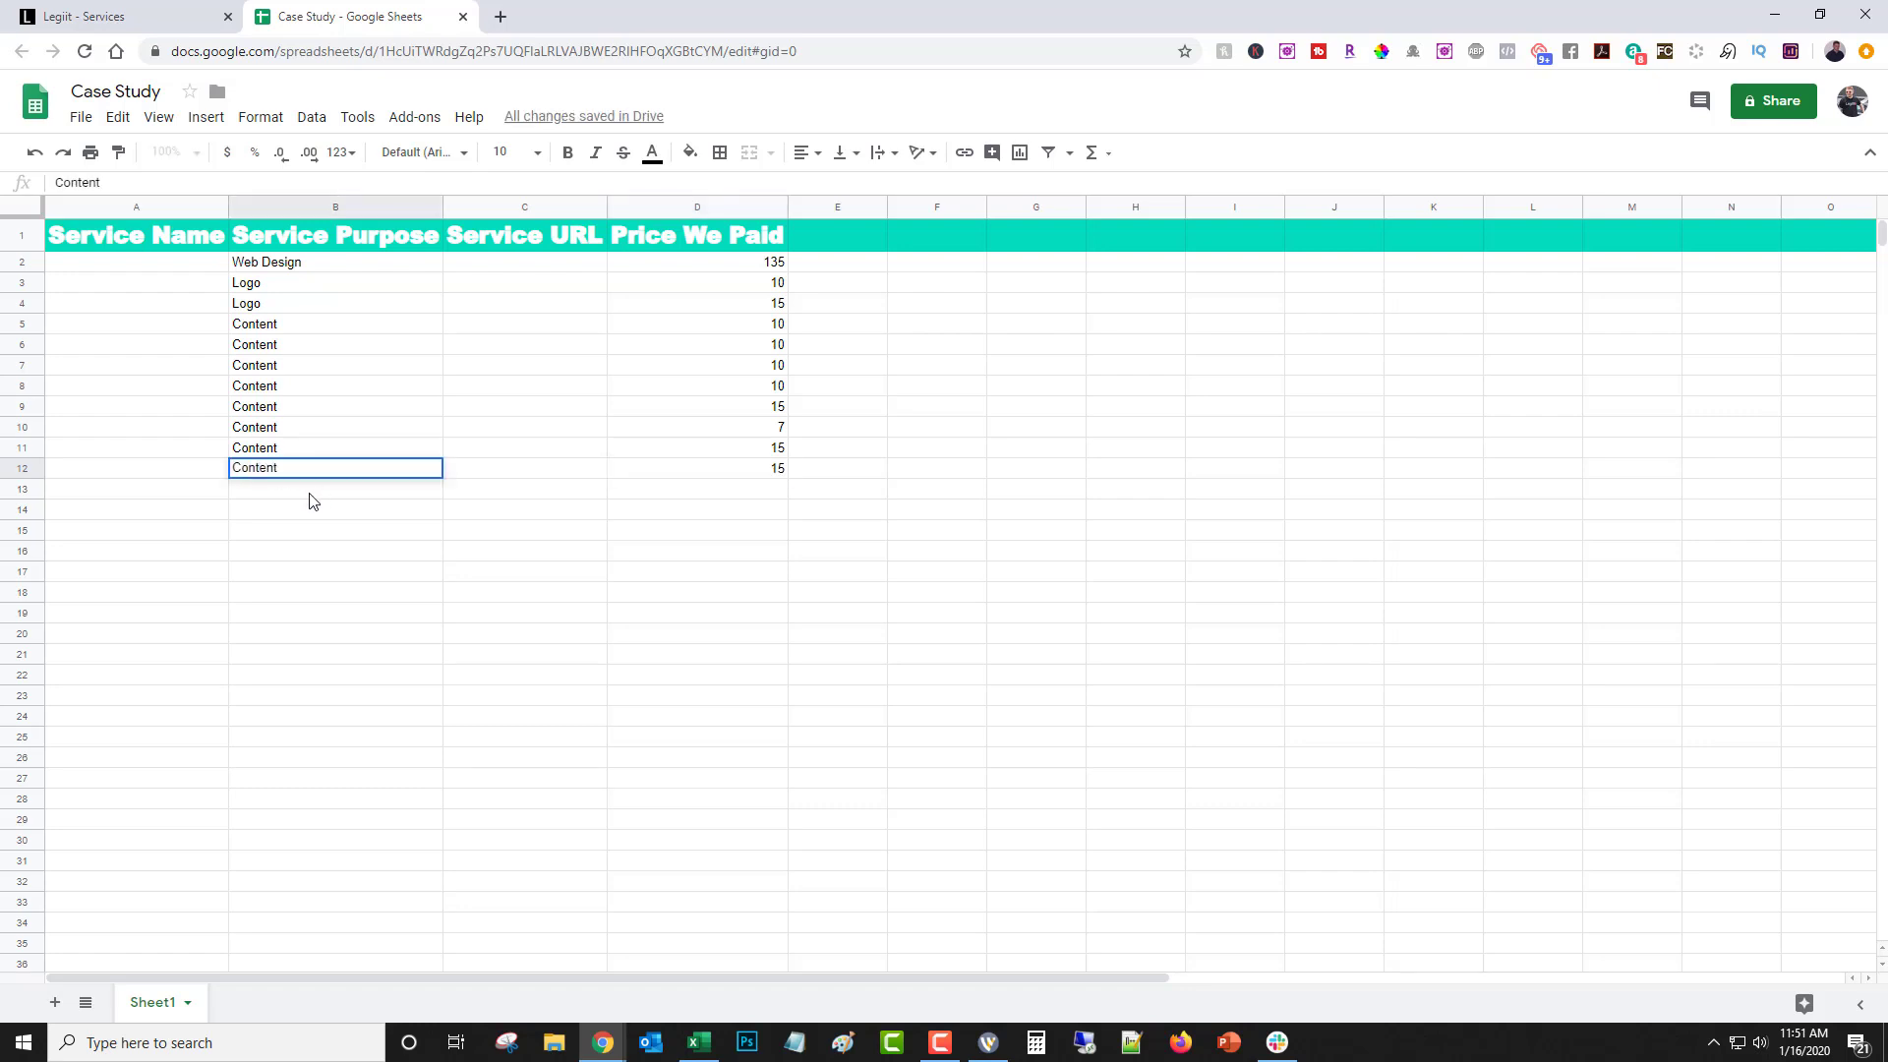
Confirm the row 12 Content entry and bring up page 1 of the Legiit orders
{"action": "key", "text": "Return"}
{"action": "left_click", "coordinate": [99, 16]}
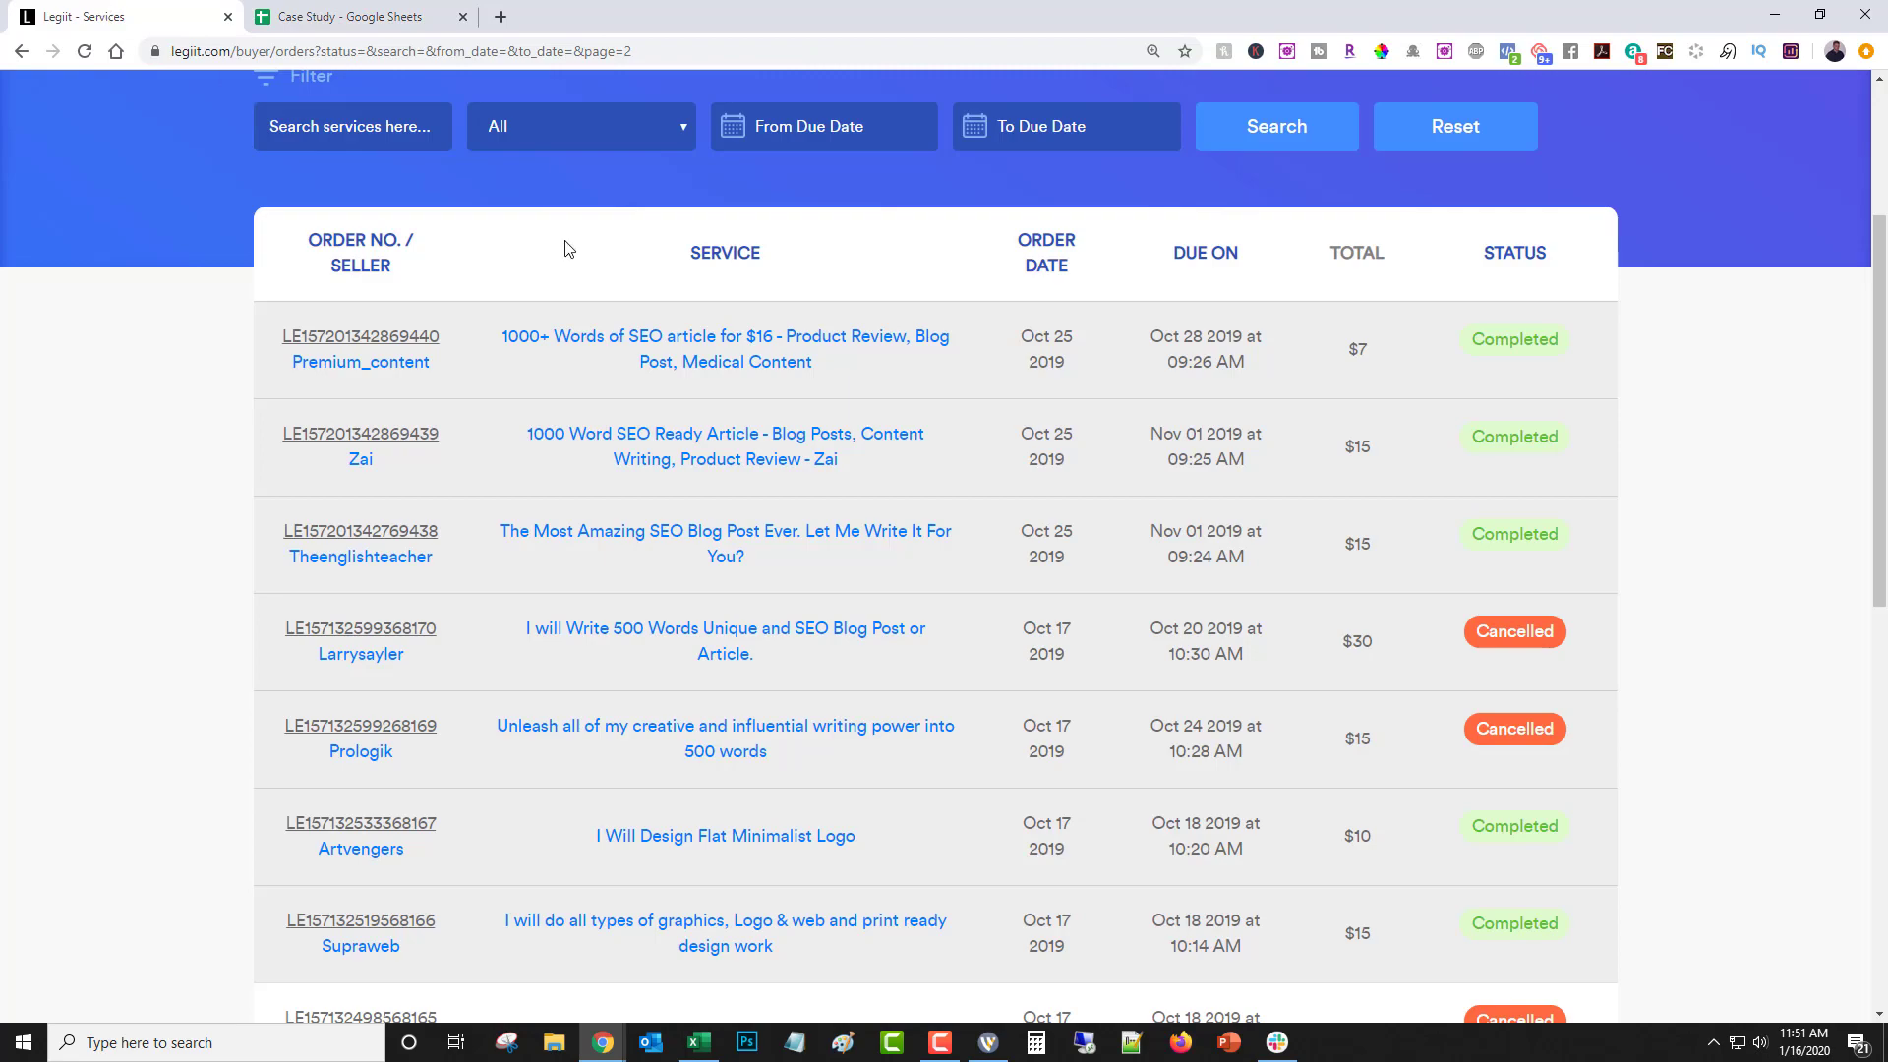
{"action": "scroll", "coordinate": [795, 362], "scroll_direction": "down", "scroll_amount": 5}
{"action": "scroll", "coordinate": [1115, 568], "scroll_direction": "down", "scroll_amount": 5}
{"action": "scroll", "coordinate": [946, 575], "scroll_direction": "up", "scroll_amount": 3}
{"action": "scroll", "coordinate": [947, 576], "scroll_direction": "up", "scroll_amount": 1}
{"action": "left_click", "coordinate": [915, 562]}
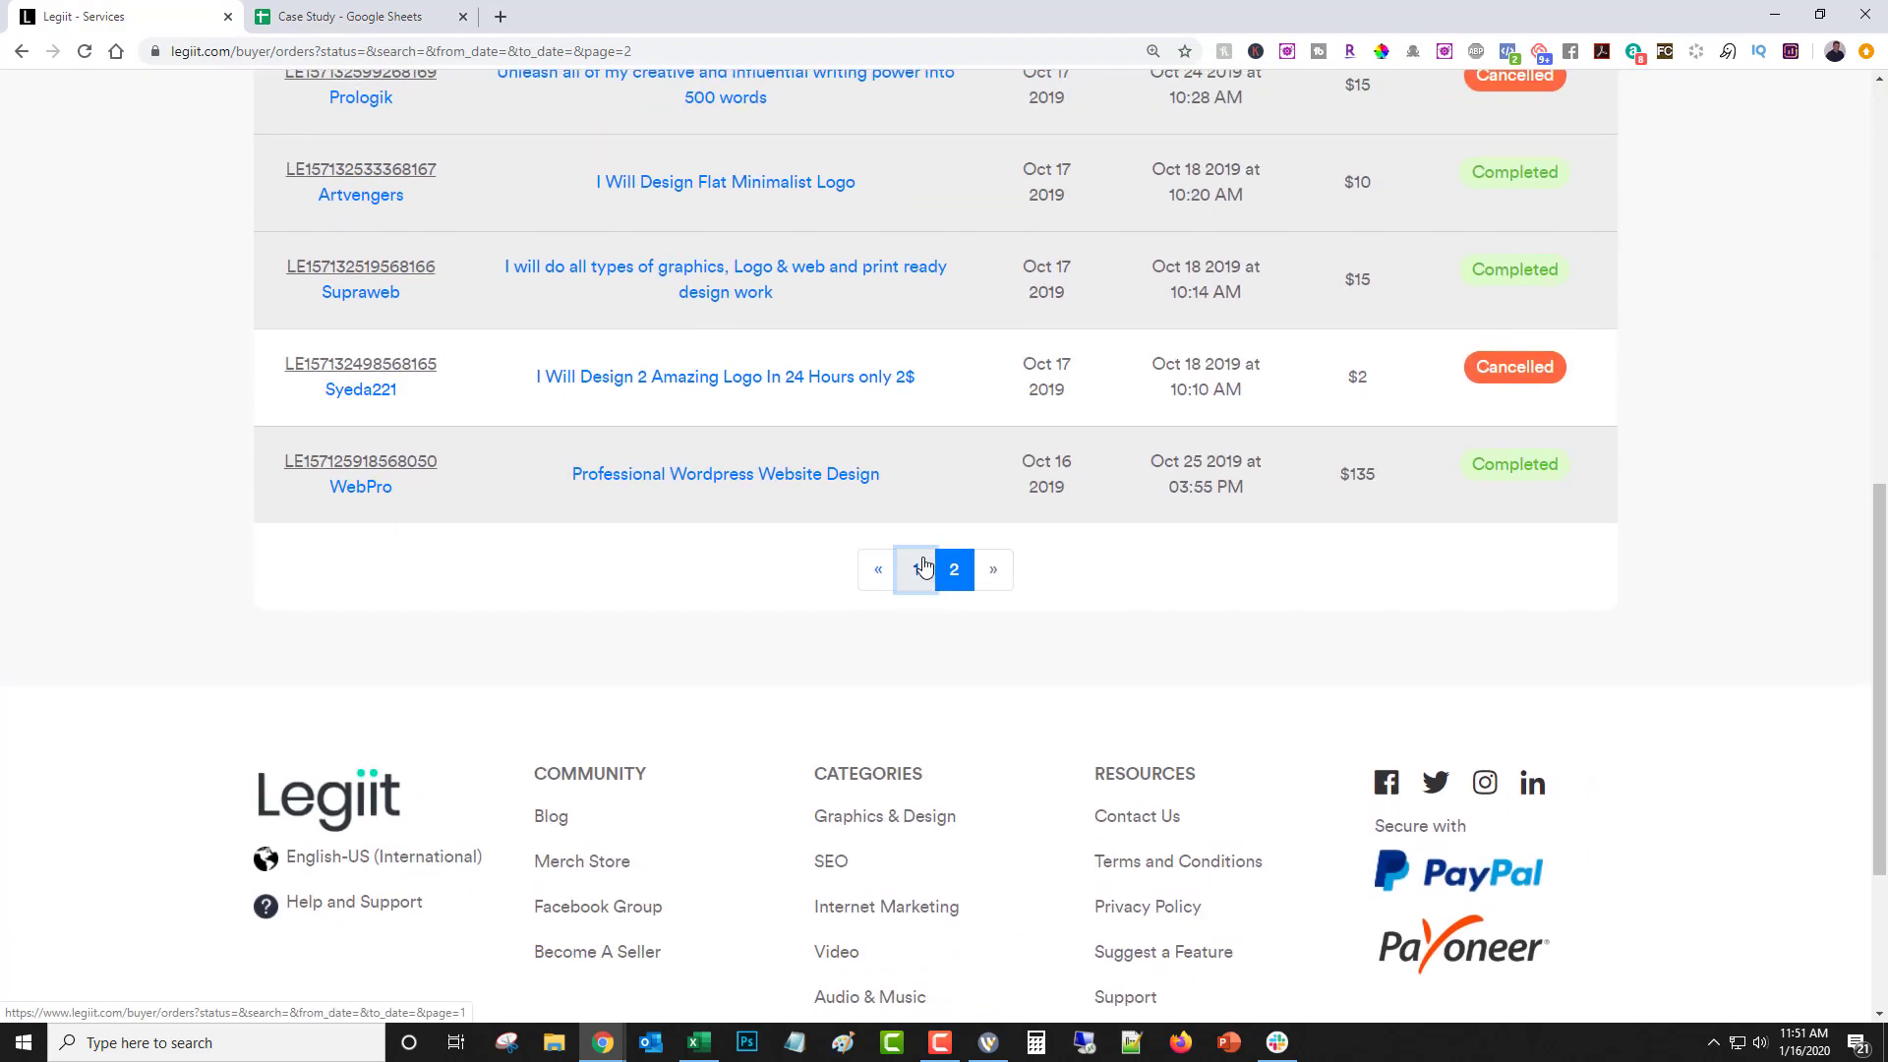
{"action": "scroll", "coordinate": [928, 566], "scroll_direction": "down", "scroll_amount": 5}
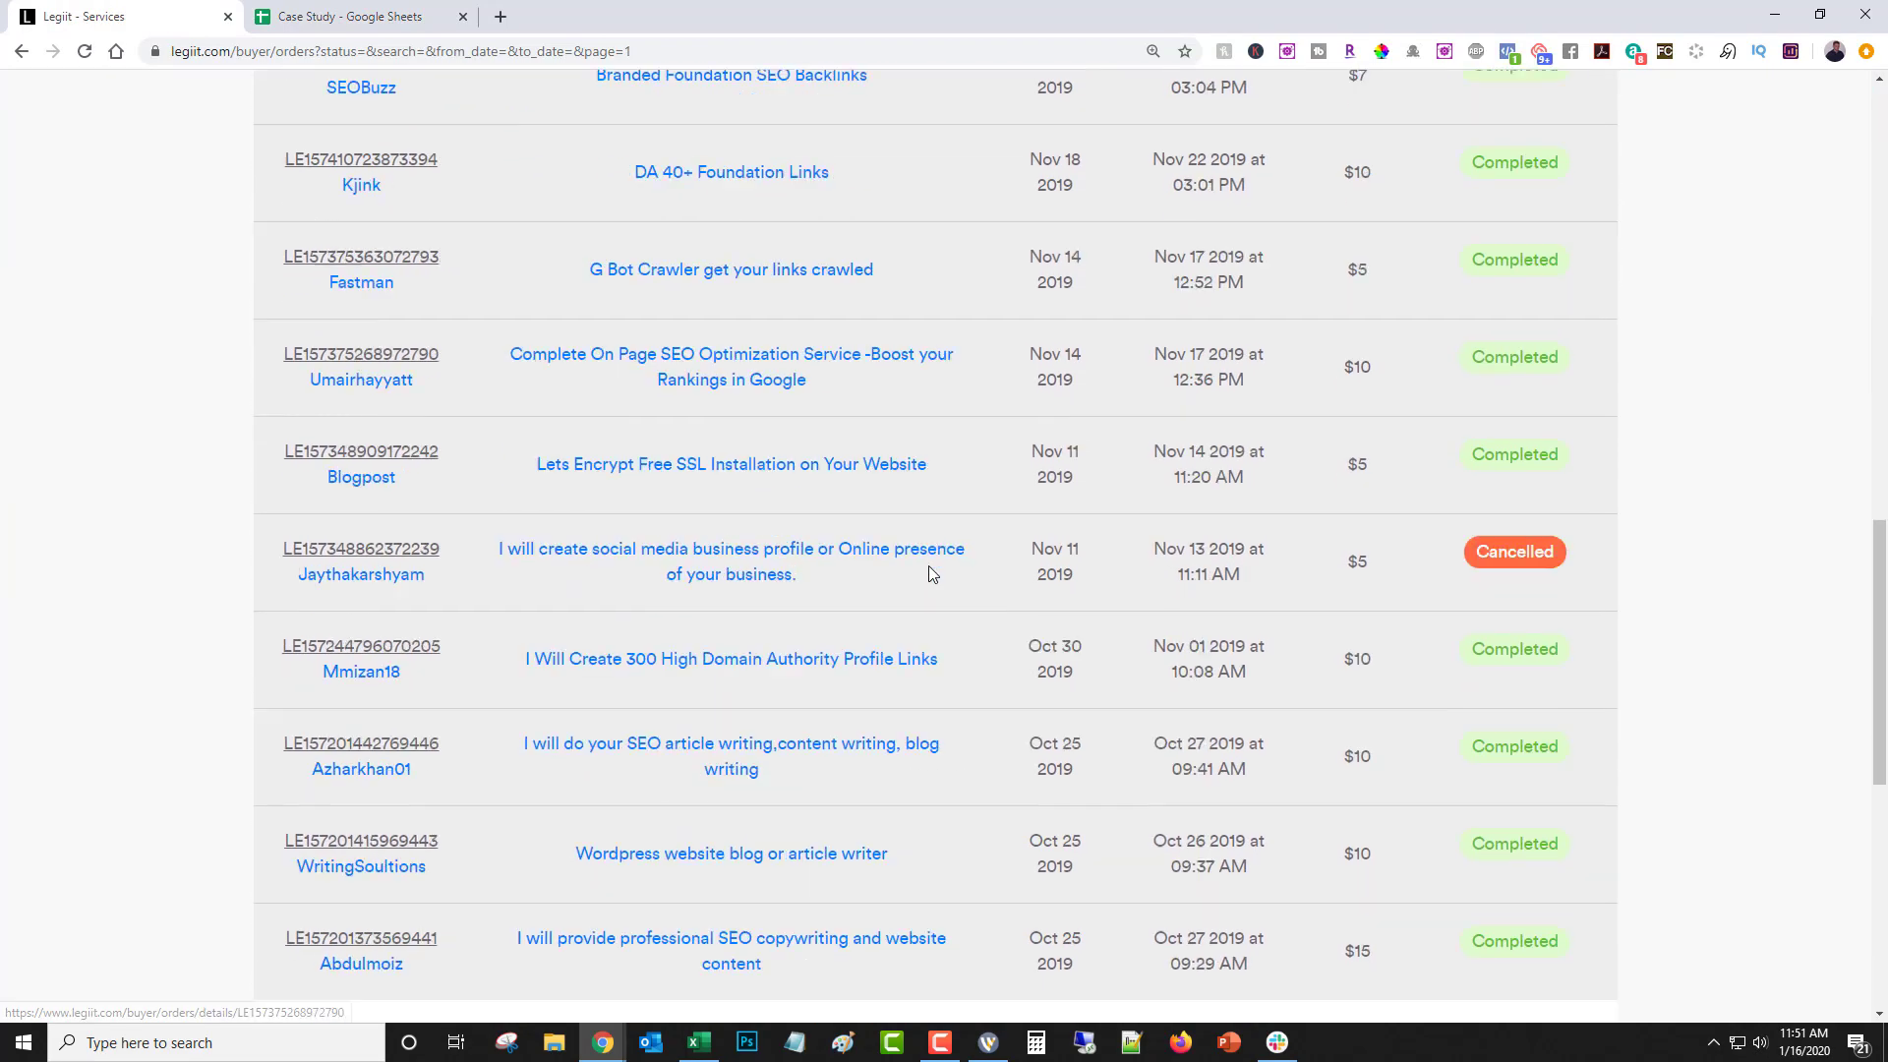
{"action": "scroll", "coordinate": [929, 564], "scroll_direction": "down", "scroll_amount": 5}
{"action": "scroll", "coordinate": [927, 564], "scroll_direction": "down", "scroll_amount": 3}
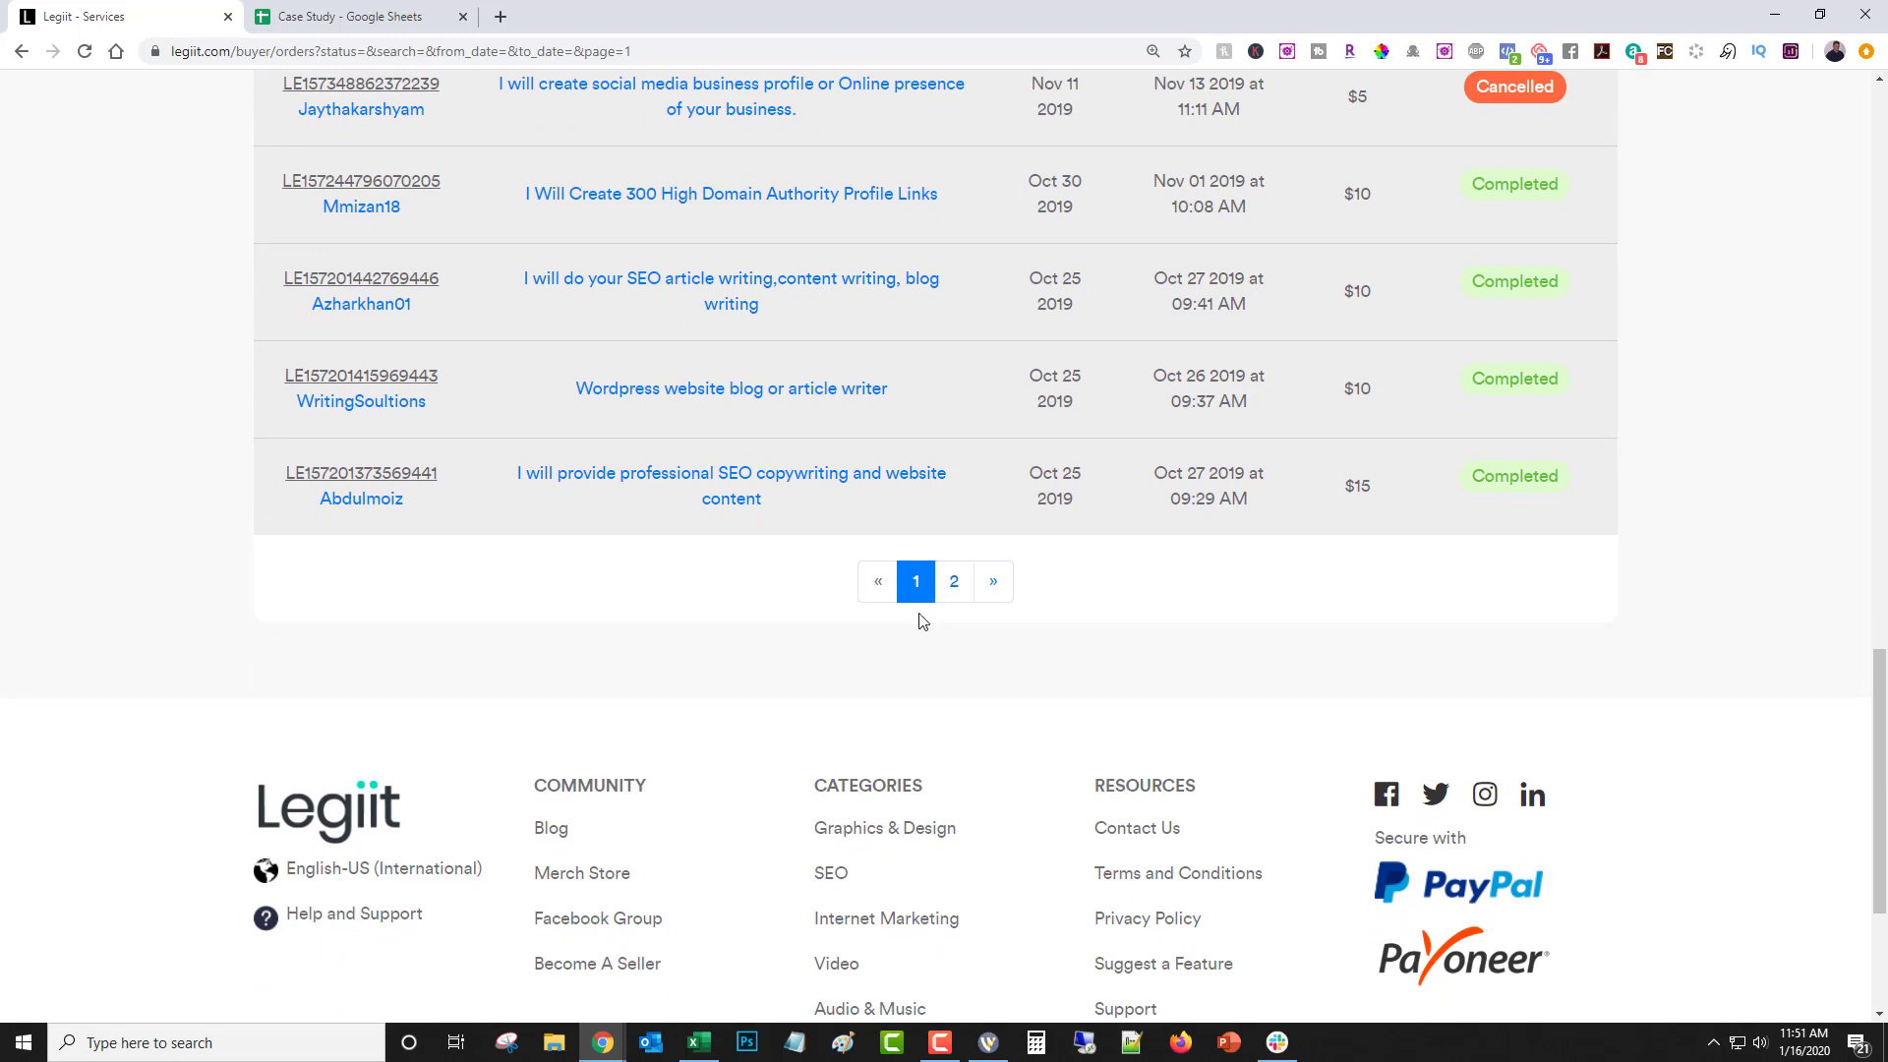
{"action": "scroll", "coordinate": [920, 612], "scroll_direction": "up", "scroll_amount": 2}
{"action": "scroll", "coordinate": [919, 611], "scroll_direction": "up", "scroll_amount": 1}
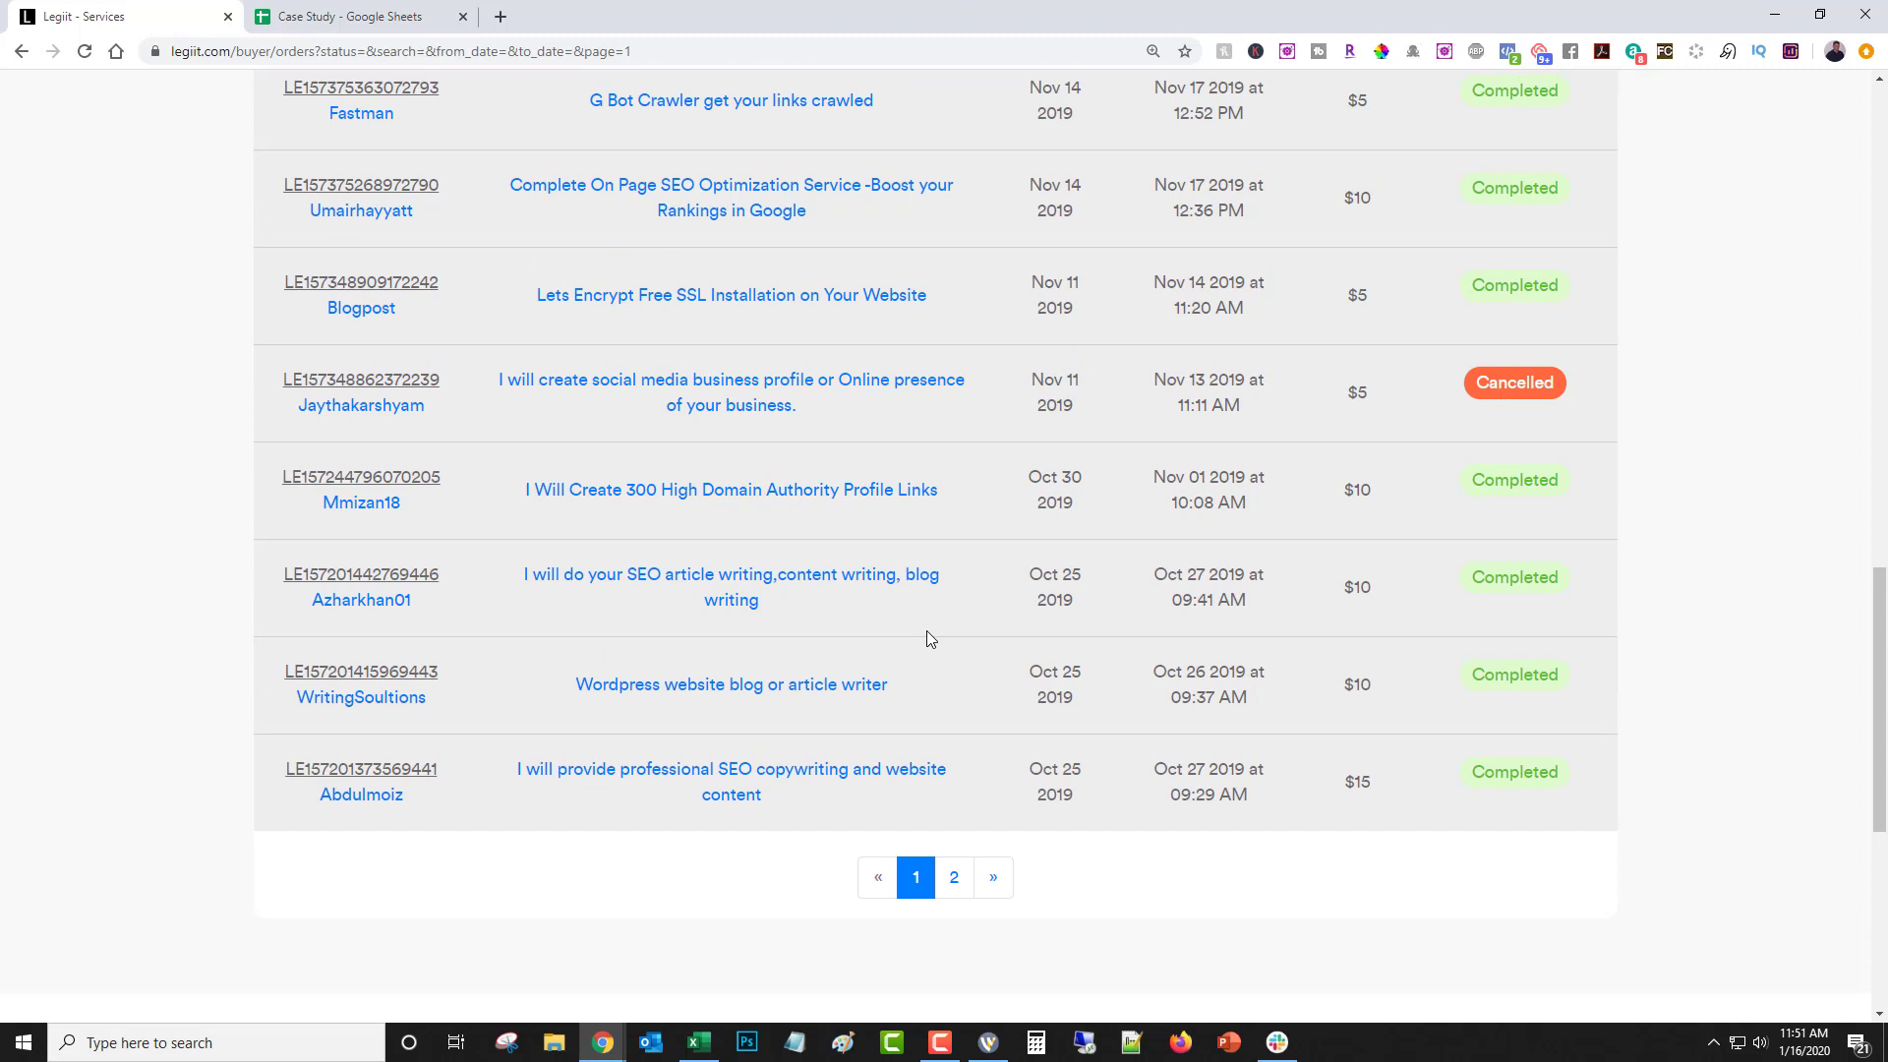
{"action": "scroll", "coordinate": [947, 564], "scroll_direction": "up", "scroll_amount": 3}
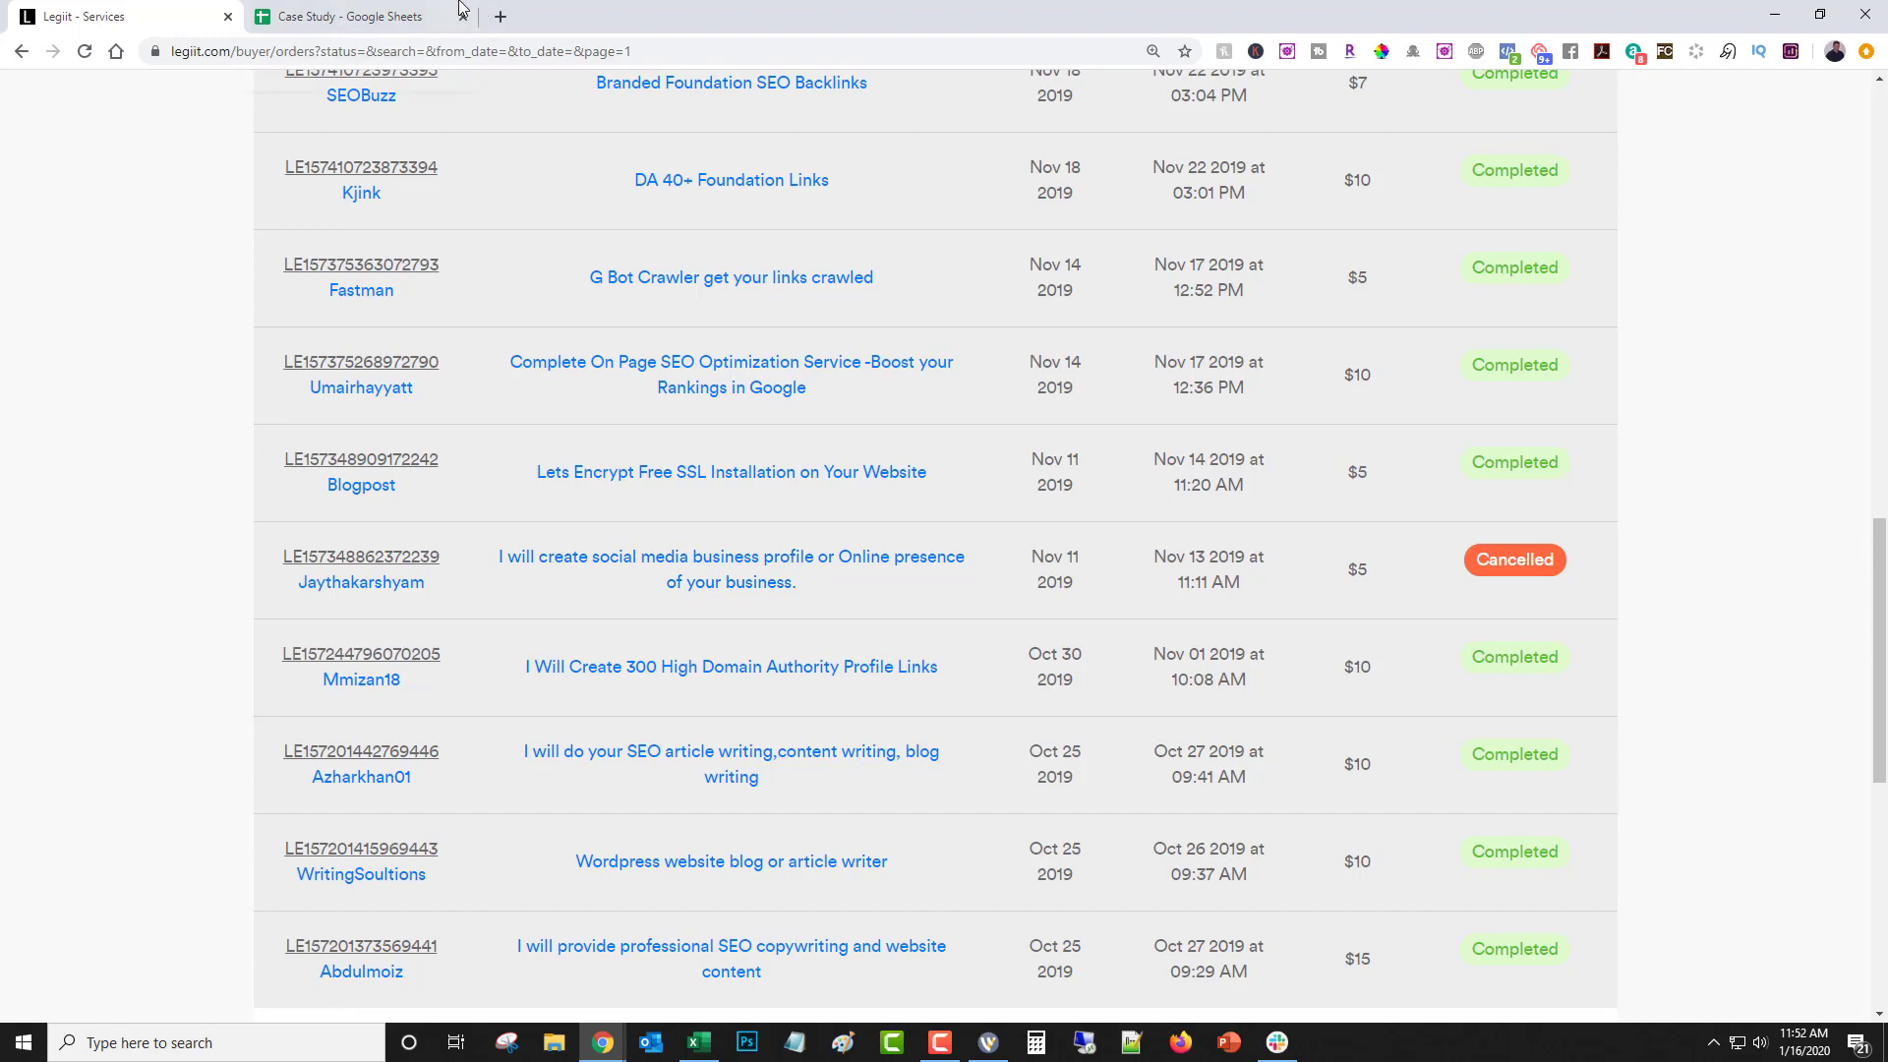
Enter Profile Links in B13 and B14, accepting the autocomplete suggestion
{"action": "left_click", "coordinate": [350, 17]}
{"action": "type", "text": "P"}
{"action": "key", "text": "BackSpace"}
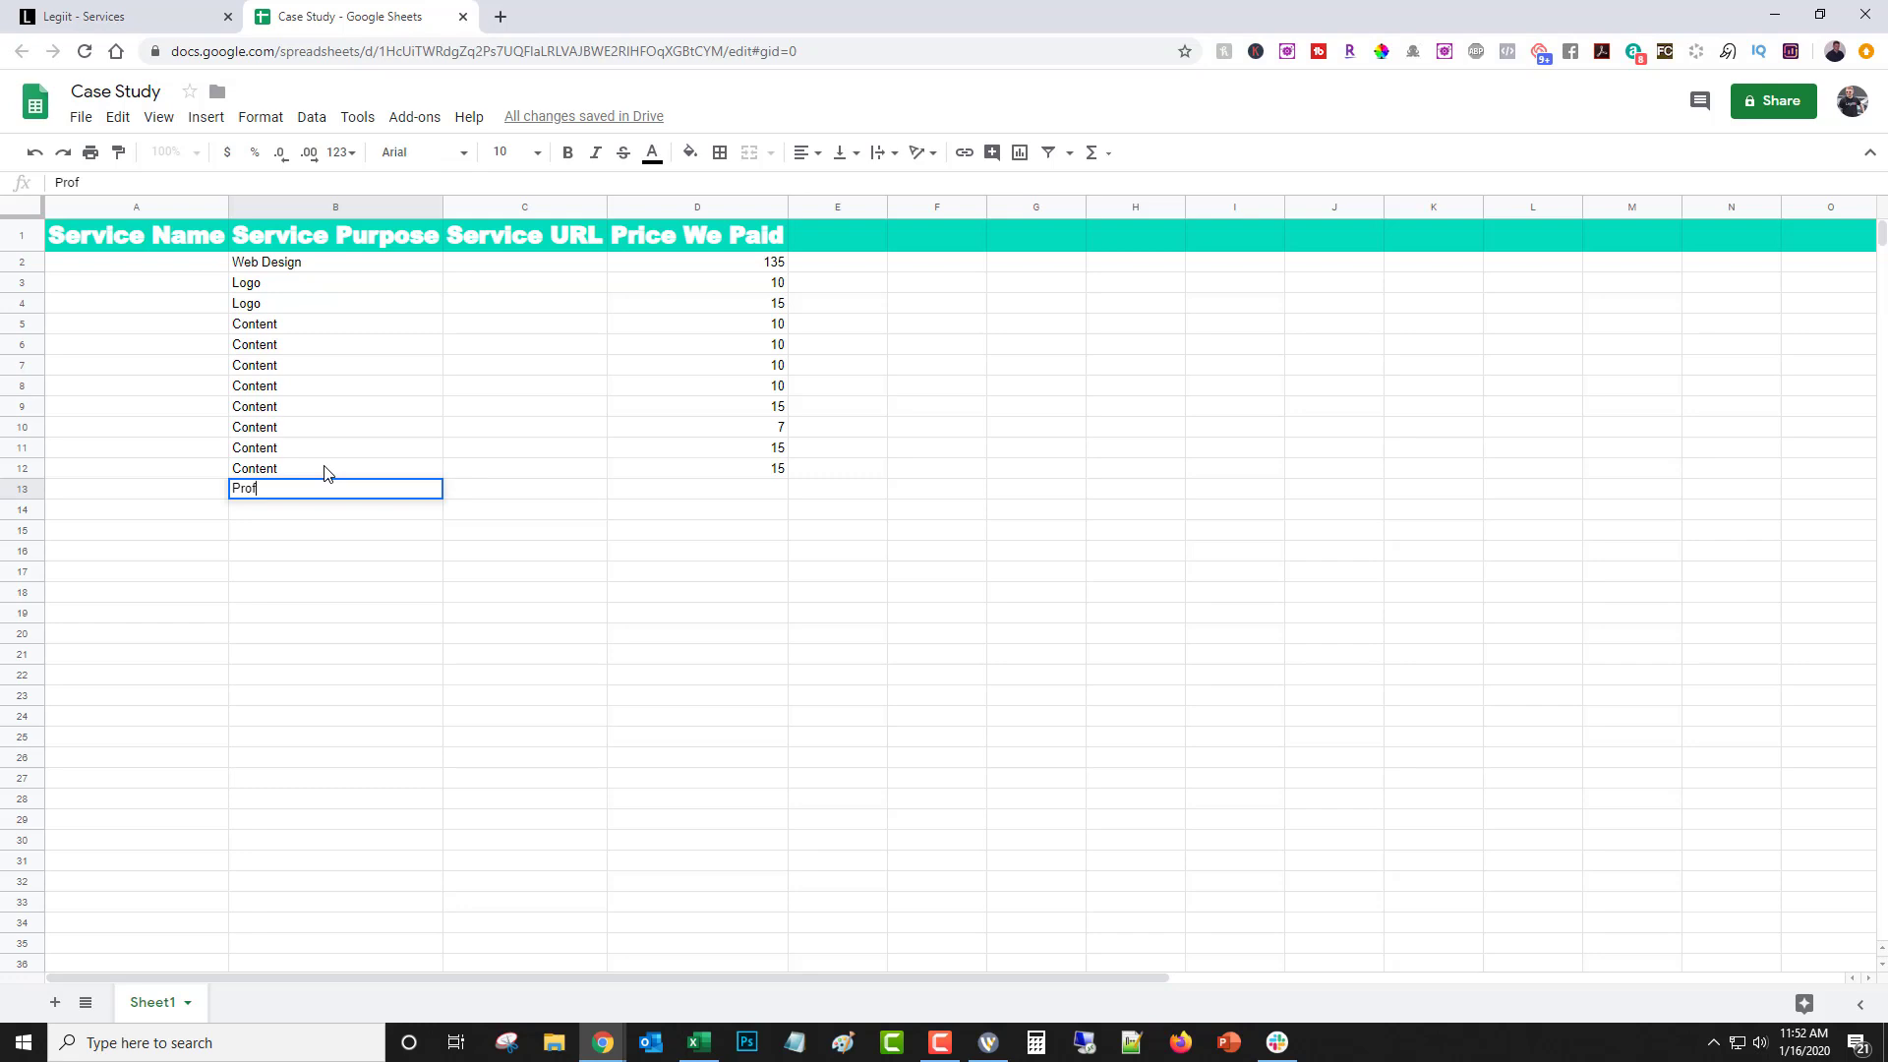
{"action": "type", "text": "nk"}
{"action": "type", "text": "s"}
{"action": "key", "text": "Return"}
{"action": "type", "text": "Profi"}
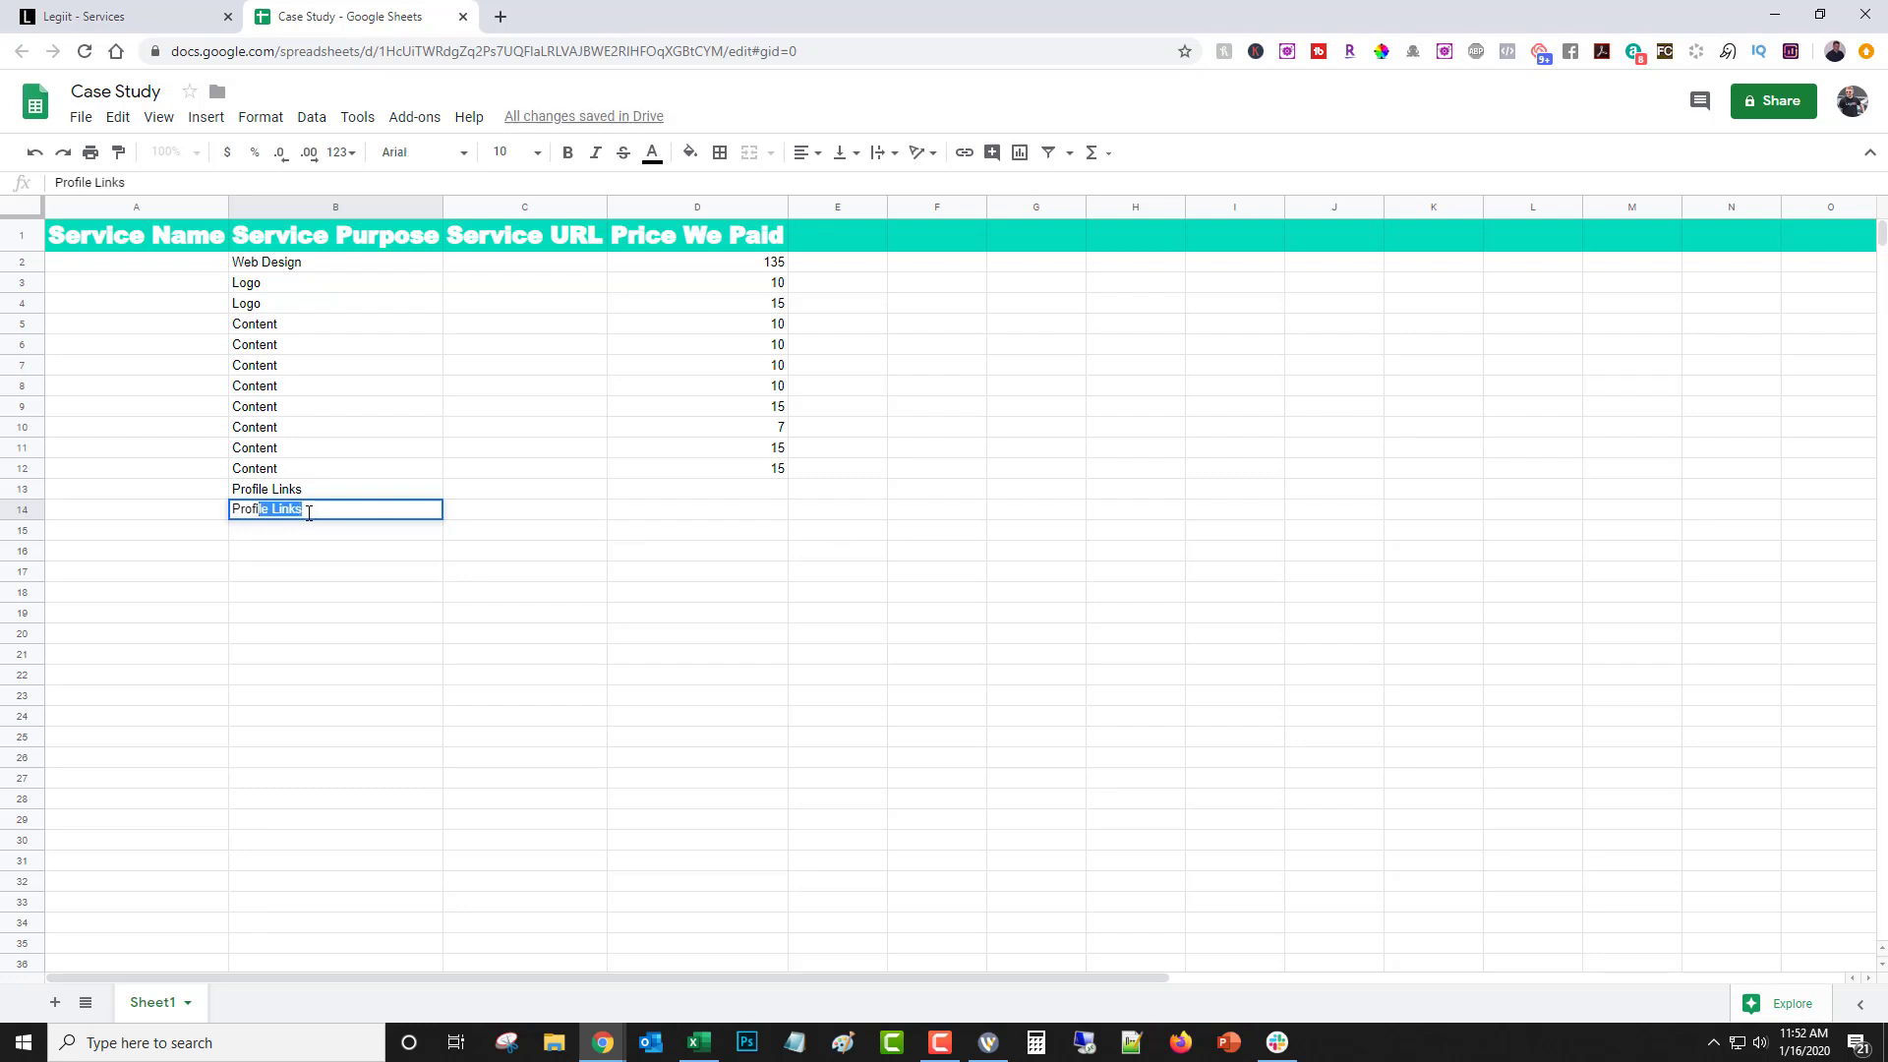
{"action": "key", "text": "Return"}
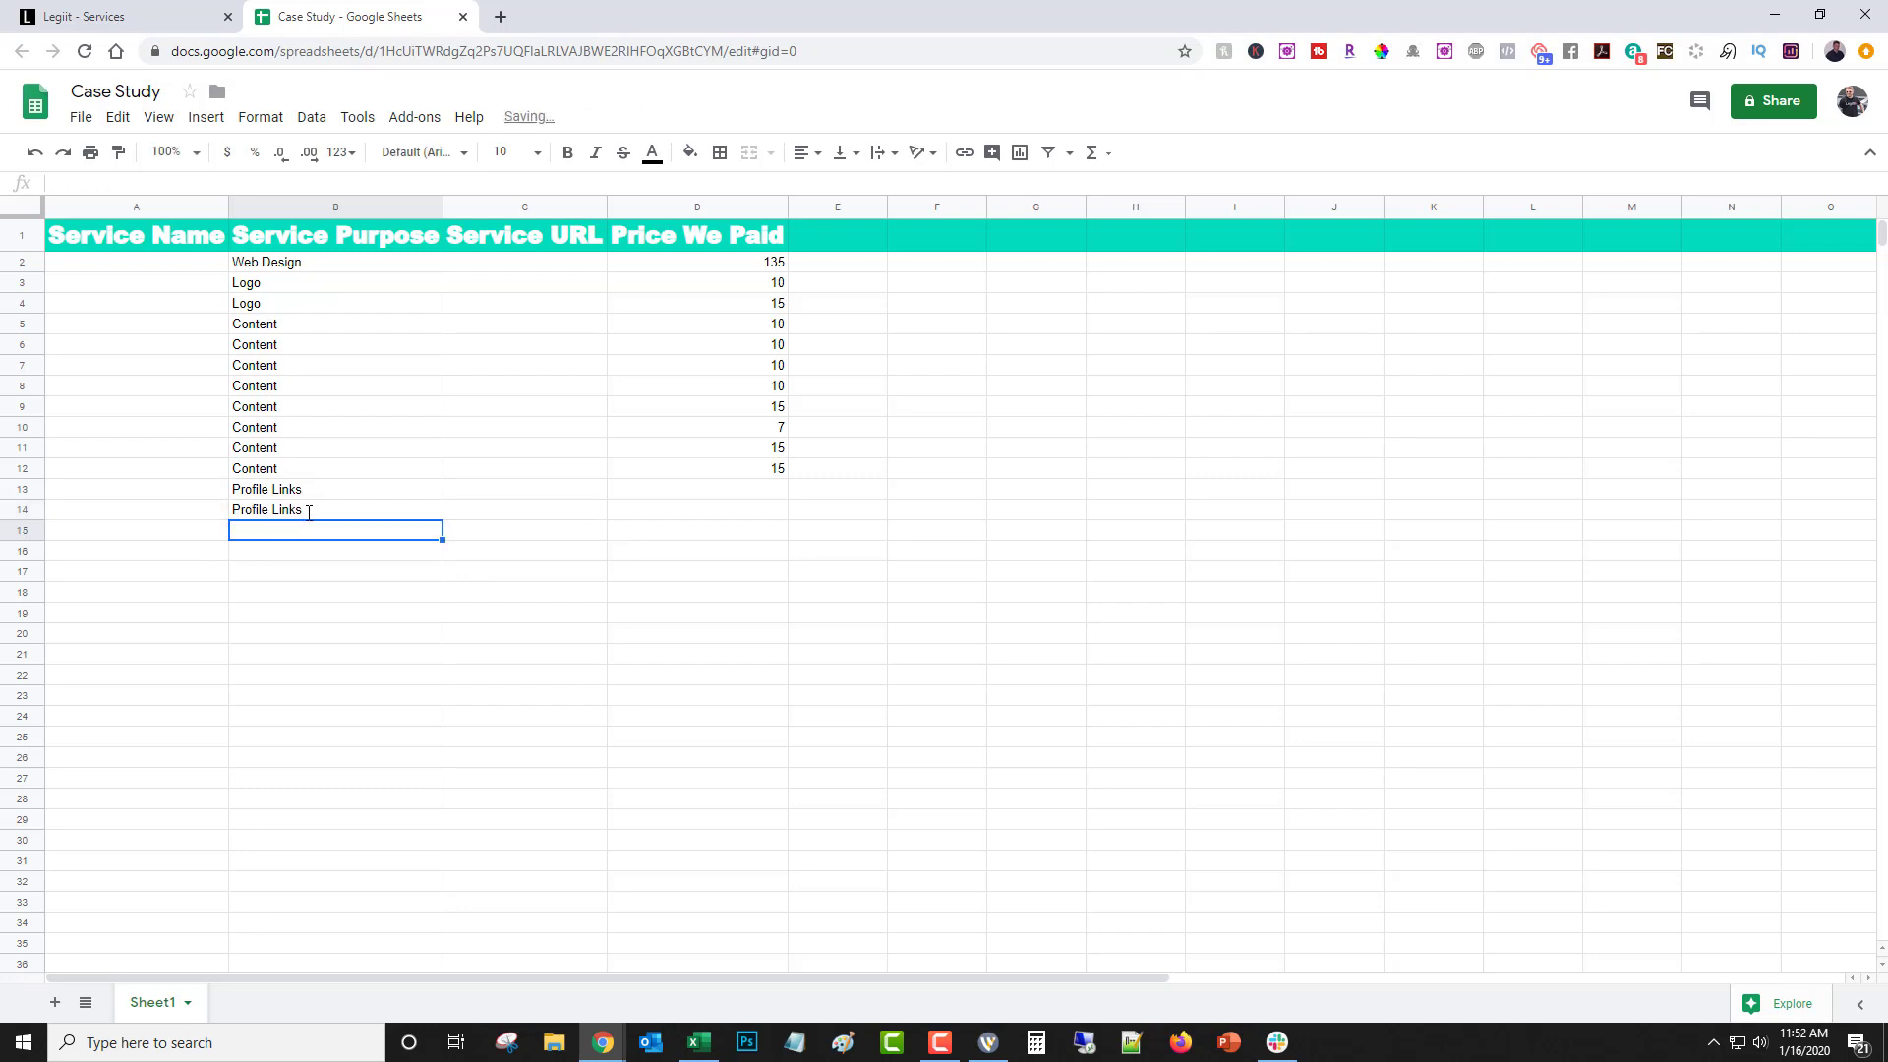
Record prices 10 and 5 for the Profile Links rows, checking the Legiit orders list
{"action": "key", "text": "ctrl+Tab"}
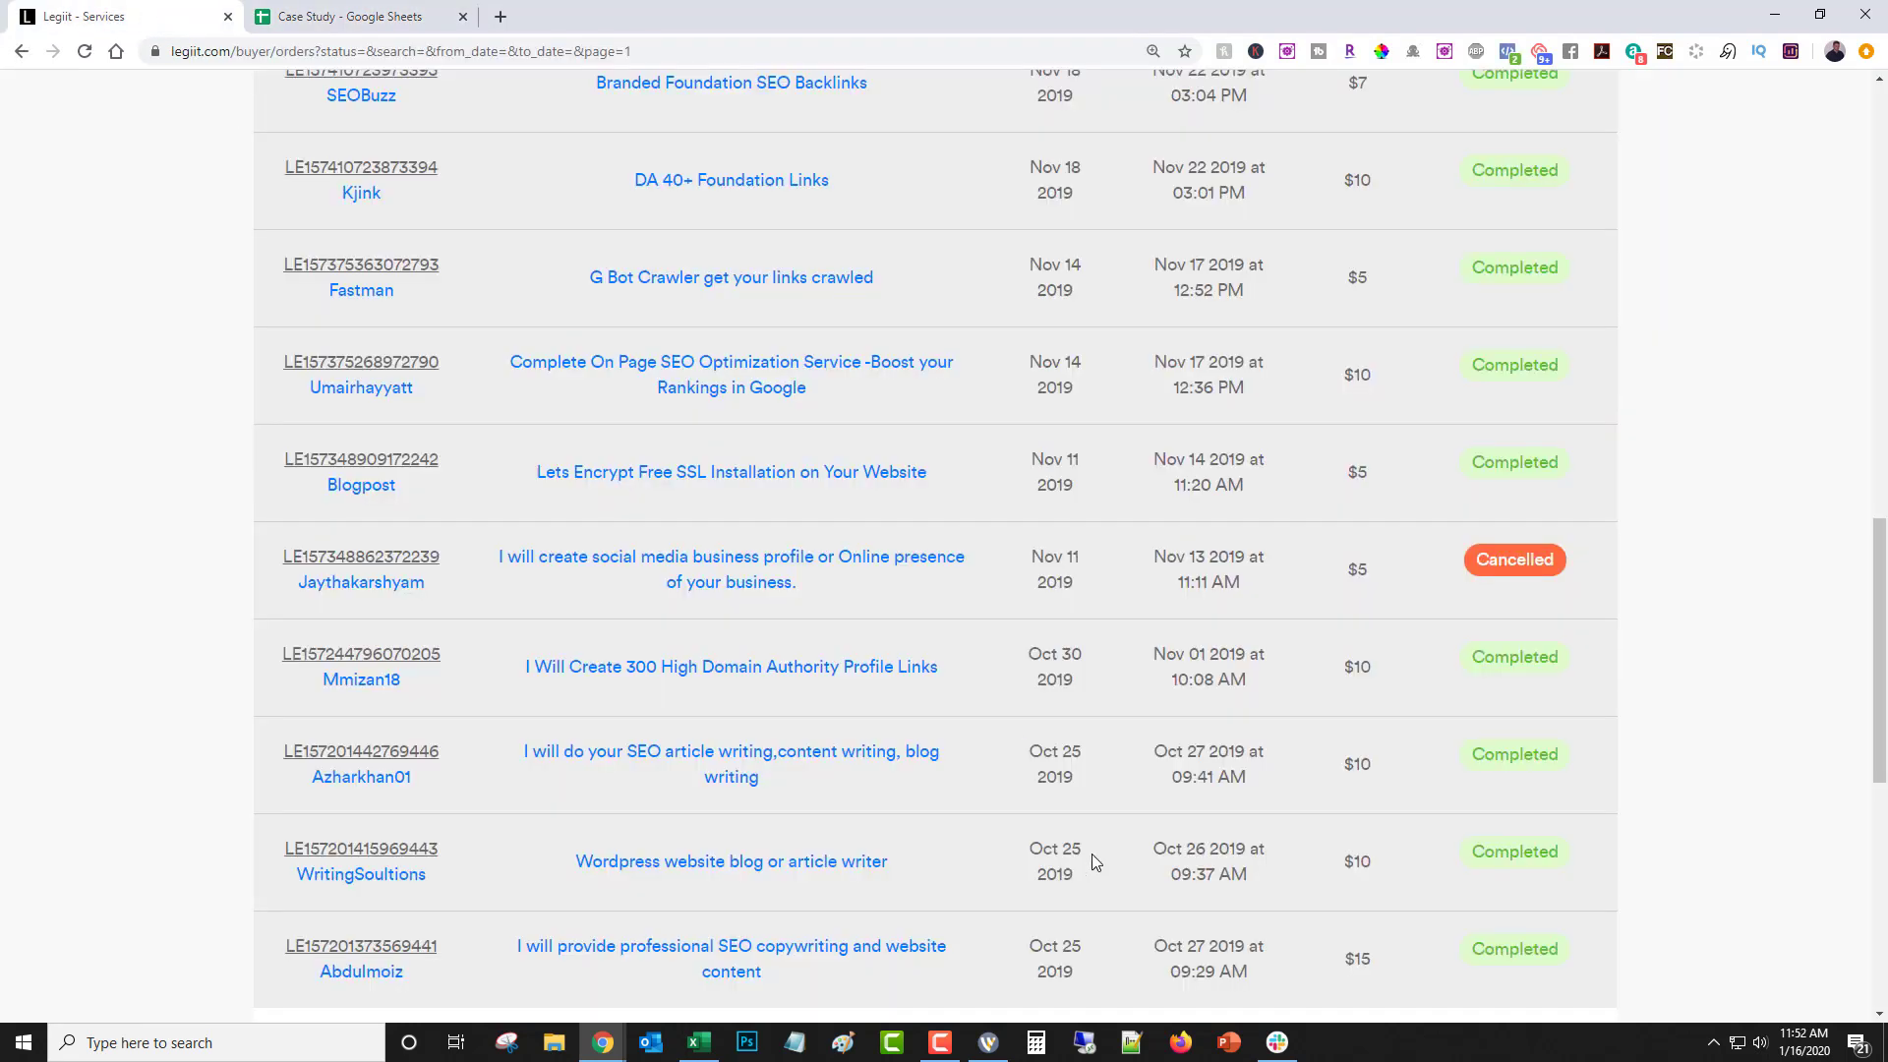
{"action": "scroll", "coordinate": [1066, 919], "scroll_direction": "down", "scroll_amount": 2}
{"action": "scroll", "coordinate": [885, 739], "scroll_direction": "up", "scroll_amount": 3}
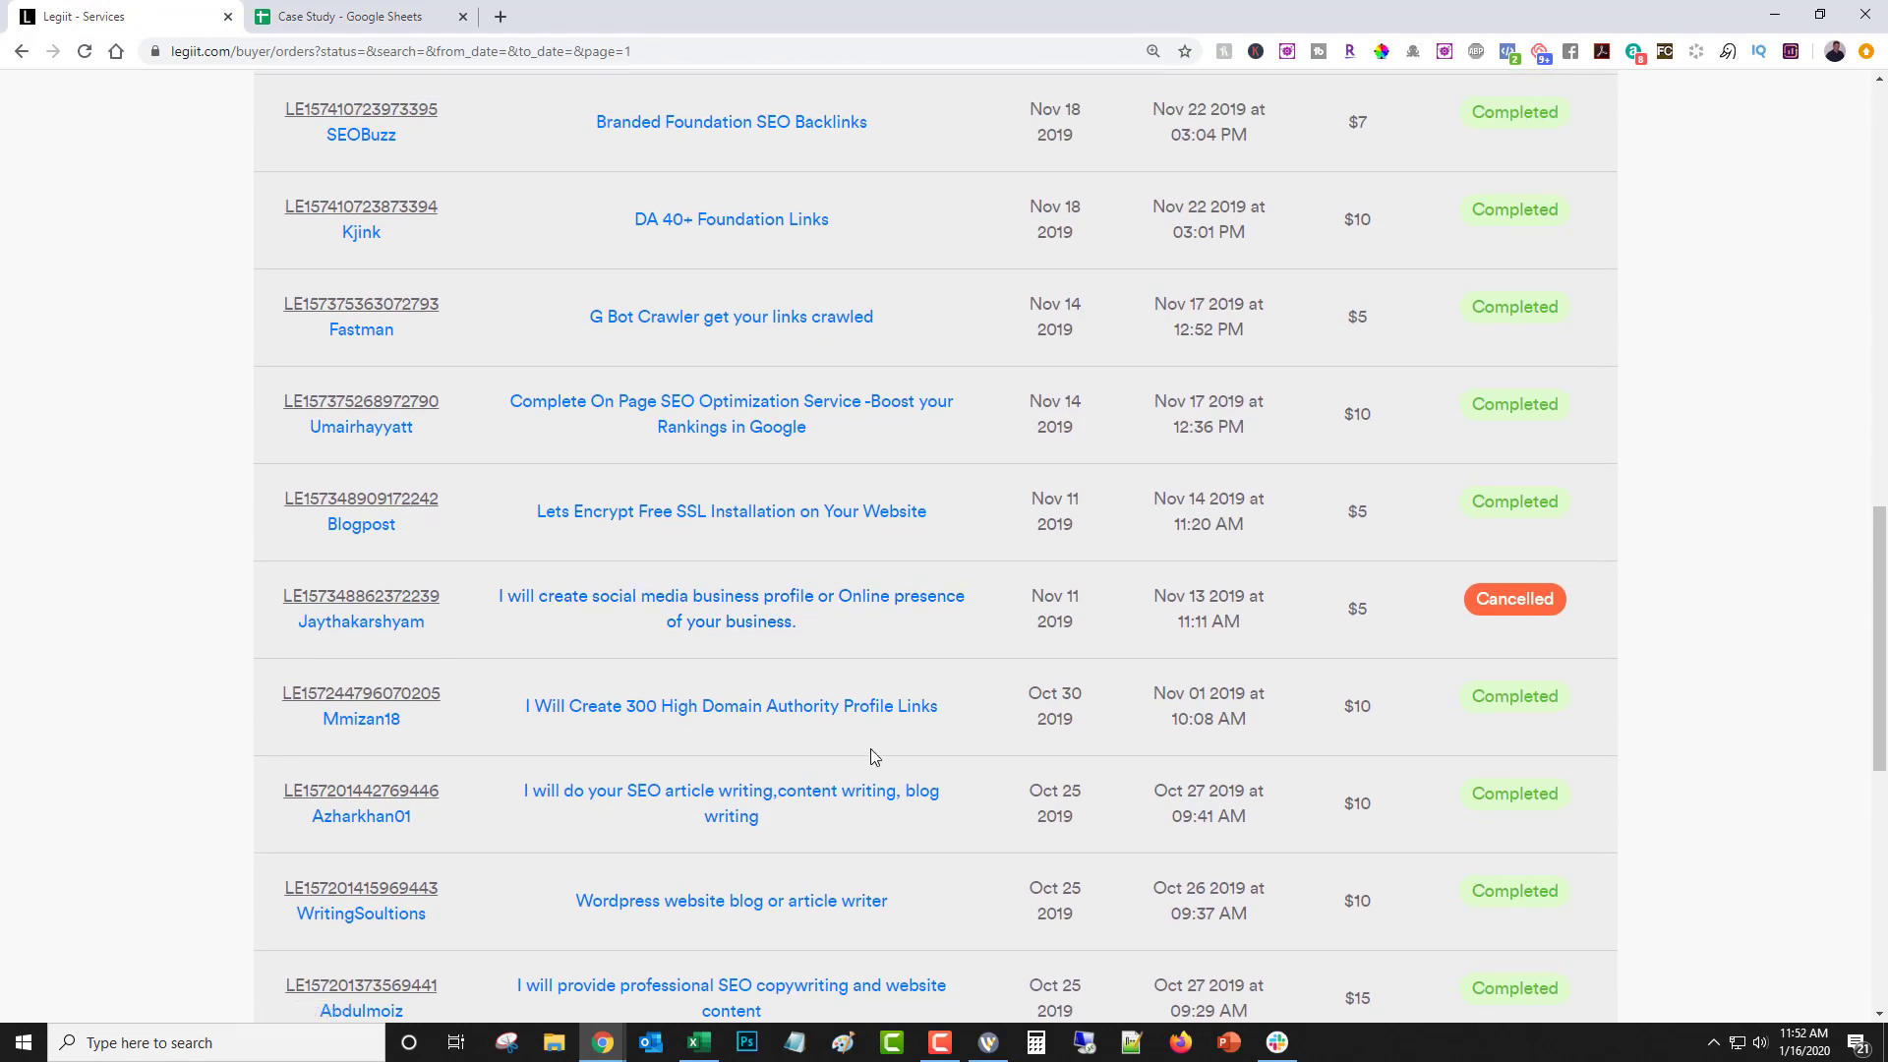
{"action": "left_click", "coordinate": [364, 16]}
{"action": "left_click", "coordinate": [684, 490]}
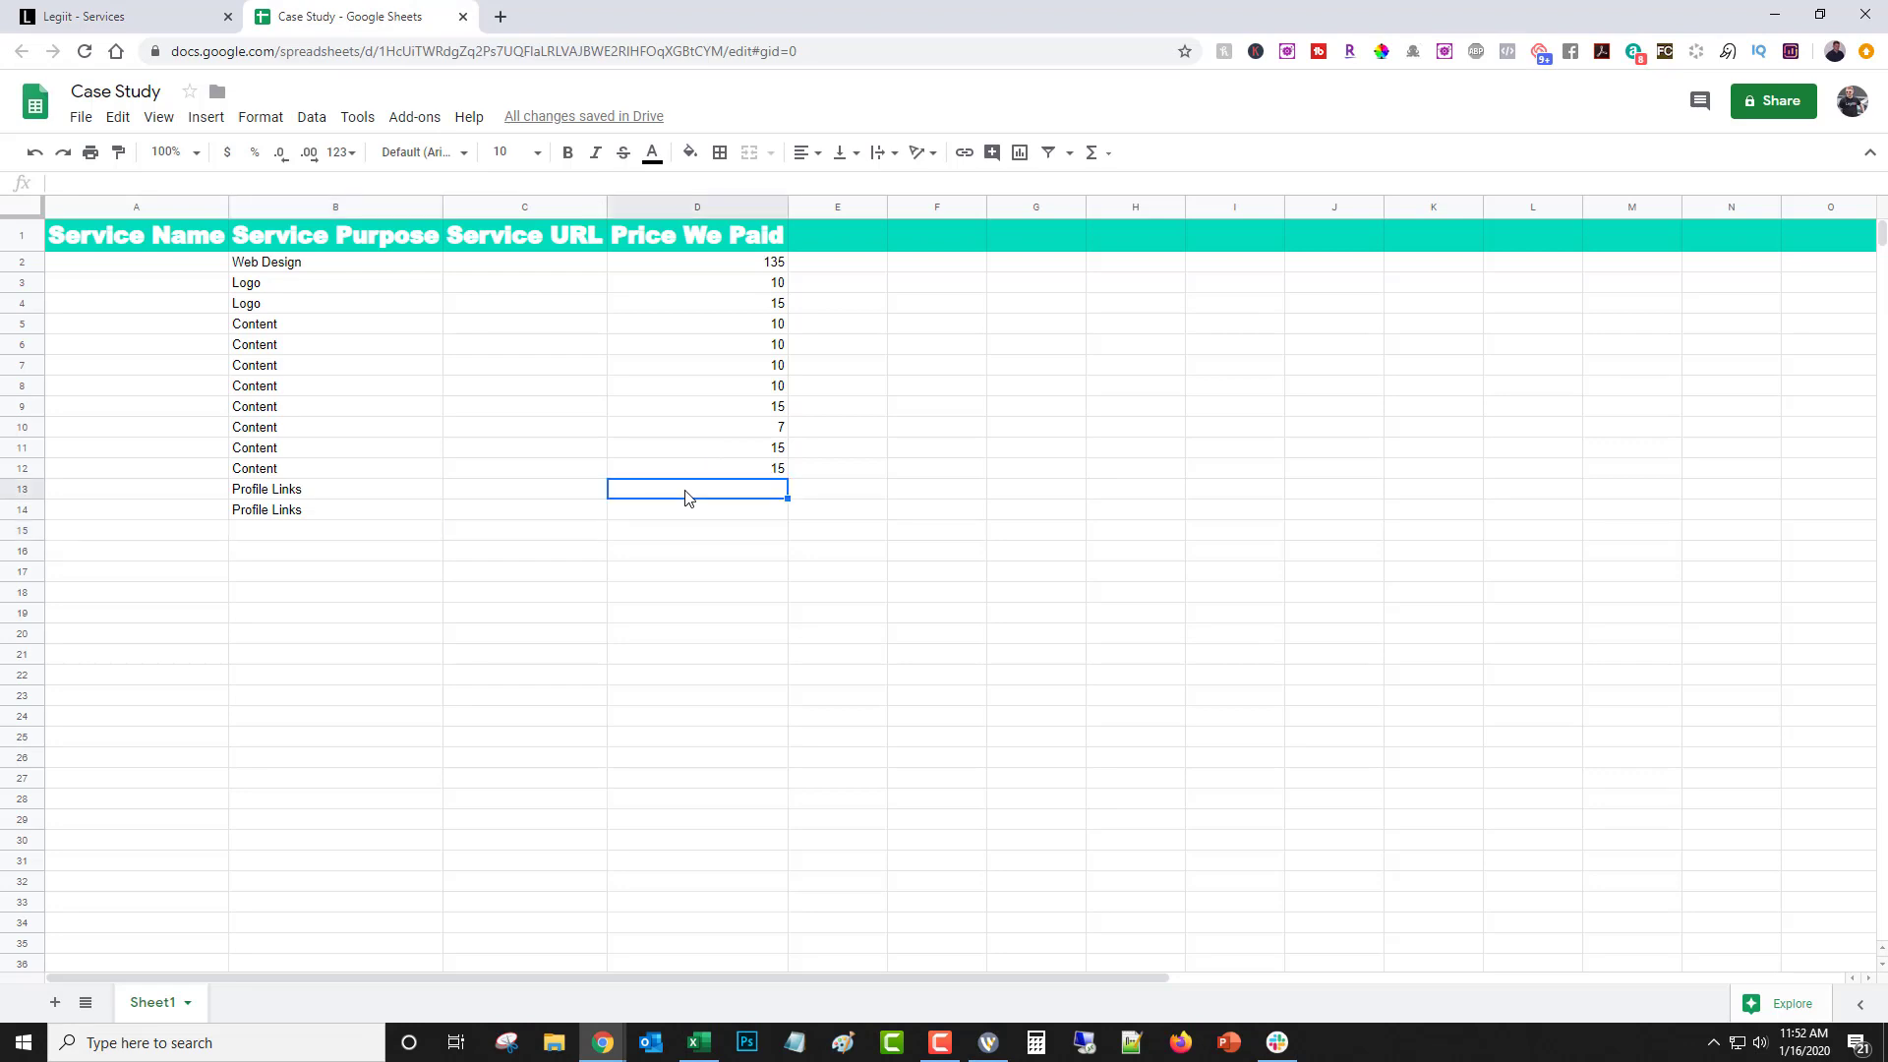
{"action": "type", "text": "10"}
{"action": "key", "text": "Return"}
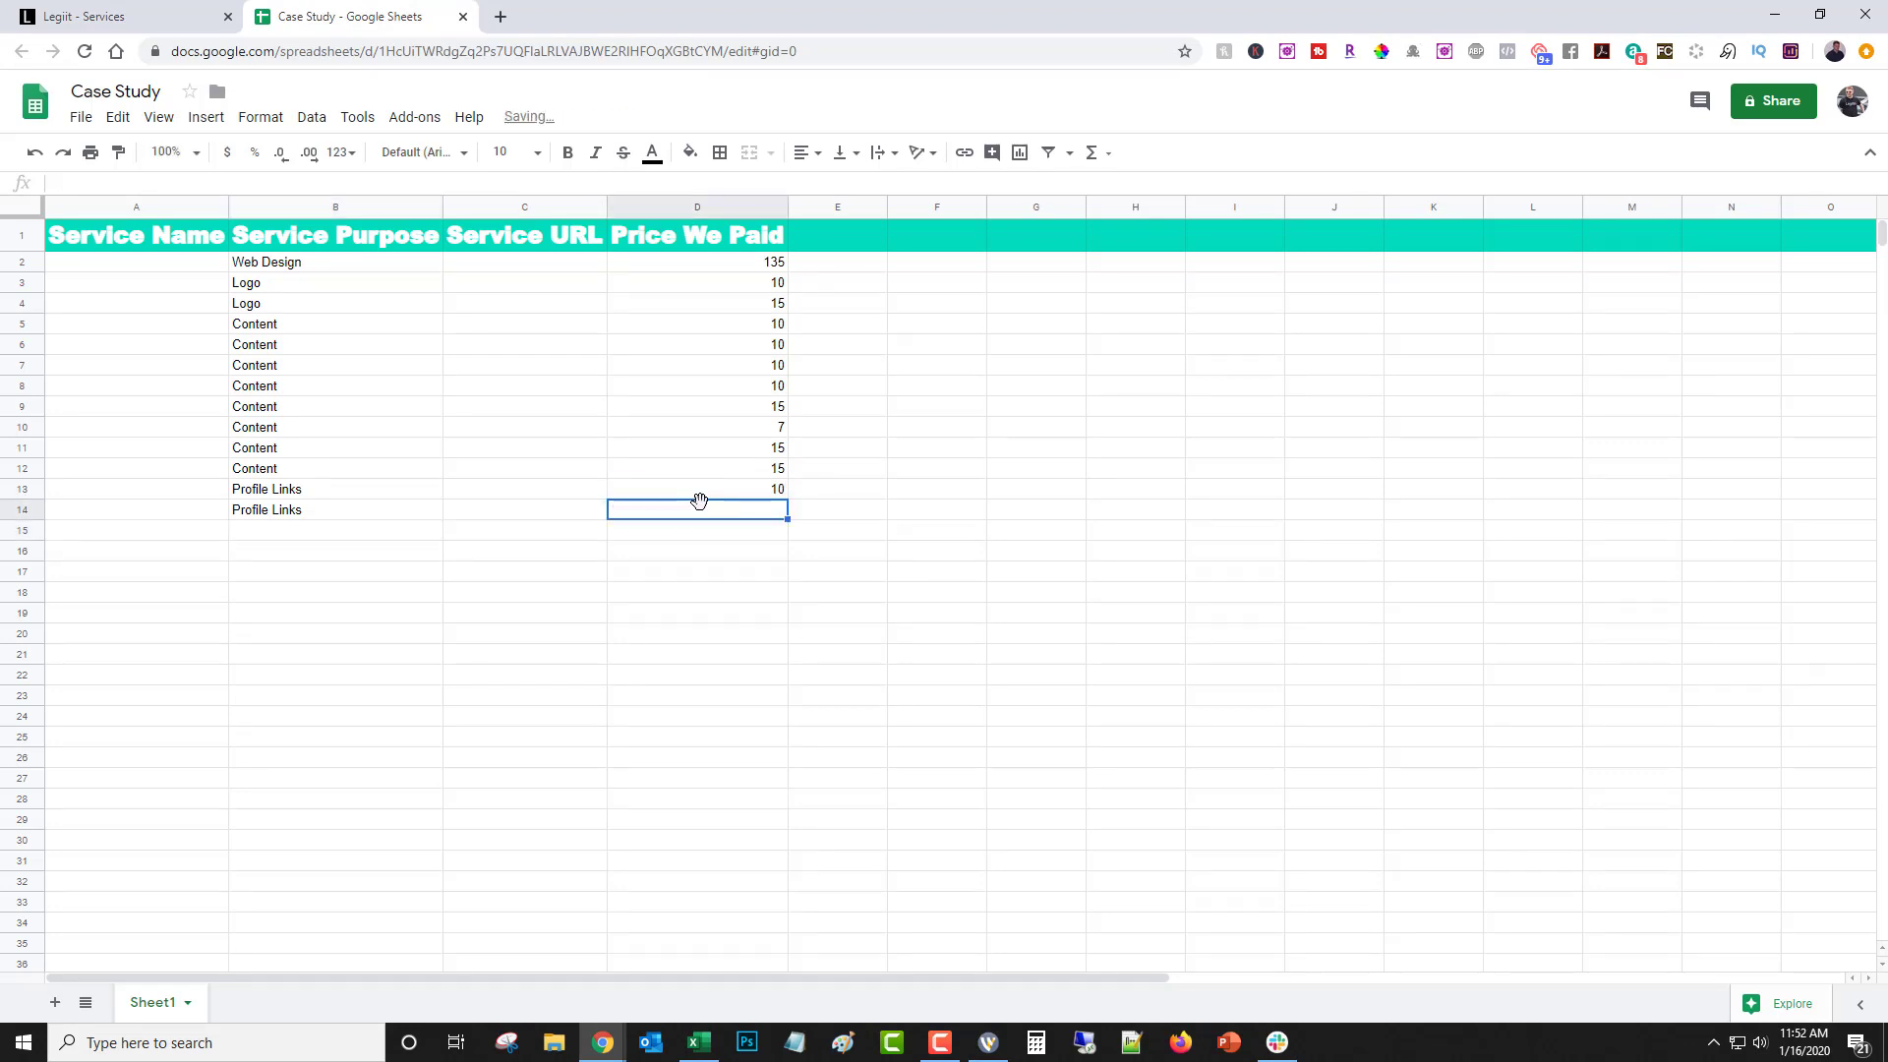
{"action": "type", "text": "5"}
{"action": "left_click", "coordinate": [327, 532]}
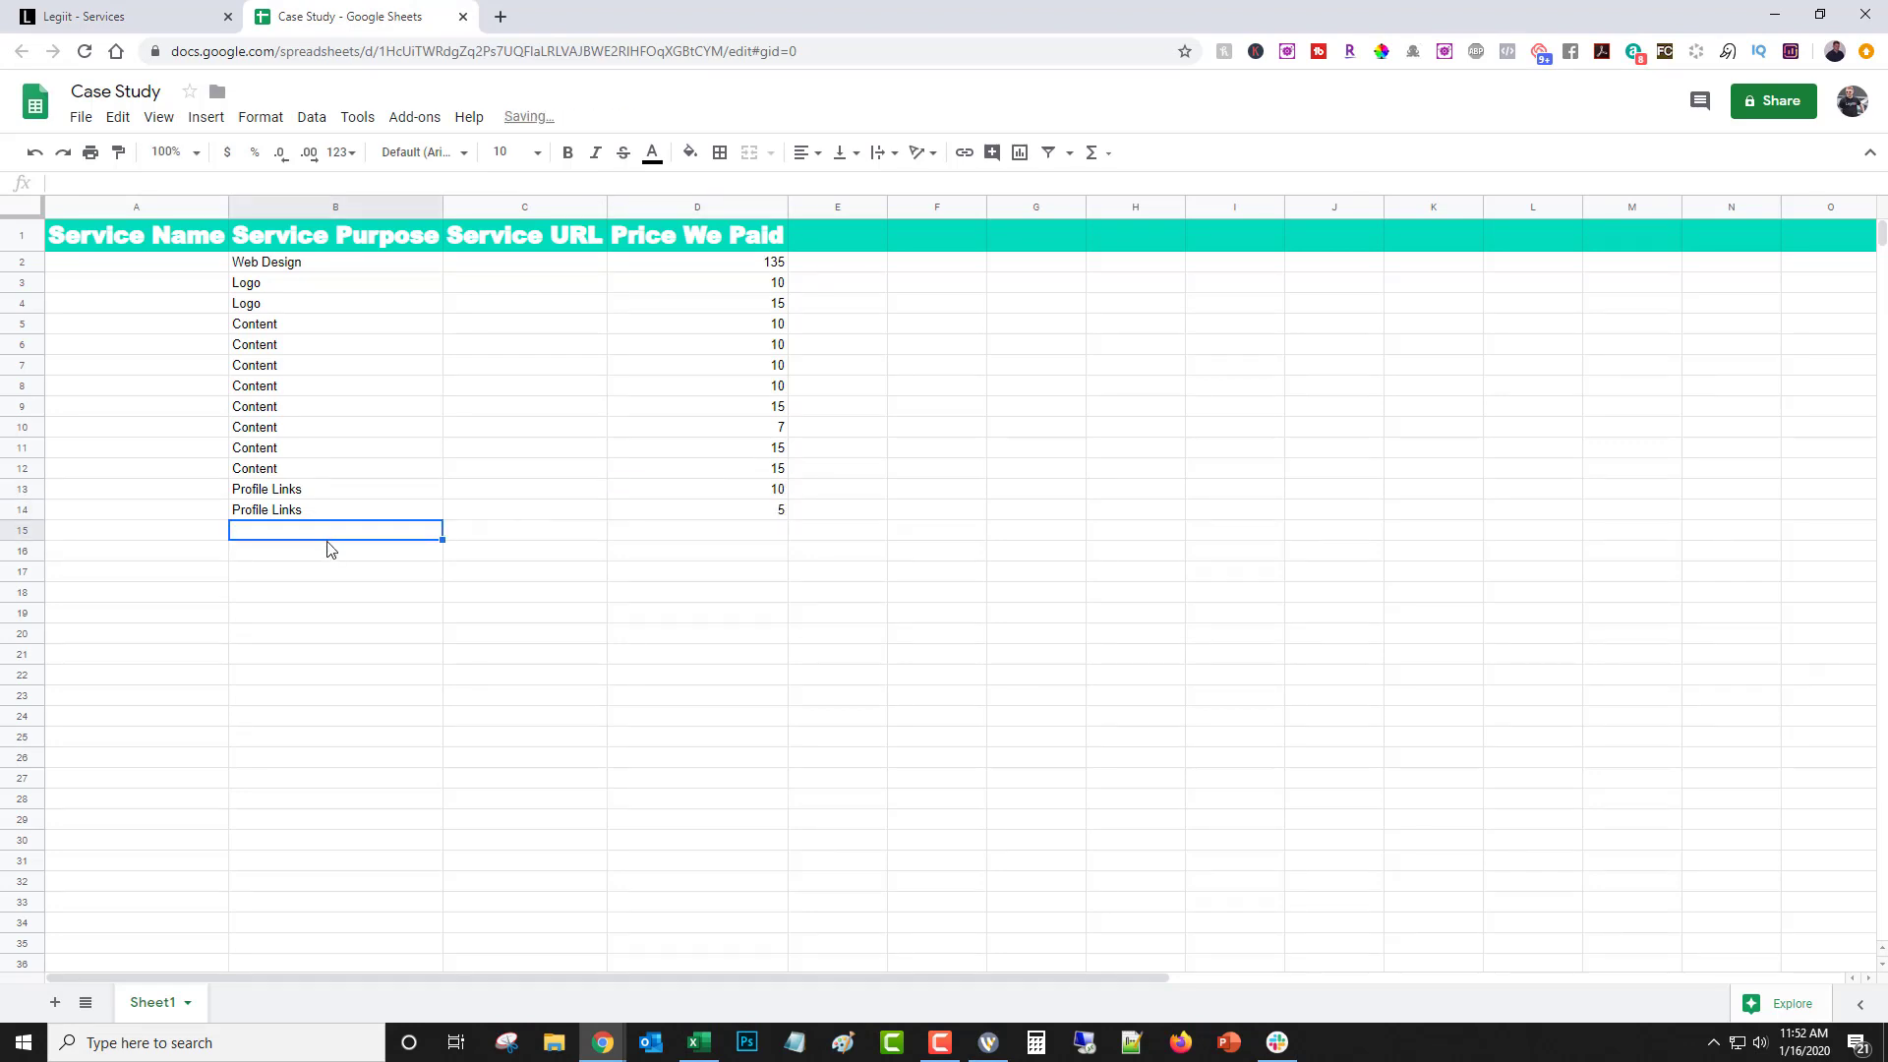
{"action": "left_click", "coordinate": [103, 16]}
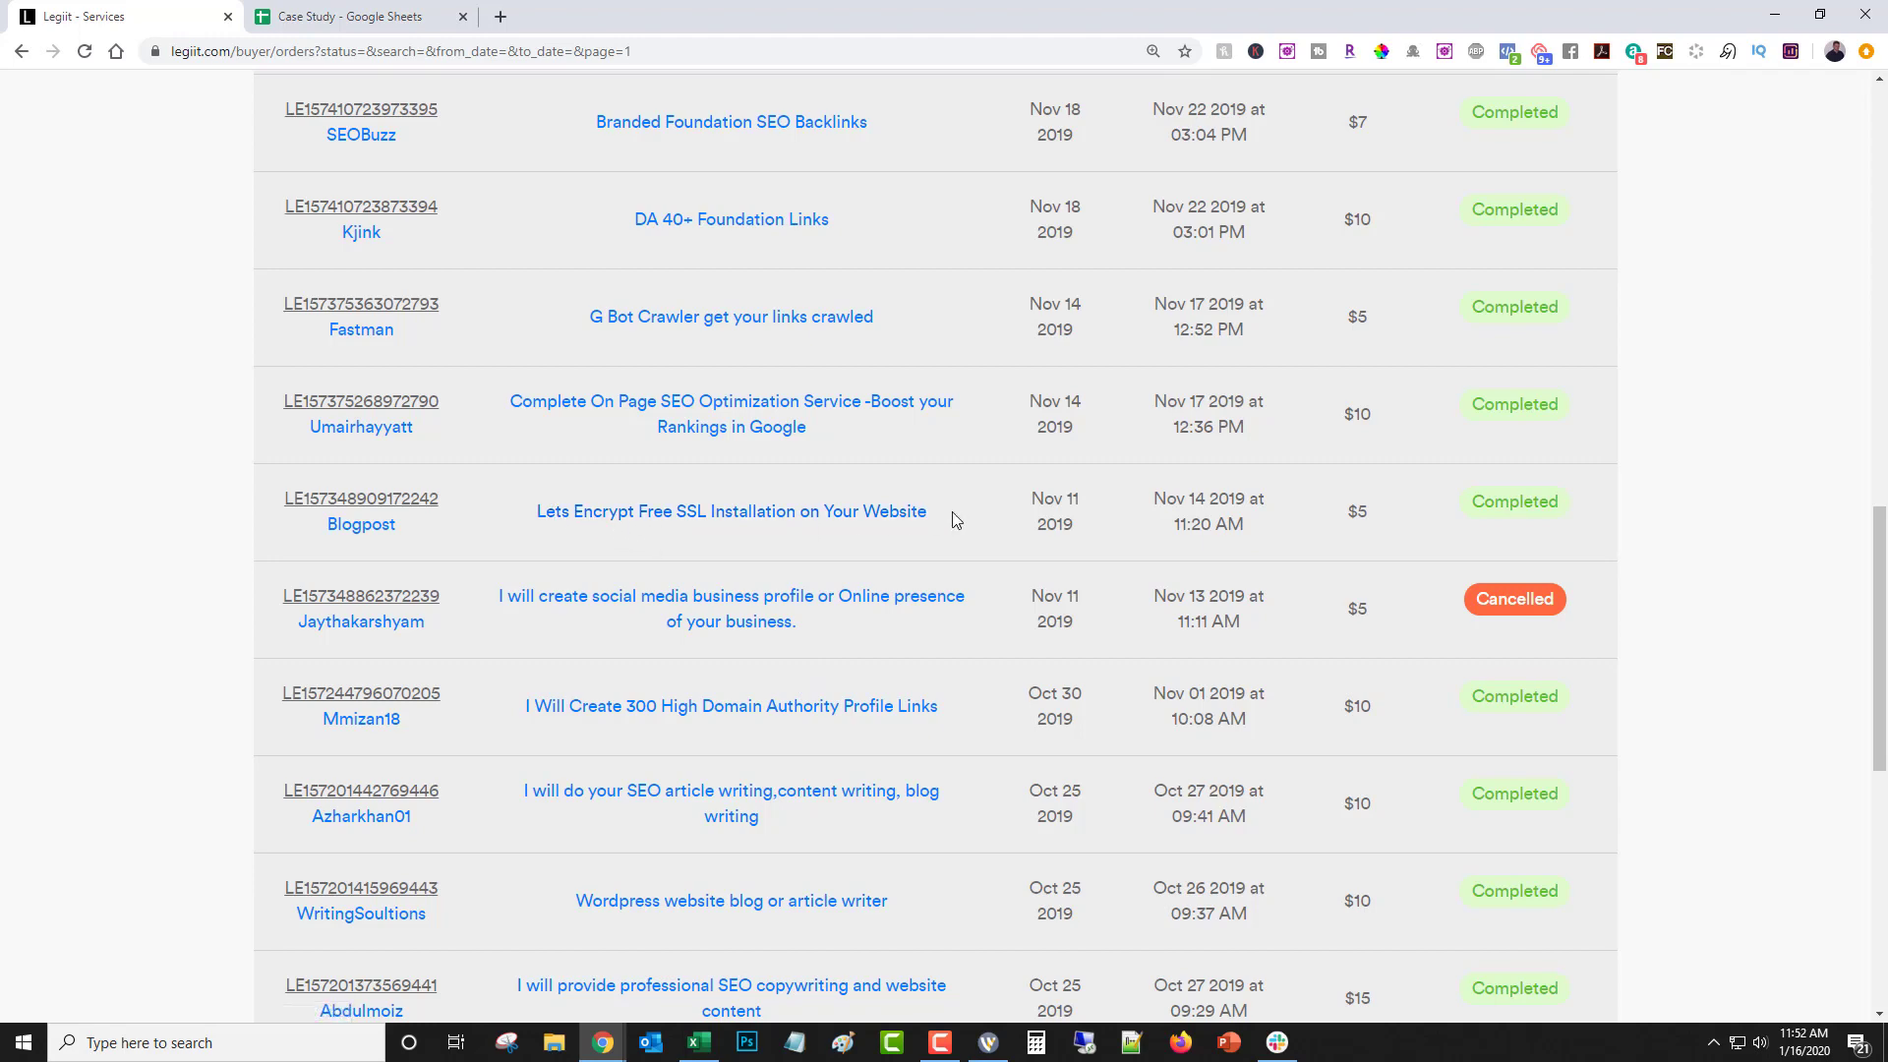
Log an SSL row priced 5, checking the price on the Legiit orders tab
{"action": "left_click", "coordinate": [306, 16]}
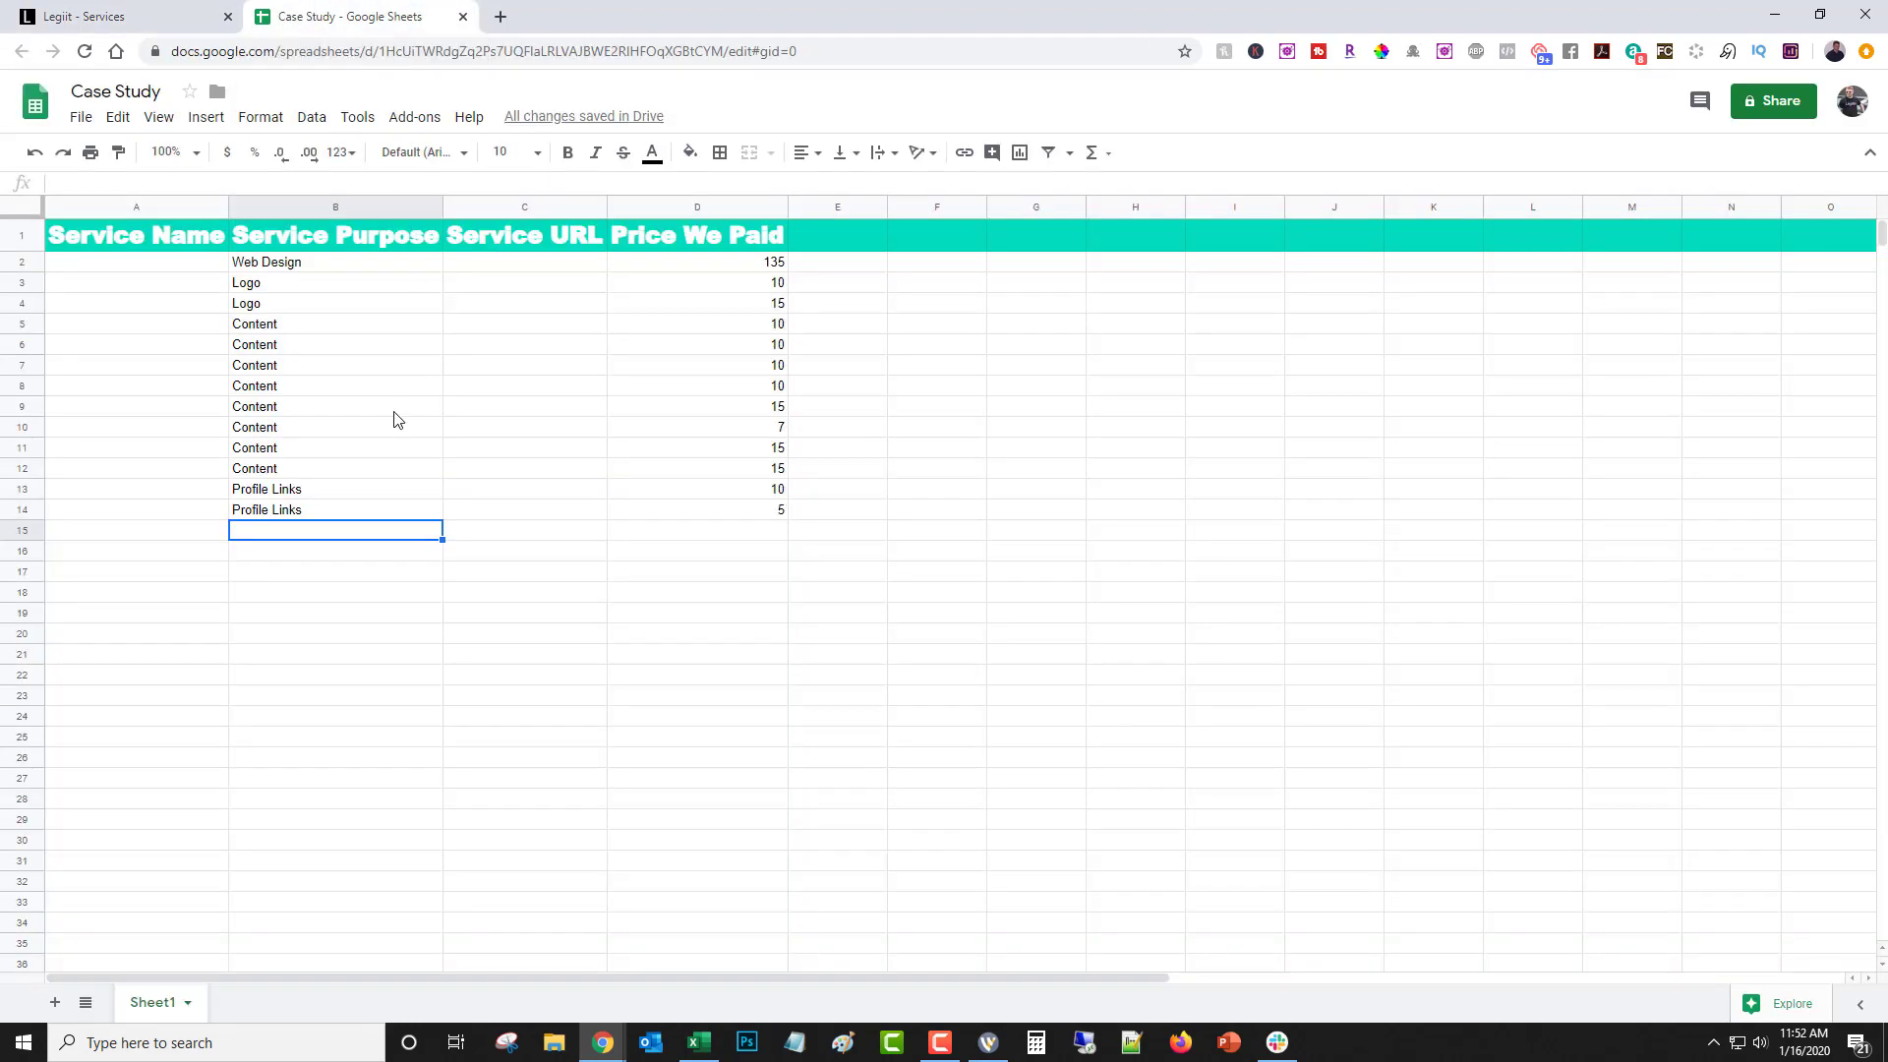
{"action": "type", "text": "SSL"}
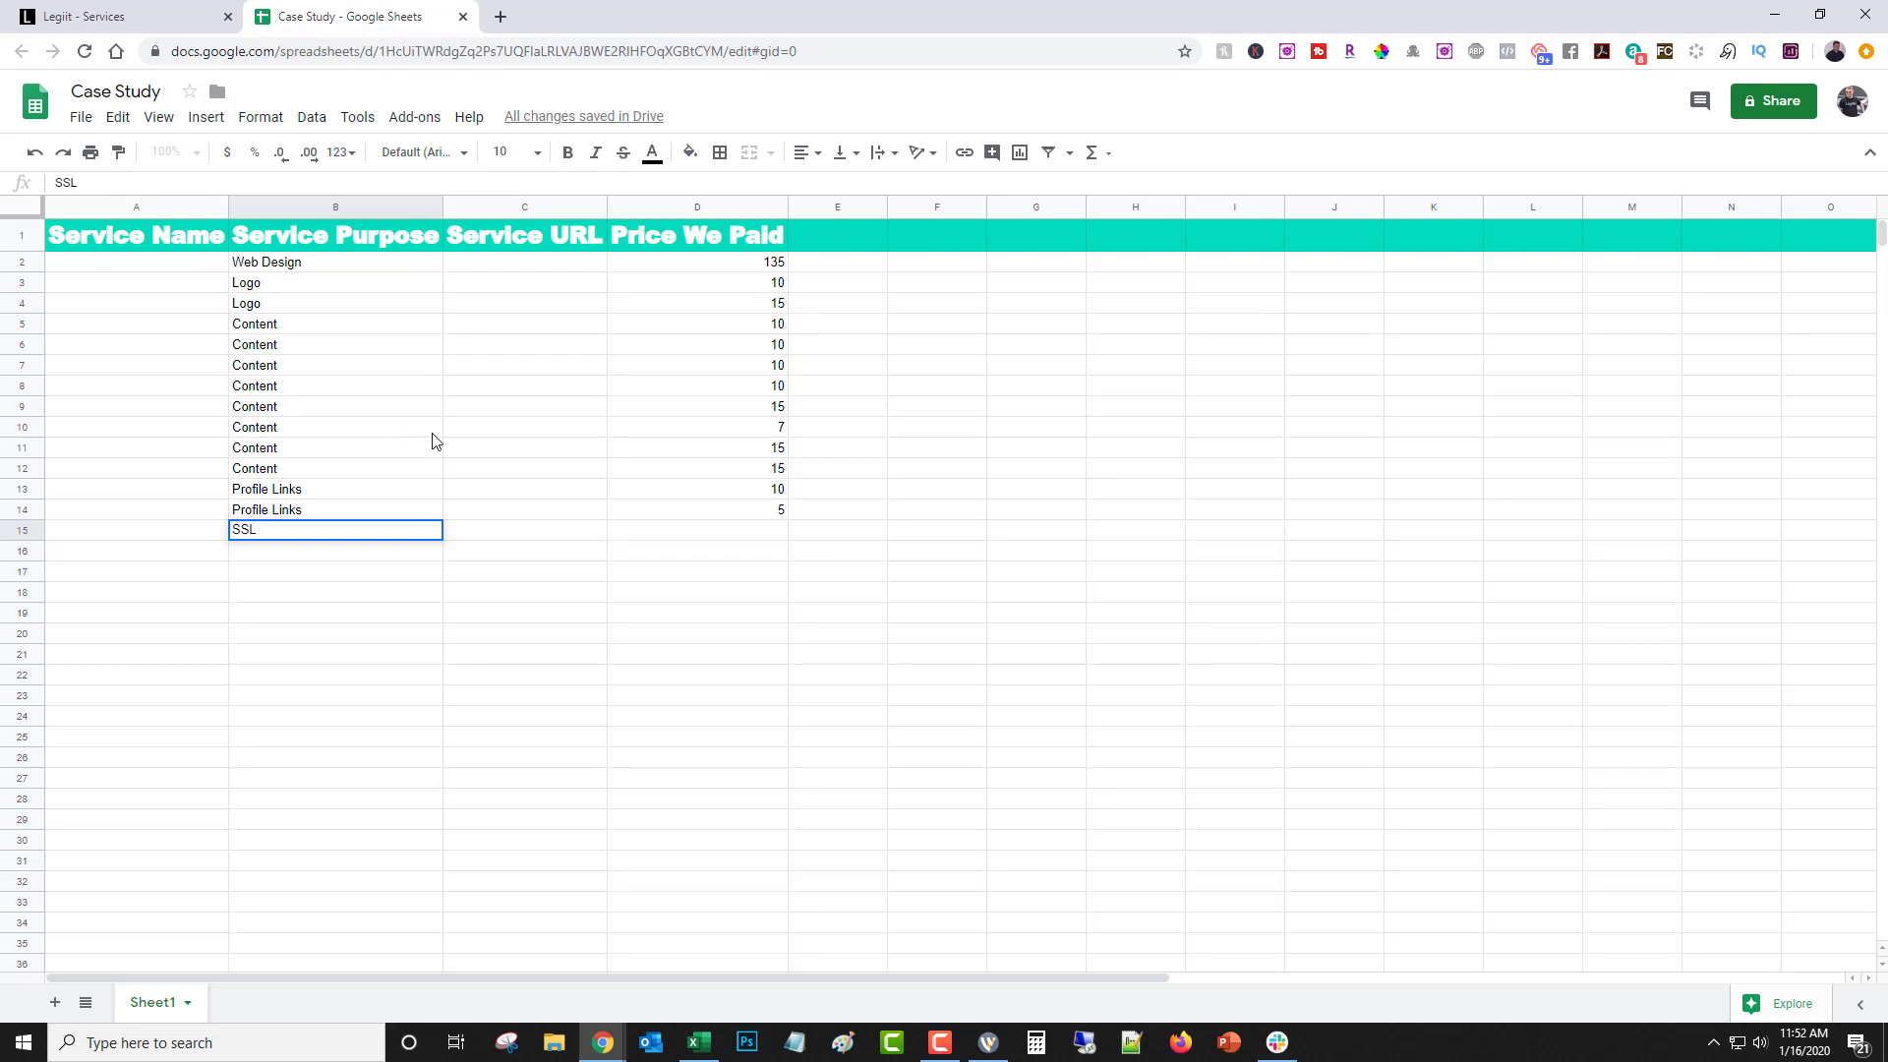
{"action": "left_click", "coordinate": [770, 532]}
{"action": "type", "text": "5"}
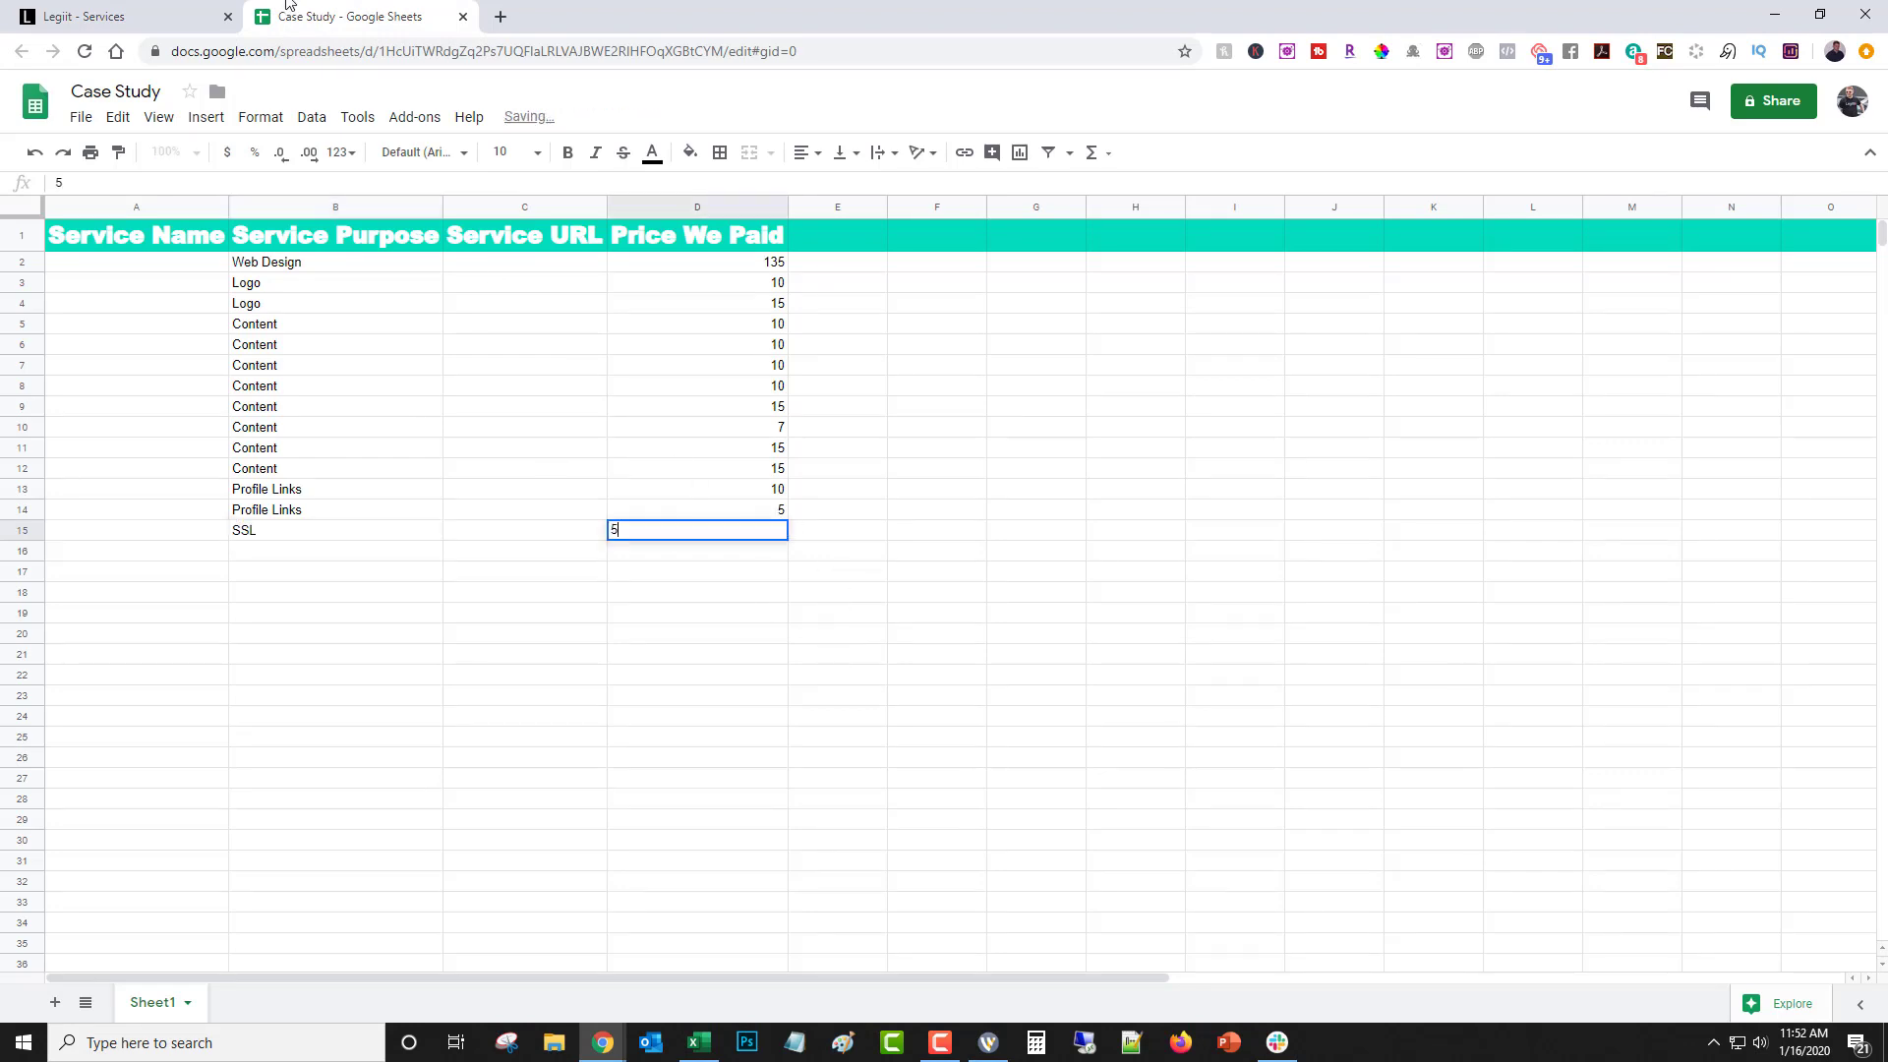
{"action": "left_click", "coordinate": [90, 17]}
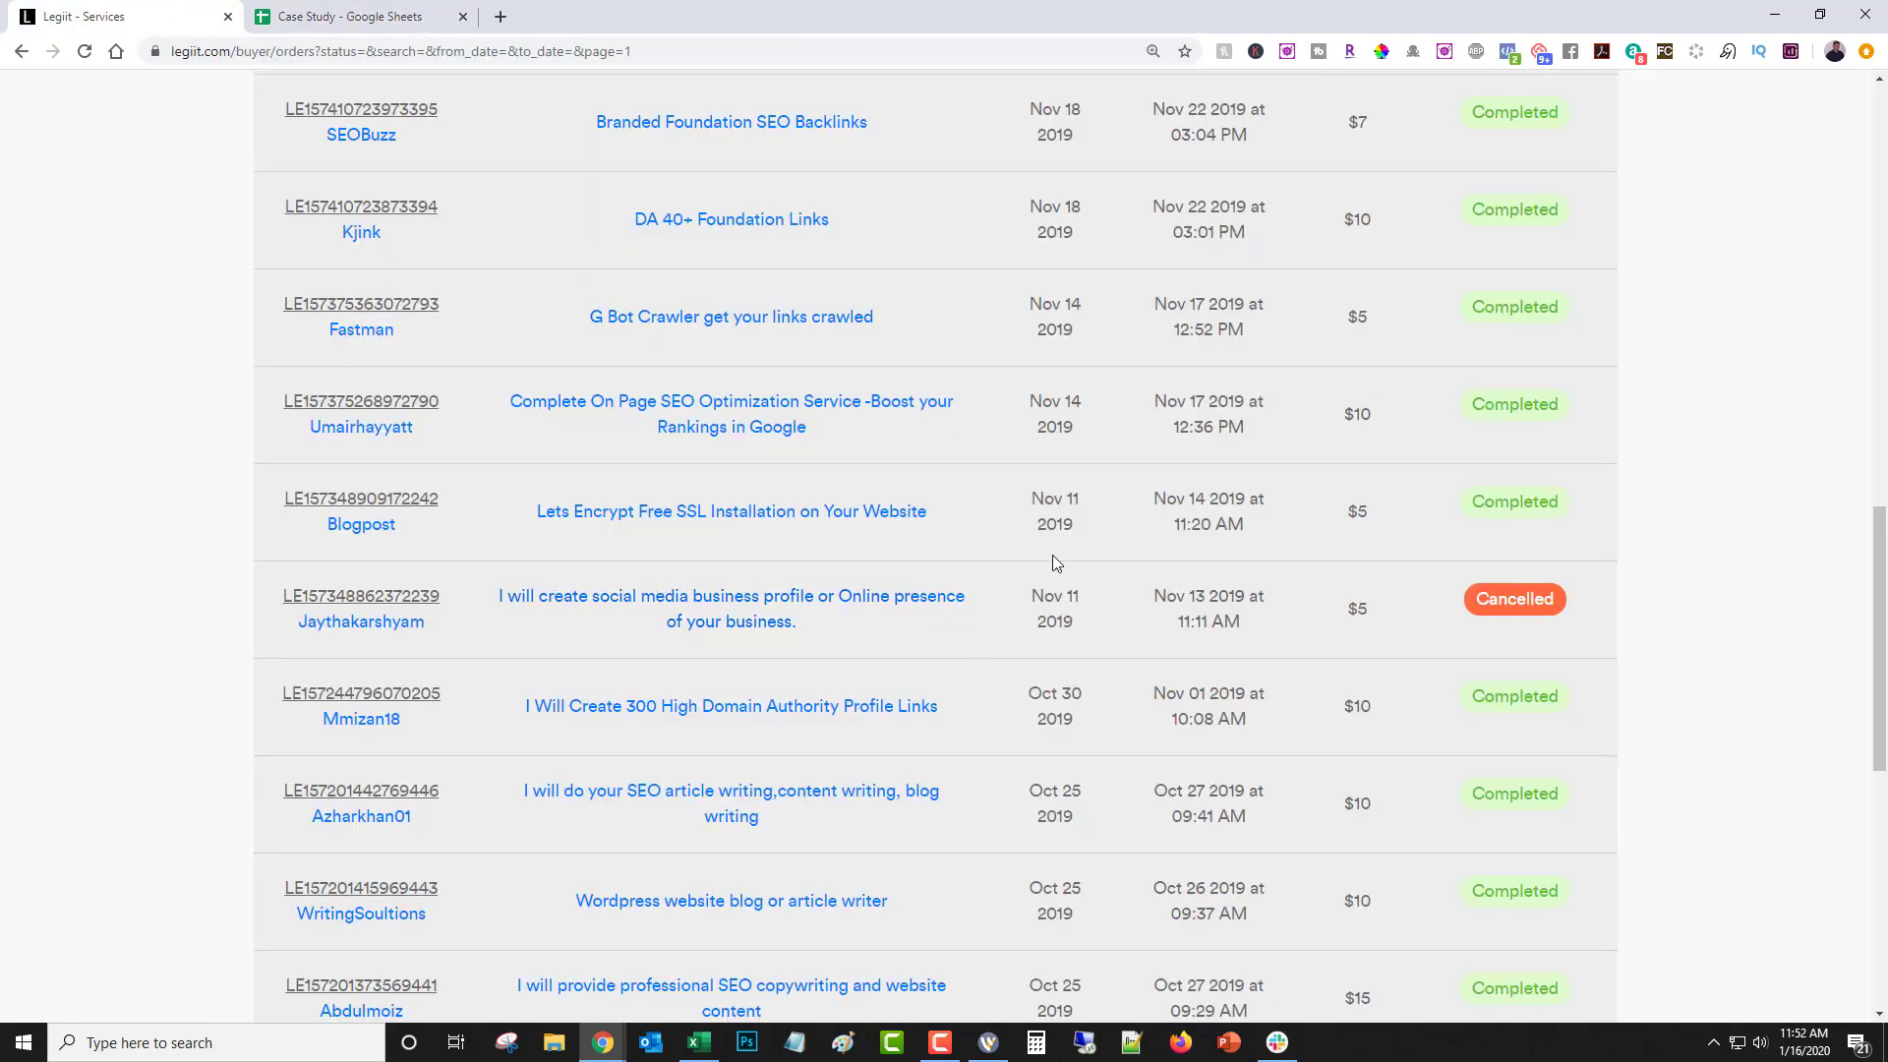
{"action": "scroll", "coordinate": [980, 646], "scroll_direction": "up", "scroll_amount": 3}
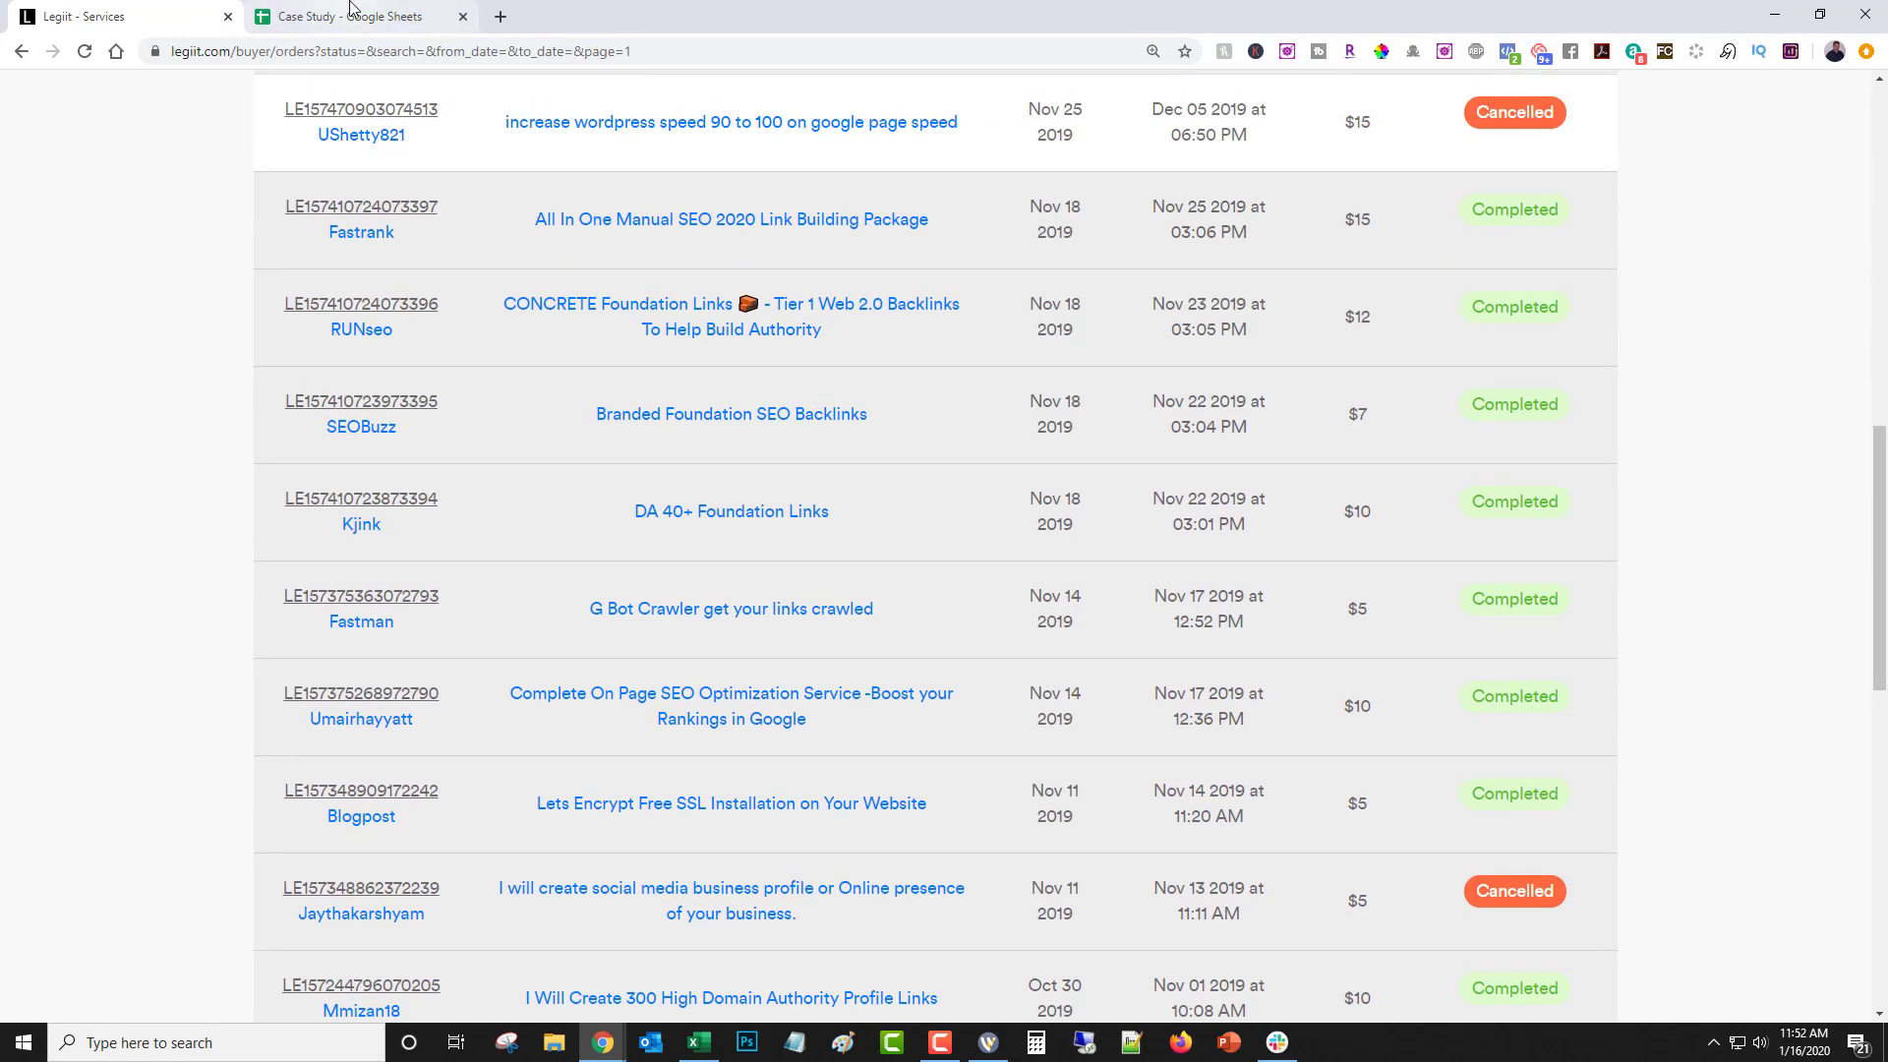
{"action": "left_click", "coordinate": [347, 17]}
{"action": "type", "text": "5"}
{"action": "left_click", "coordinate": [396, 558]}
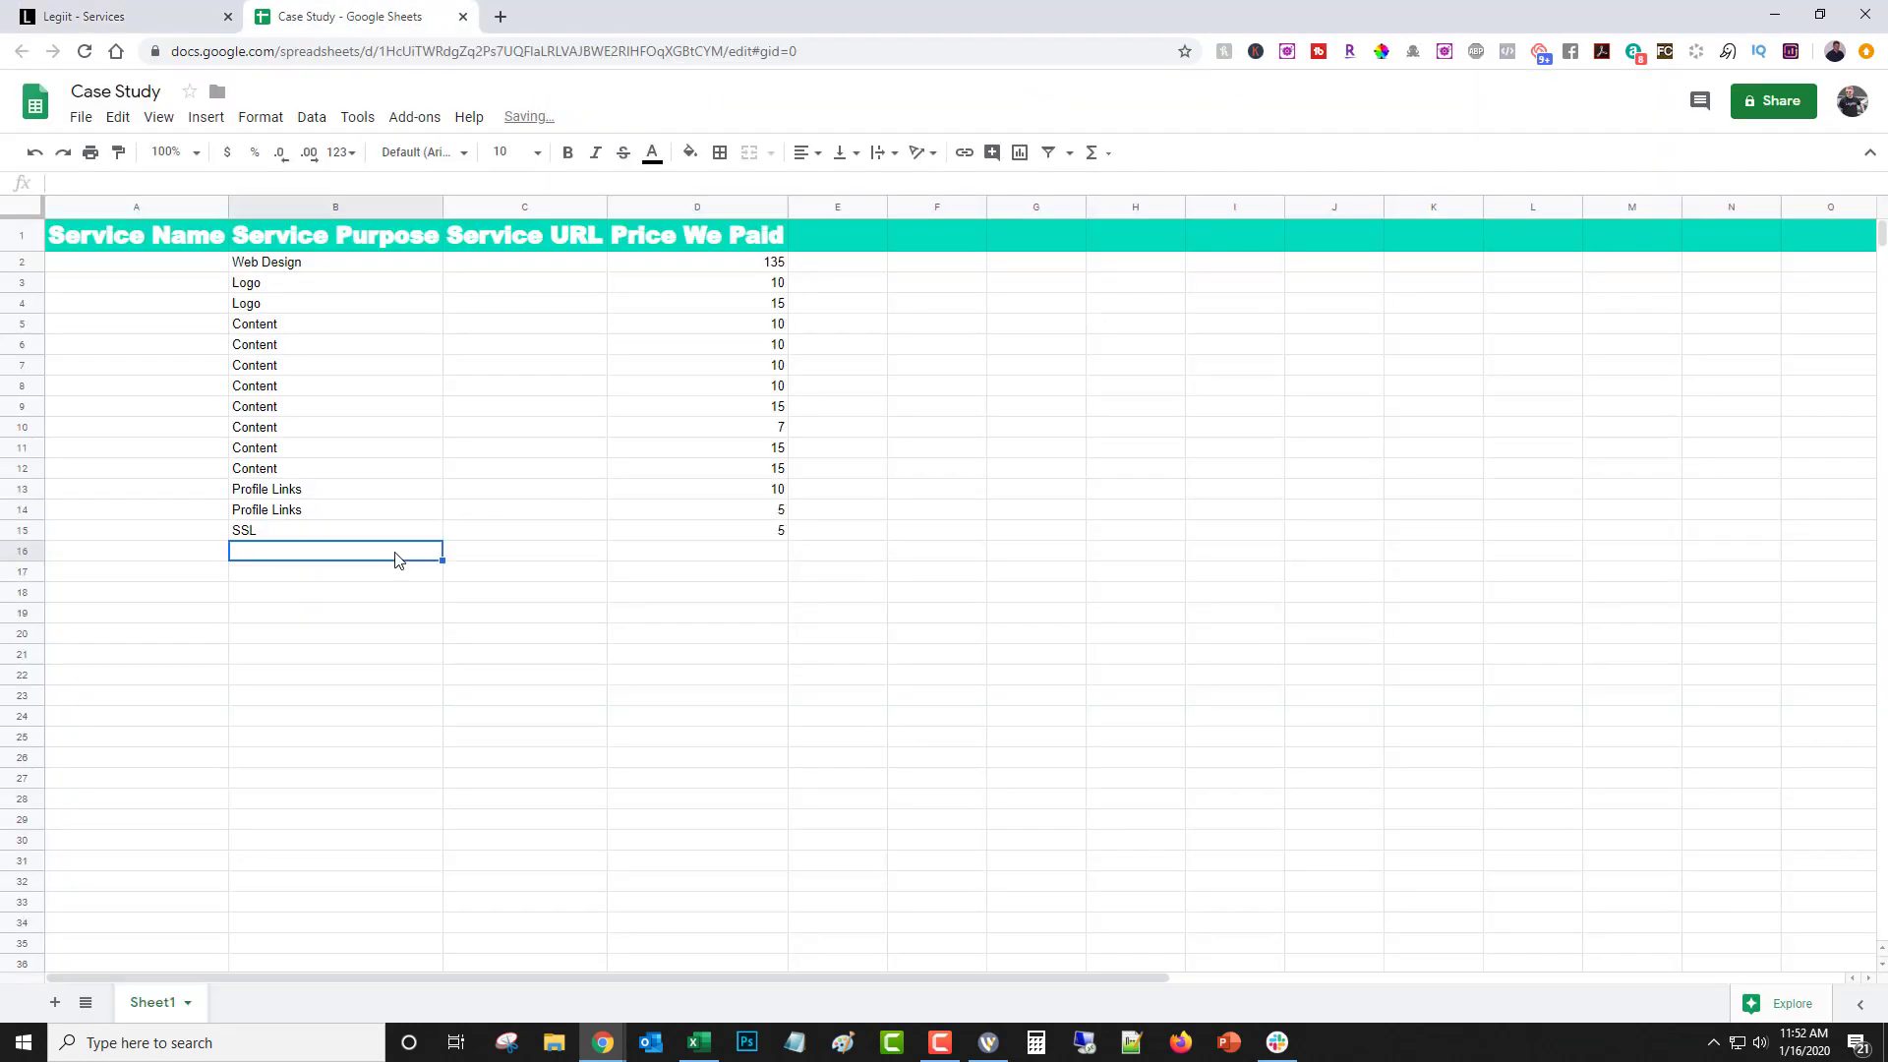
{"action": "type", "text": "On Page SEO"}
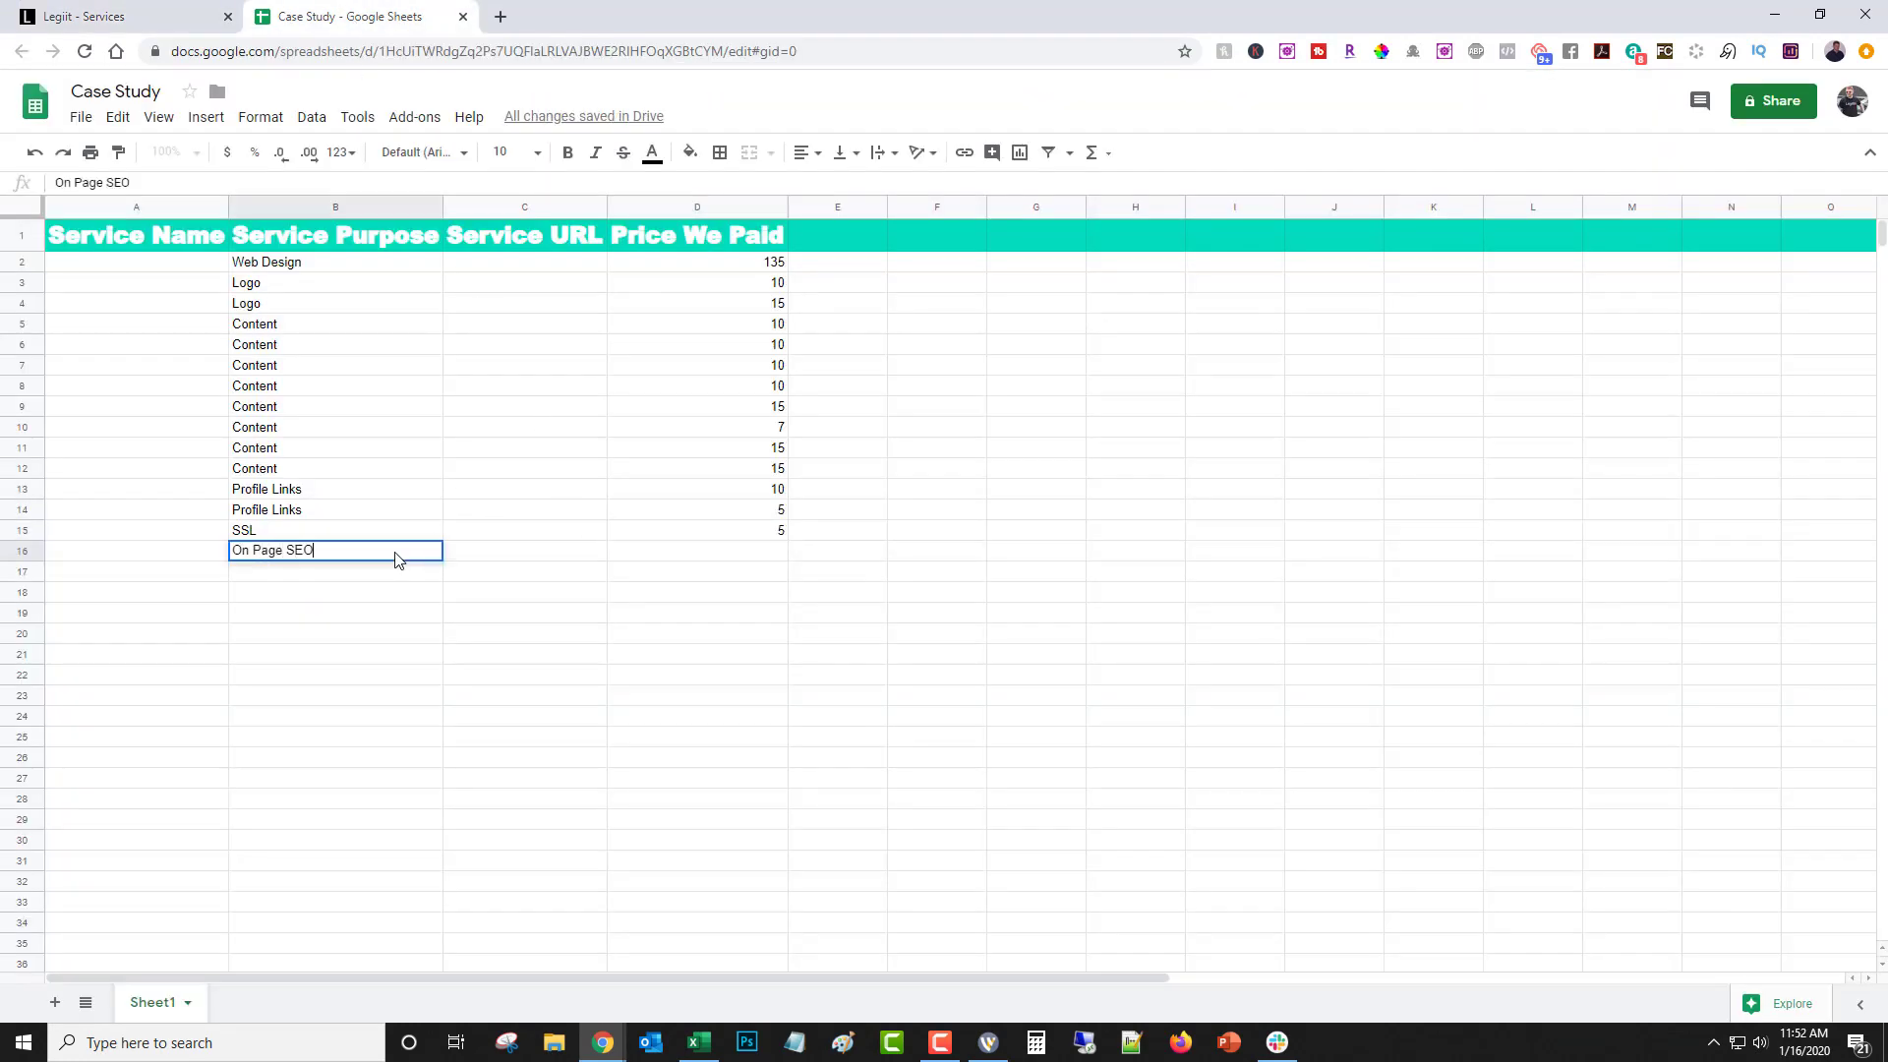
Log an On Page SEO row priced 10 beneath it
{"action": "left_click", "coordinate": [687, 564]}
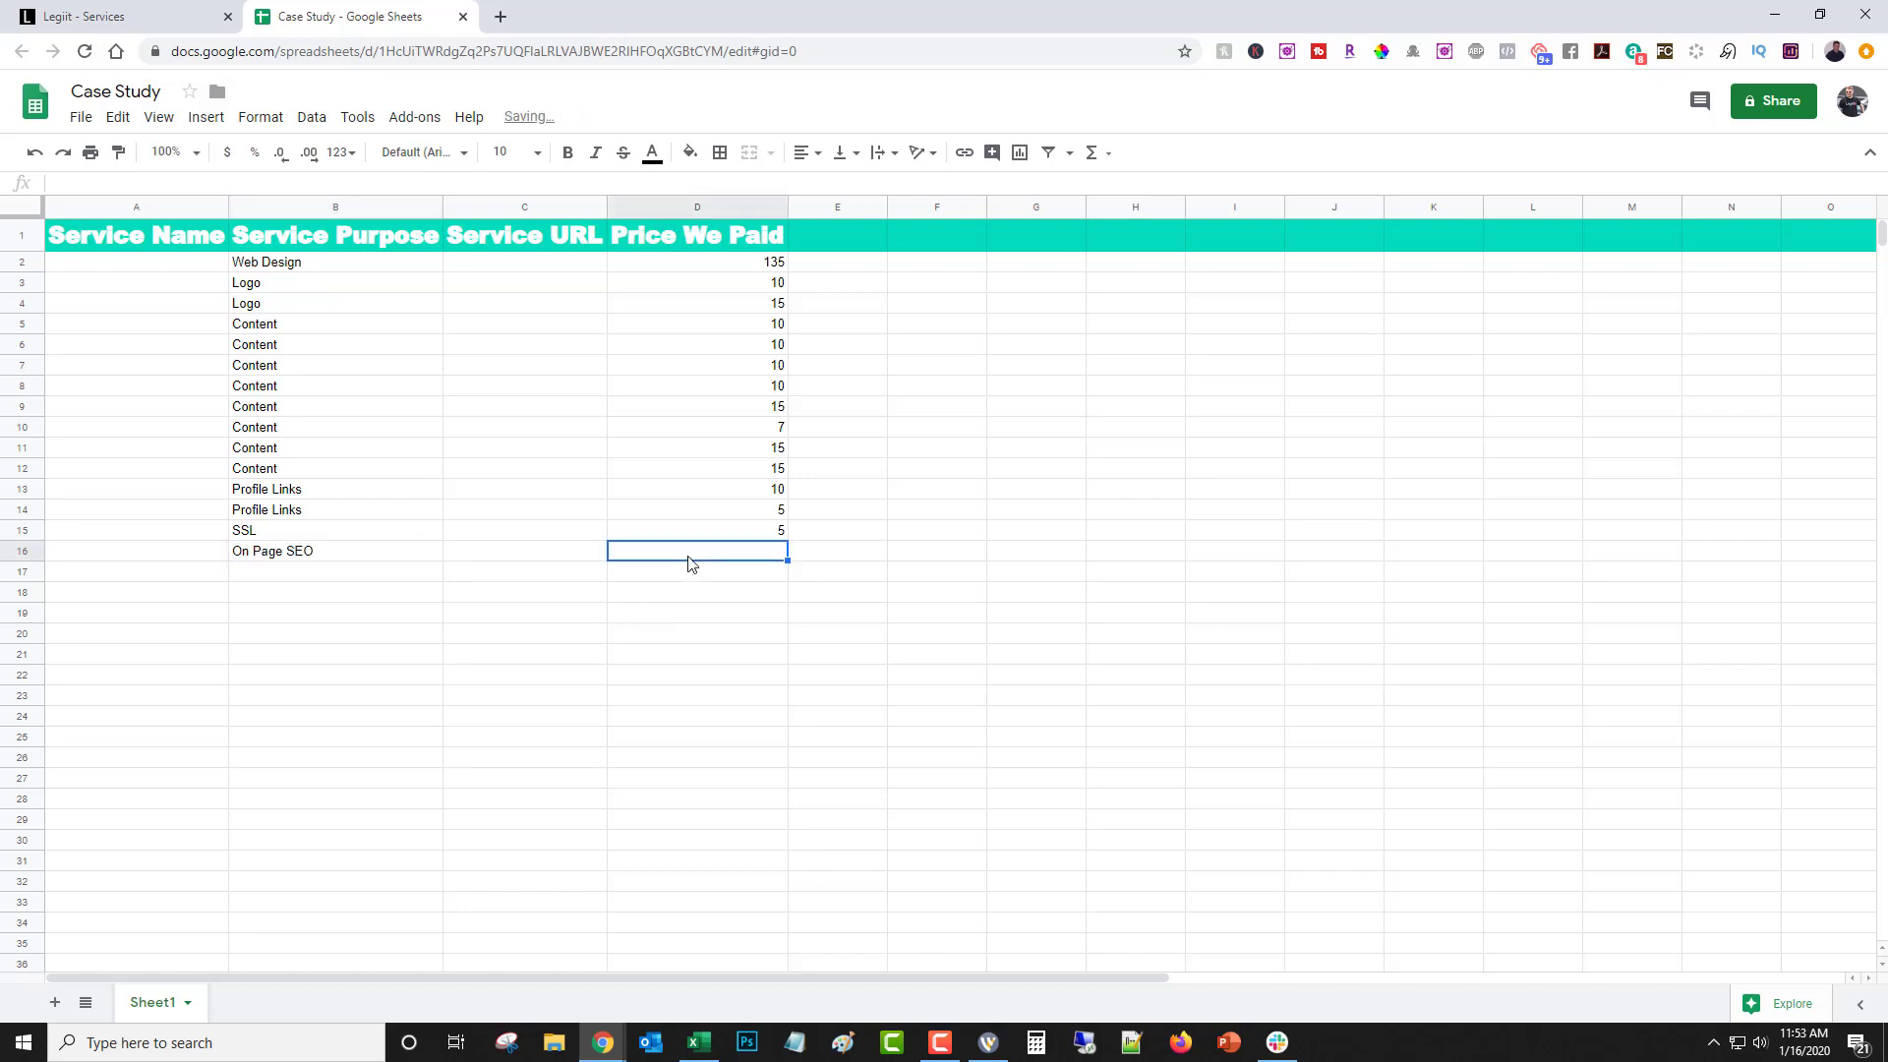
{"action": "type", "text": "210"}
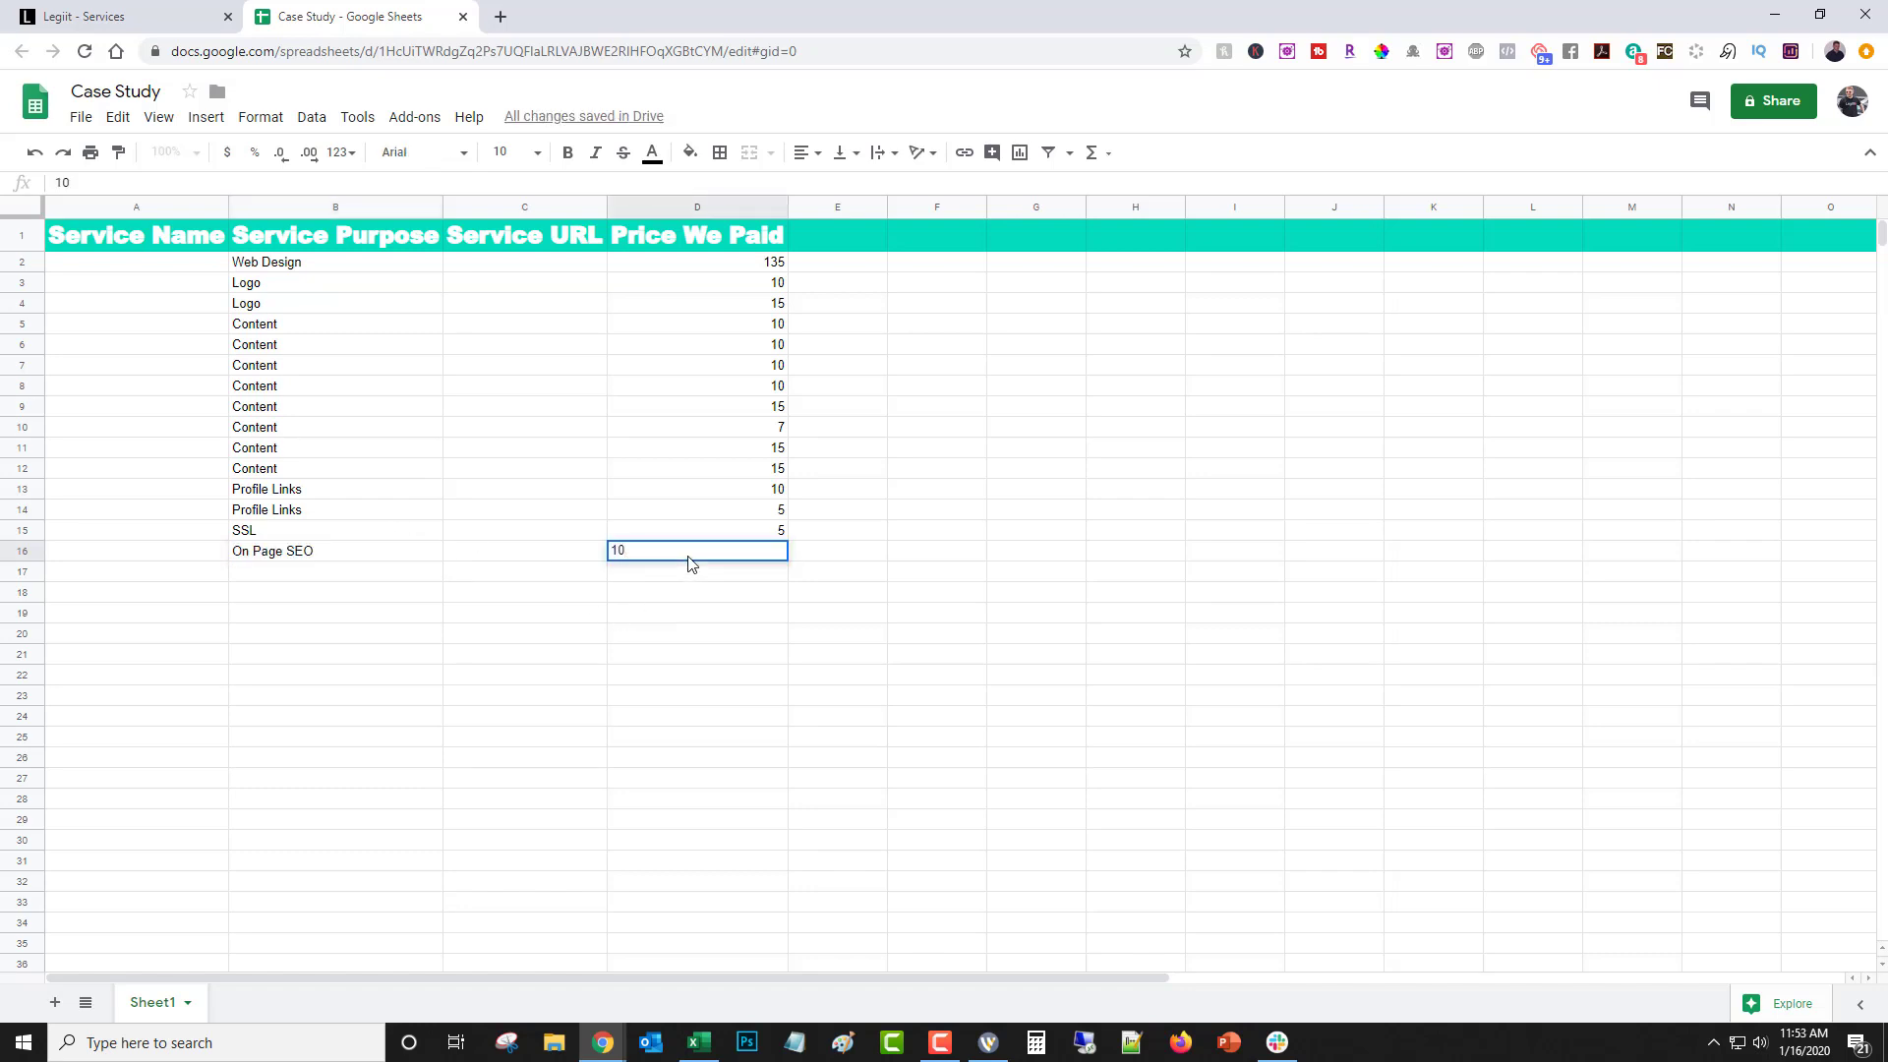
{"action": "key", "text": "Return"}
{"action": "left_click", "coordinate": [103, 17]}
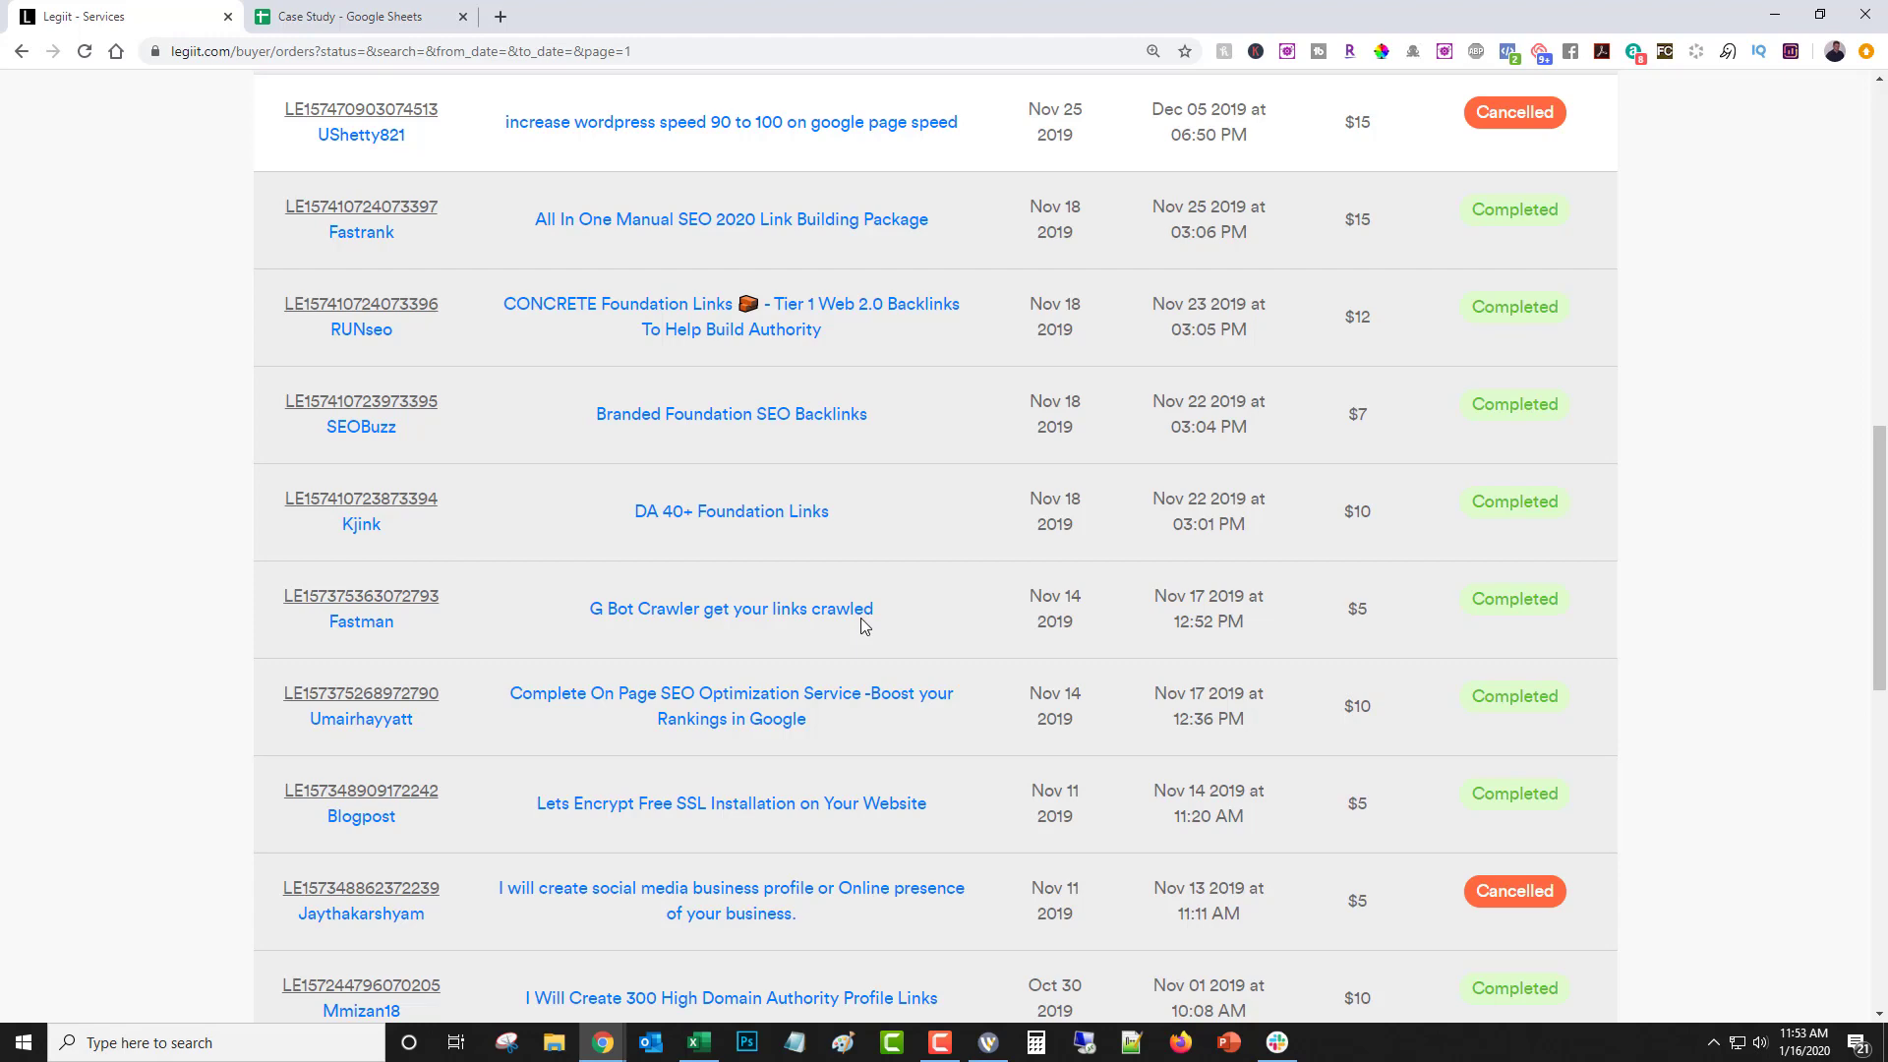
Log the Link Crawler purchase with its price from the Legiit orders list
{"action": "left_click", "coordinate": [349, 16]}
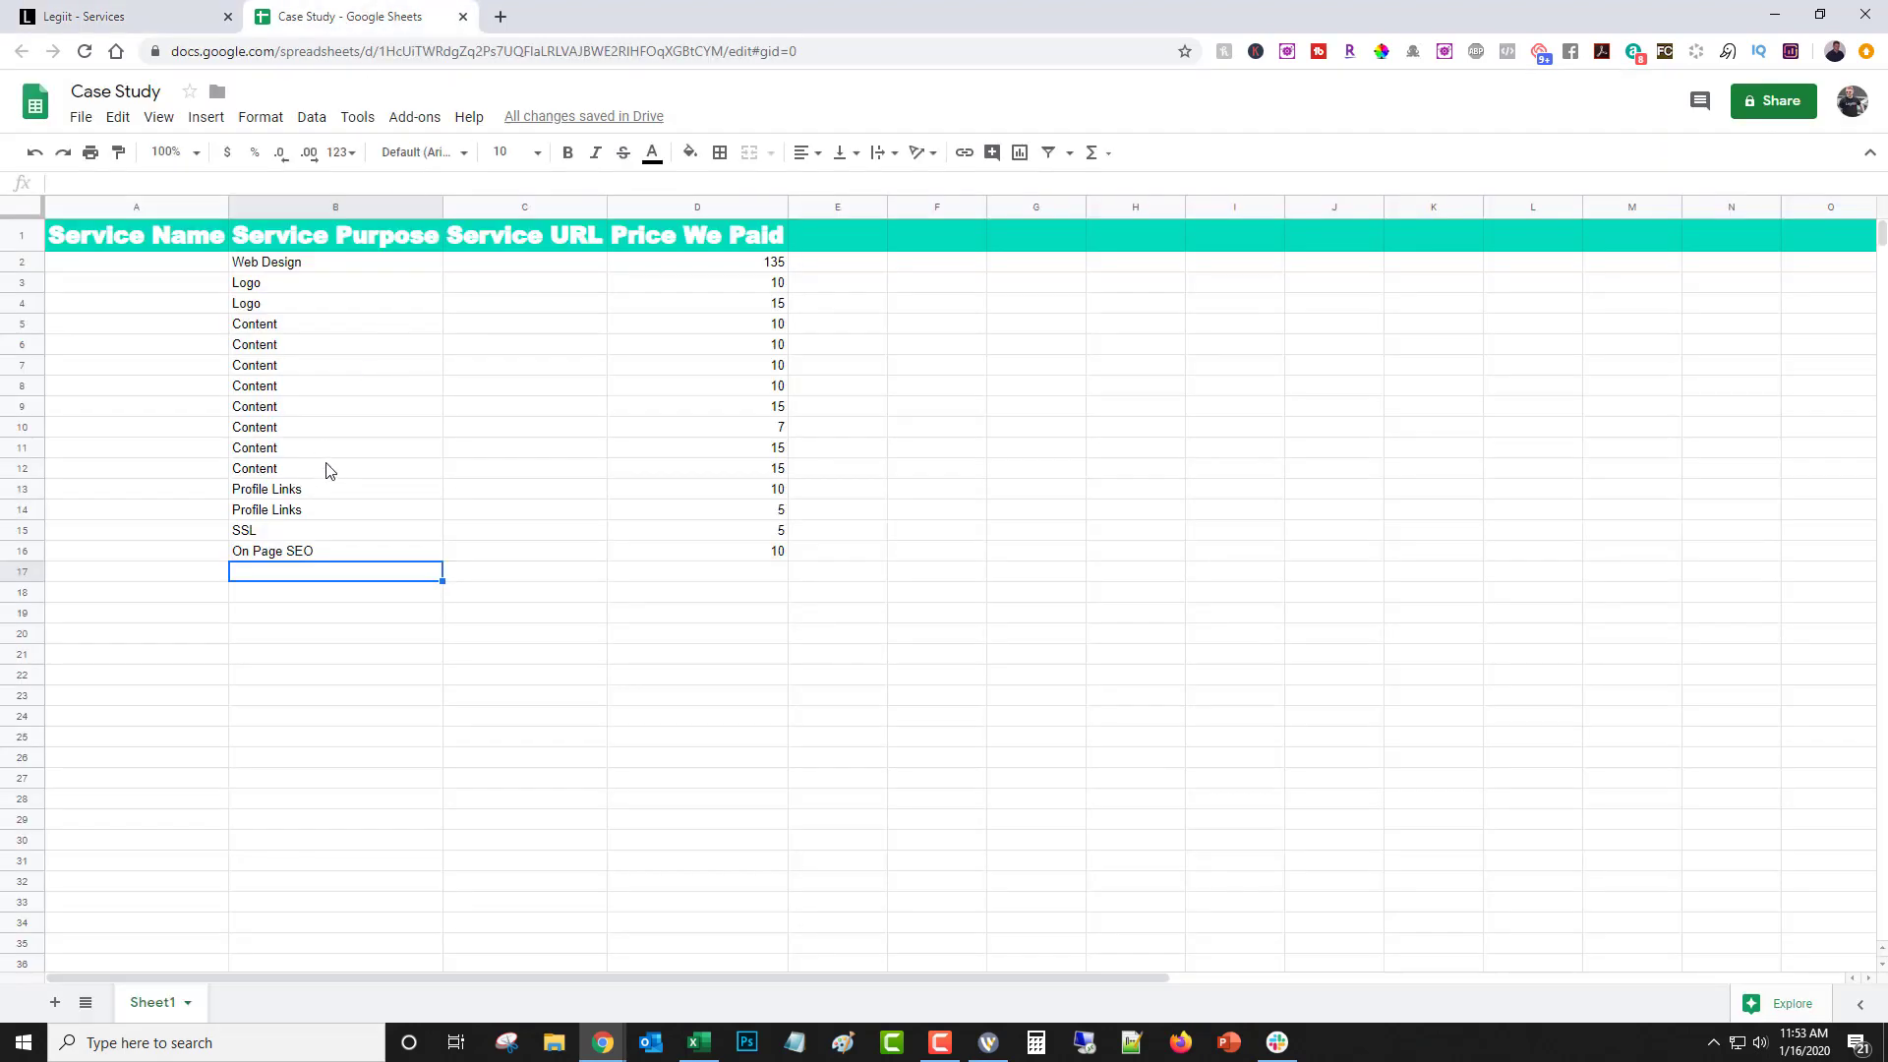
{"action": "type", "text": "Link "}
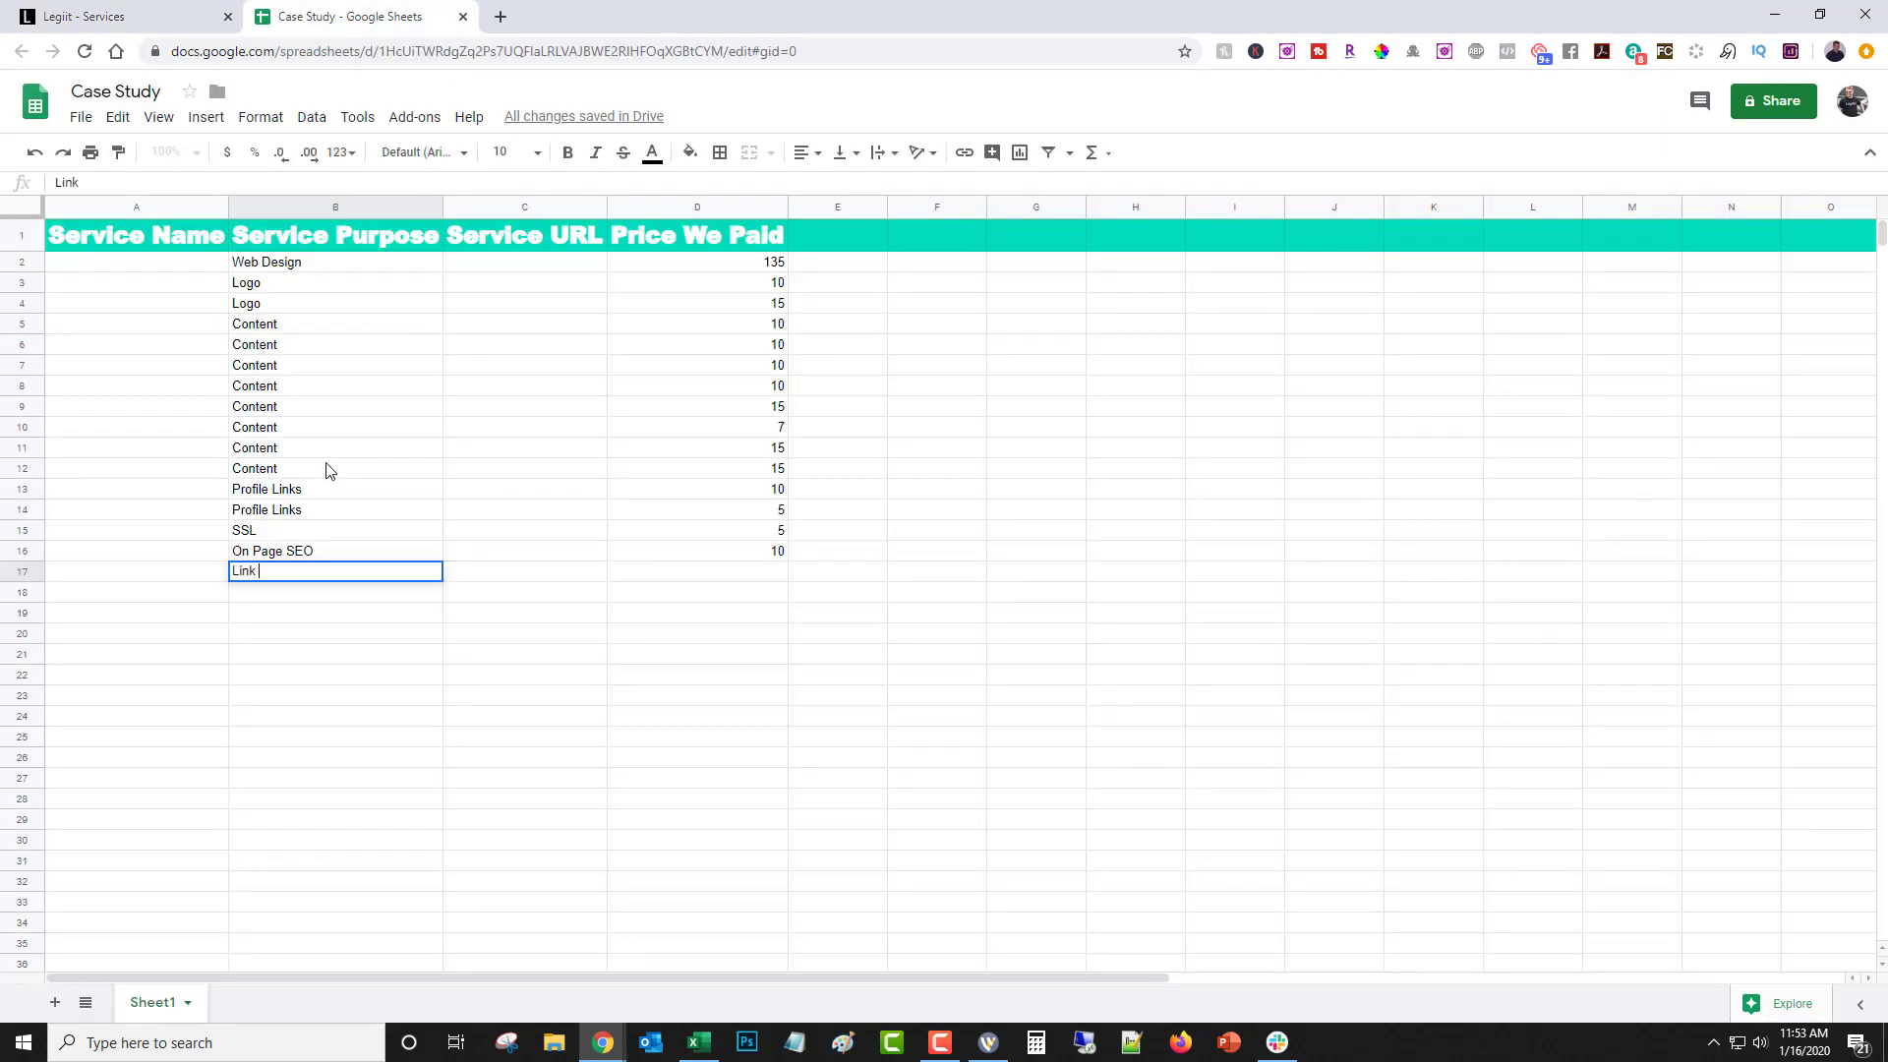
{"action": "type", "text": "Crawler"}
{"action": "left_click", "coordinate": [640, 575]}
{"action": "type", "text": "5"}
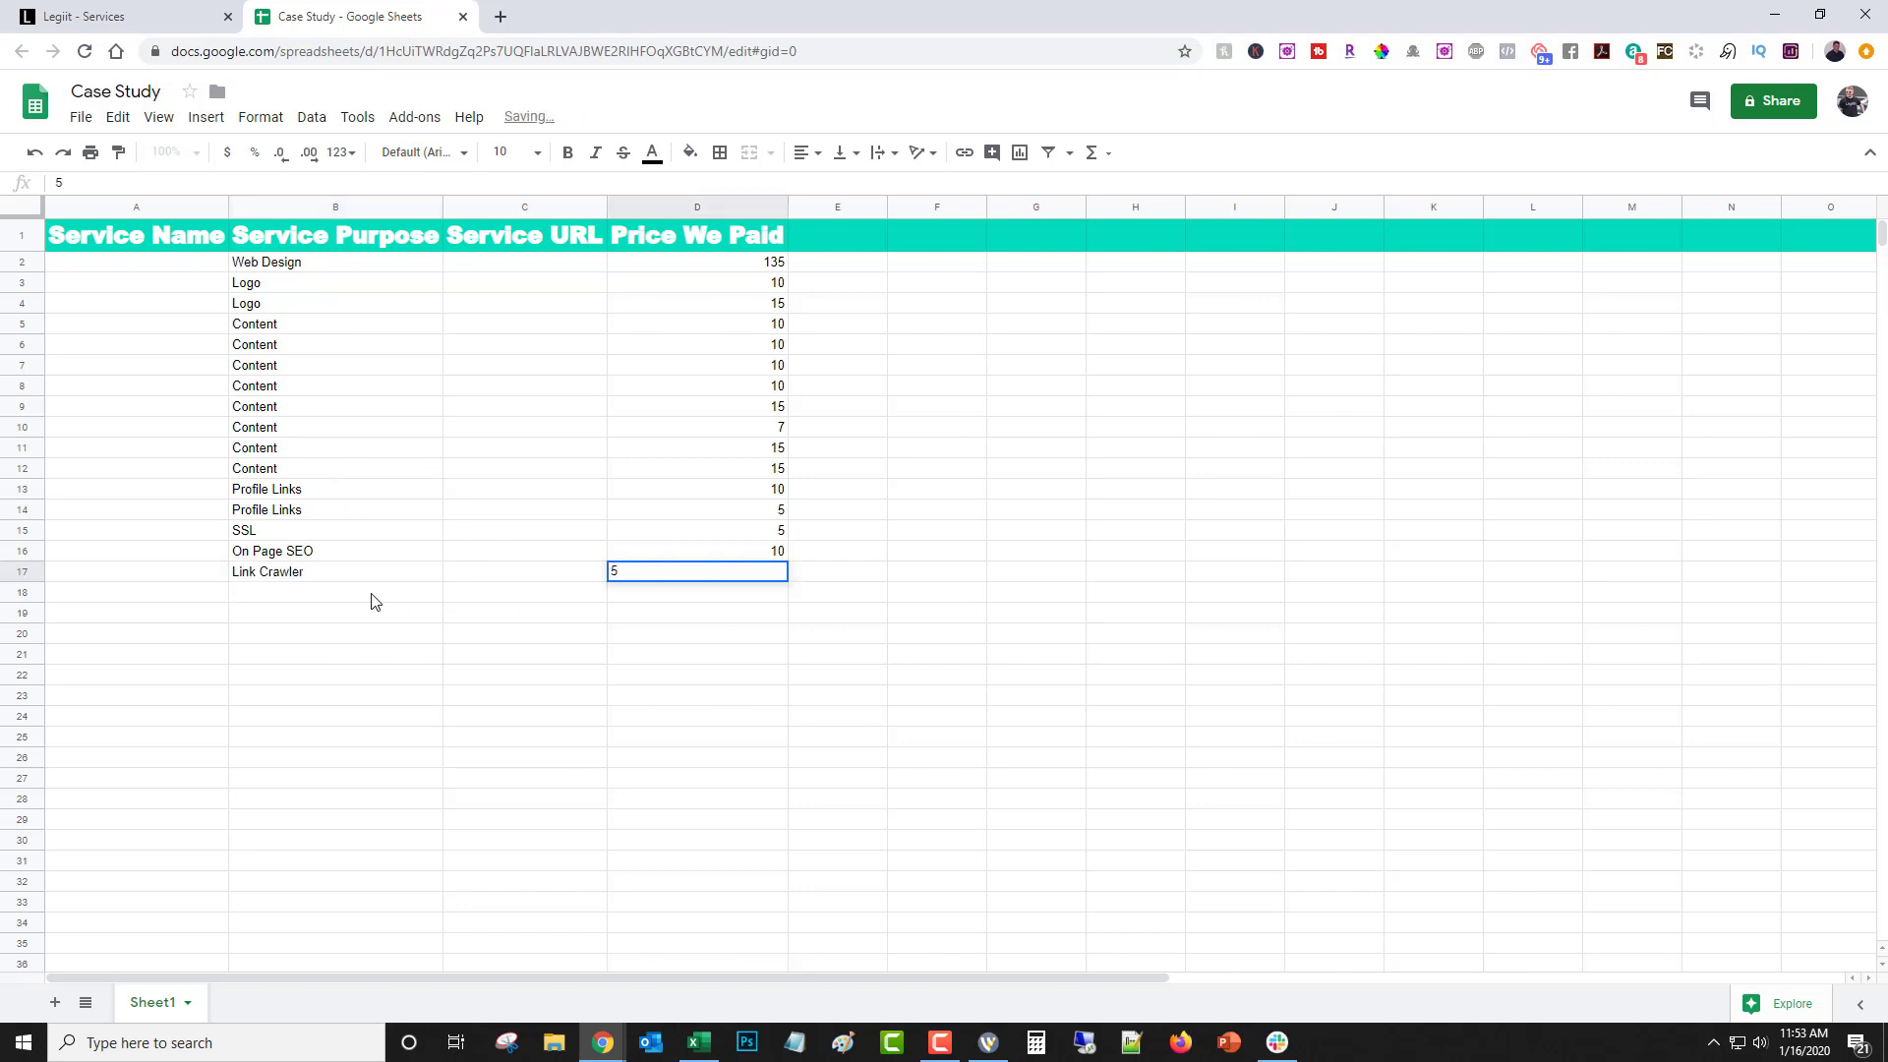
{"action": "key", "text": "Return"}
{"action": "left_click", "coordinate": [85, 15]}
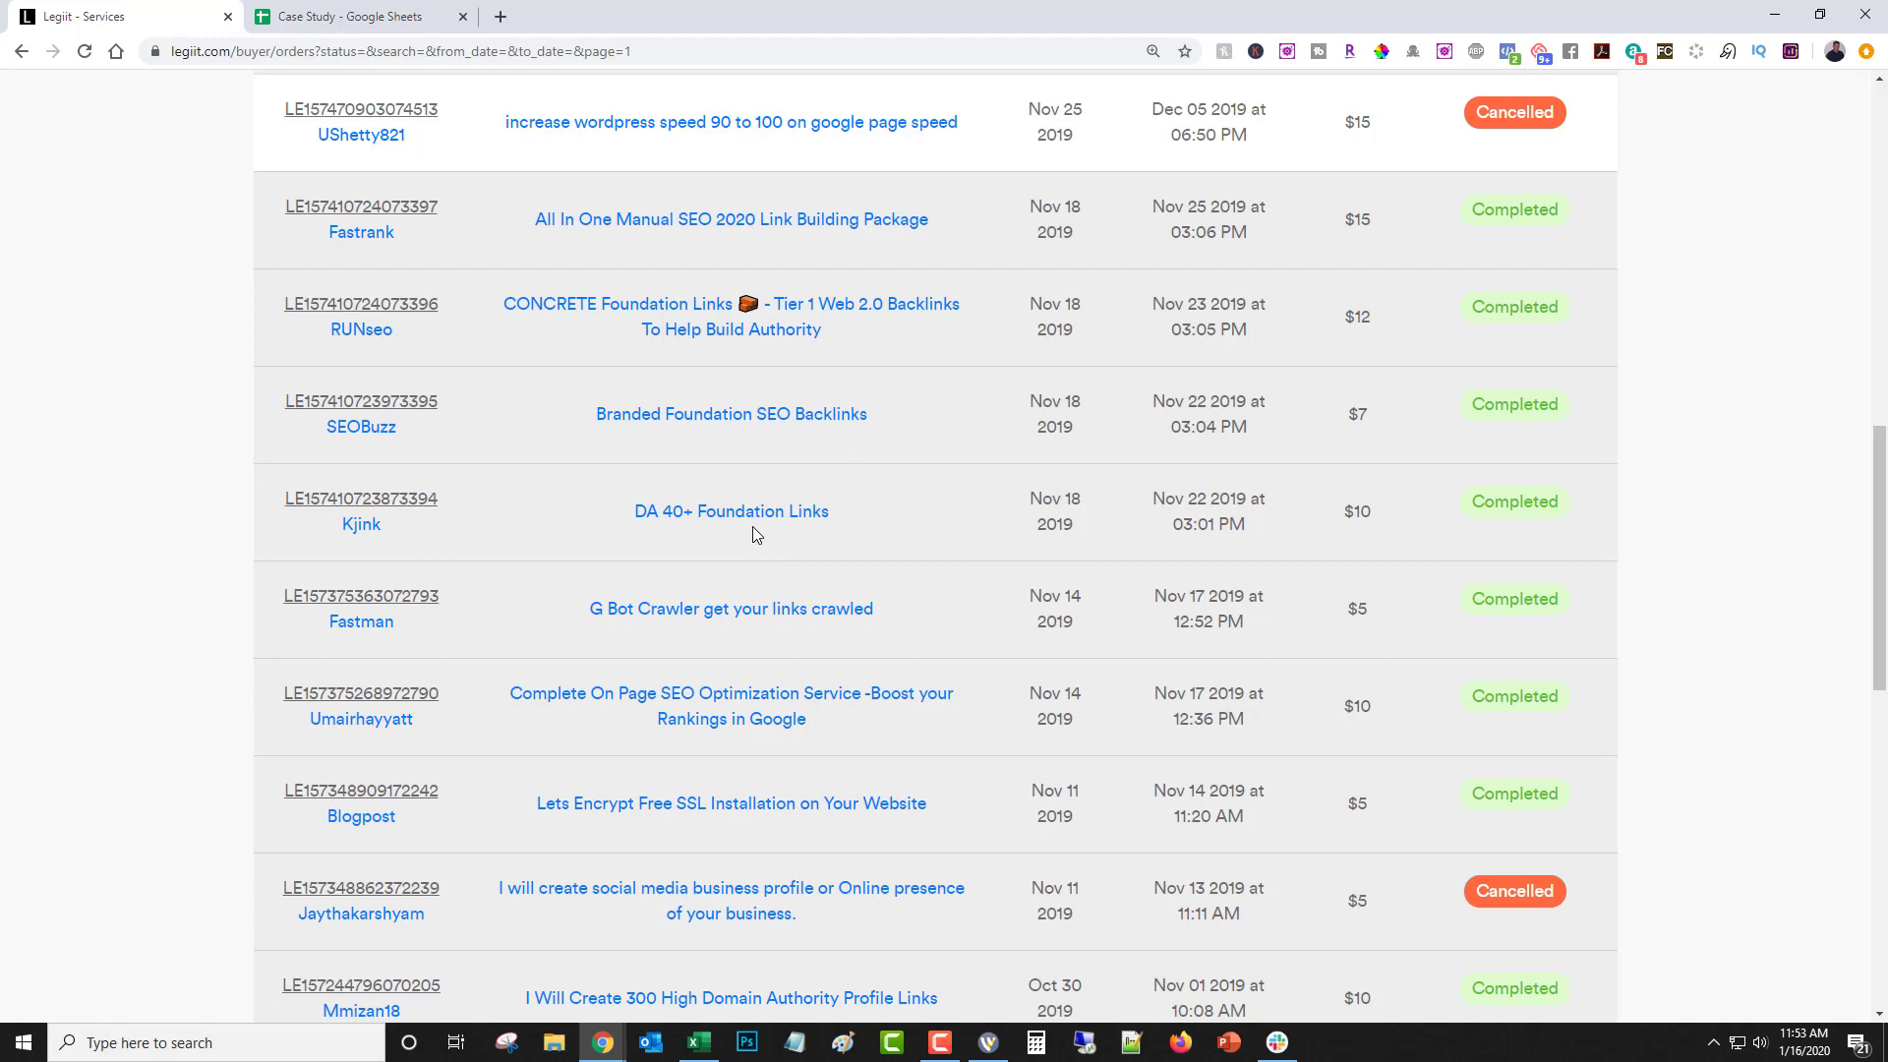
Log four Foundation Links rows, pasting the name down and entering their prices including 7 and 12
{"action": "left_click", "coordinate": [370, 16]}
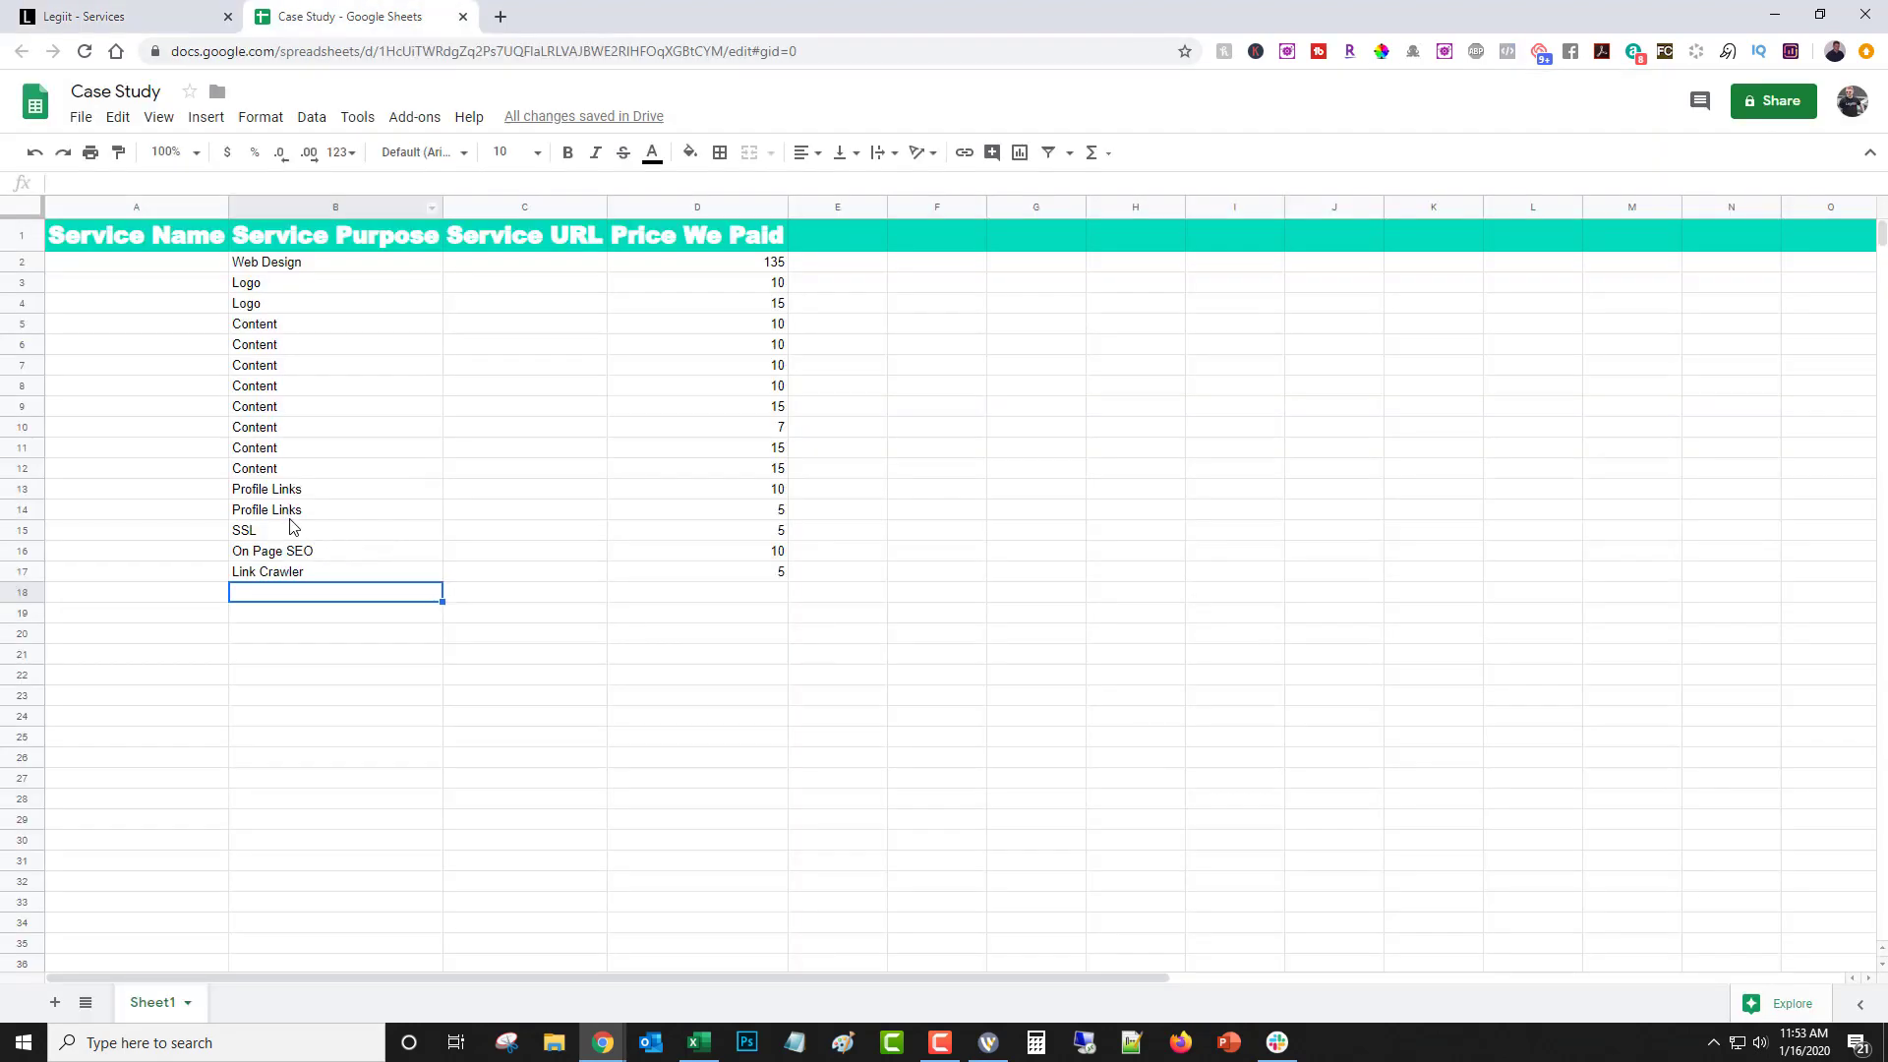
{"action": "type", "text": "Foundation Links"}
{"action": "left_click", "coordinate": [333, 658]}
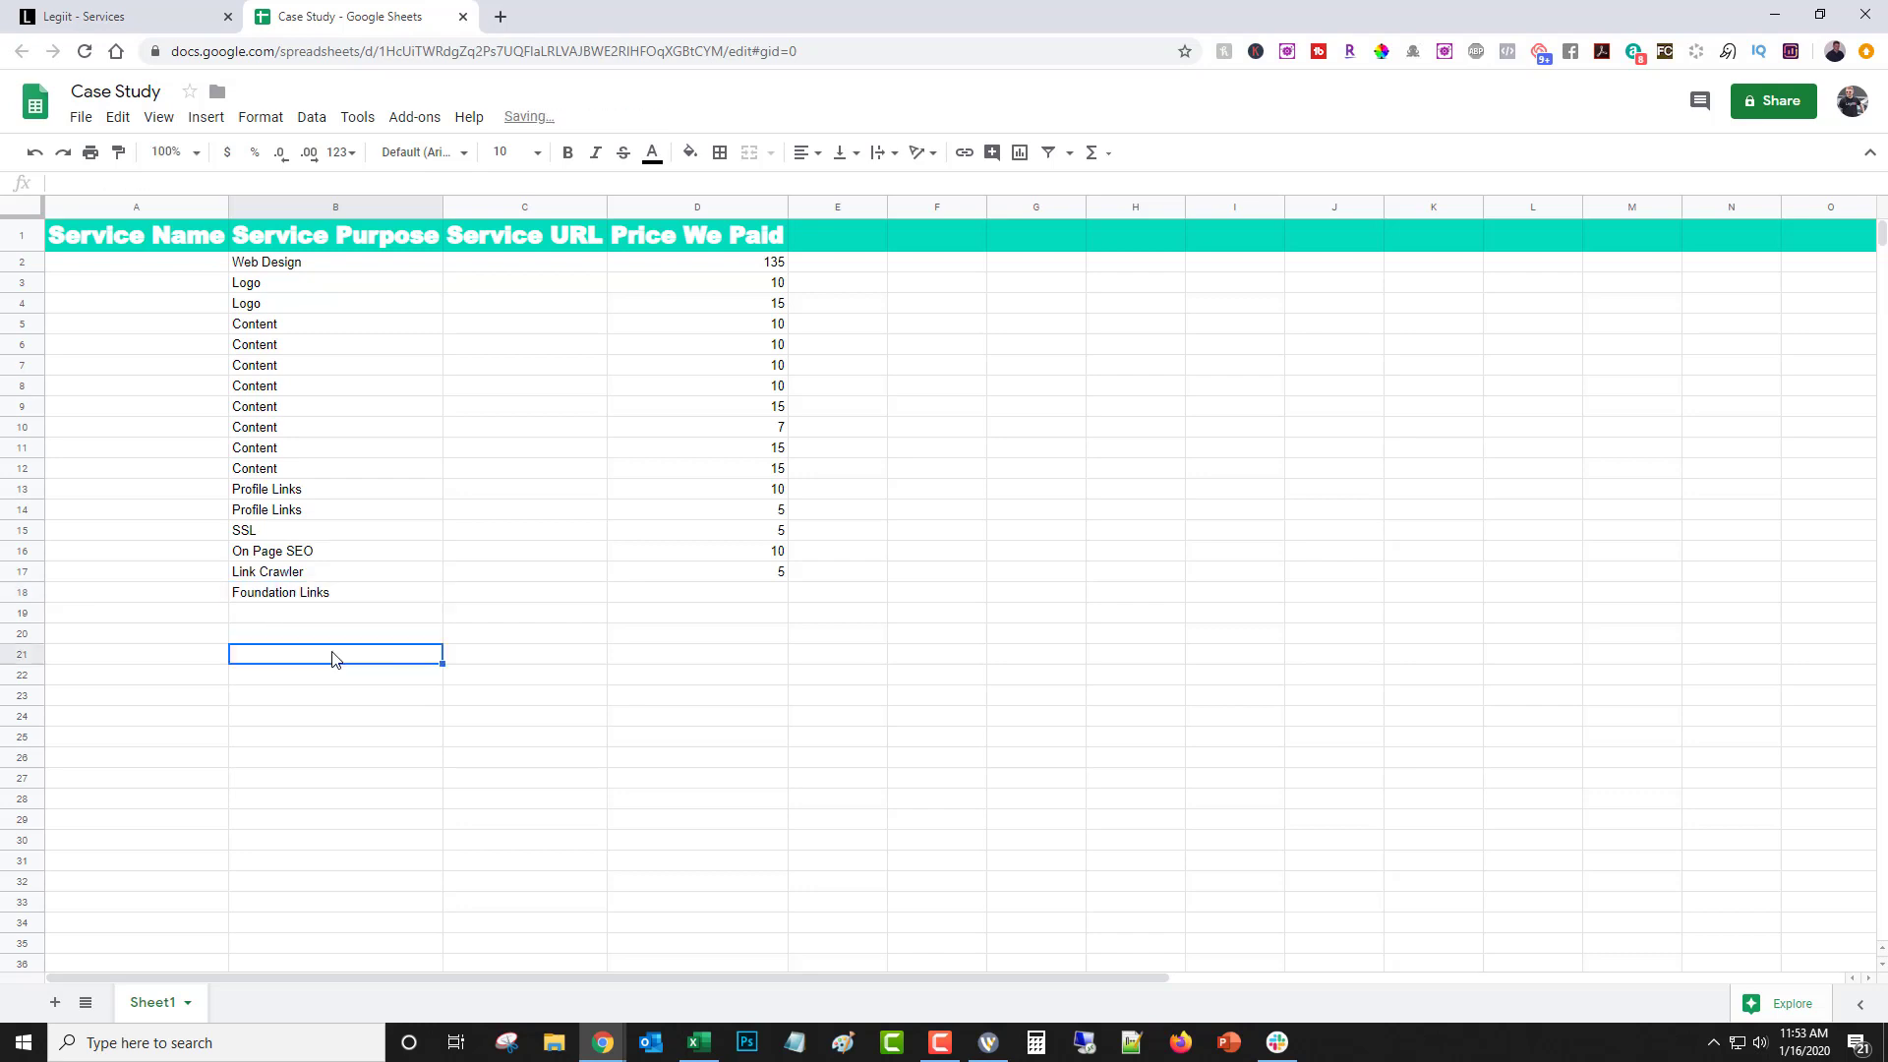
{"action": "left_click", "coordinate": [327, 596]}
{"action": "left_click_drag", "start_coordinate": [317, 615], "coordinate": [313, 676]}
{"action": "type", "text": "Foundation Links Foundation Links Foundation Links"}
{"action": "left_click", "coordinate": [85, 17]}
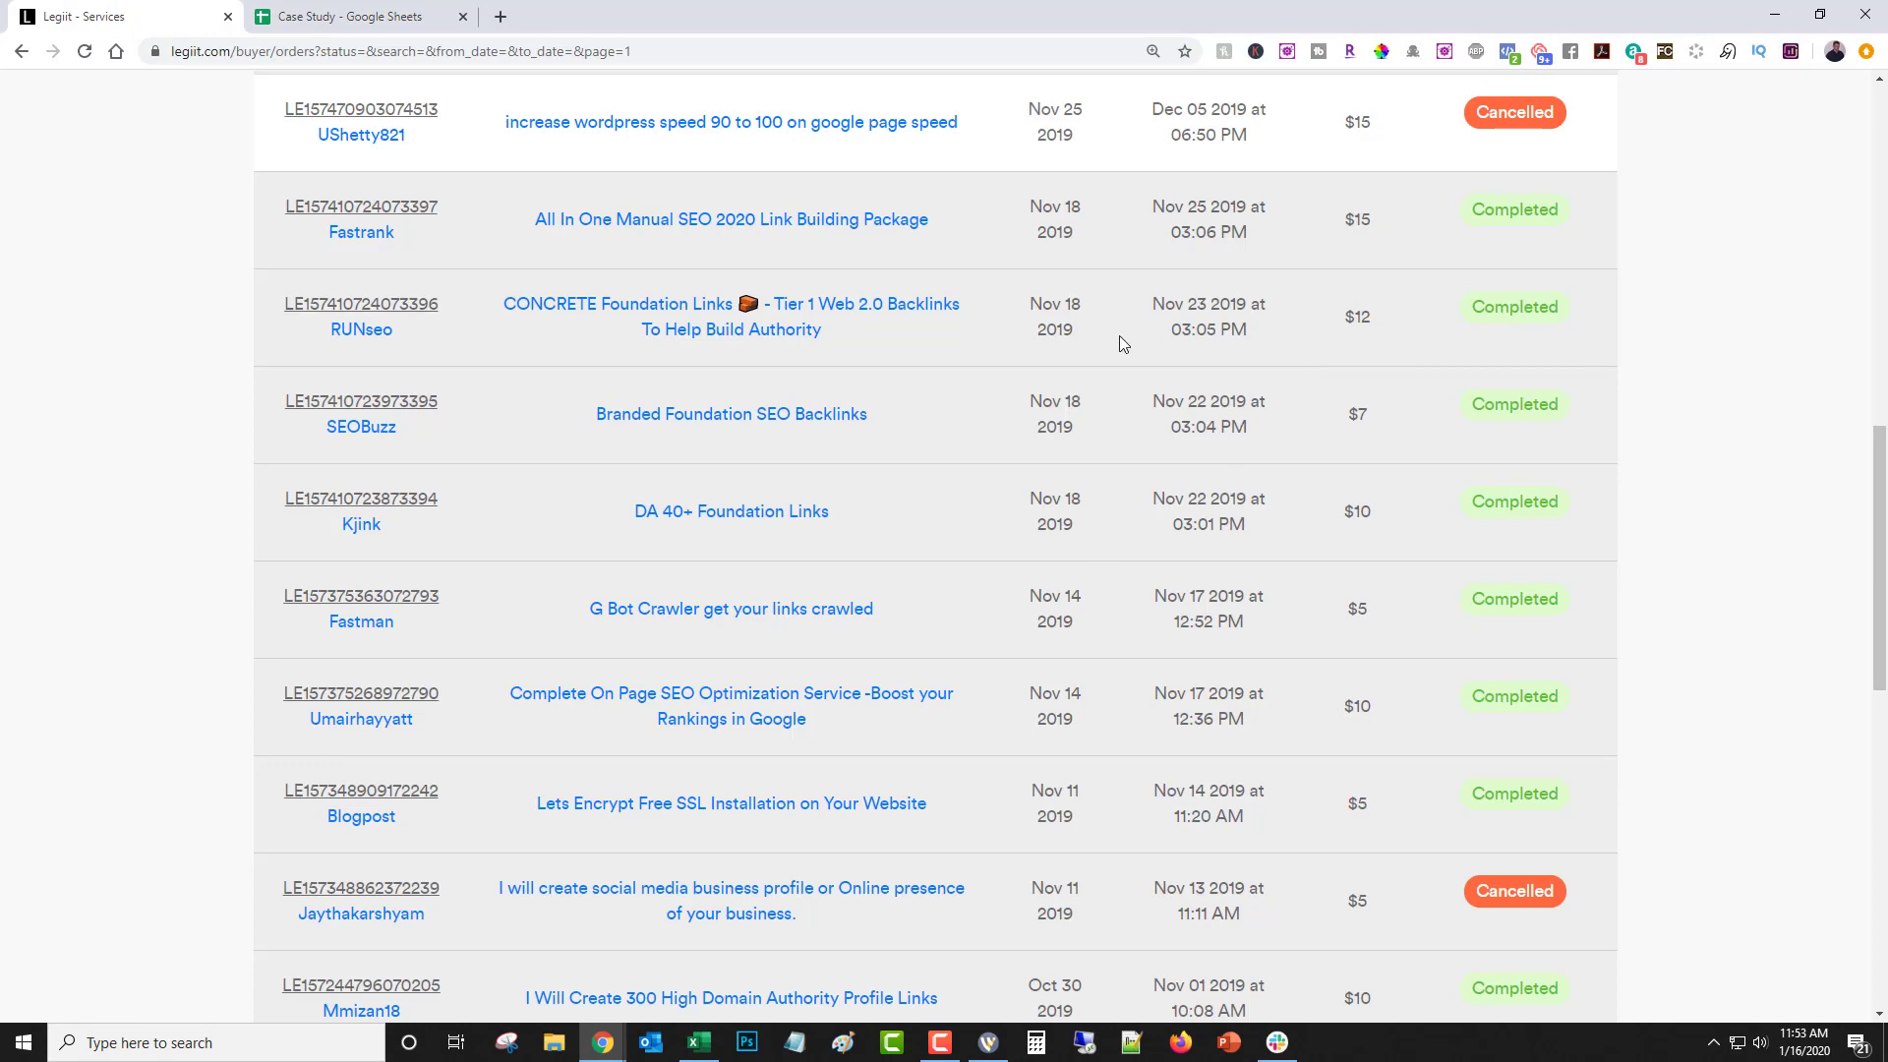
{"action": "left_click", "coordinate": [343, 15]}
{"action": "left_click", "coordinate": [776, 594]}
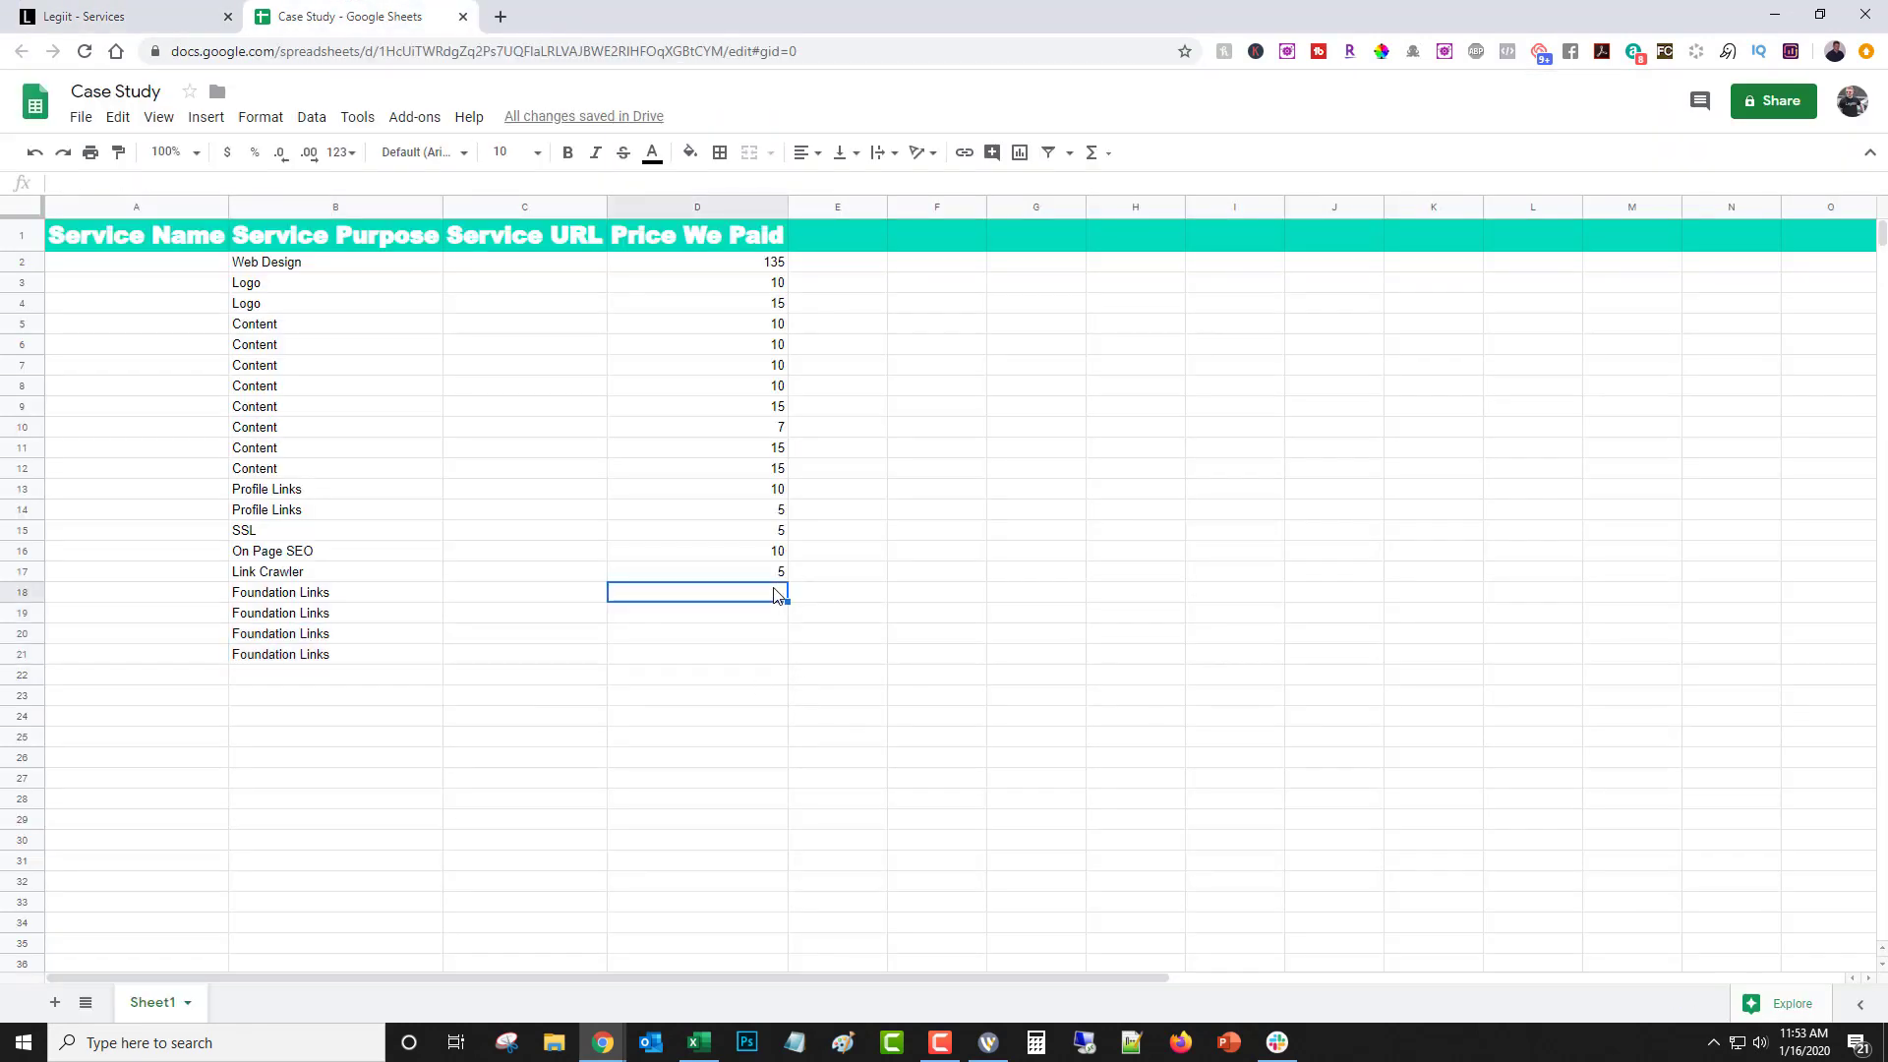
{"action": "type", "text": "10"}
{"action": "key", "text": "Return"}
{"action": "type", "text": "7"}
{"action": "key", "text": "Return"}
{"action": "type", "text": "12"}
{"action": "key", "text": "Return"}
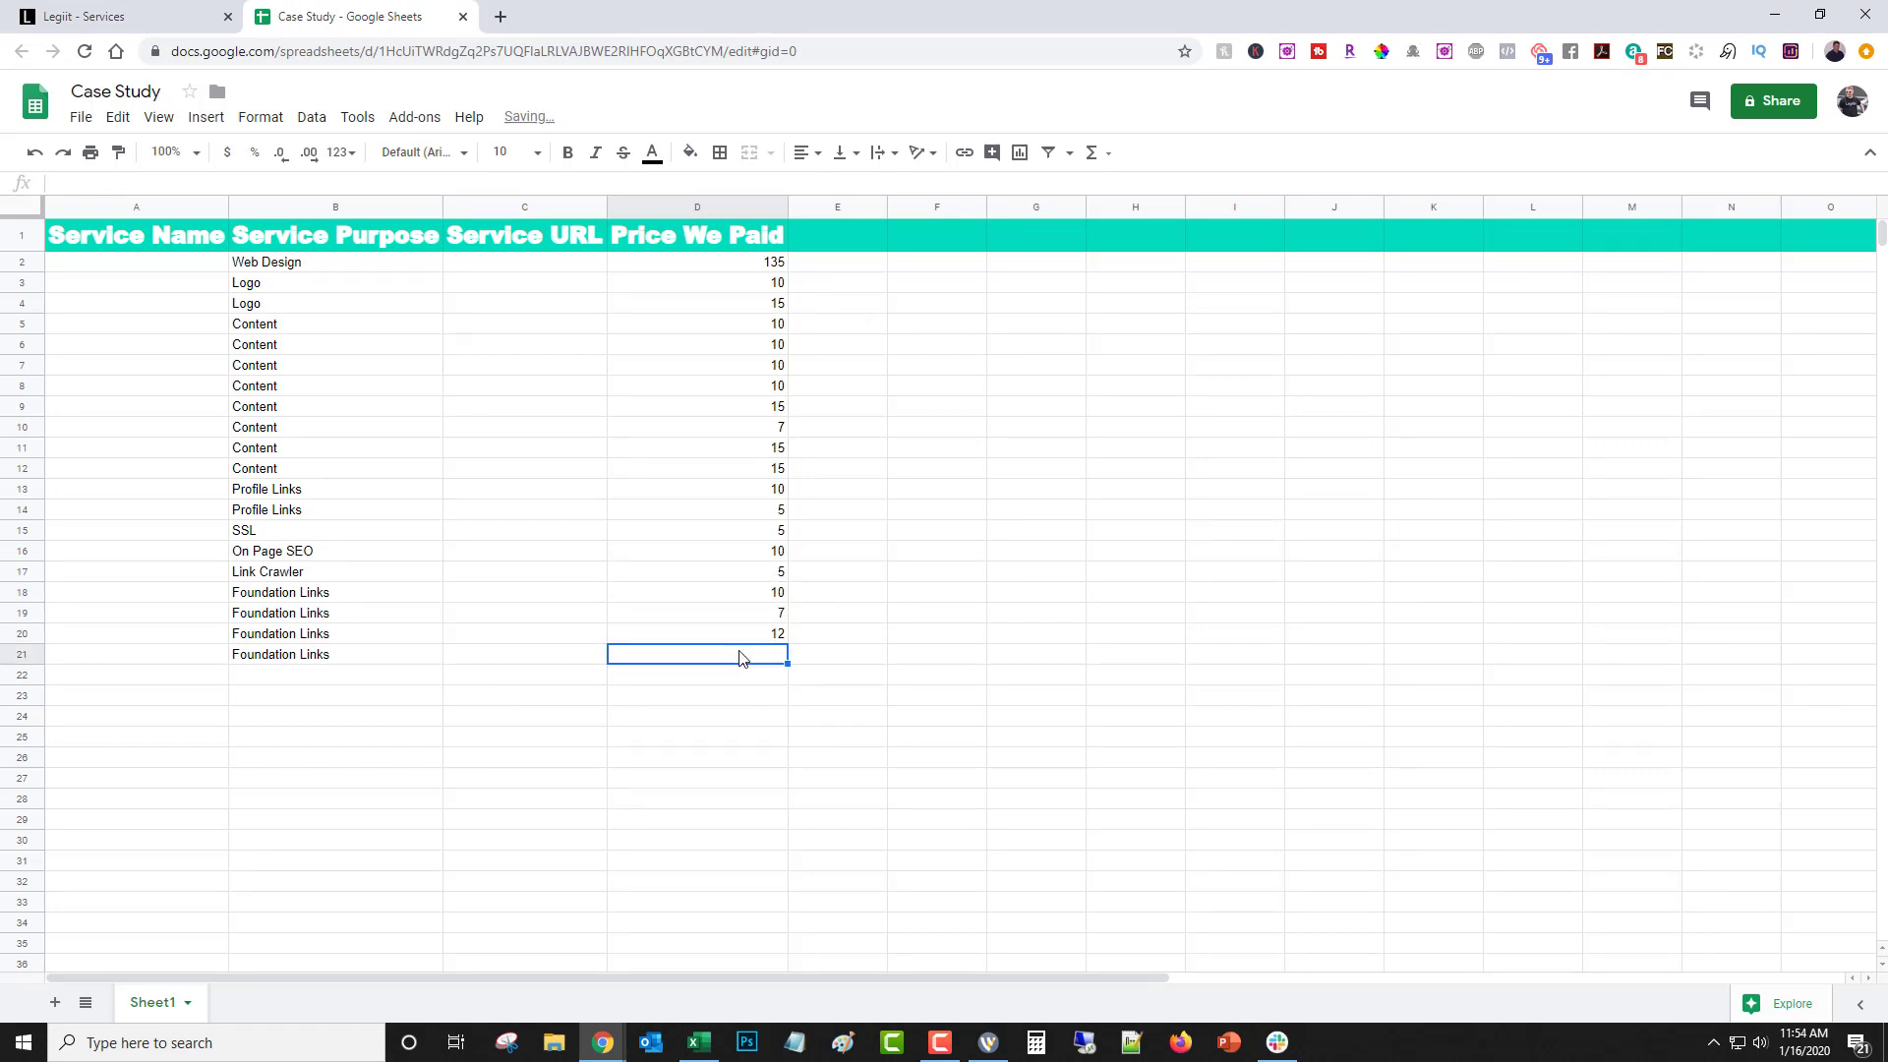
{"action": "type", "text": "15"}
Log the Site Speed purchase with its price
{"action": "left_click", "coordinate": [335, 673]}
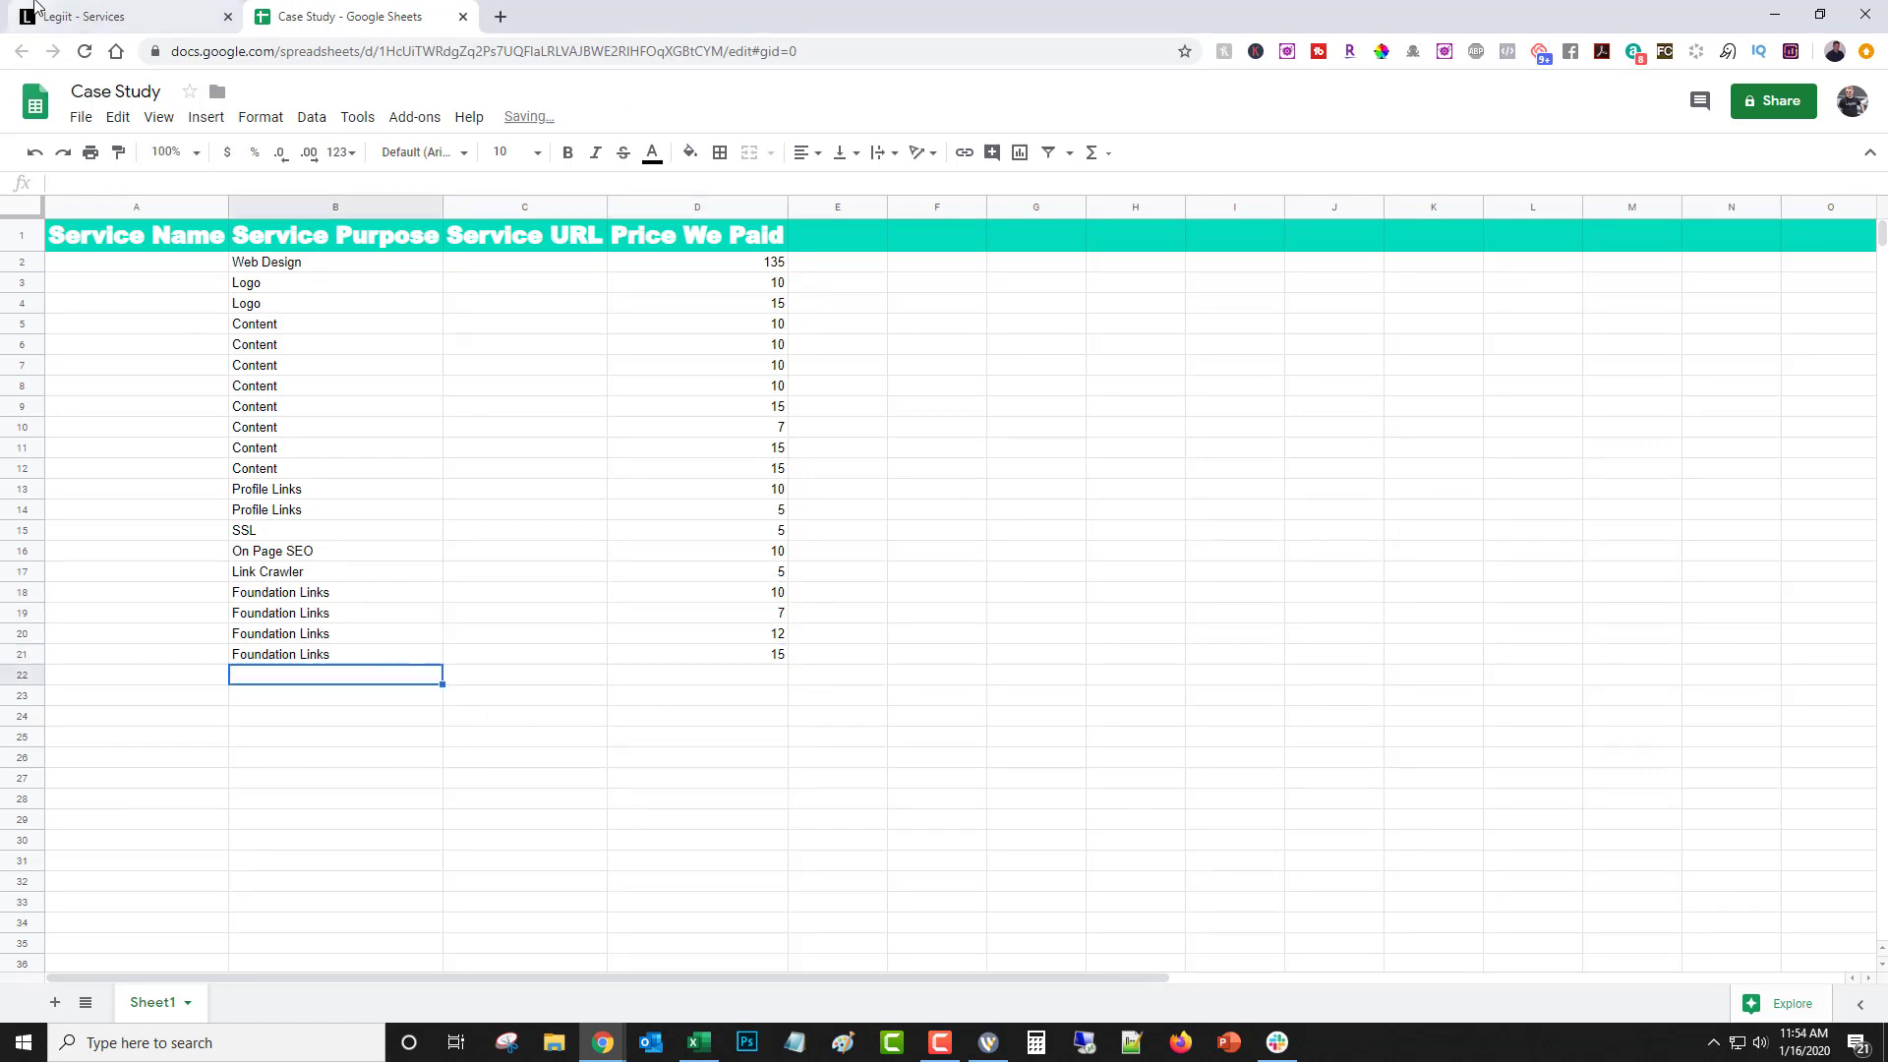
{"action": "left_click", "coordinate": [86, 14]}
{"action": "scroll", "coordinate": [848, 605], "scroll_direction": "up", "scroll_amount": 4}
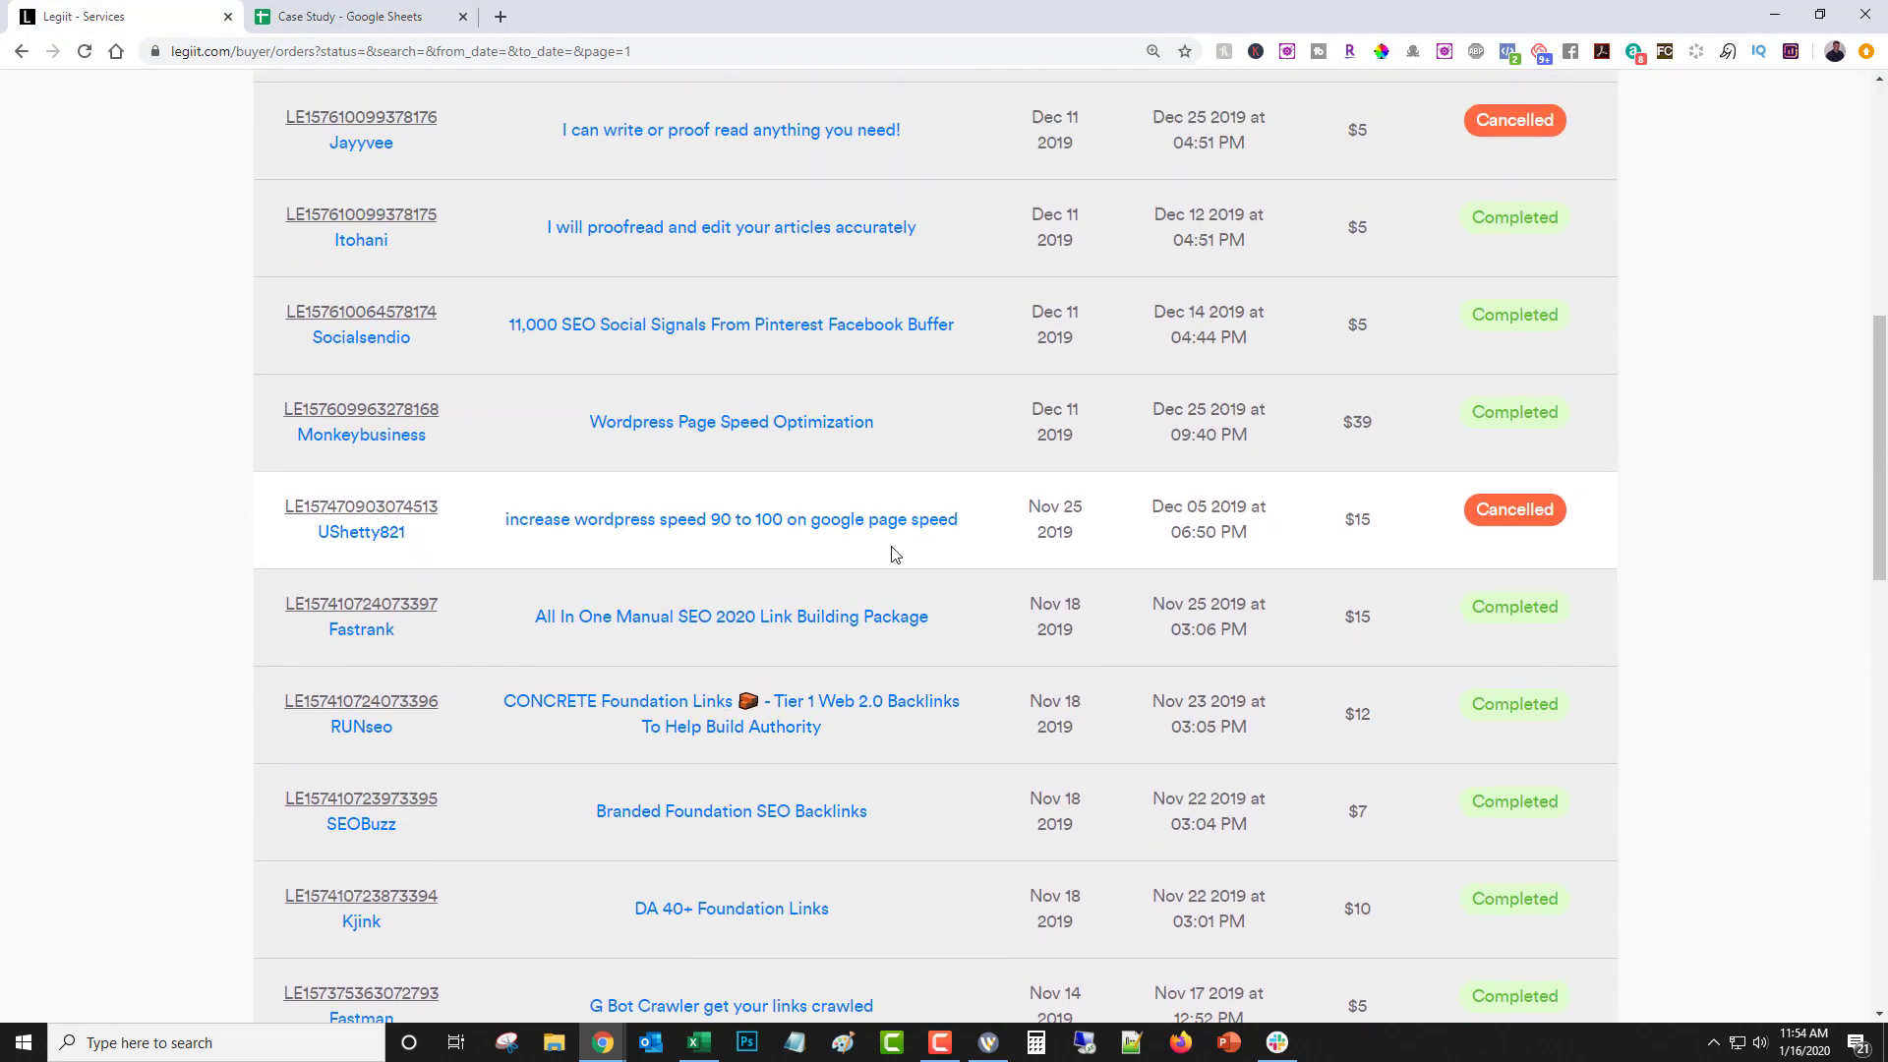
{"action": "left_click", "coordinate": [370, 16]}
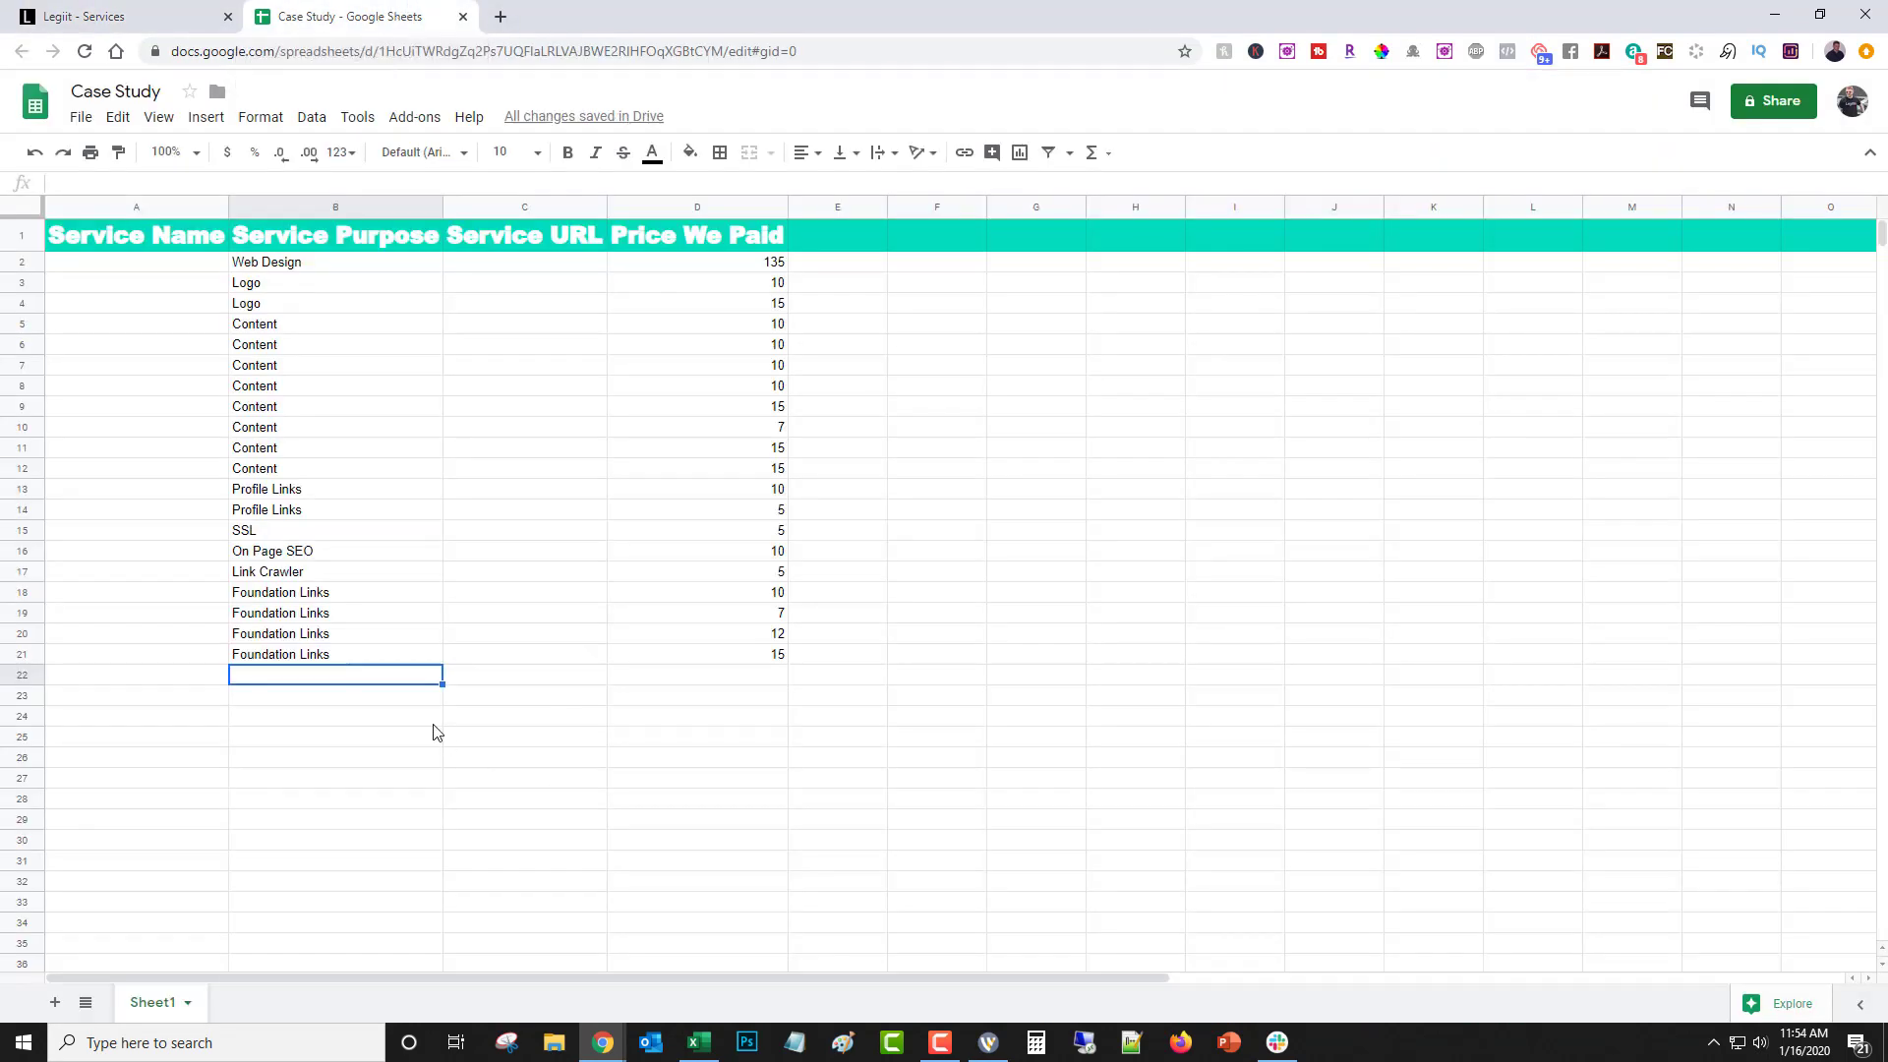
{"action": "type", "text": "Site Sp"}
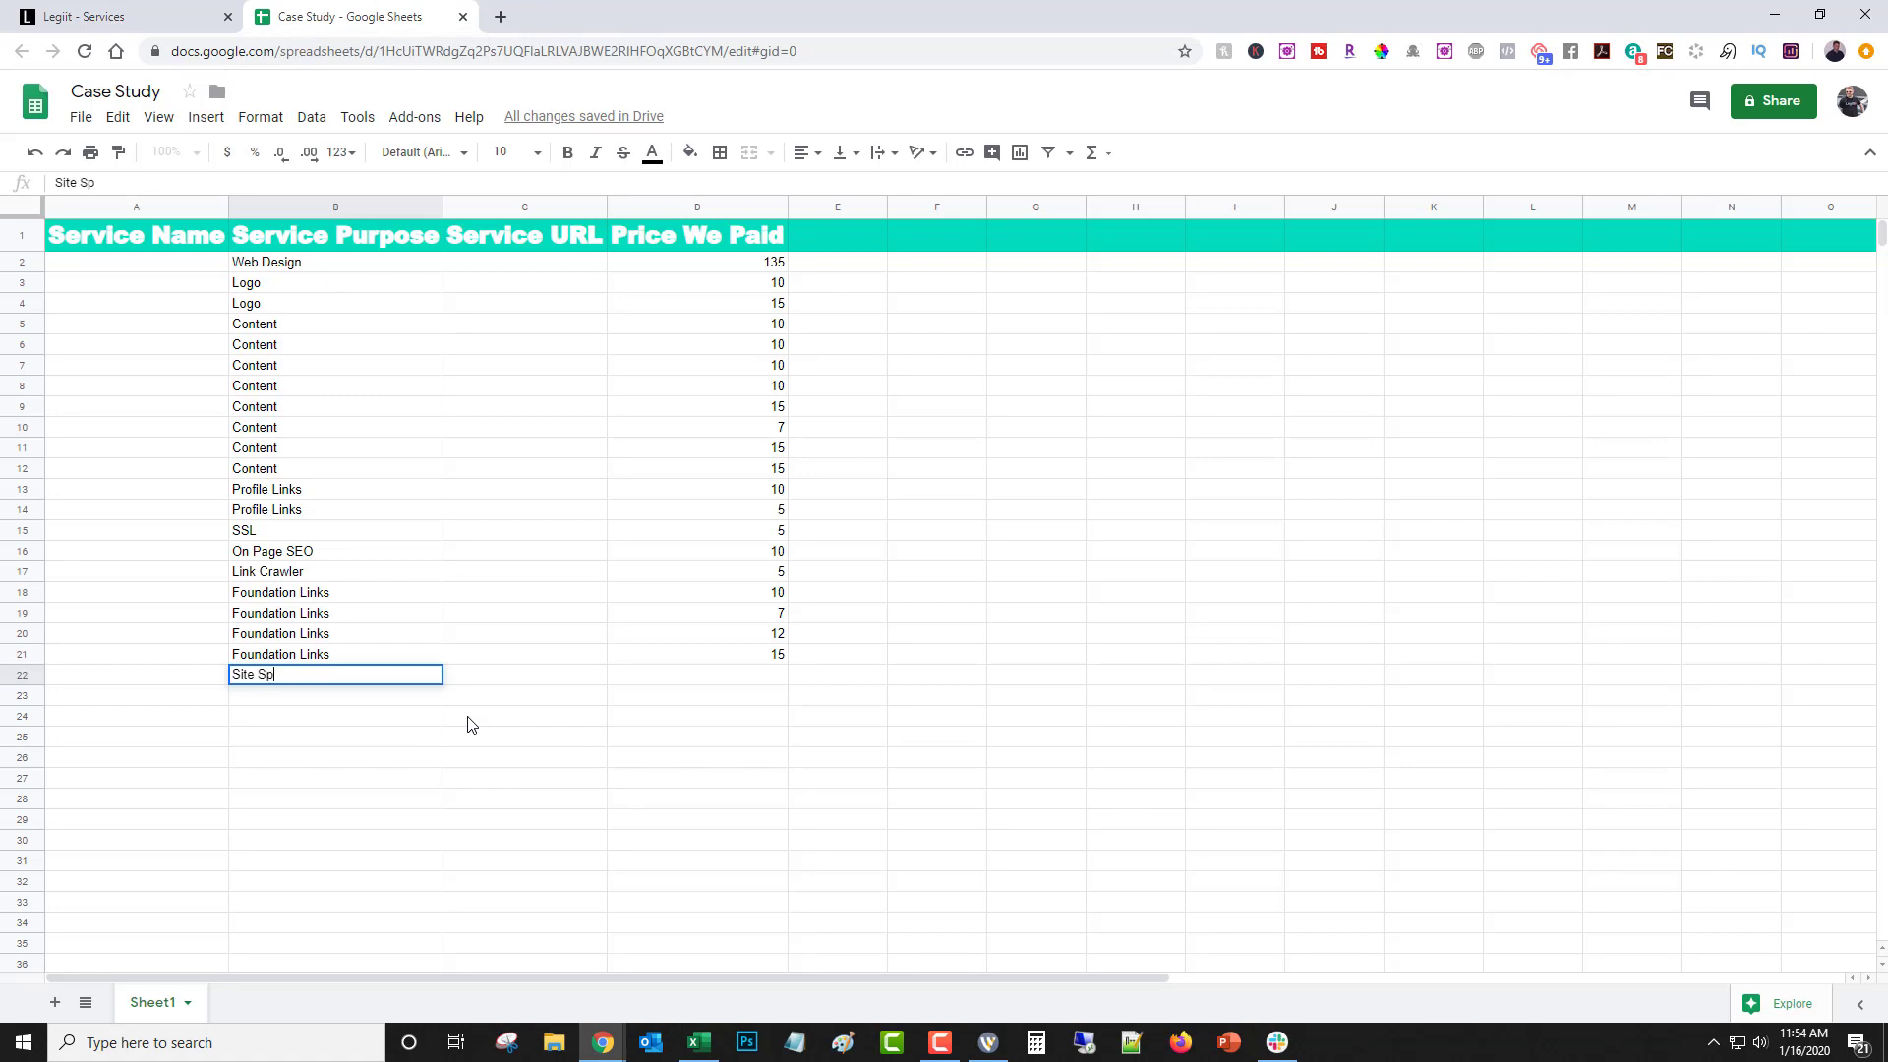
{"action": "type", "text": "eed"}
{"action": "left_click", "coordinate": [748, 680]}
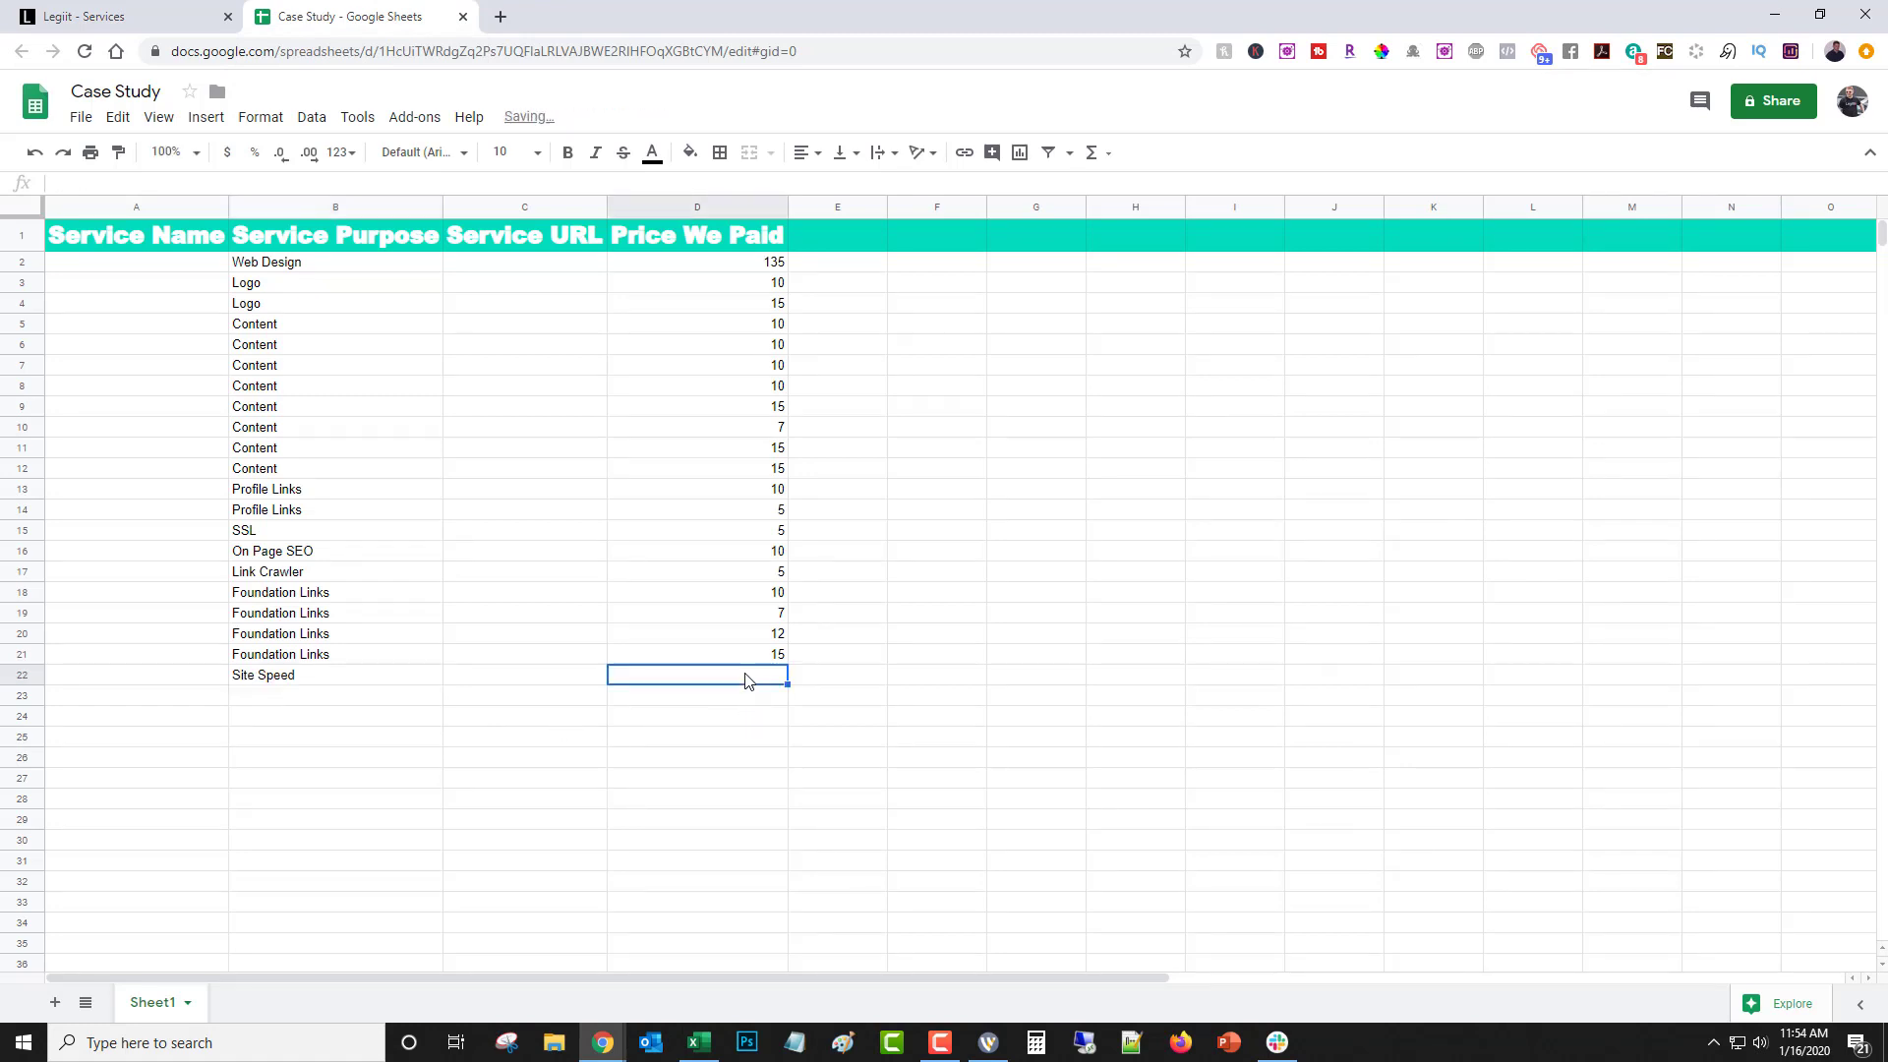
{"action": "type", "text": "39"}
{"action": "left_click", "coordinate": [396, 703]}
Log the Social Signals purchase with its price
{"action": "left_click", "coordinate": [134, 16]}
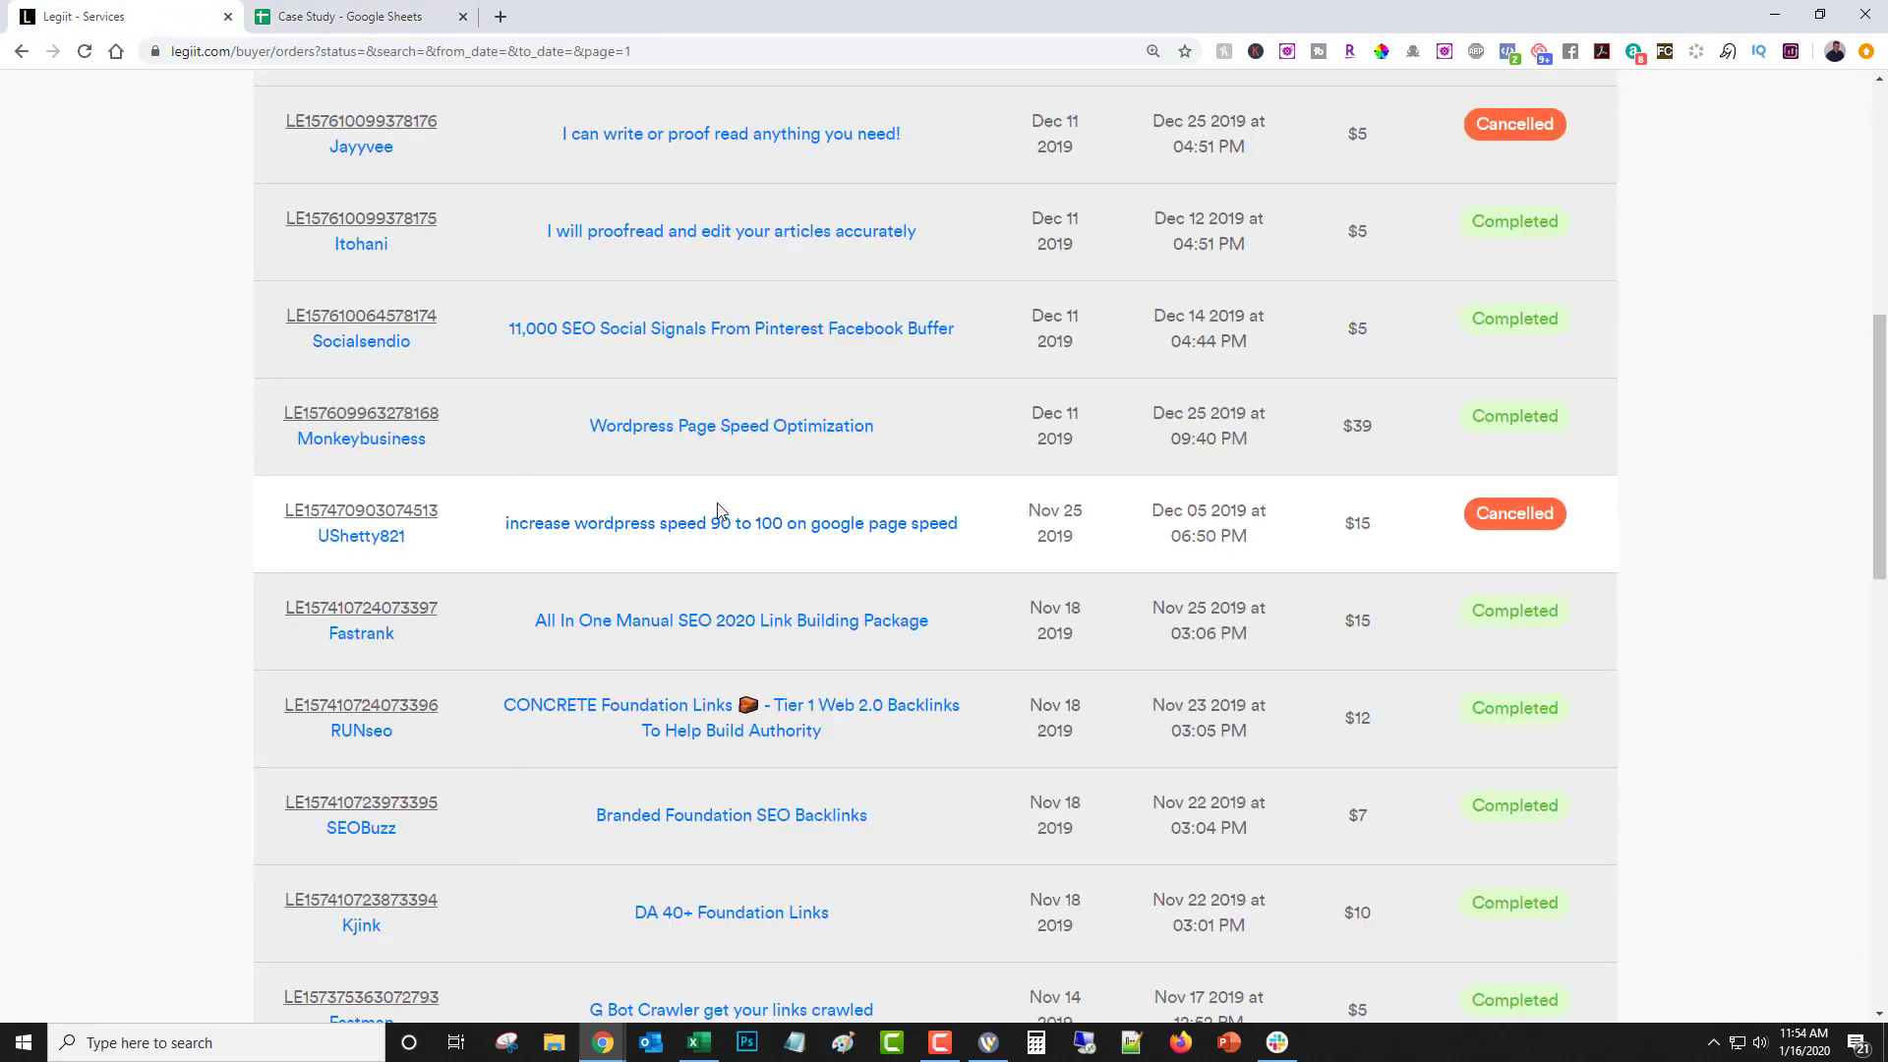
{"action": "scroll", "coordinate": [695, 467], "scroll_direction": "up", "scroll_amount": 3}
{"action": "scroll", "coordinate": [694, 488], "scroll_direction": "up", "scroll_amount": 1}
{"action": "scroll", "coordinate": [788, 531], "scroll_direction": "up", "scroll_amount": 2}
{"action": "scroll", "coordinate": [789, 531], "scroll_direction": "up", "scroll_amount": 1}
{"action": "left_click", "coordinate": [350, 17]}
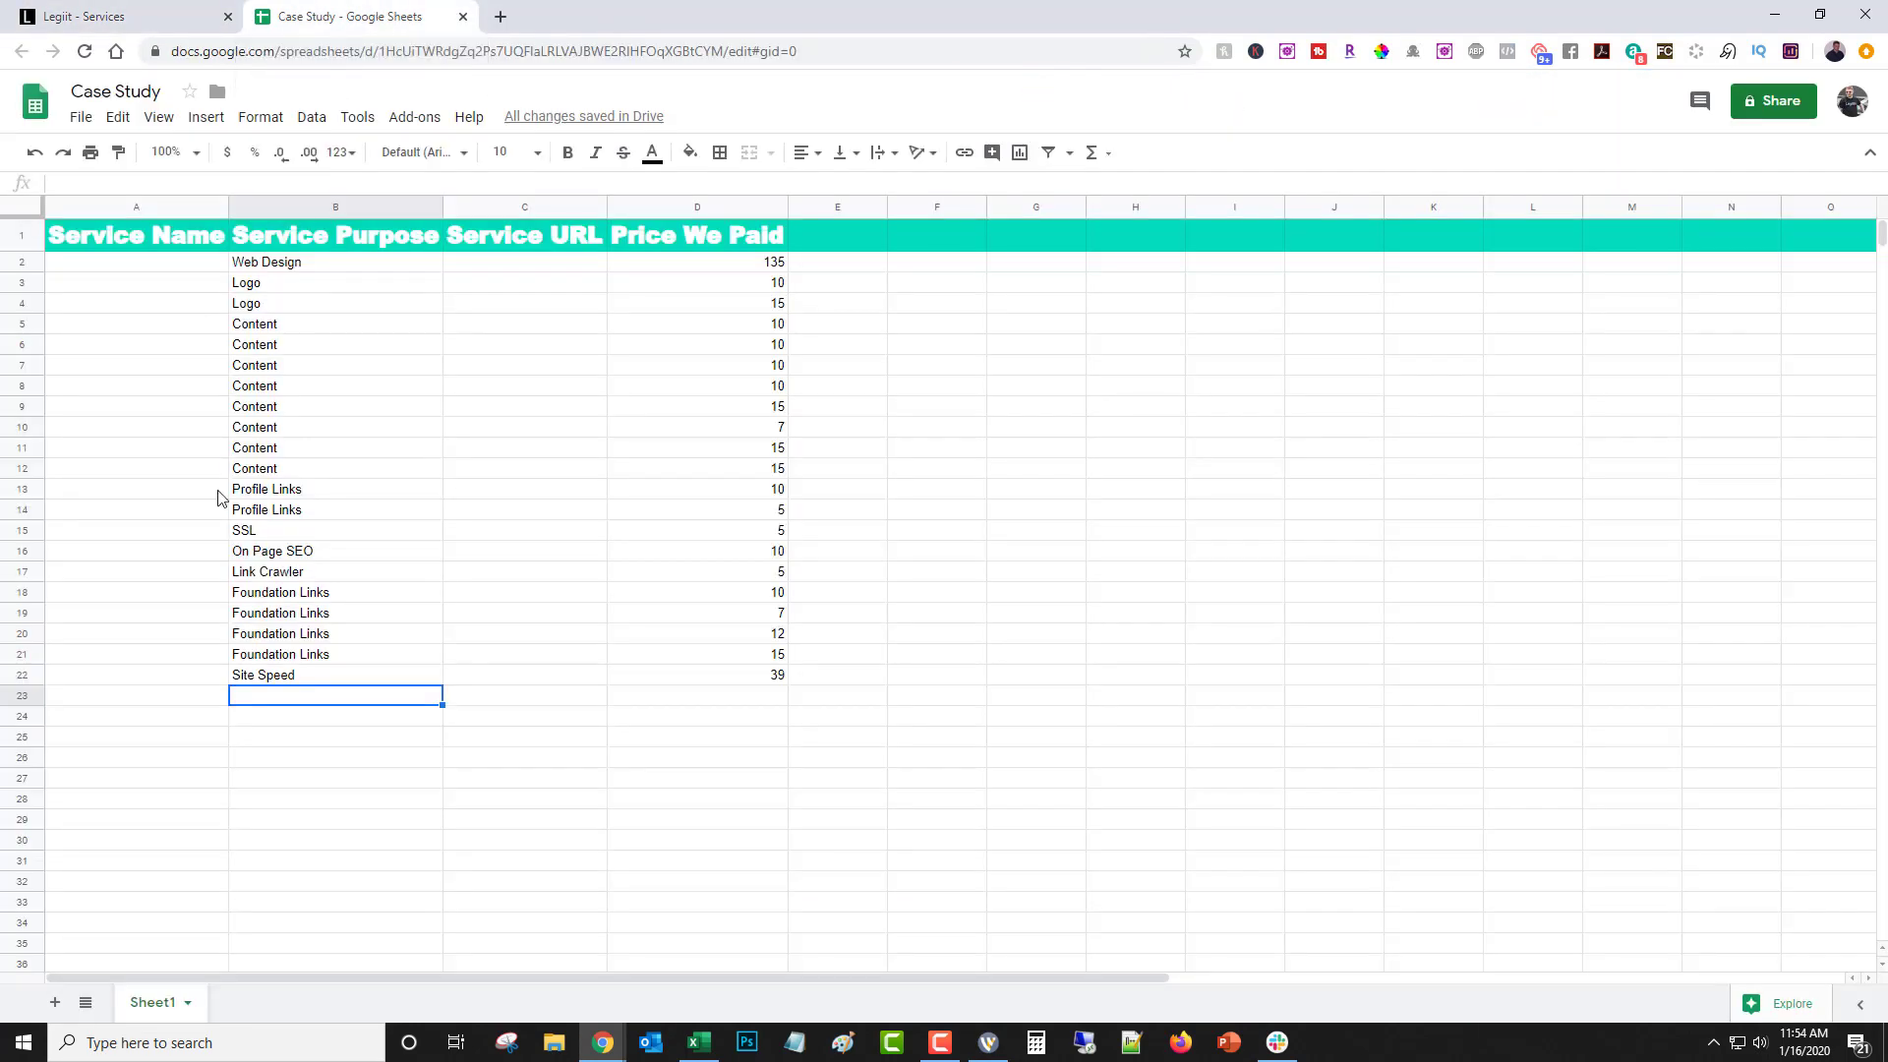
{"action": "type", "text": "Social S"}
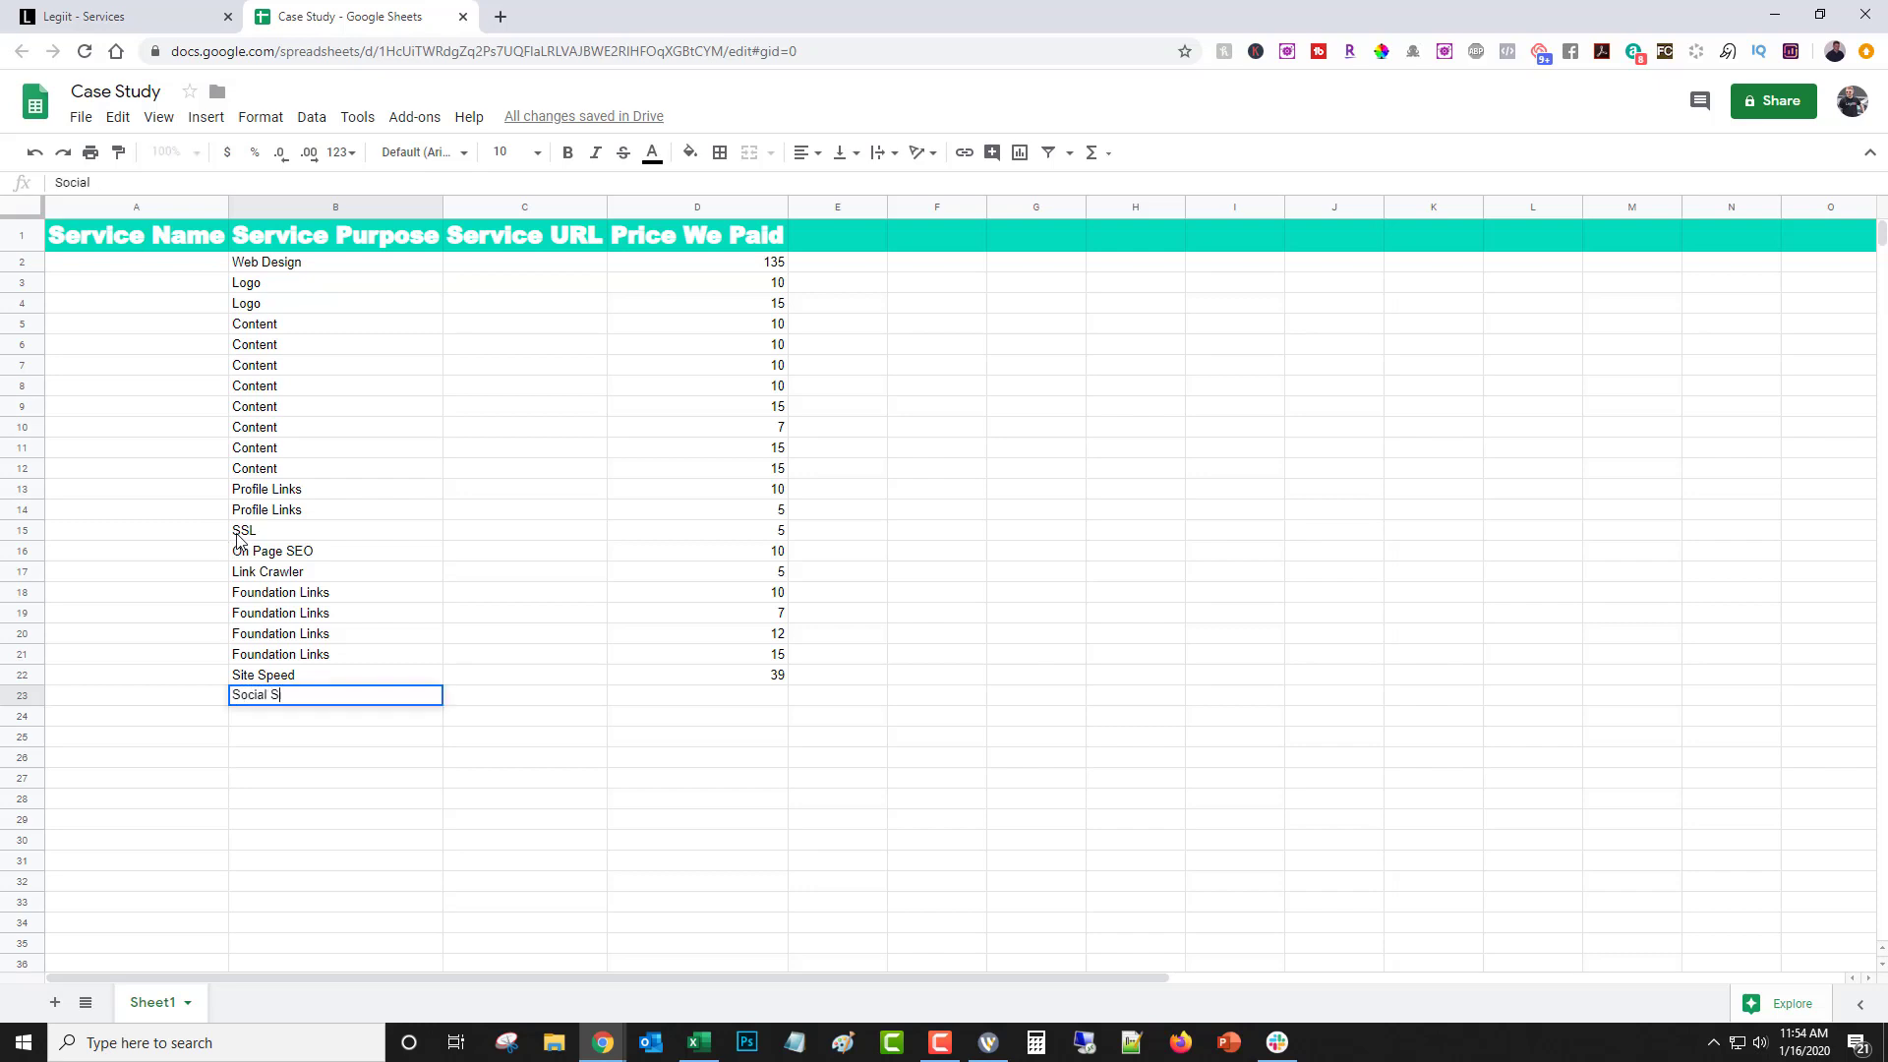
{"action": "type", "text": "ignals"}
{"action": "left_click", "coordinate": [698, 697]}
{"action": "type", "text": "5"}
{"action": "left_click", "coordinate": [339, 718]}
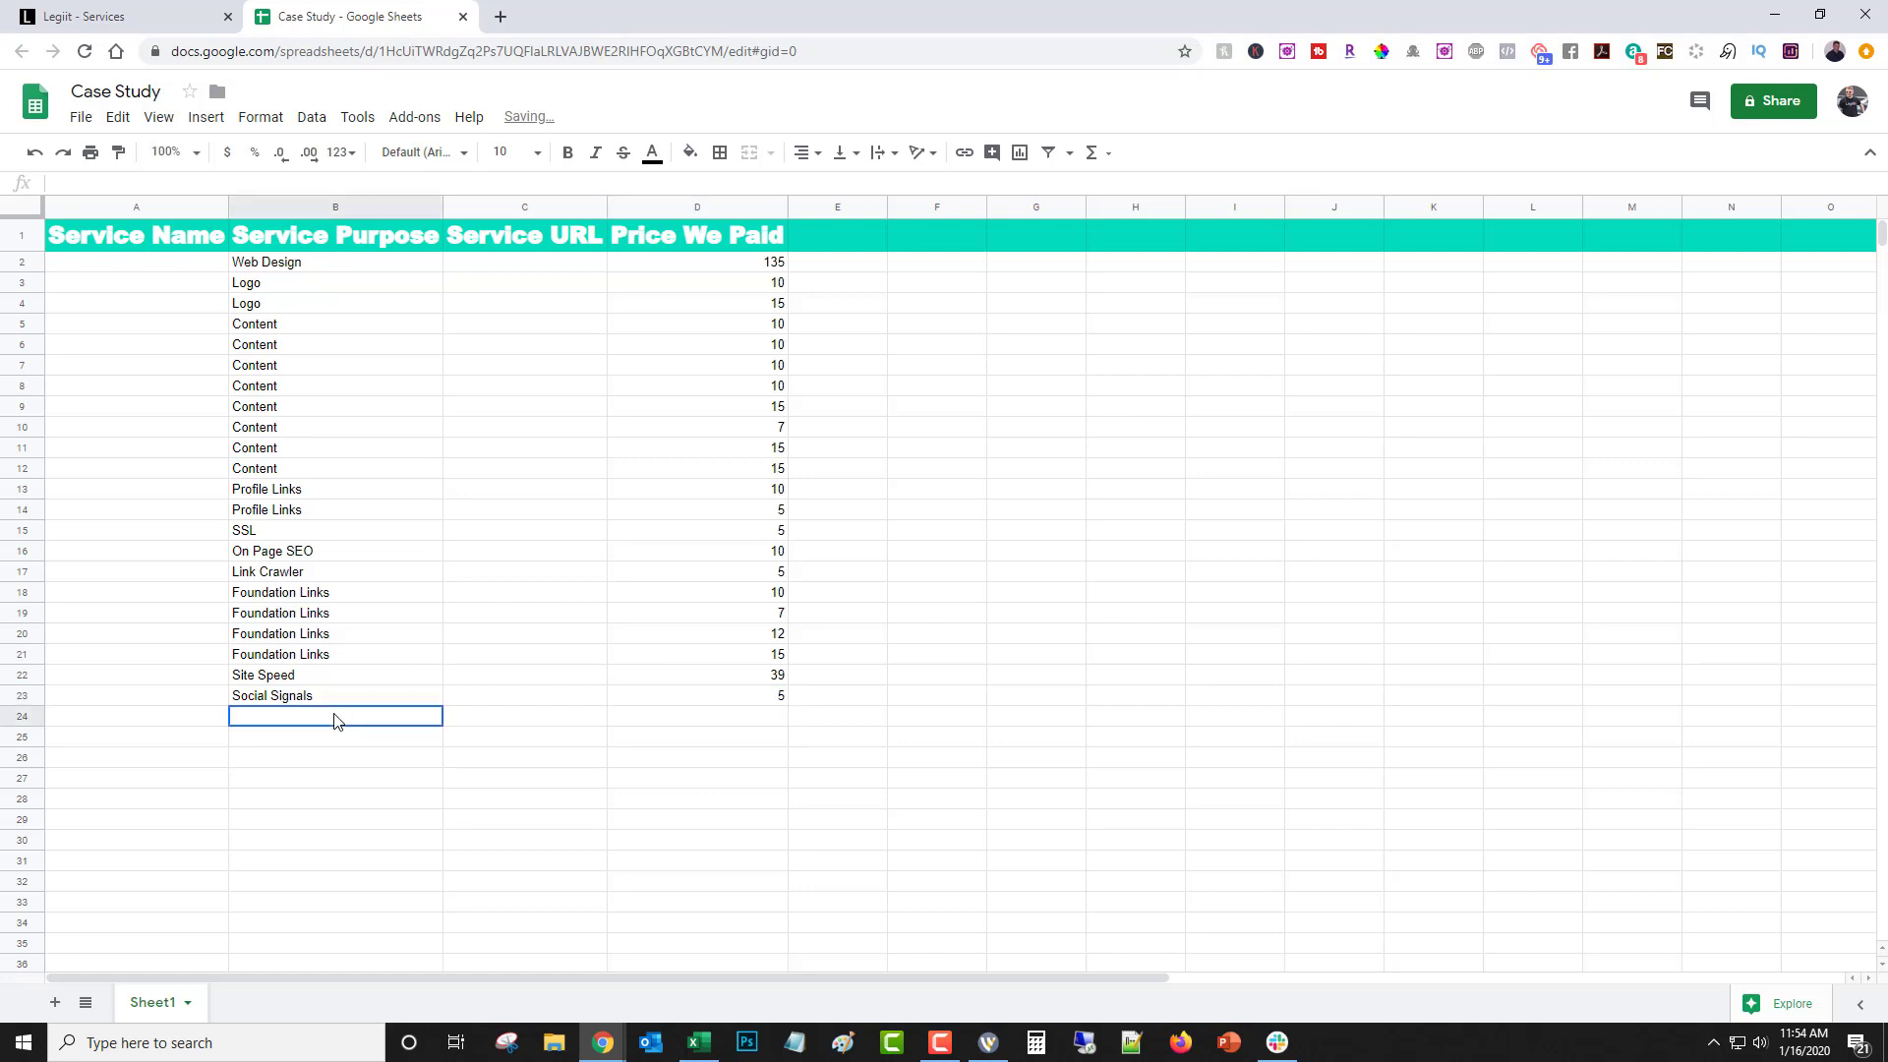
Log the Proof Reading purchase name and move to its price cell
{"action": "key", "text": "ctrl+shift+Tab"}
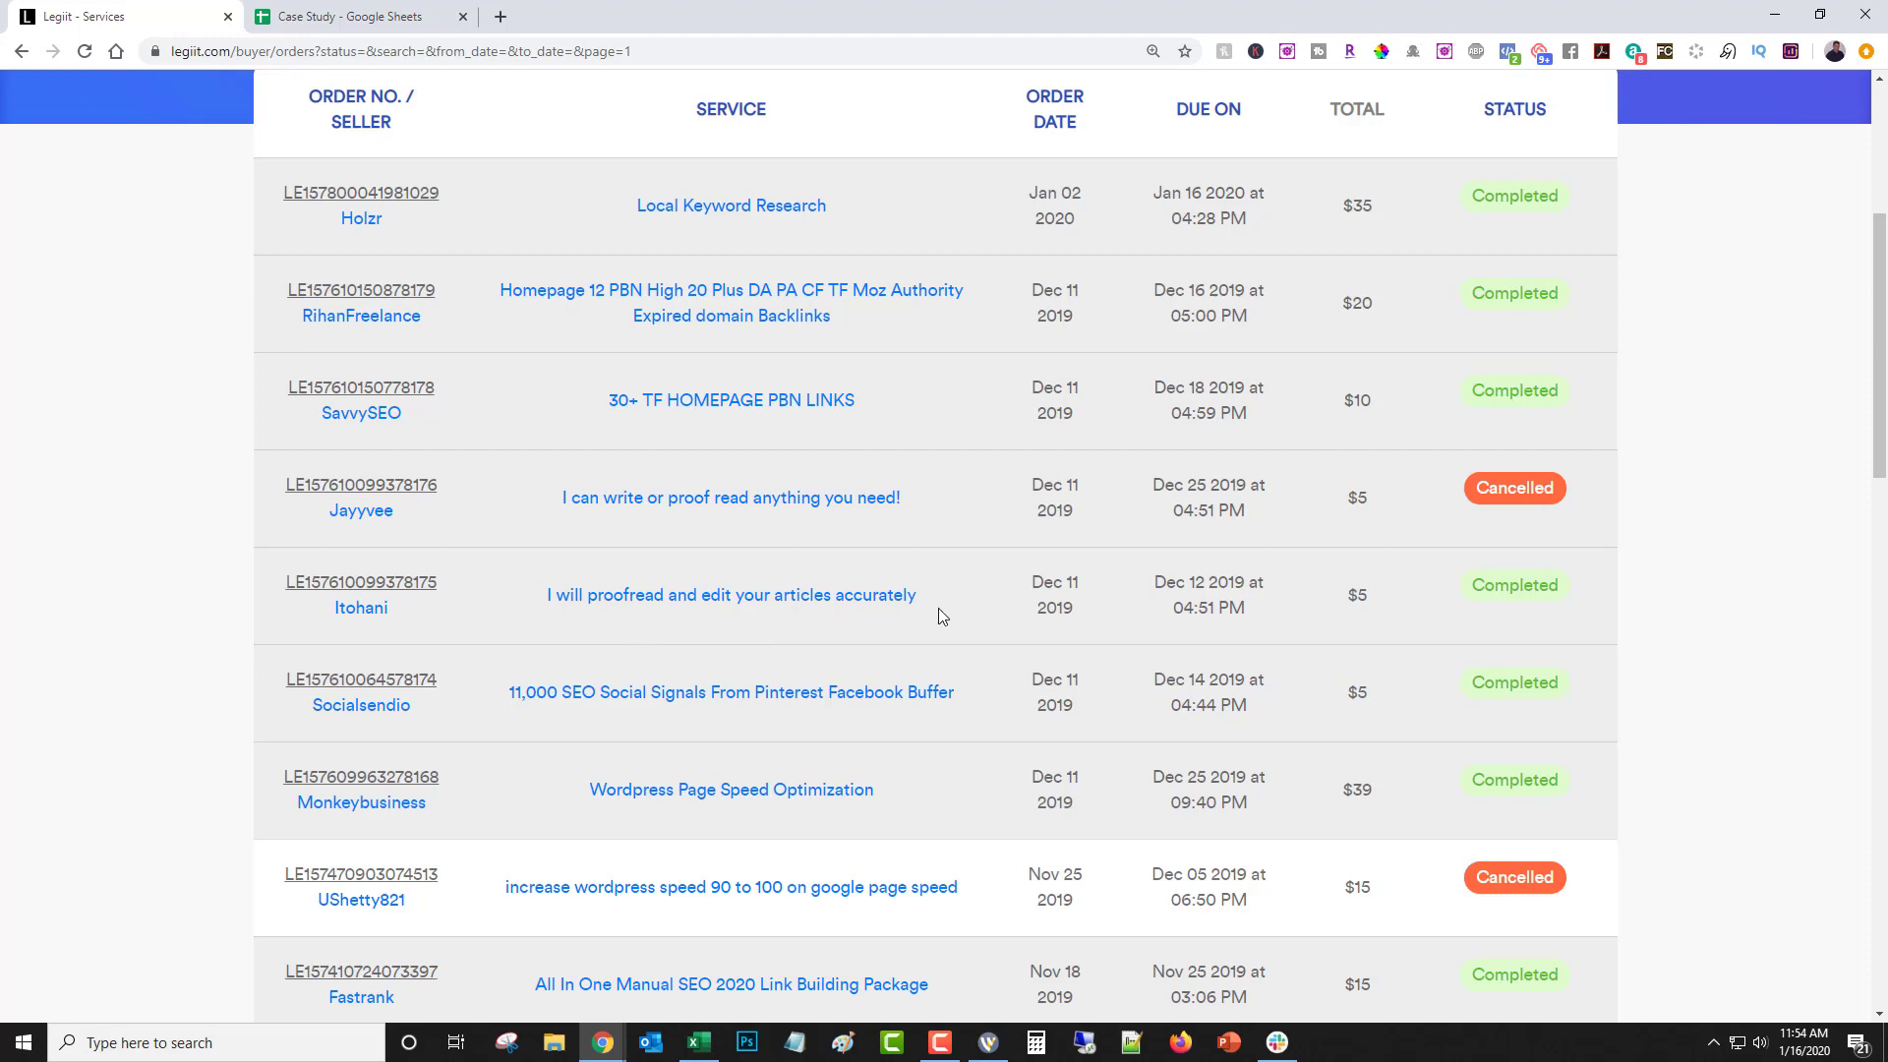
{"action": "left_click", "coordinate": [349, 15]}
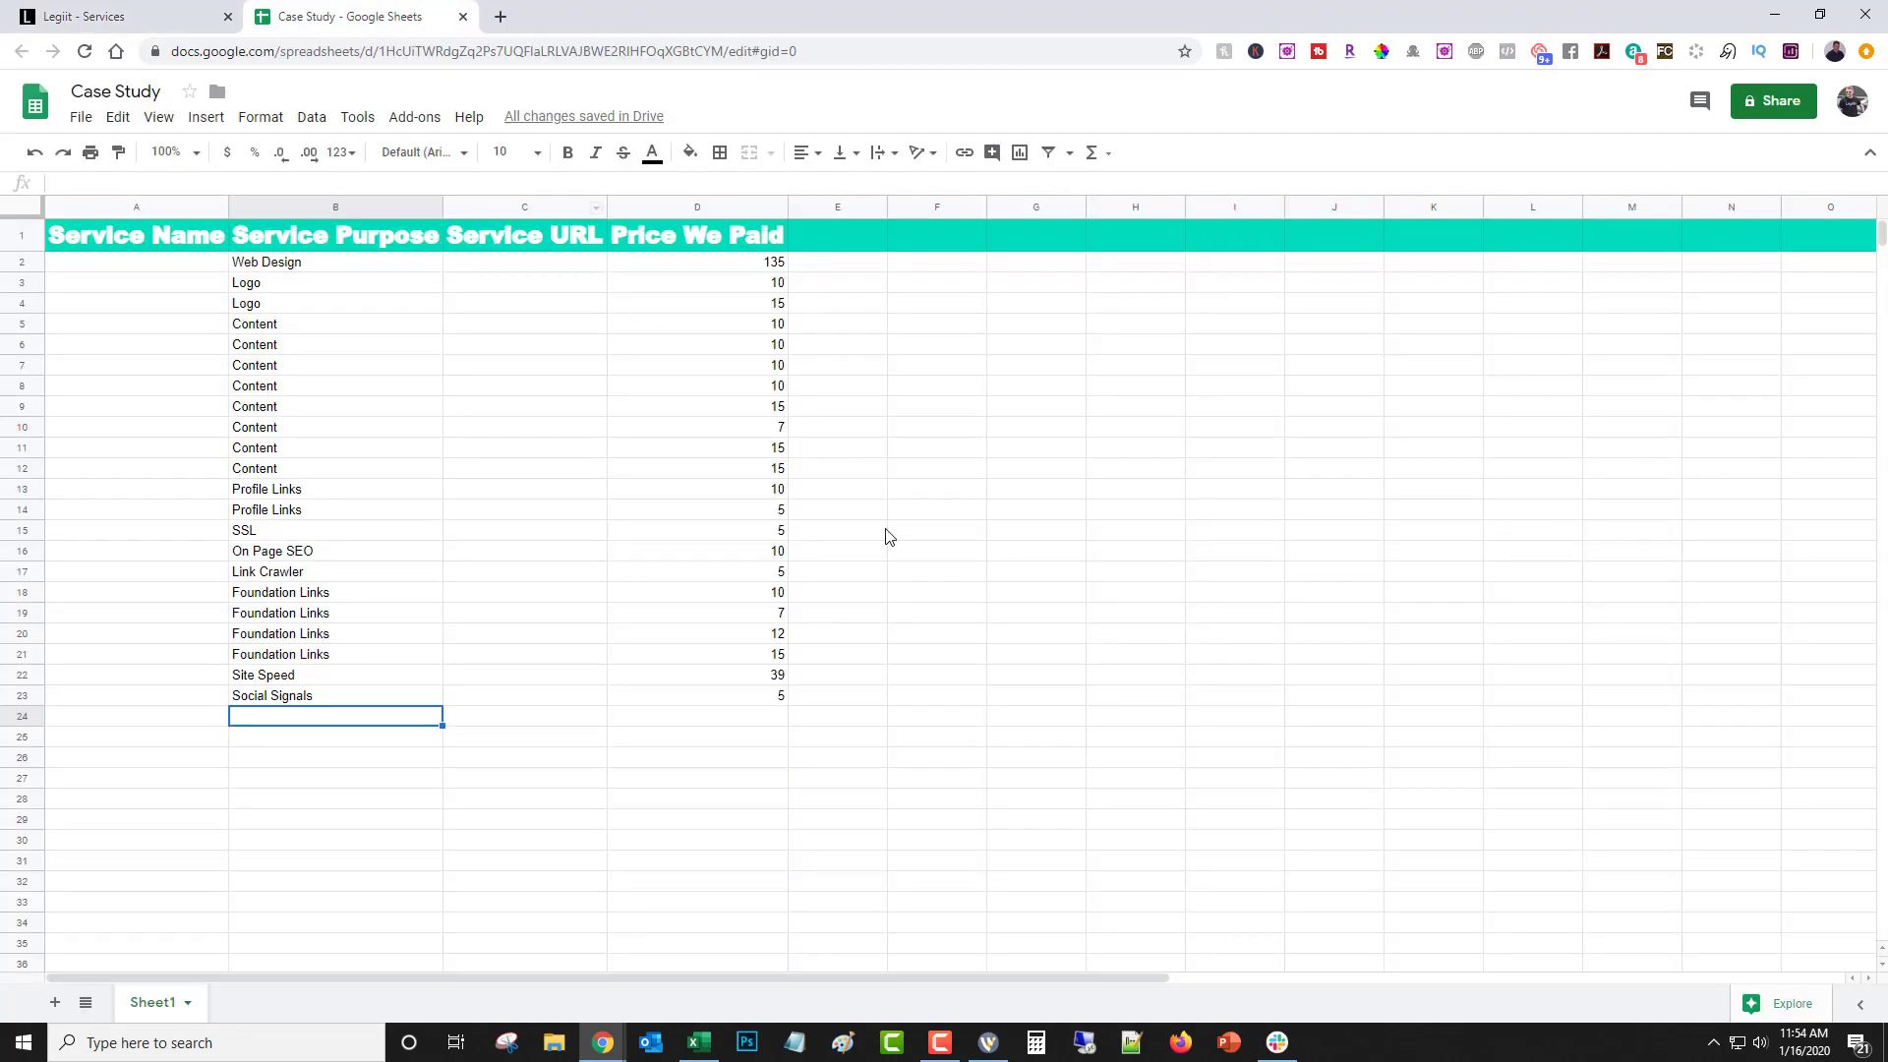
{"action": "type", "text": "Proof Reading"}
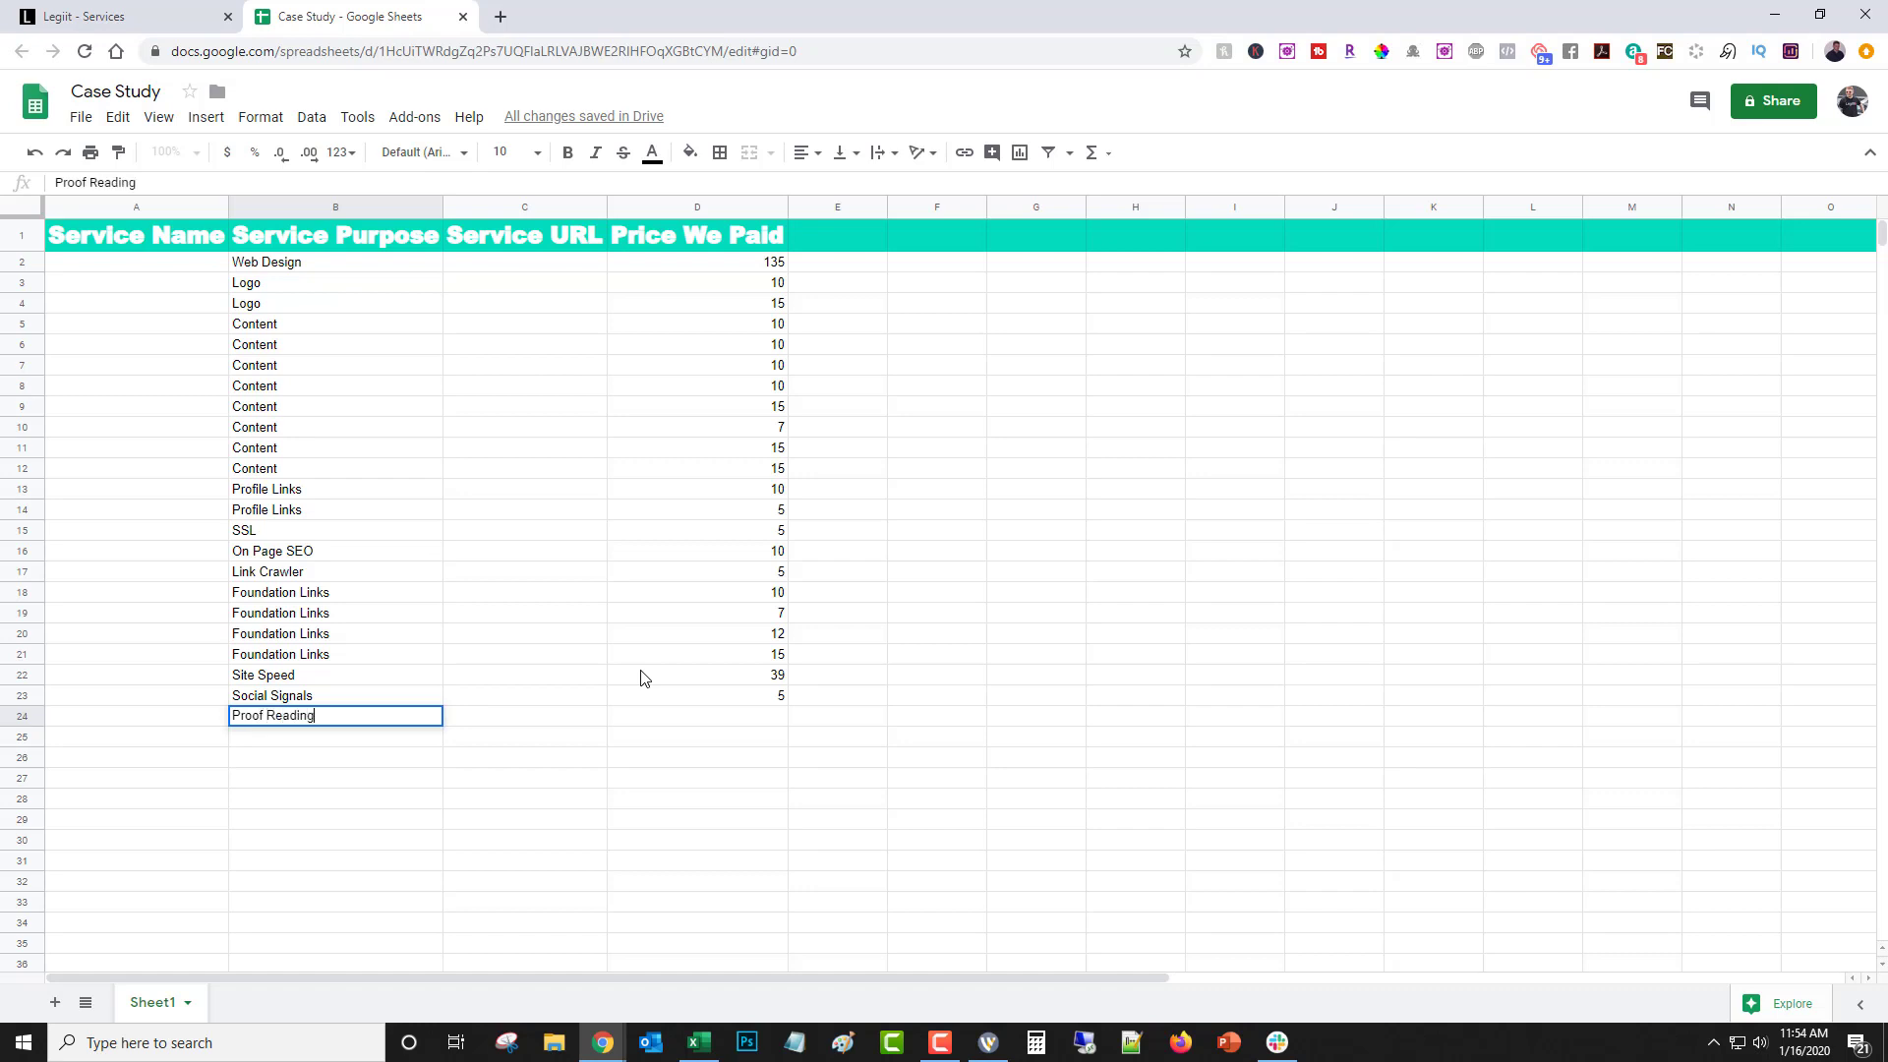
{"action": "left_click", "coordinate": [679, 717]}
{"action": "type", "text": "5"}
{"action": "left_click", "coordinate": [84, 17]}
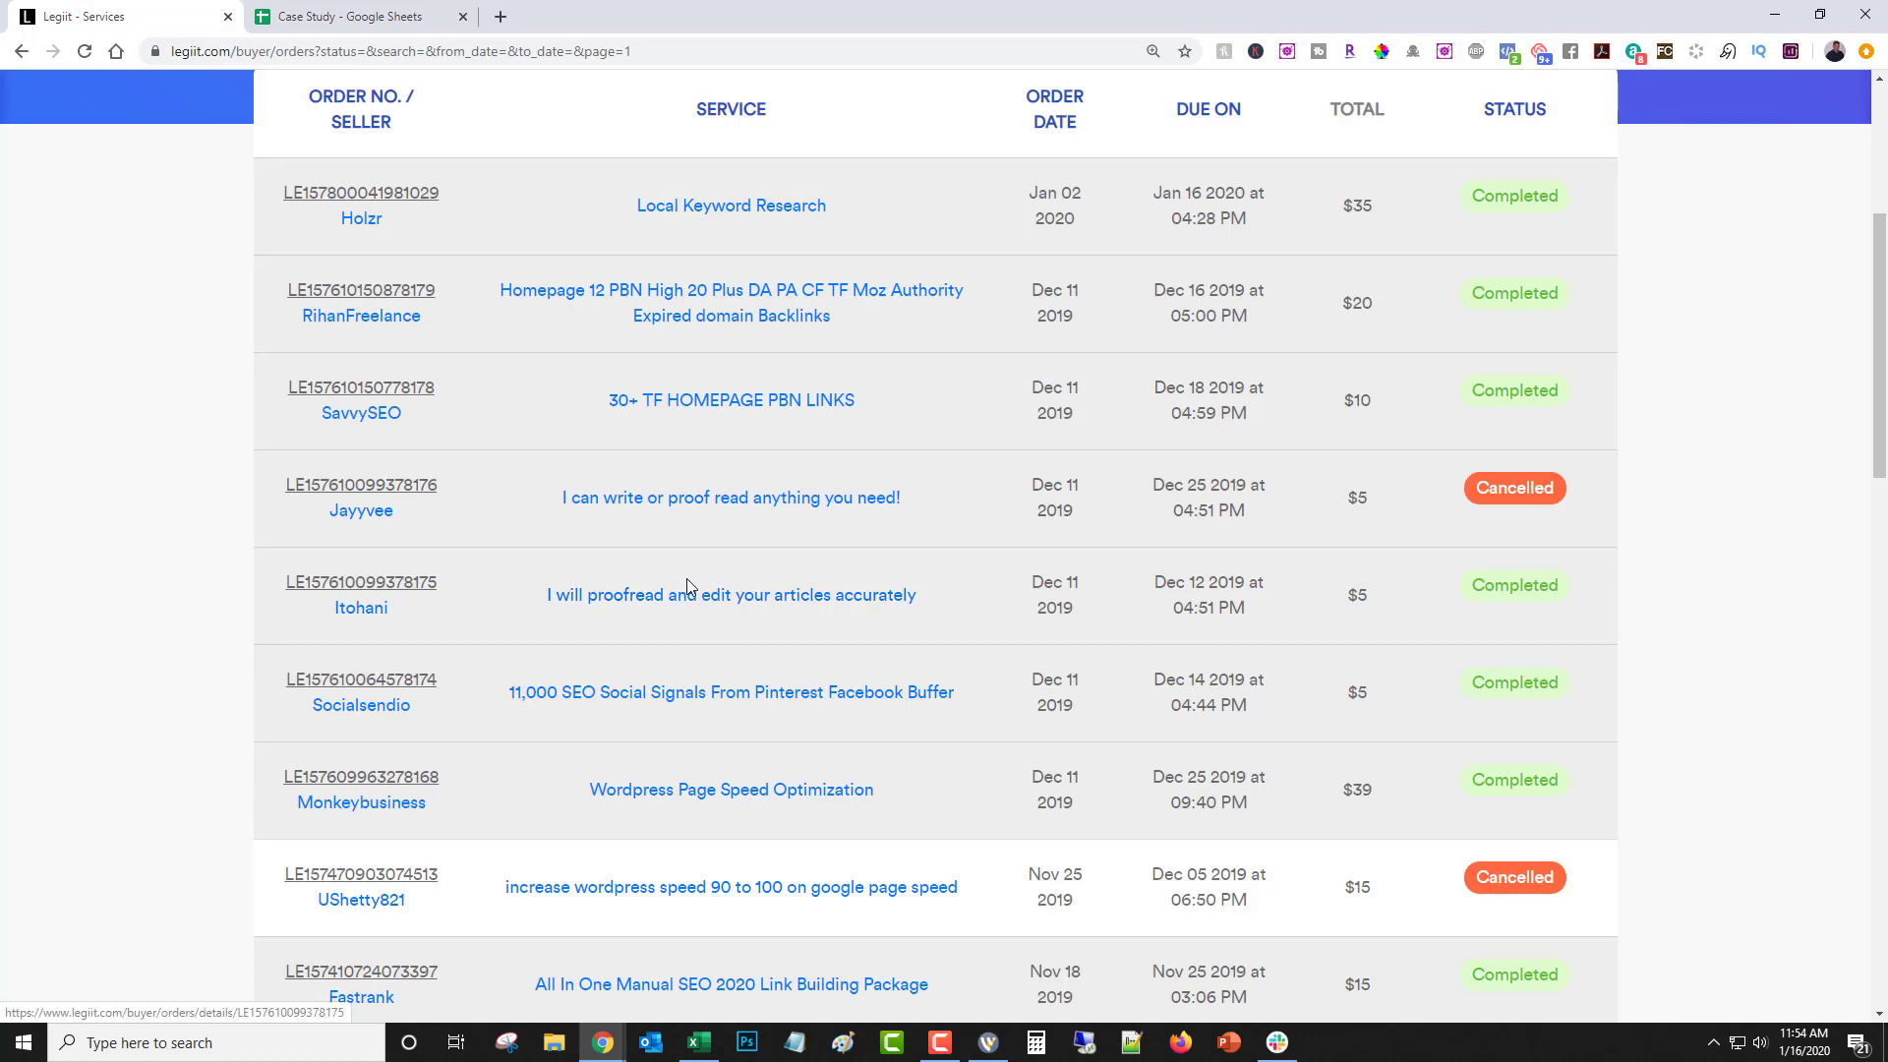
{"action": "scroll", "coordinate": [866, 550], "scroll_direction": "up", "scroll_amount": 2}
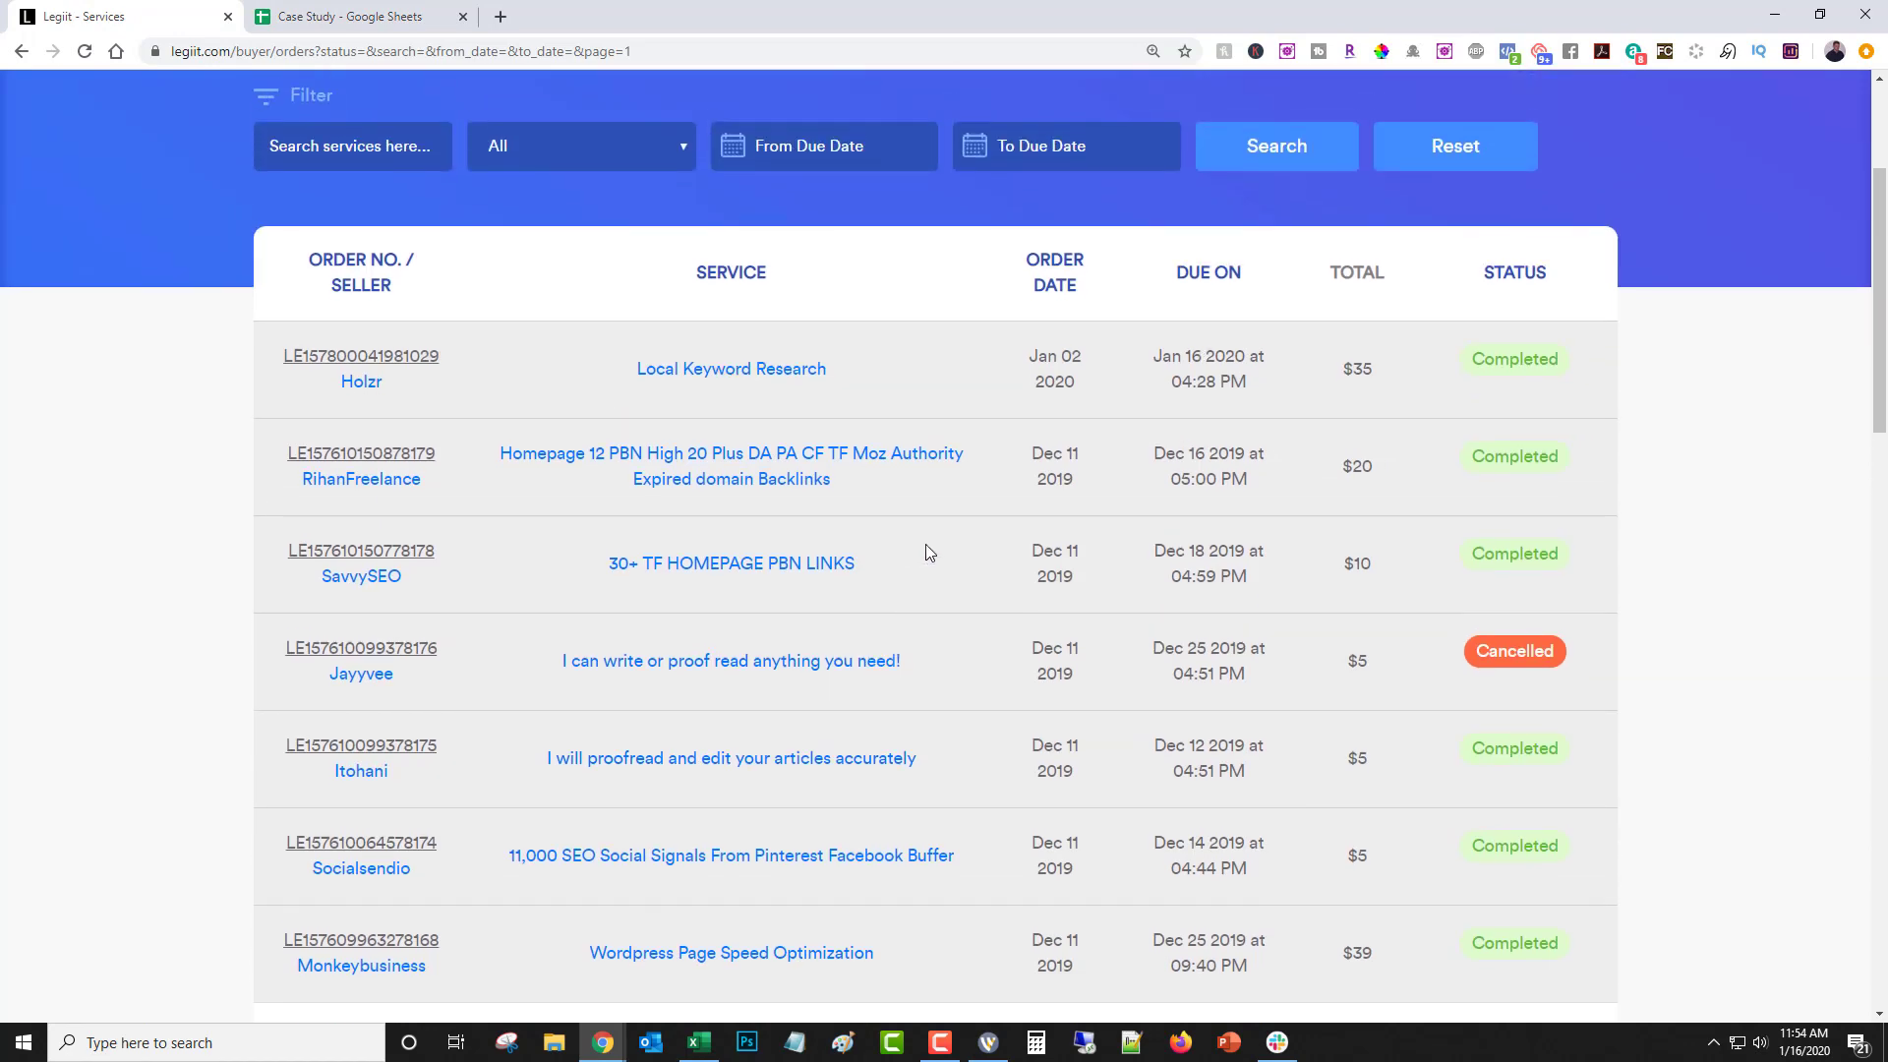
{"action": "scroll", "coordinate": [925, 544], "scroll_direction": "up", "scroll_amount": 1}
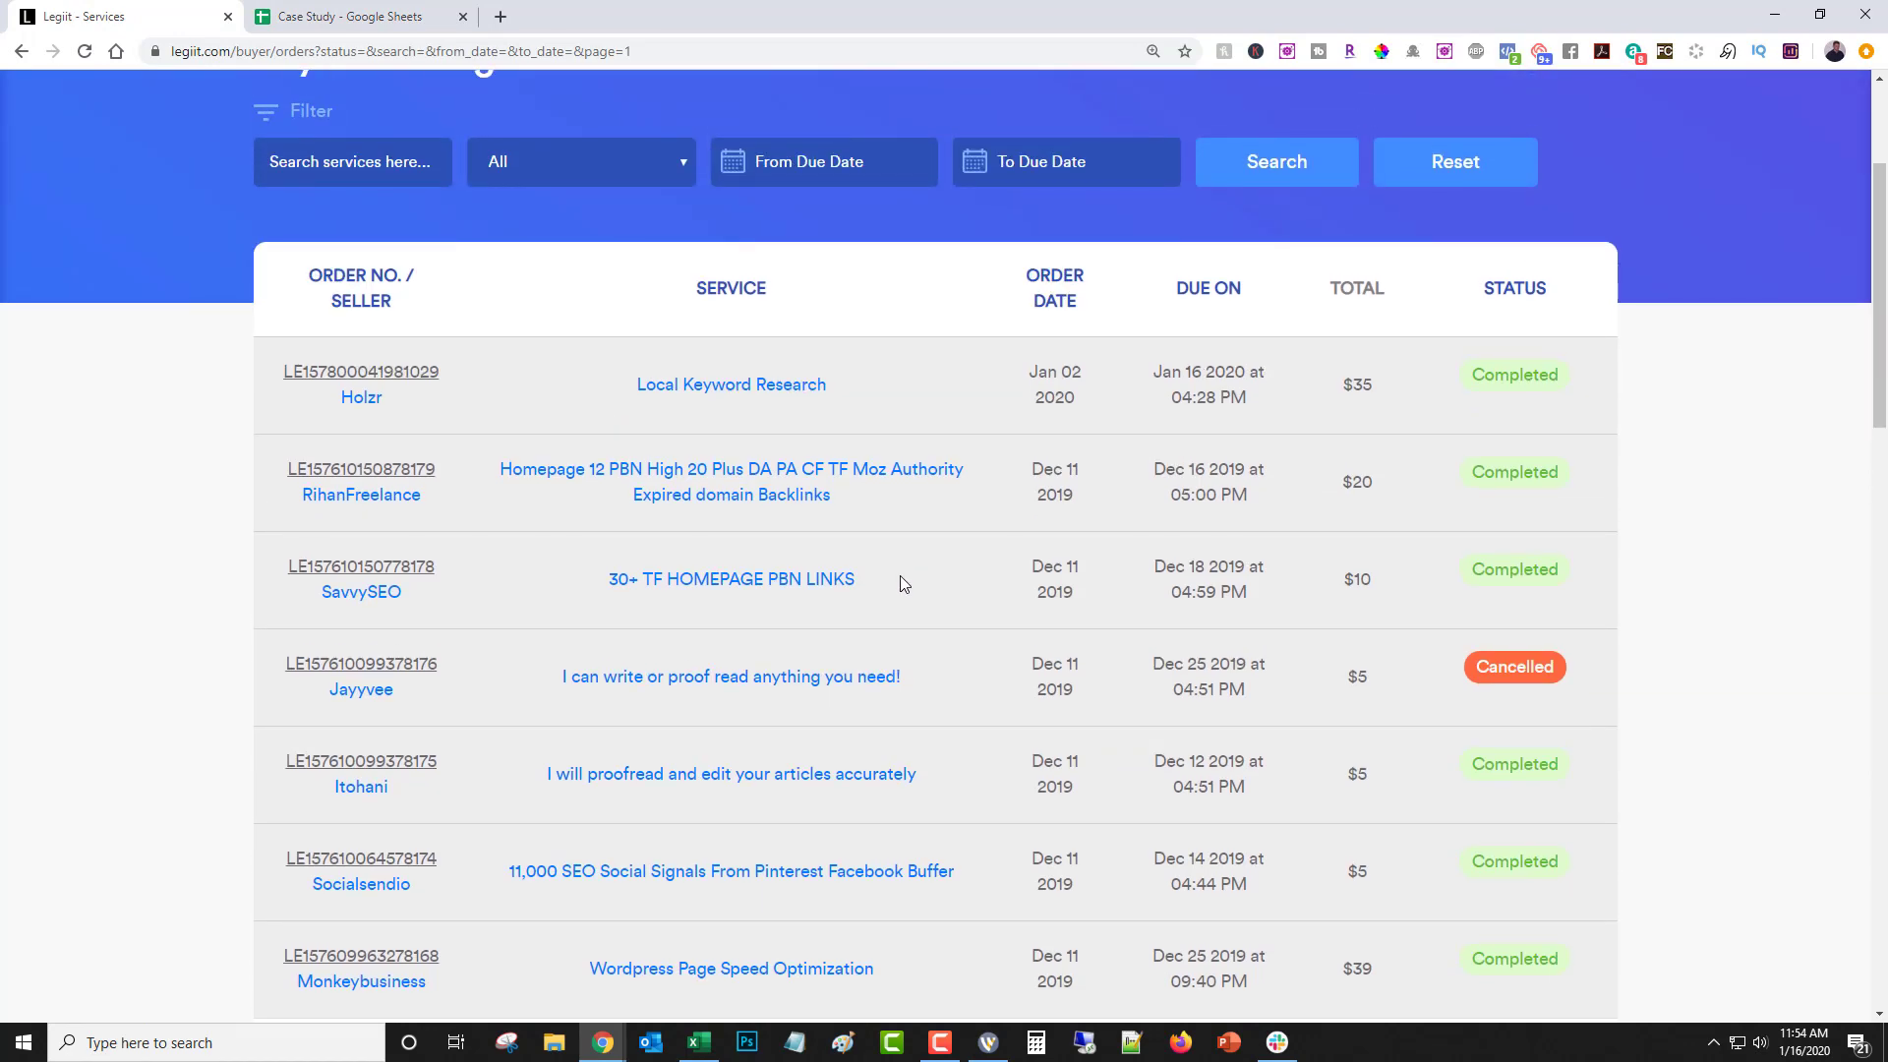
Commit the Proof Reading price of 5 and add two PBN Links rows in B25:B26
{"action": "left_click", "coordinate": [350, 17]}
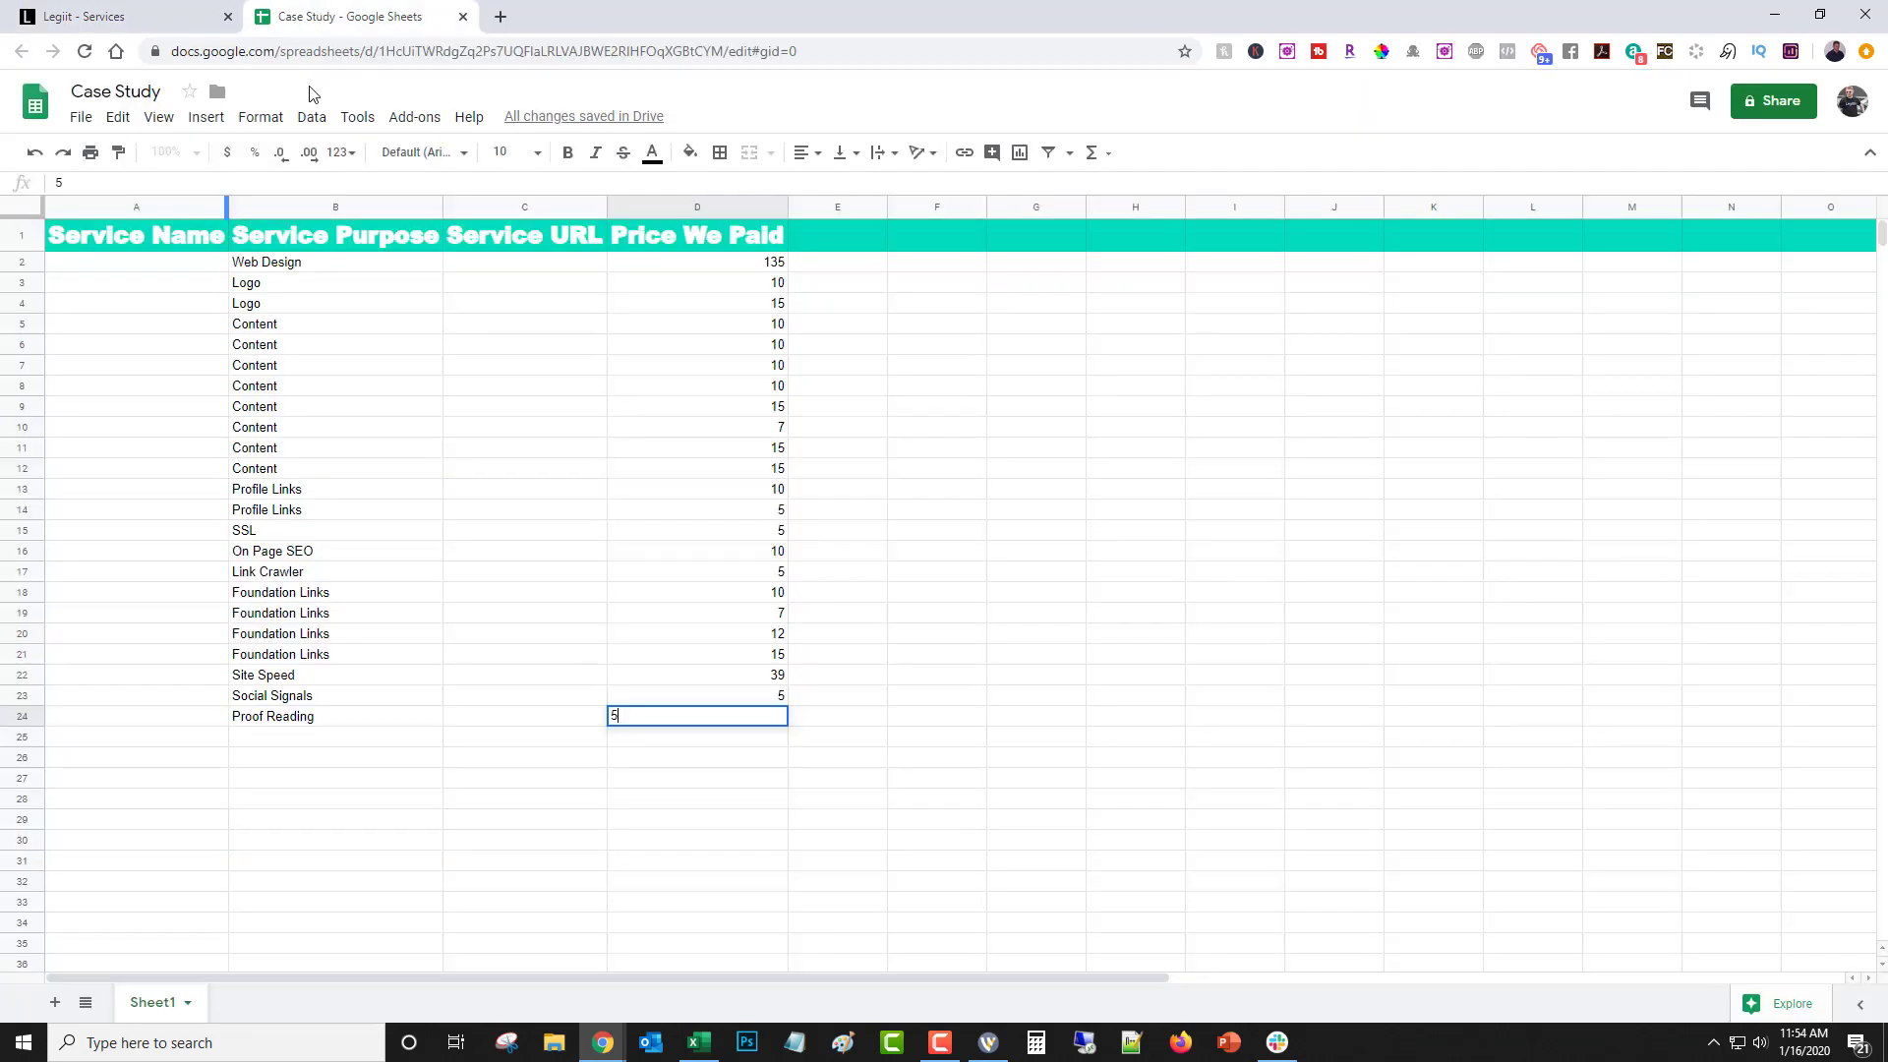
{"action": "left_click", "coordinate": [262, 745]}
{"action": "type", "text": "PBN Li"}
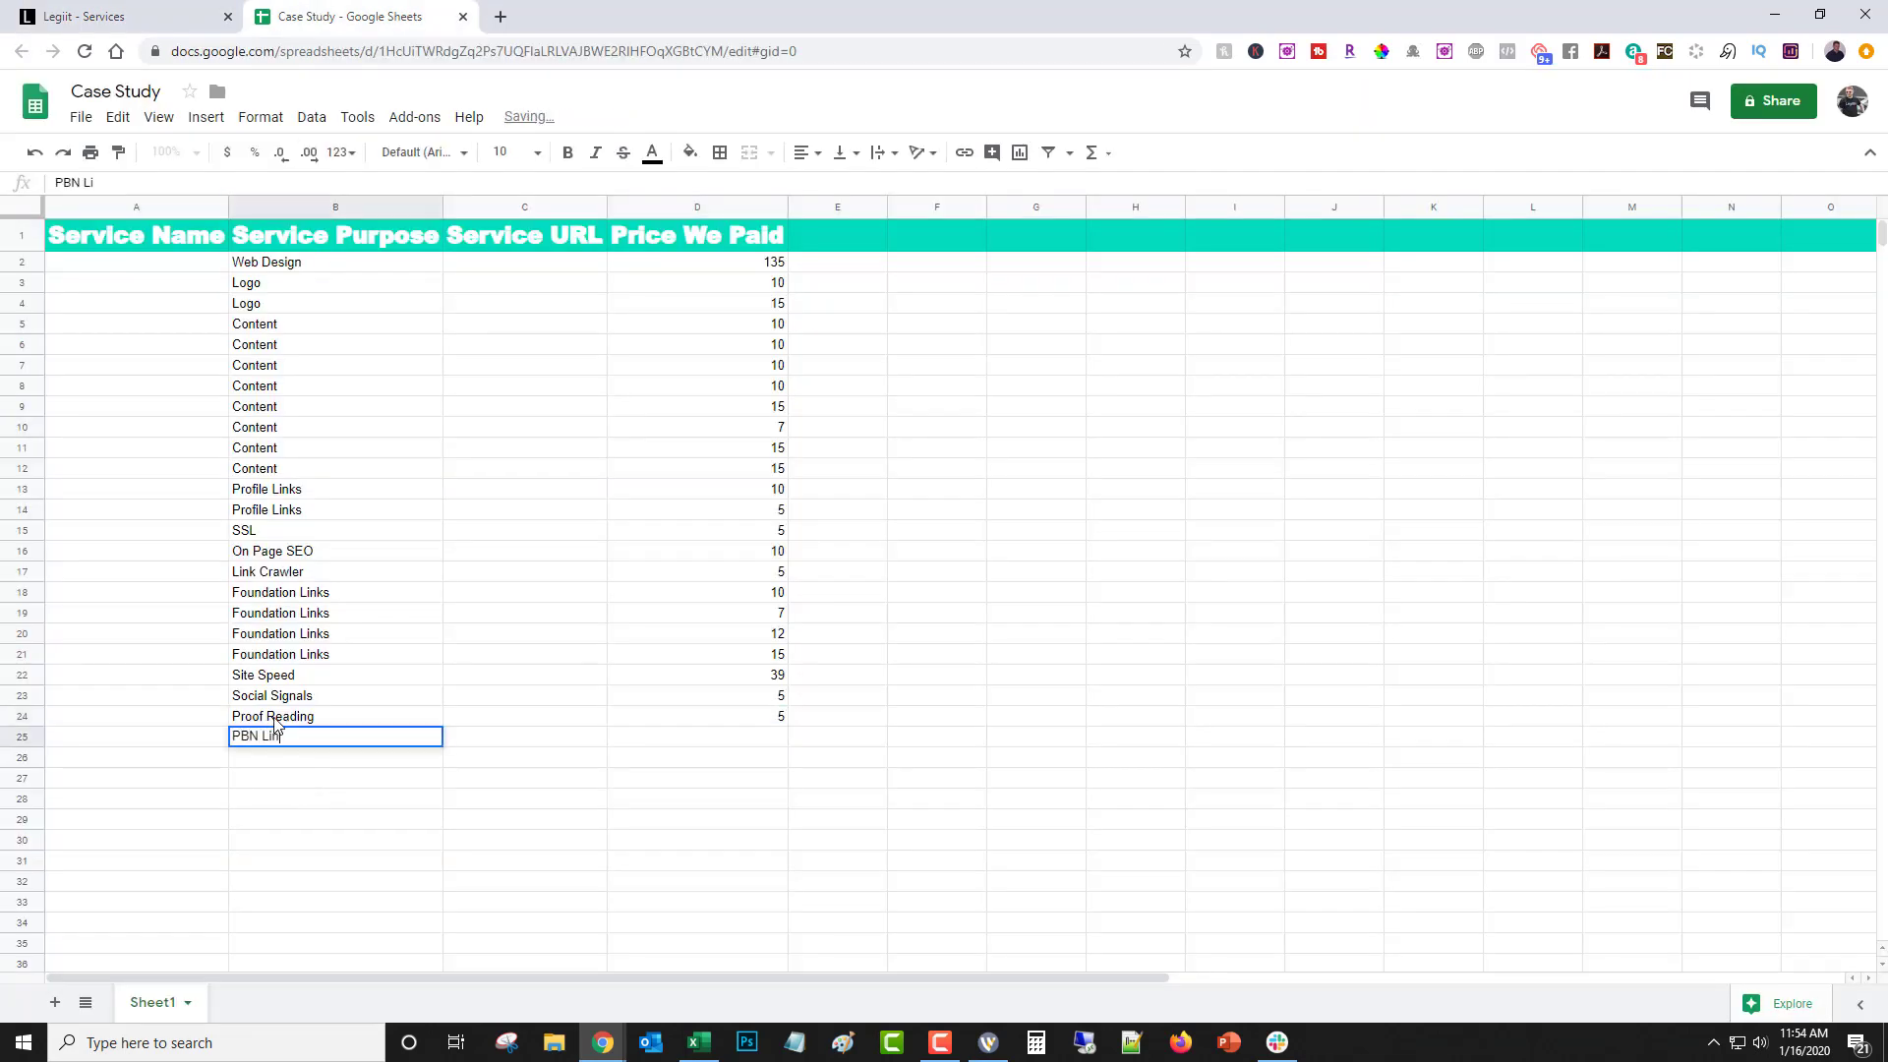
{"action": "type", "text": "ks"}
{"action": "key", "text": "Return"}
{"action": "left_click", "coordinate": [343, 738]}
{"action": "key", "text": "ctrl+c"}
{"action": "left_click", "coordinate": [331, 760]}
{"action": "key", "text": "ctrl+v"}
Price the PBN Links rows 10 and 20 and log a Keyword Research row
{"action": "left_click", "coordinate": [697, 736]}
{"action": "type", "text": "10"}
{"action": "key", "text": "Return"}
{"action": "type", "text": "20"}
{"action": "left_click", "coordinate": [402, 781]}
{"action": "left_click", "coordinate": [84, 17]}
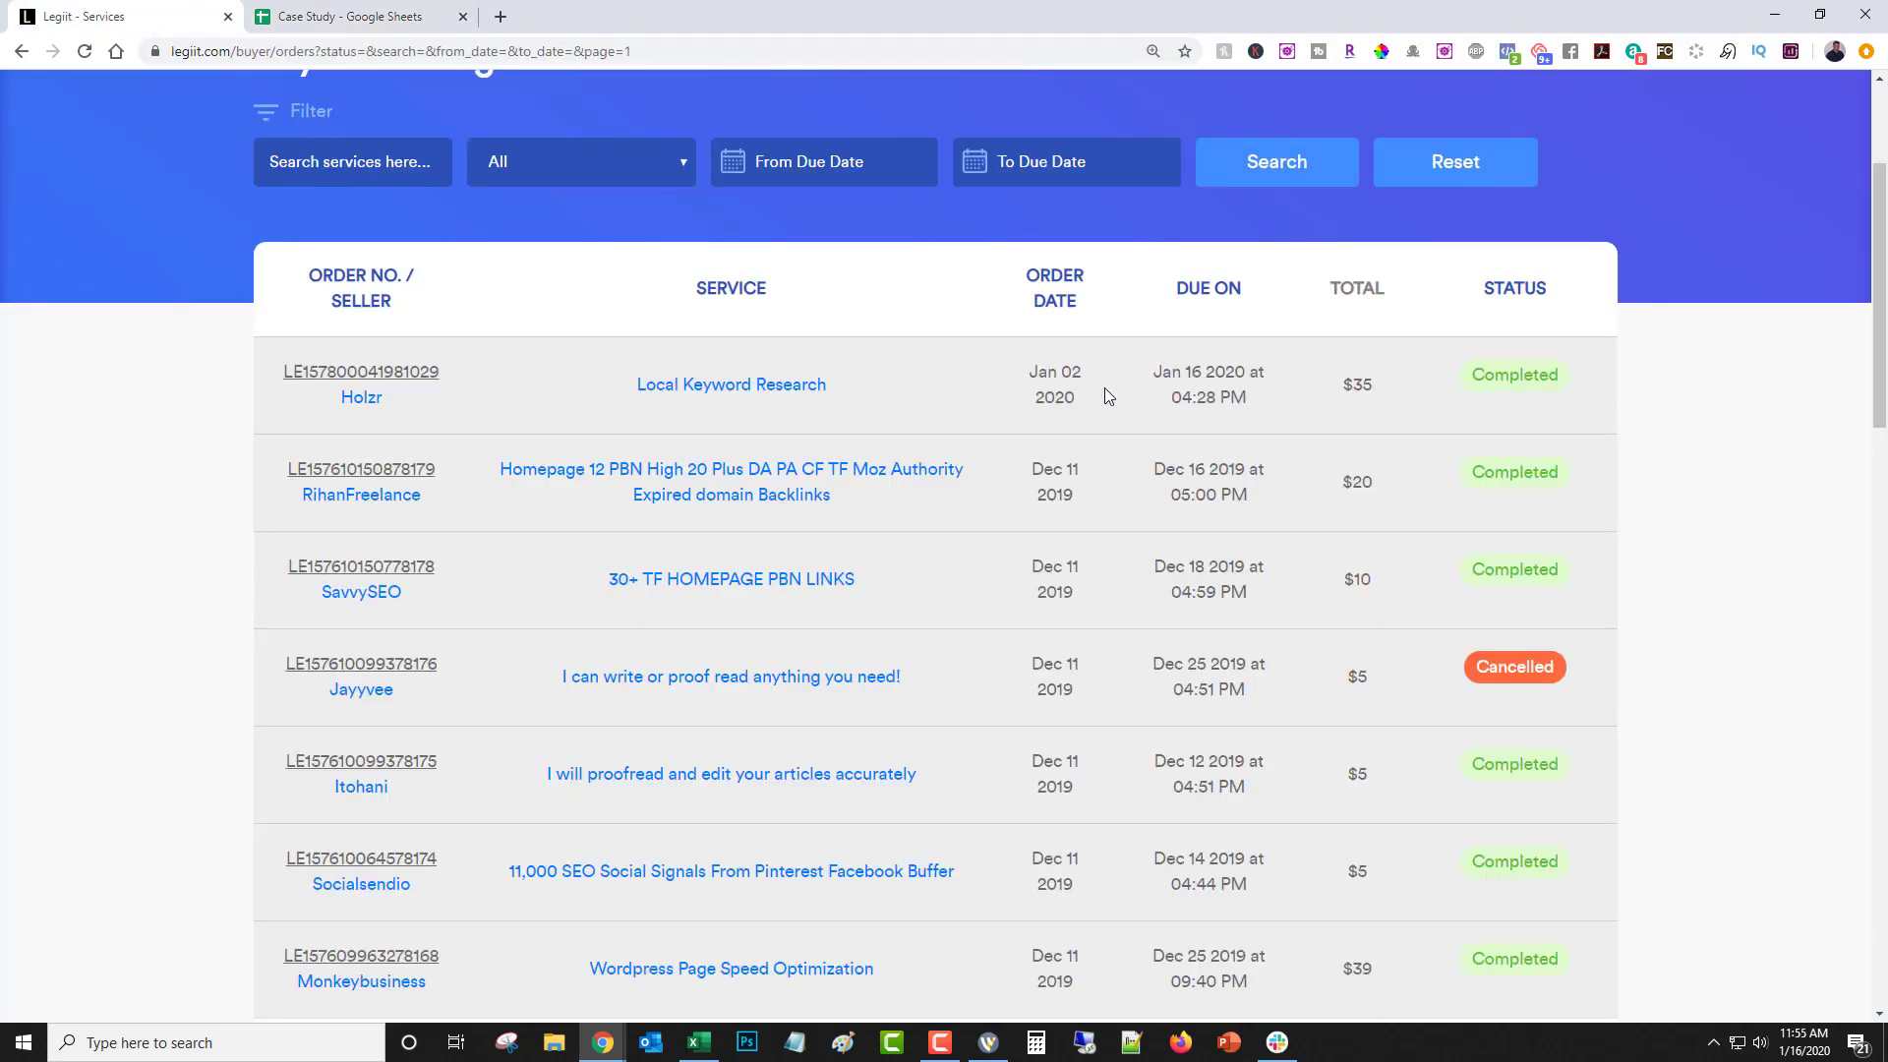
{"action": "left_click", "coordinate": [348, 16]}
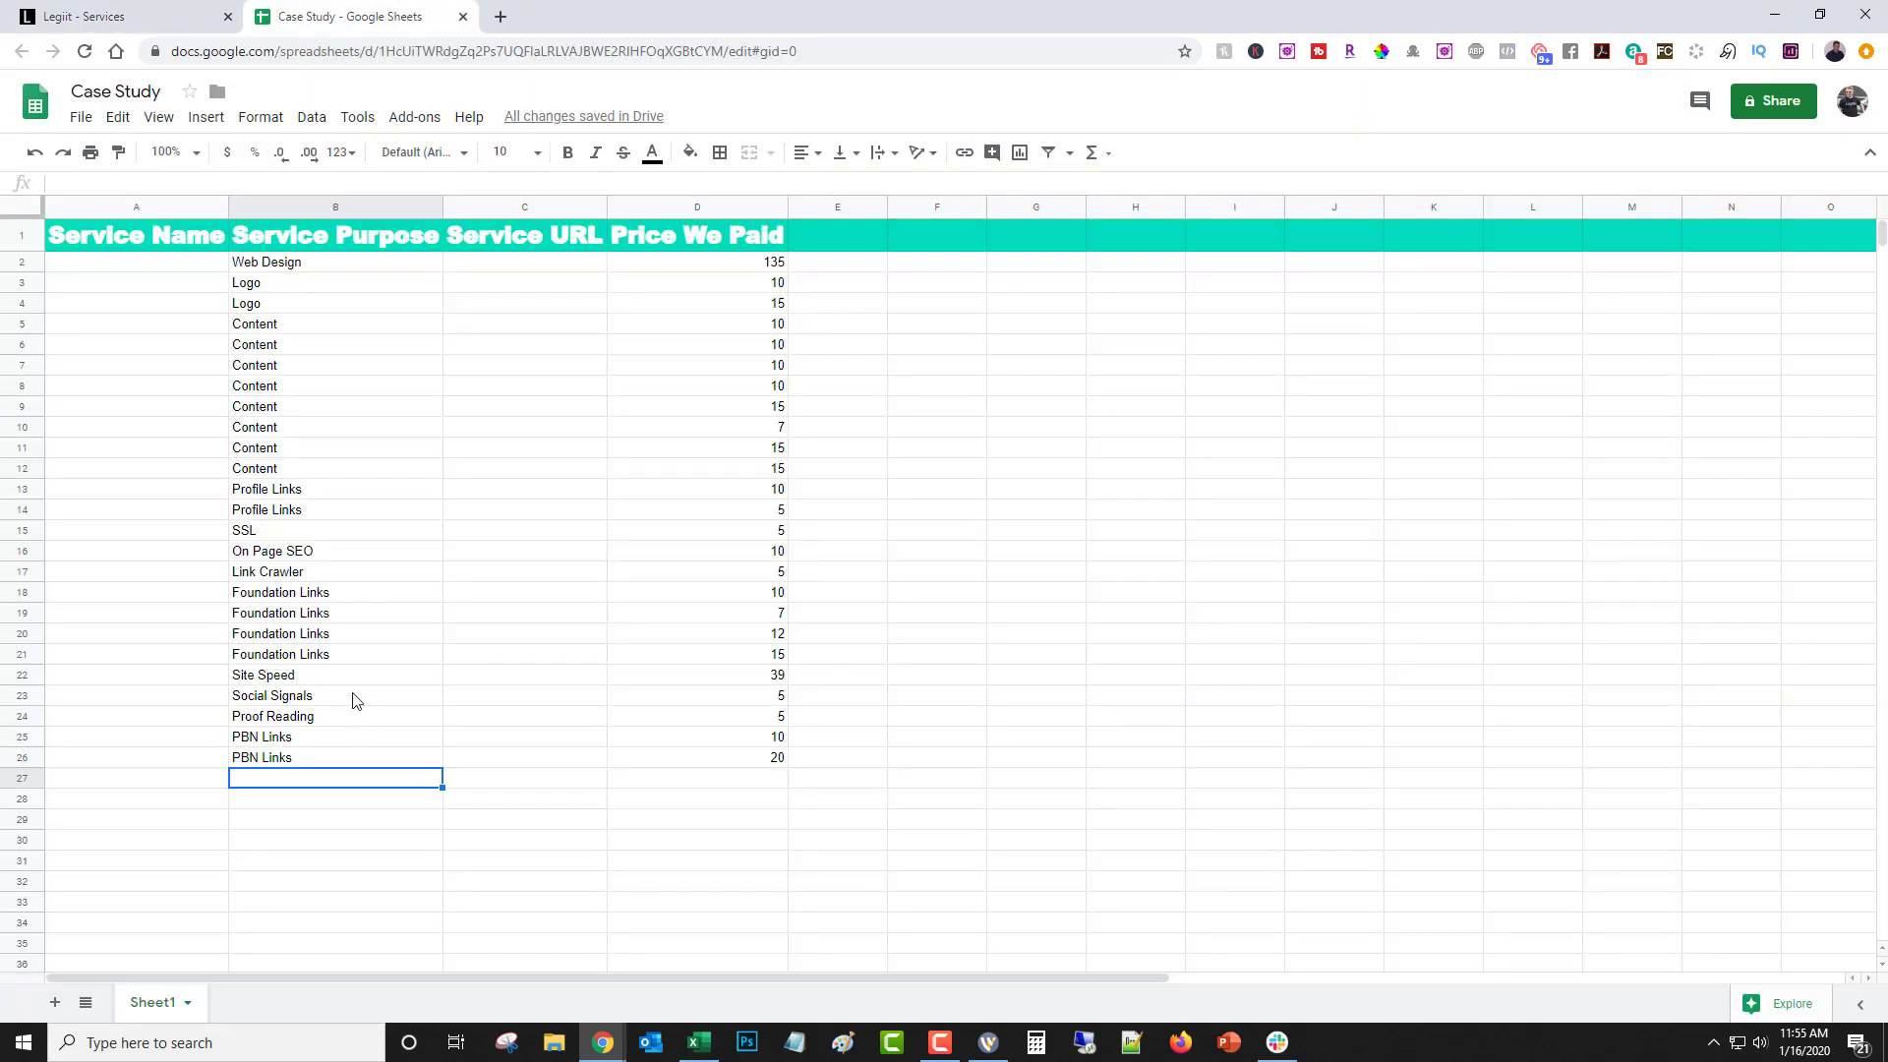
{"action": "type", "text": "Keyword Resea"}
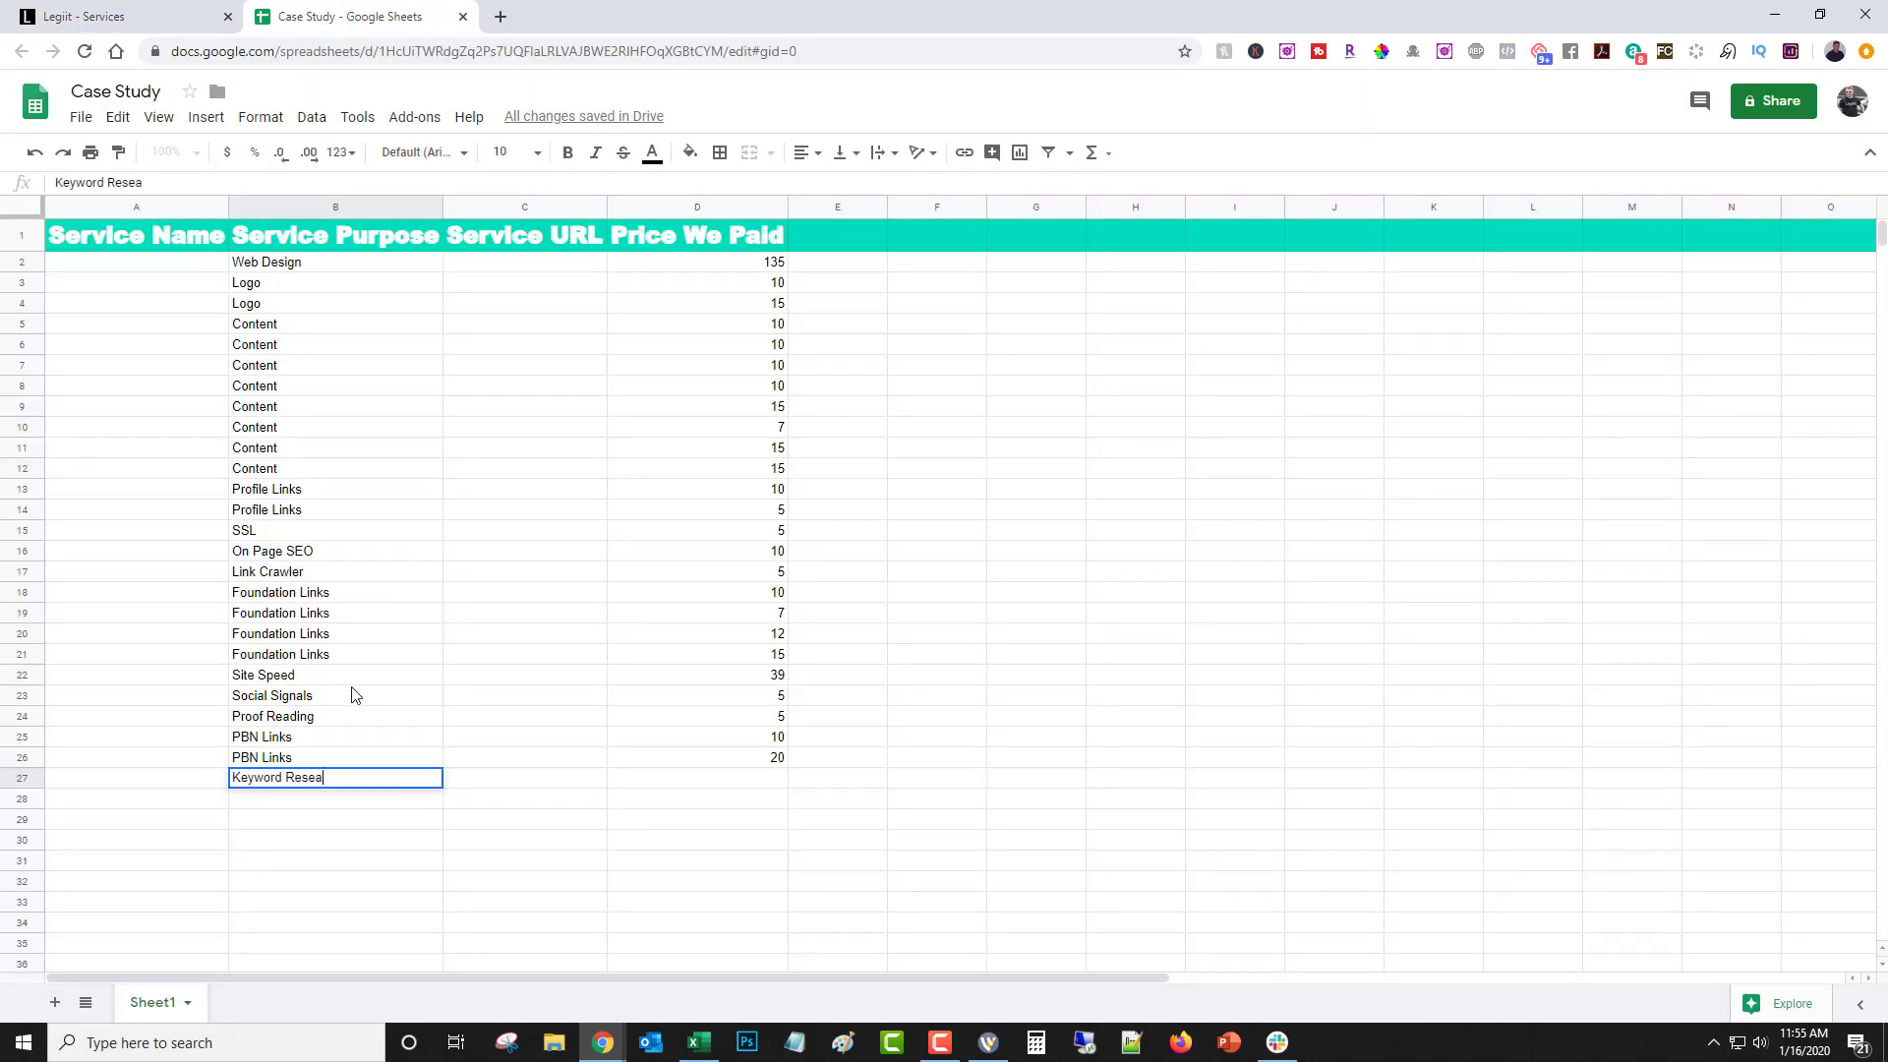
{"action": "type", "text": "rch"}
{"action": "left_click", "coordinate": [728, 782]}
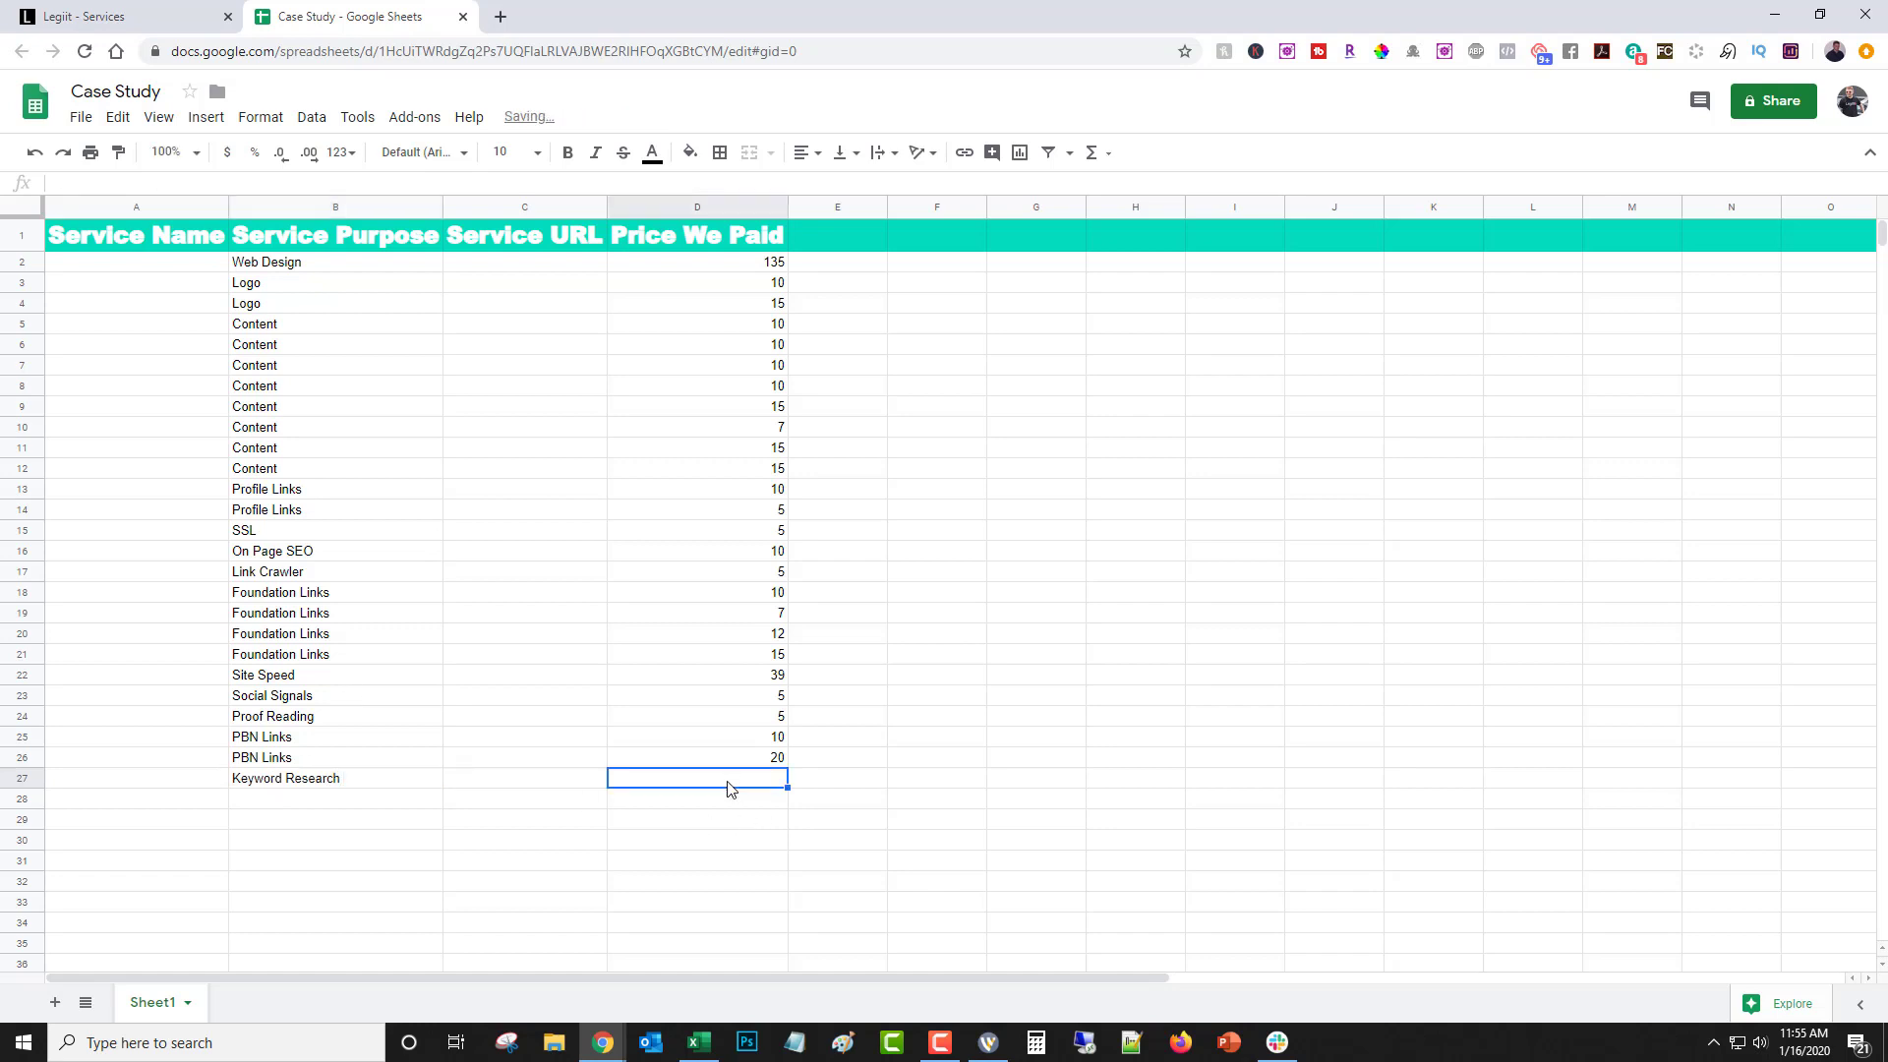
{"action": "type", "text": "$35"}
Commit the Keyword Research price of $35 and label A35 'Total'
{"action": "left_click", "coordinate": [737, 840]}
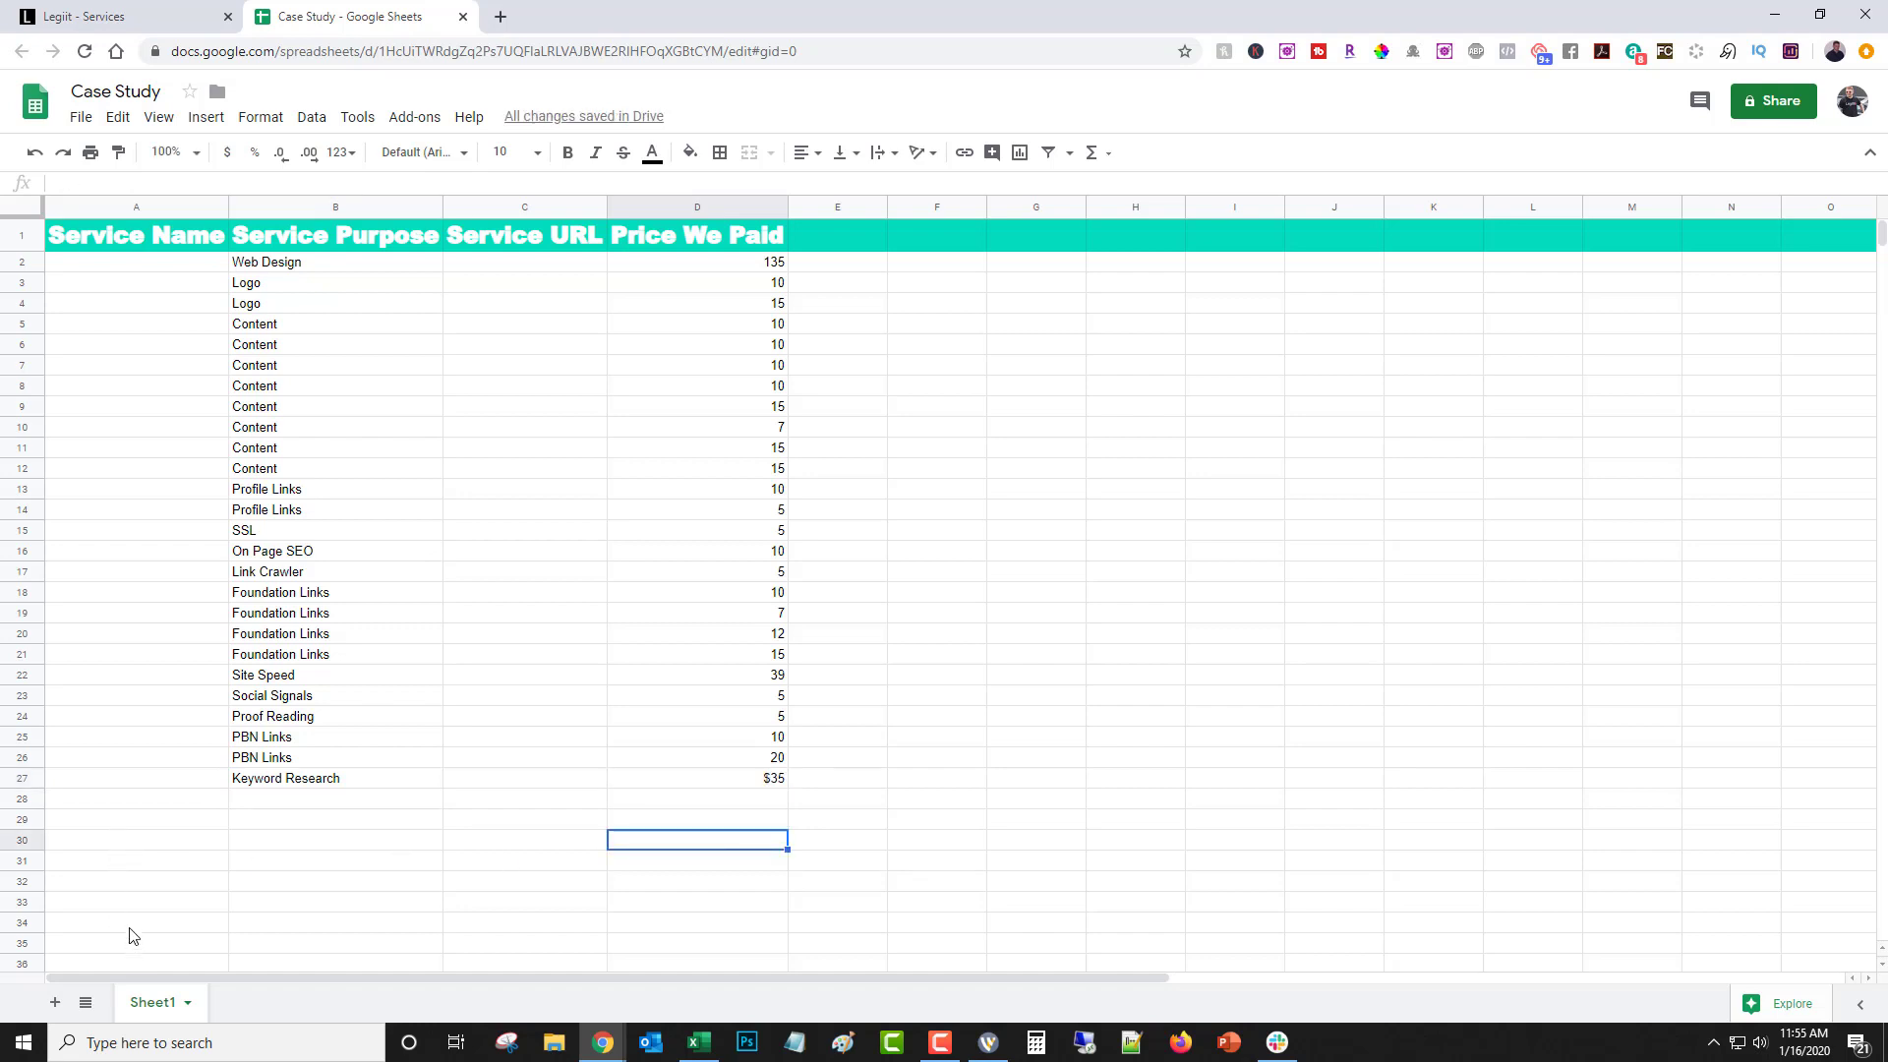
{"action": "left_click", "coordinate": [126, 952]}
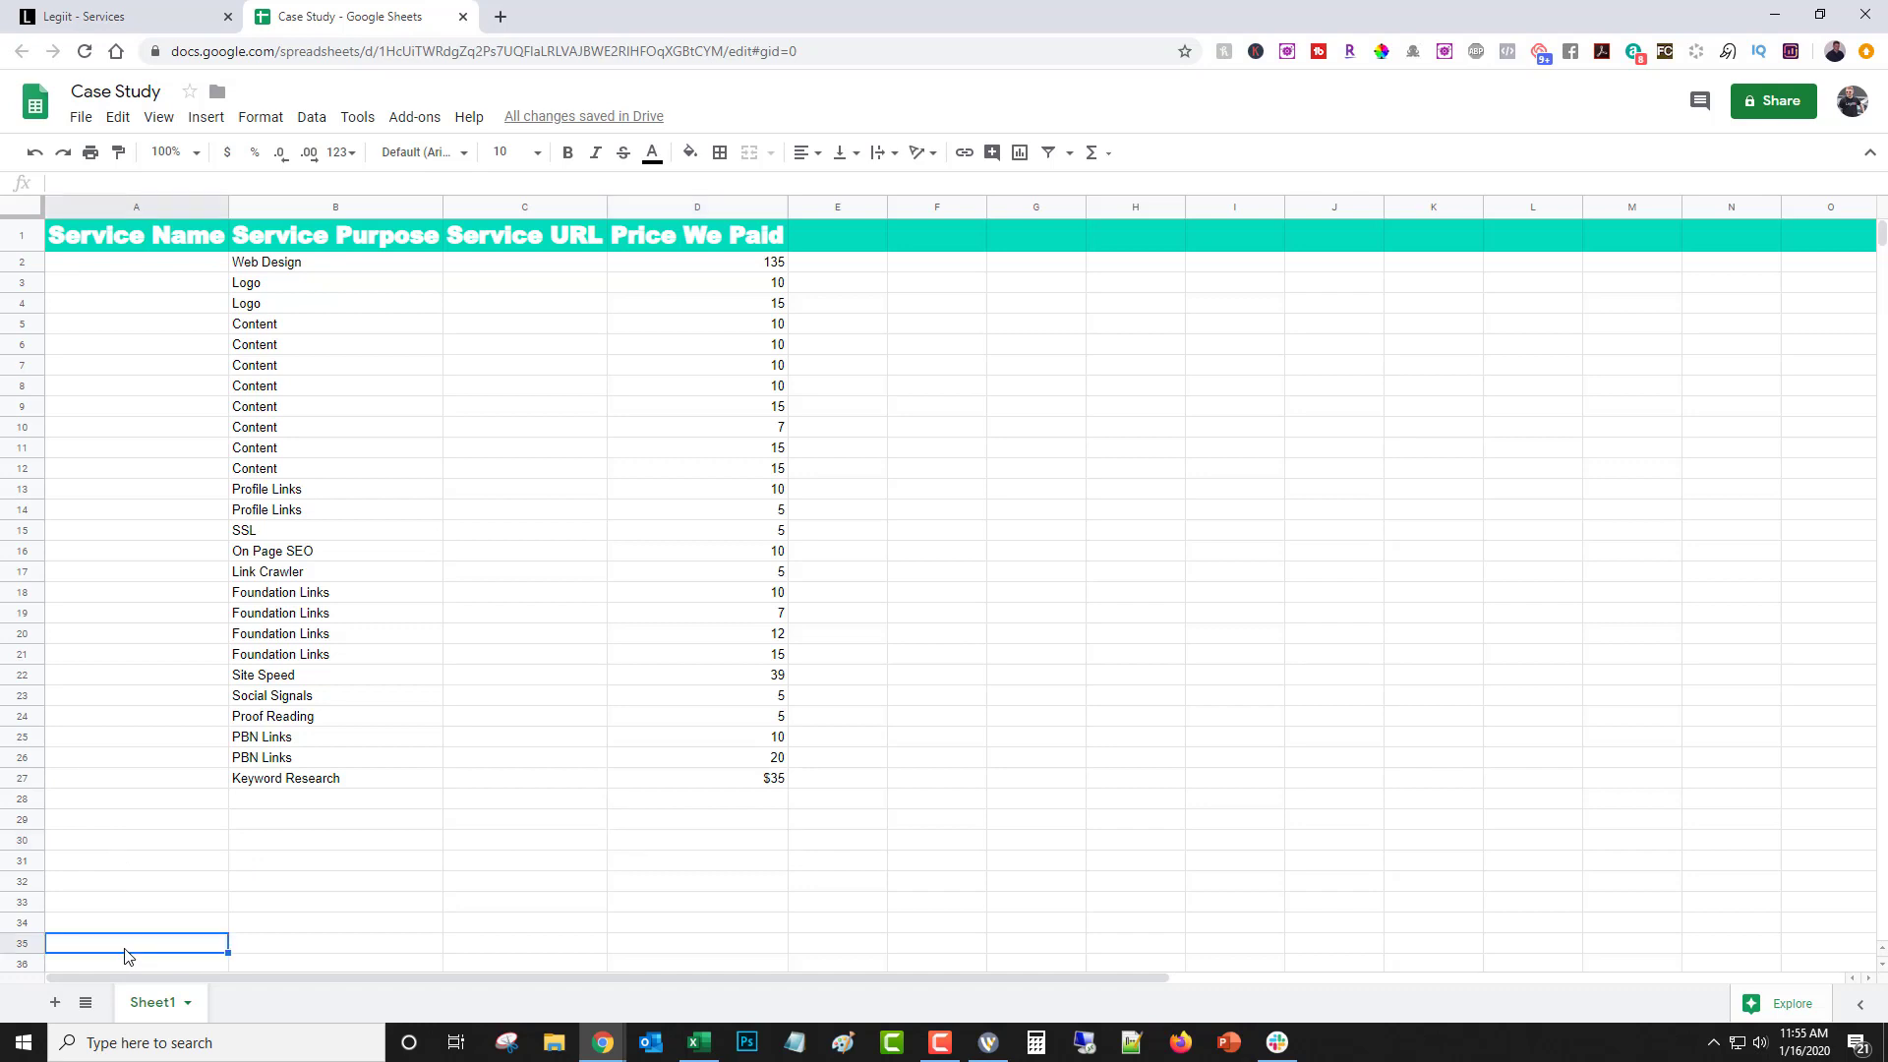
{"action": "type", "text": "Total"}
{"action": "left_click", "coordinate": [751, 948]}
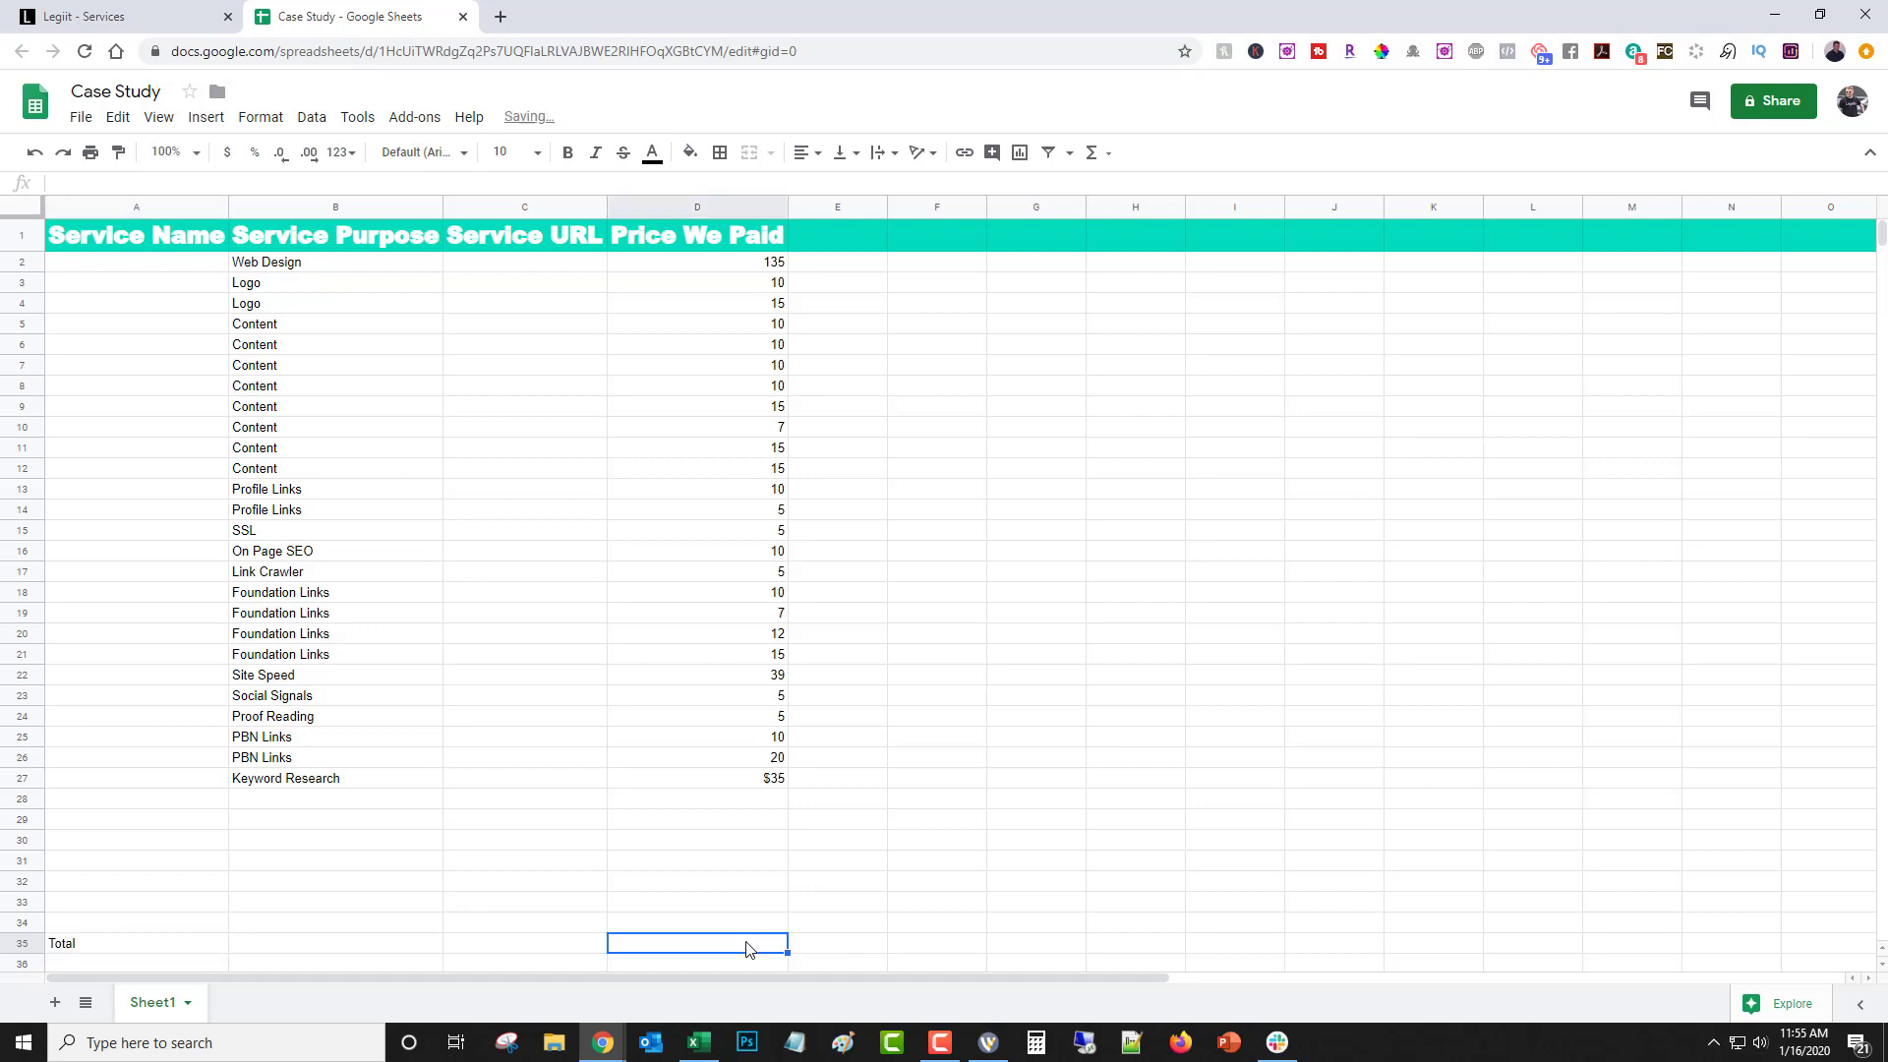
Re-enter the Keyword Research price in D27 as plain 35
{"action": "left_click", "coordinate": [745, 781]}
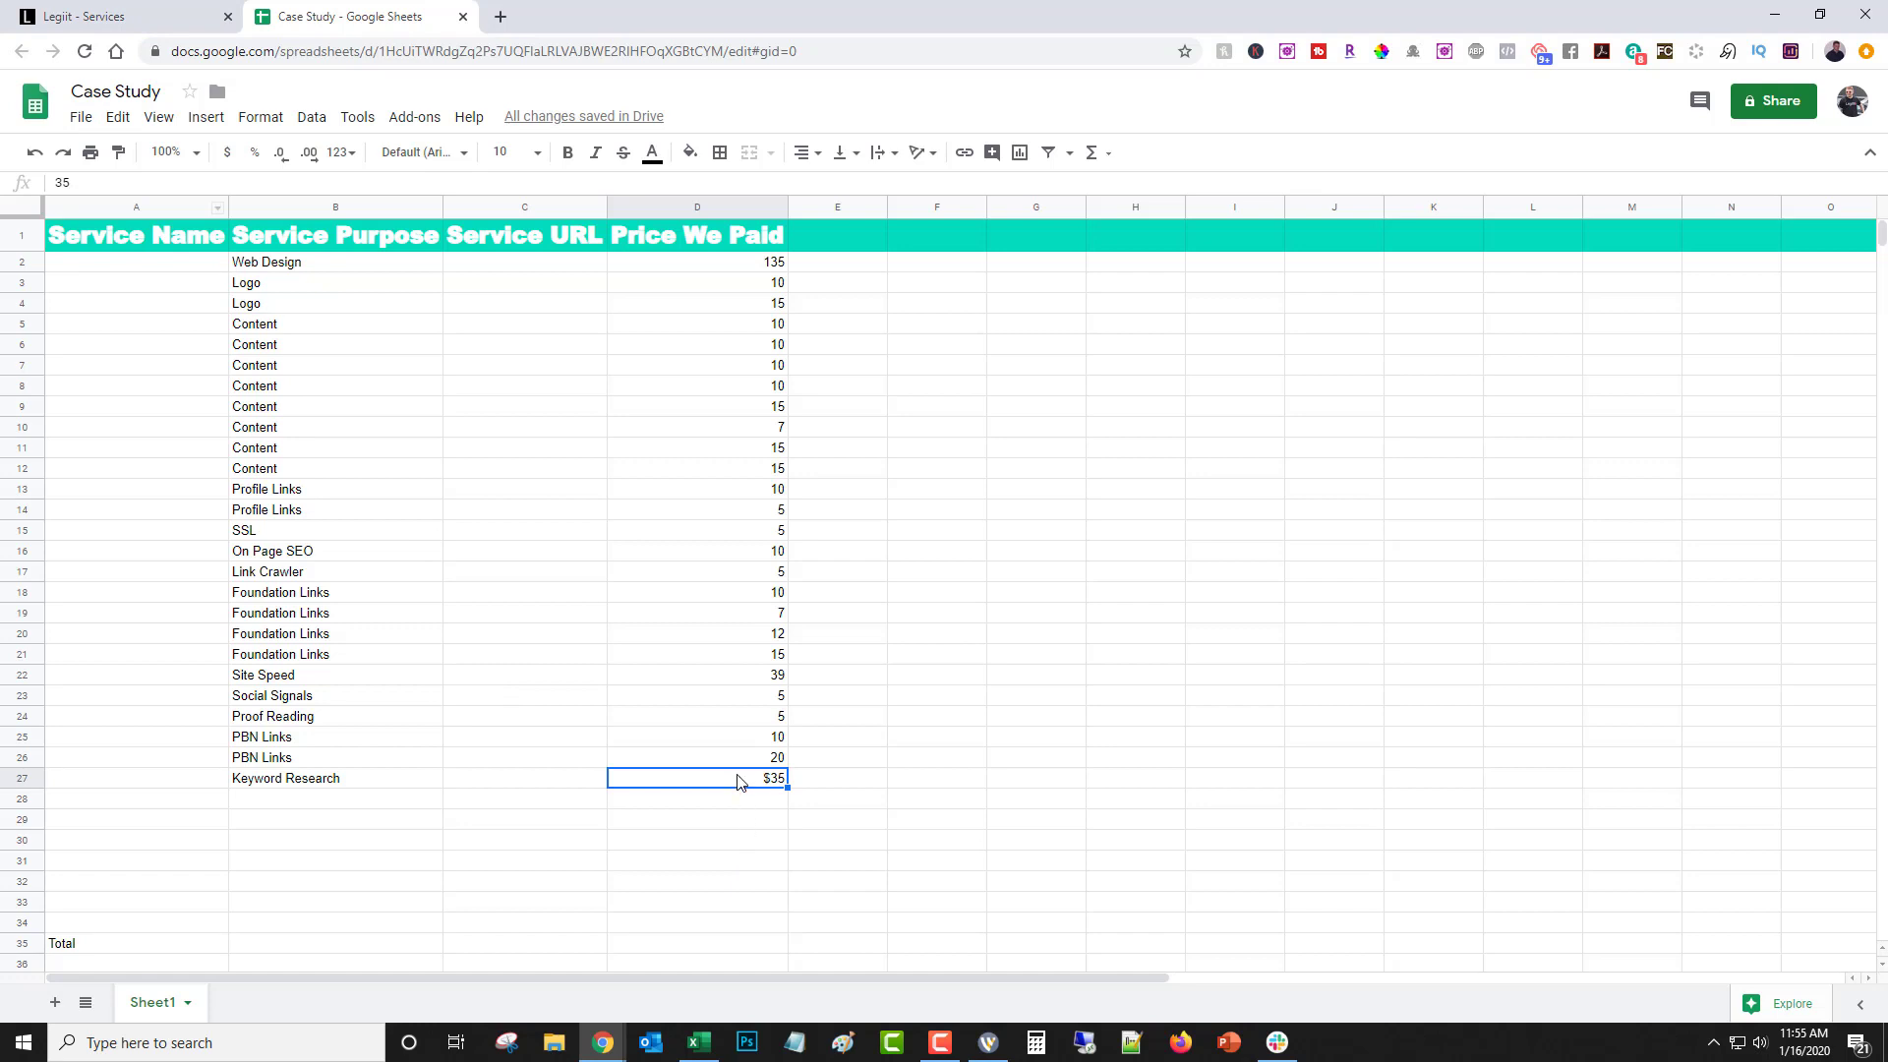
{"action": "key", "text": "Delete"}
{"action": "type", "text": "35"}
{"action": "key", "text": "Return"}
{"action": "left_click", "coordinate": [743, 775]}
Sum D2:D27 in D35 so the Total row shows 445
{"action": "left_click", "coordinate": [664, 933]}
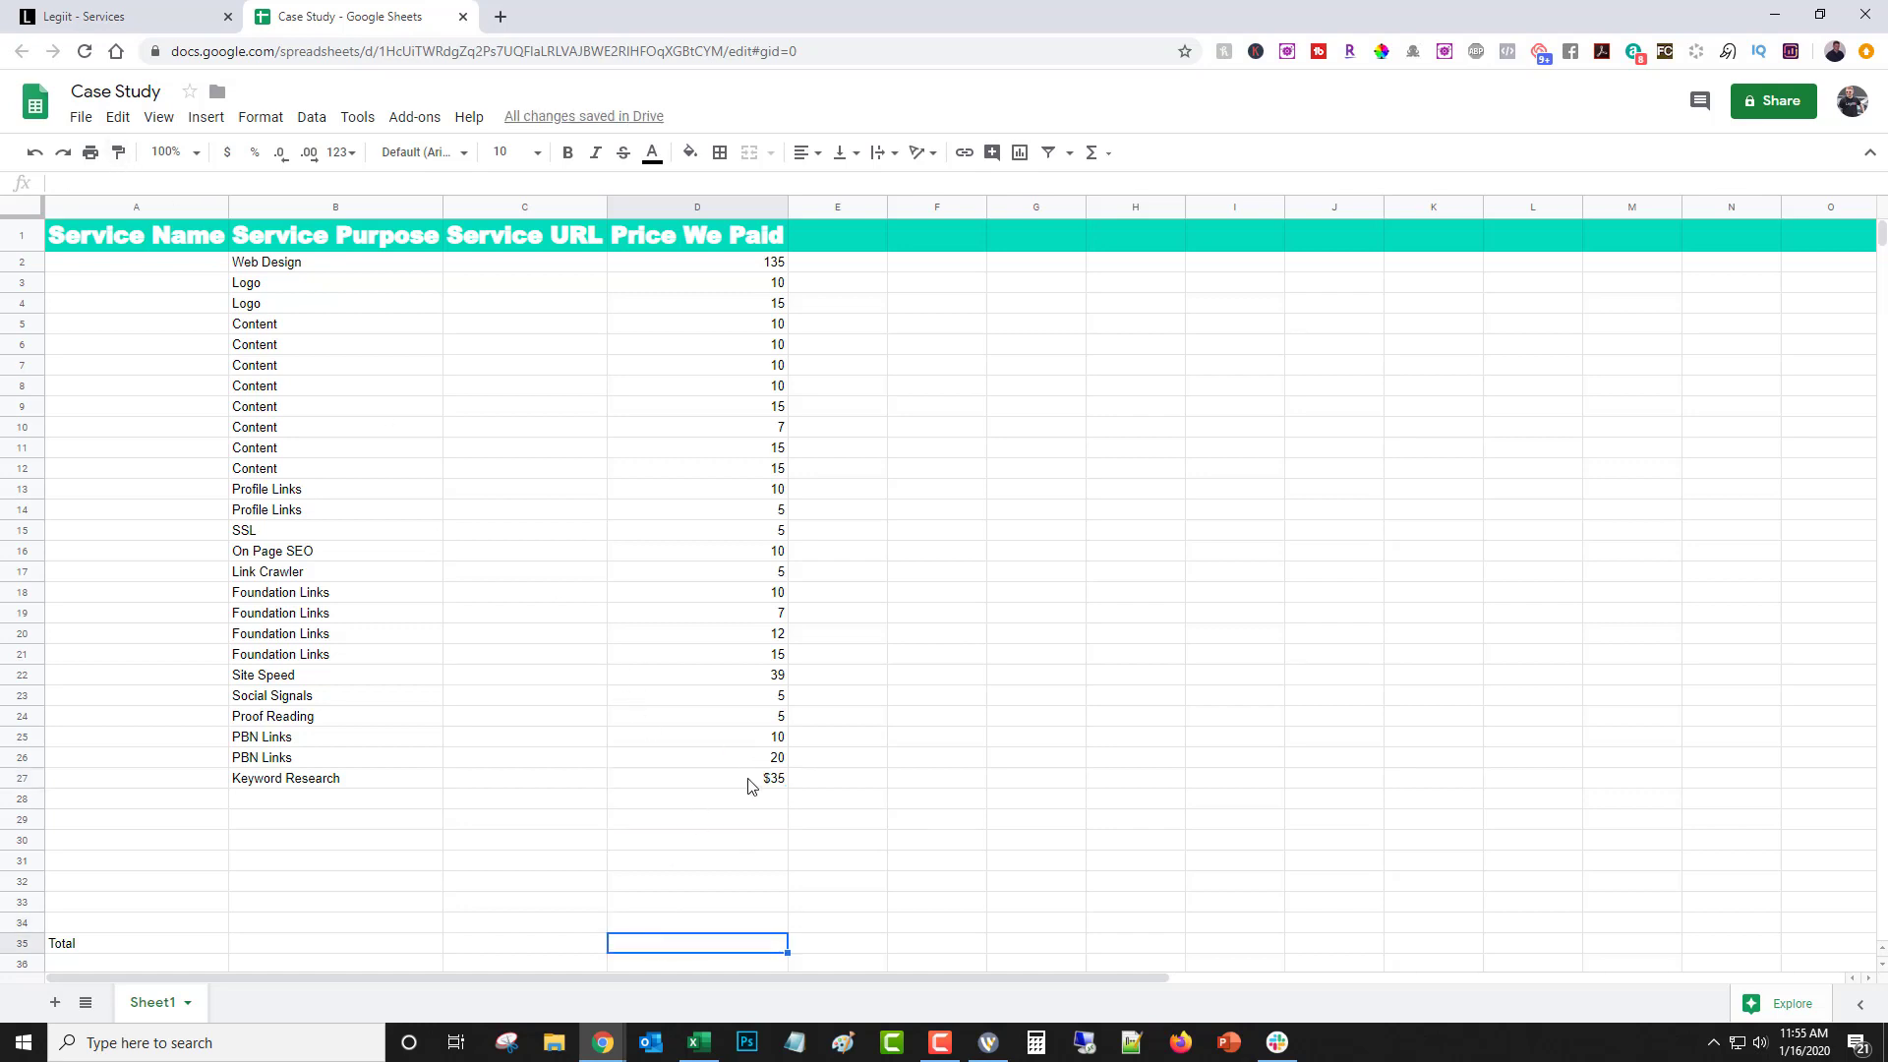
{"action": "left_click", "coordinate": [670, 933]}
{"action": "left_click", "coordinate": [668, 951]}
{"action": "type", "text": "=sum"}
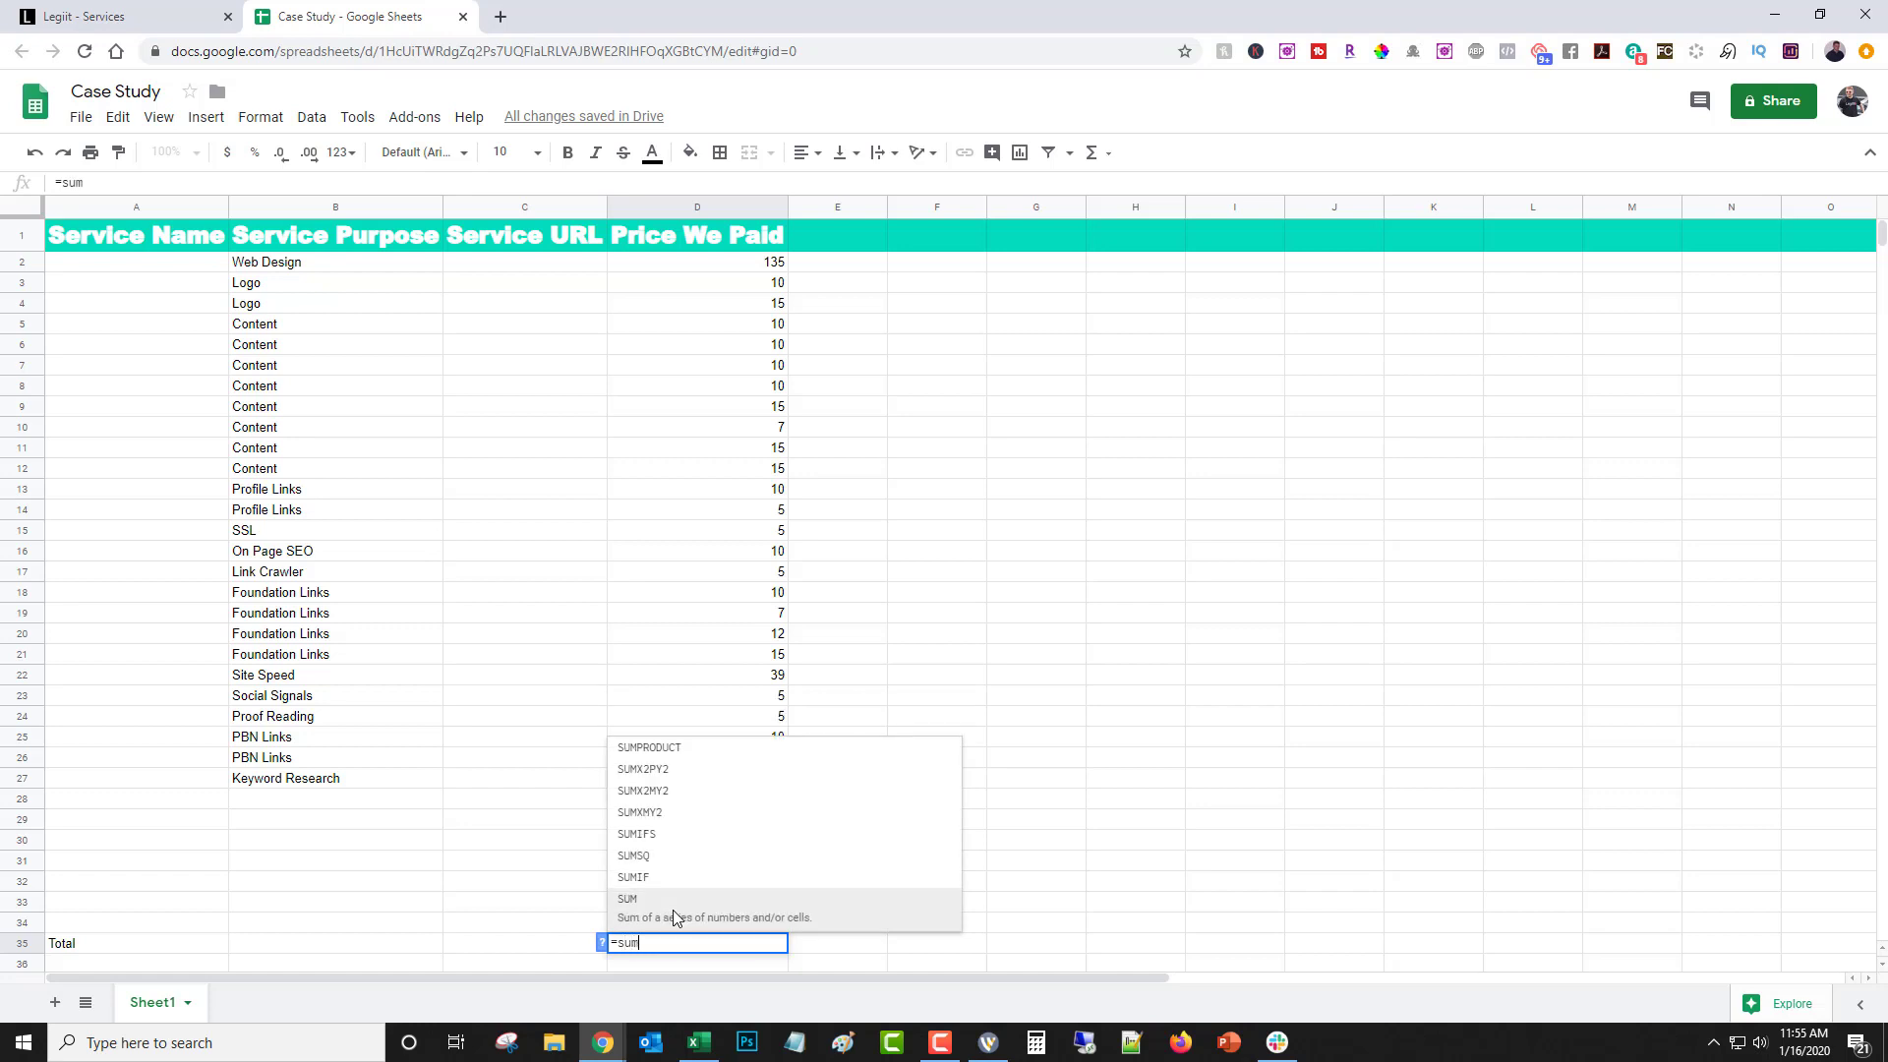
{"action": "type", "text": "("}
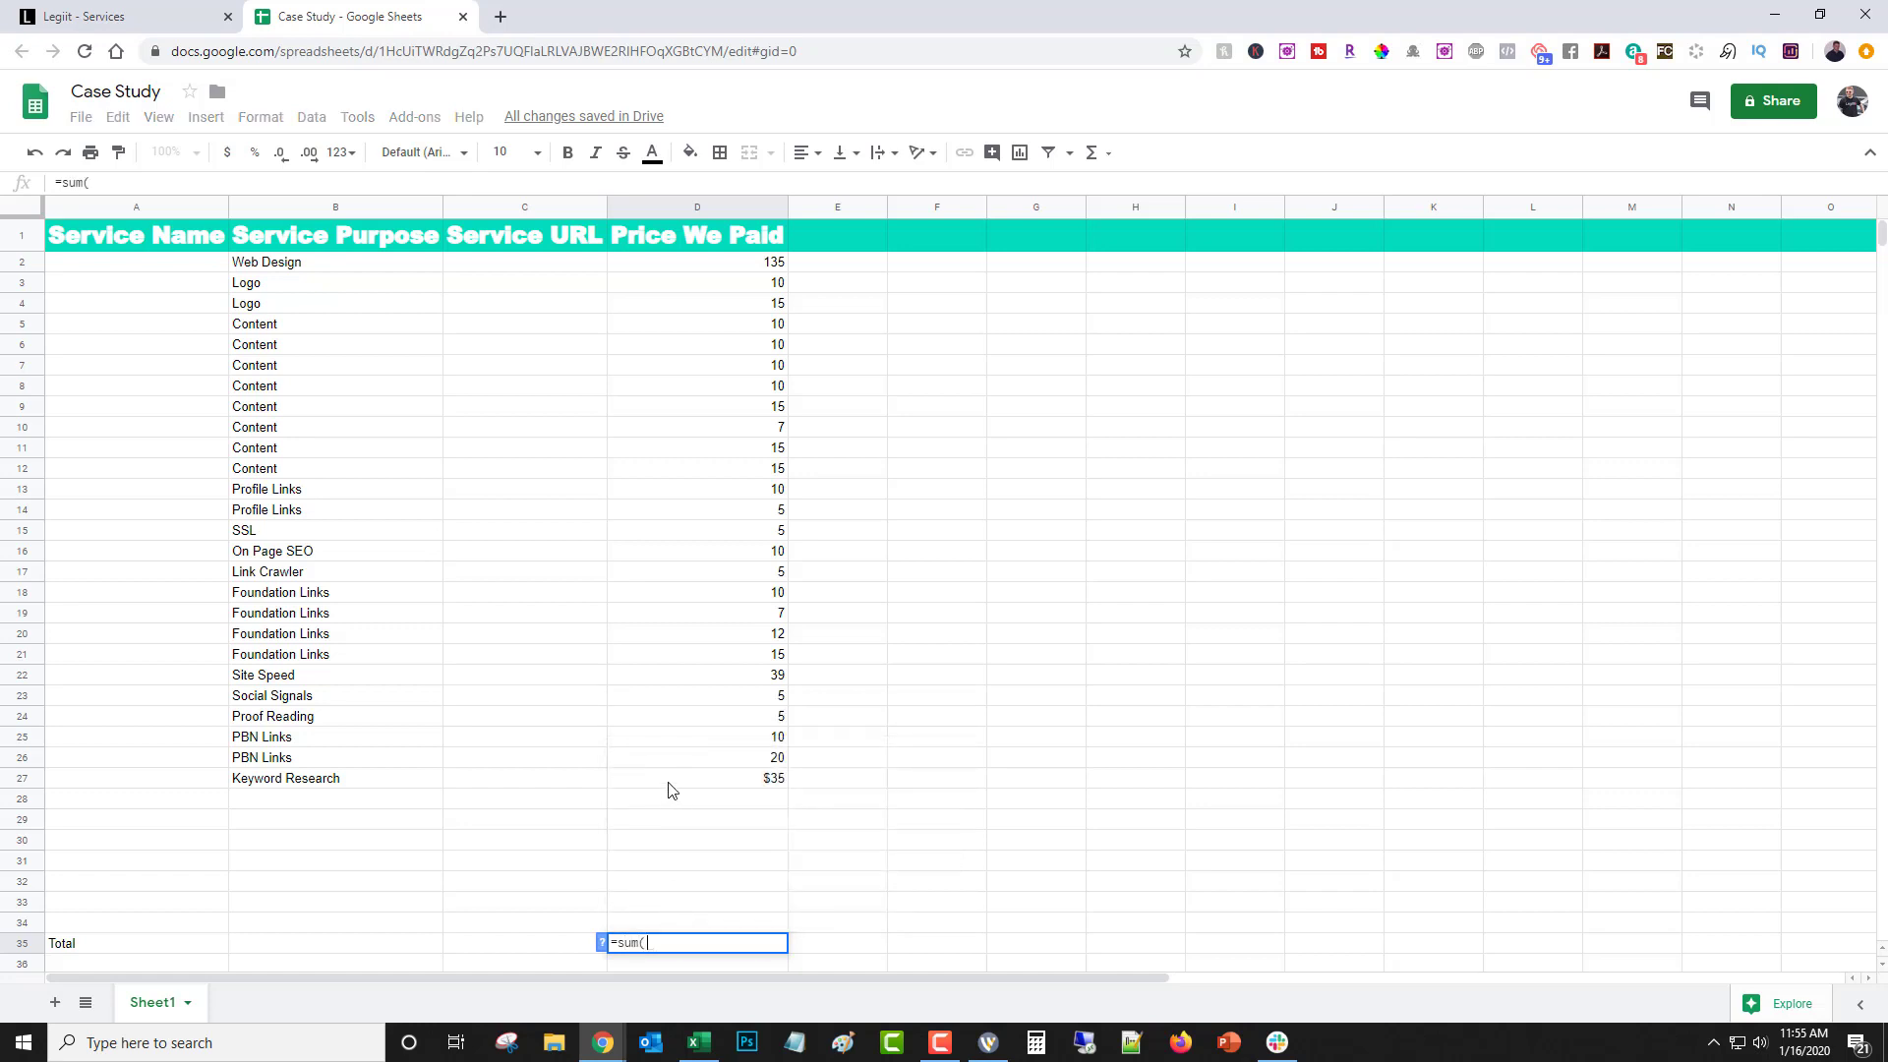
{"action": "mouse_move", "coordinate": [668, 779]}
{"action": "left_mouse_down"}
{"action": "mouse_move", "coordinate": [701, 349]}
{"action": "mouse_move", "coordinate": [730, 271]}
{"action": "left_mouse_up"}
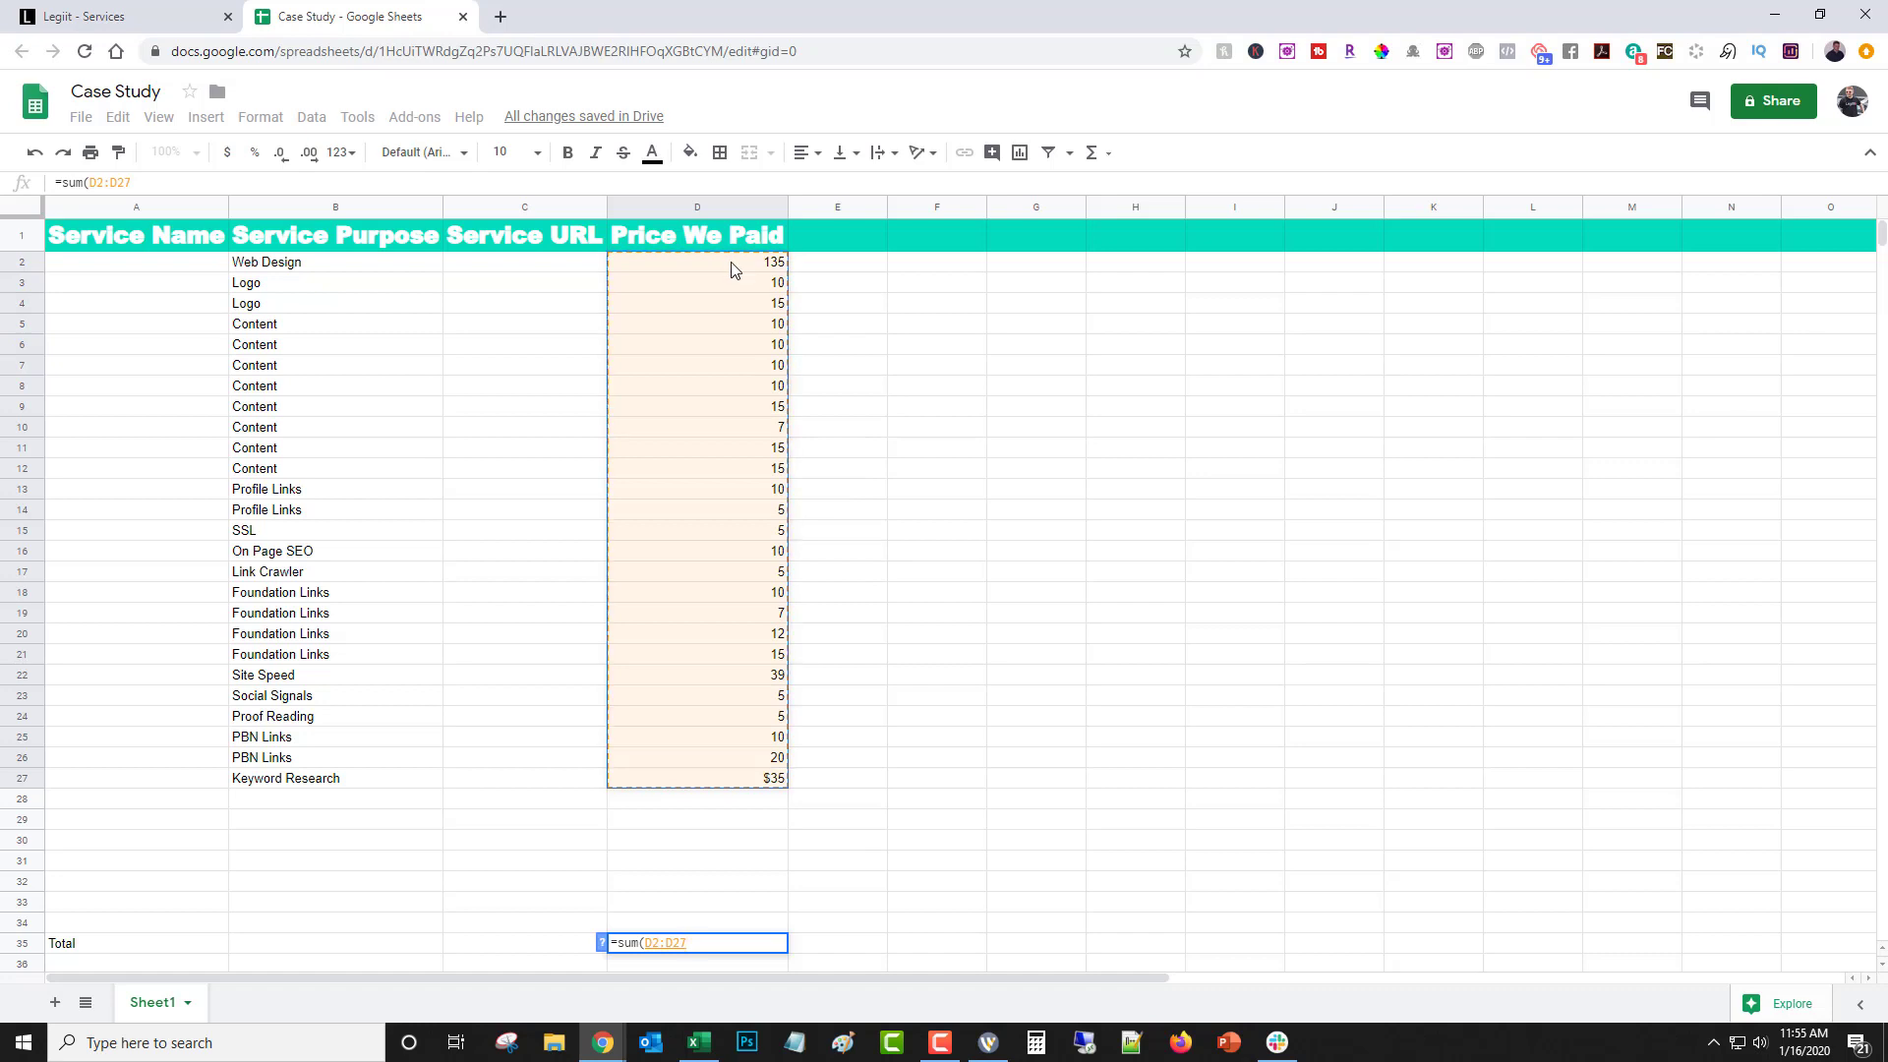
{"action": "key", "text": "Return"}
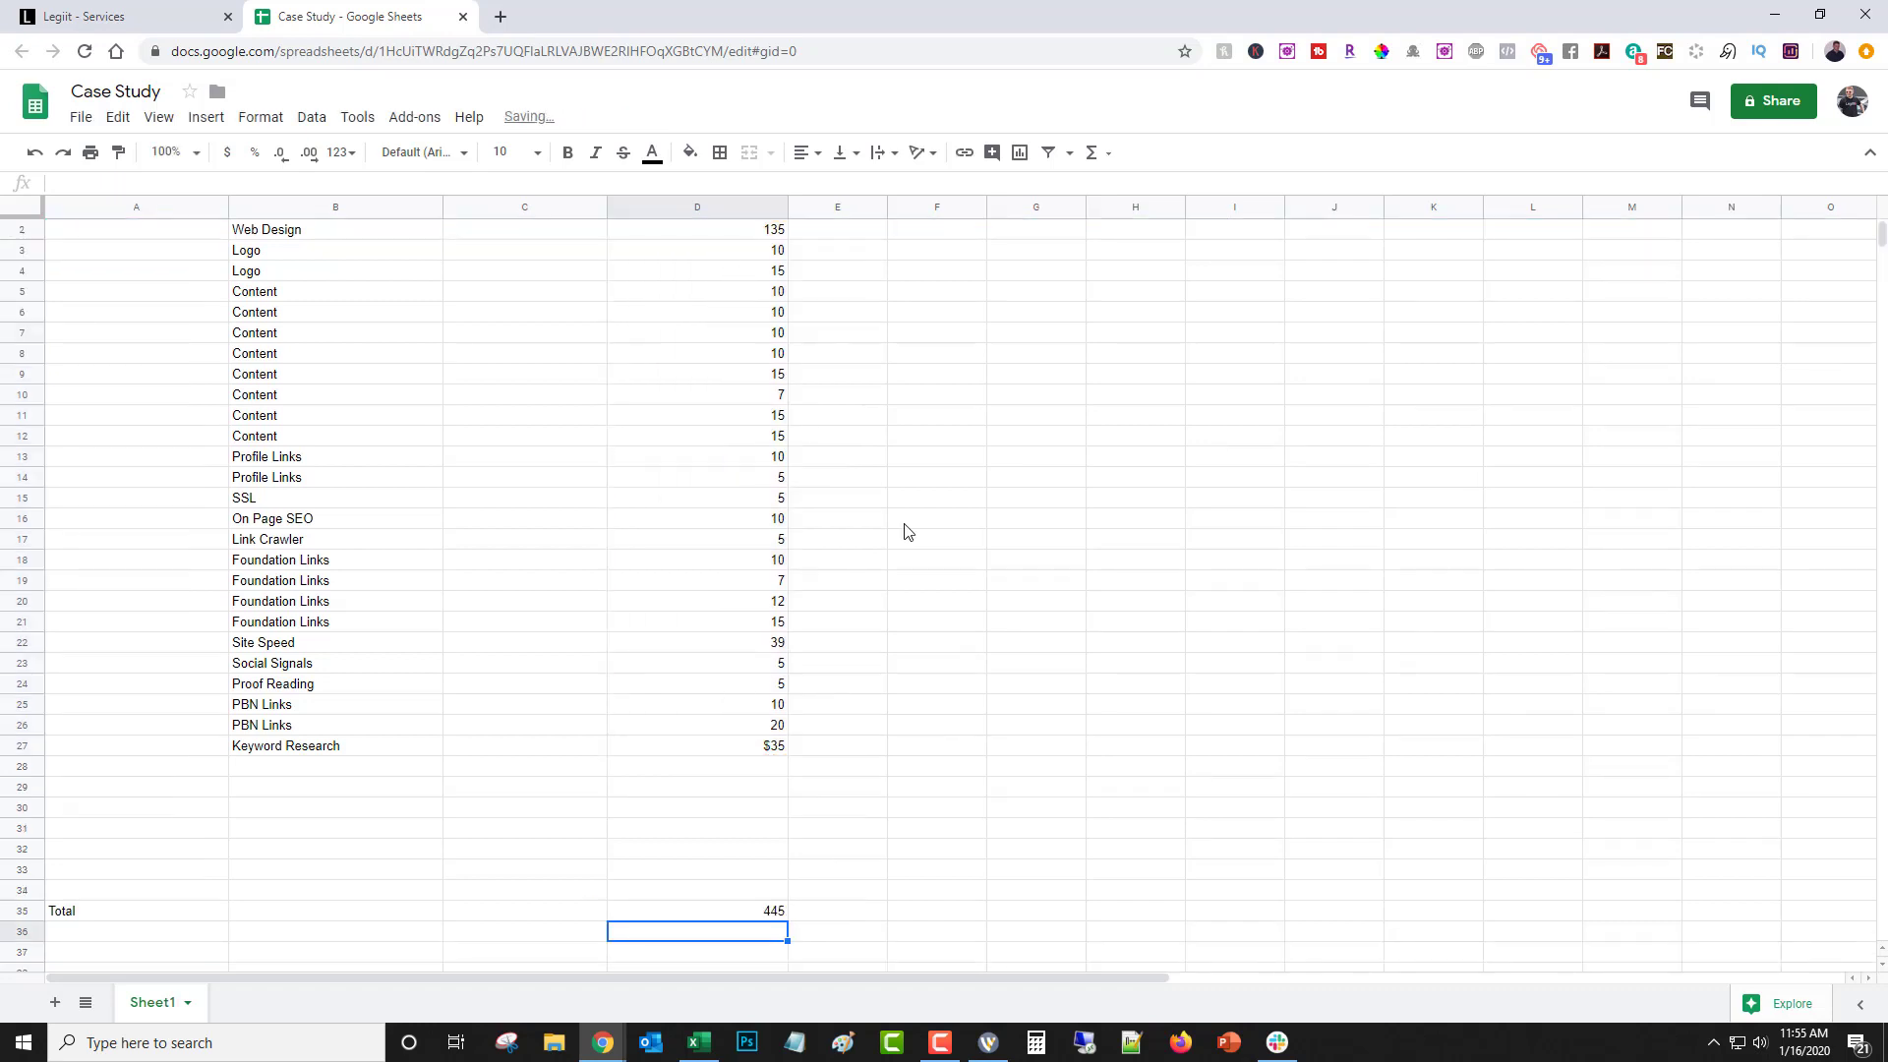
{"action": "scroll", "coordinate": [914, 549], "scroll_direction": "up", "scroll_amount": 1}
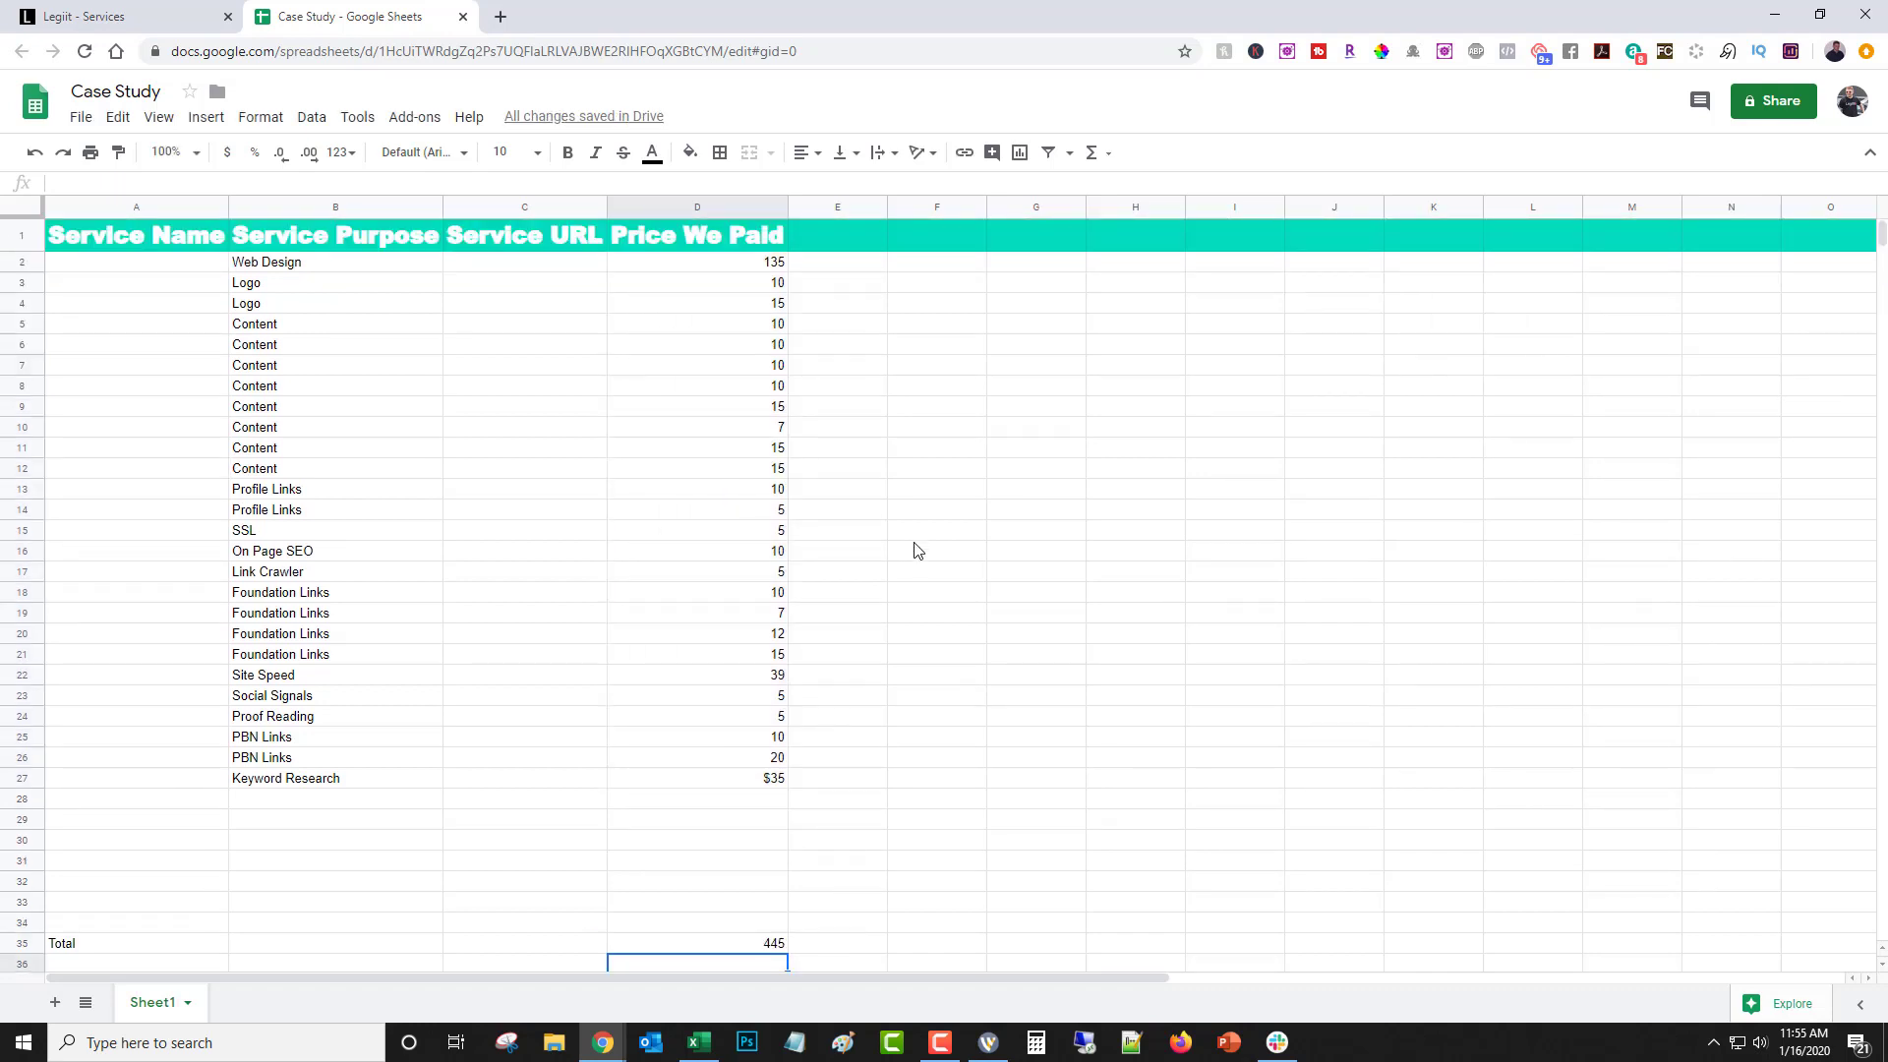
{"action": "scroll", "coordinate": [862, 761], "scroll_direction": "down", "scroll_amount": 1}
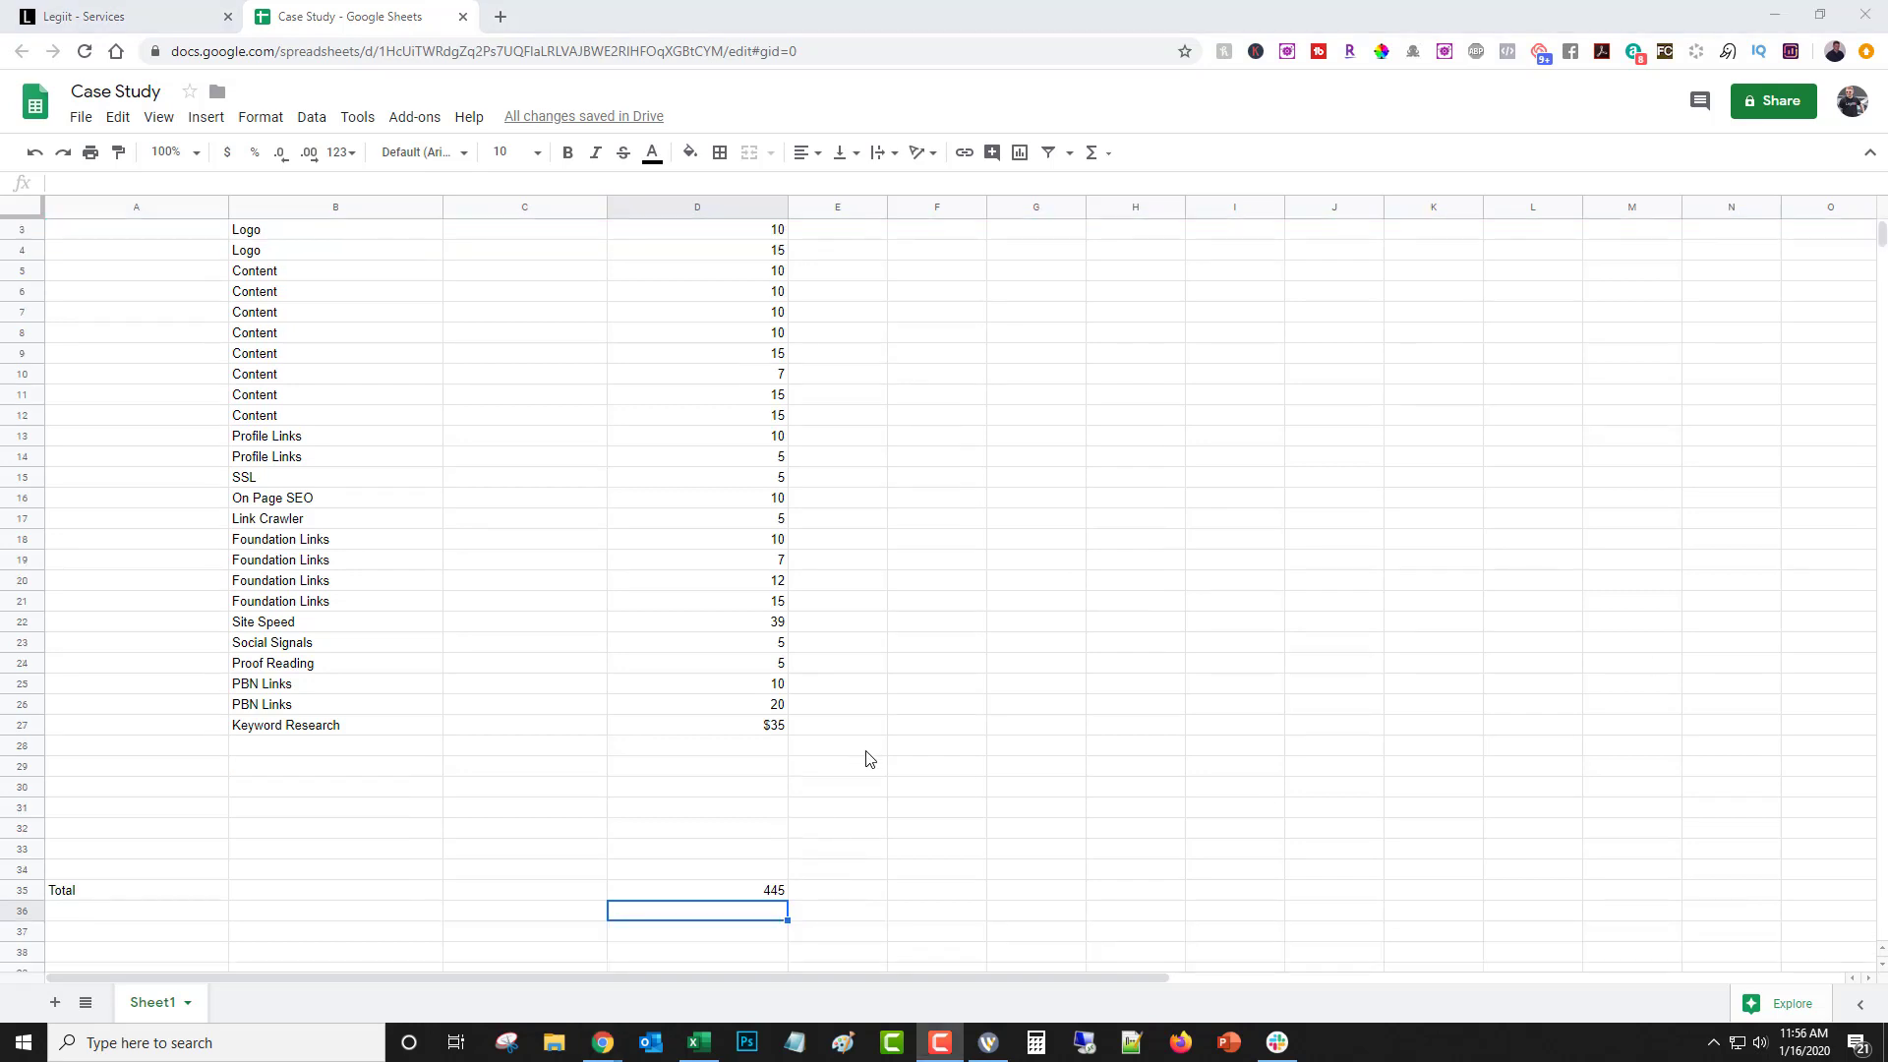
{"action": "scroll", "coordinate": [1547, 849], "scroll_direction": "up", "scroll_amount": 1}
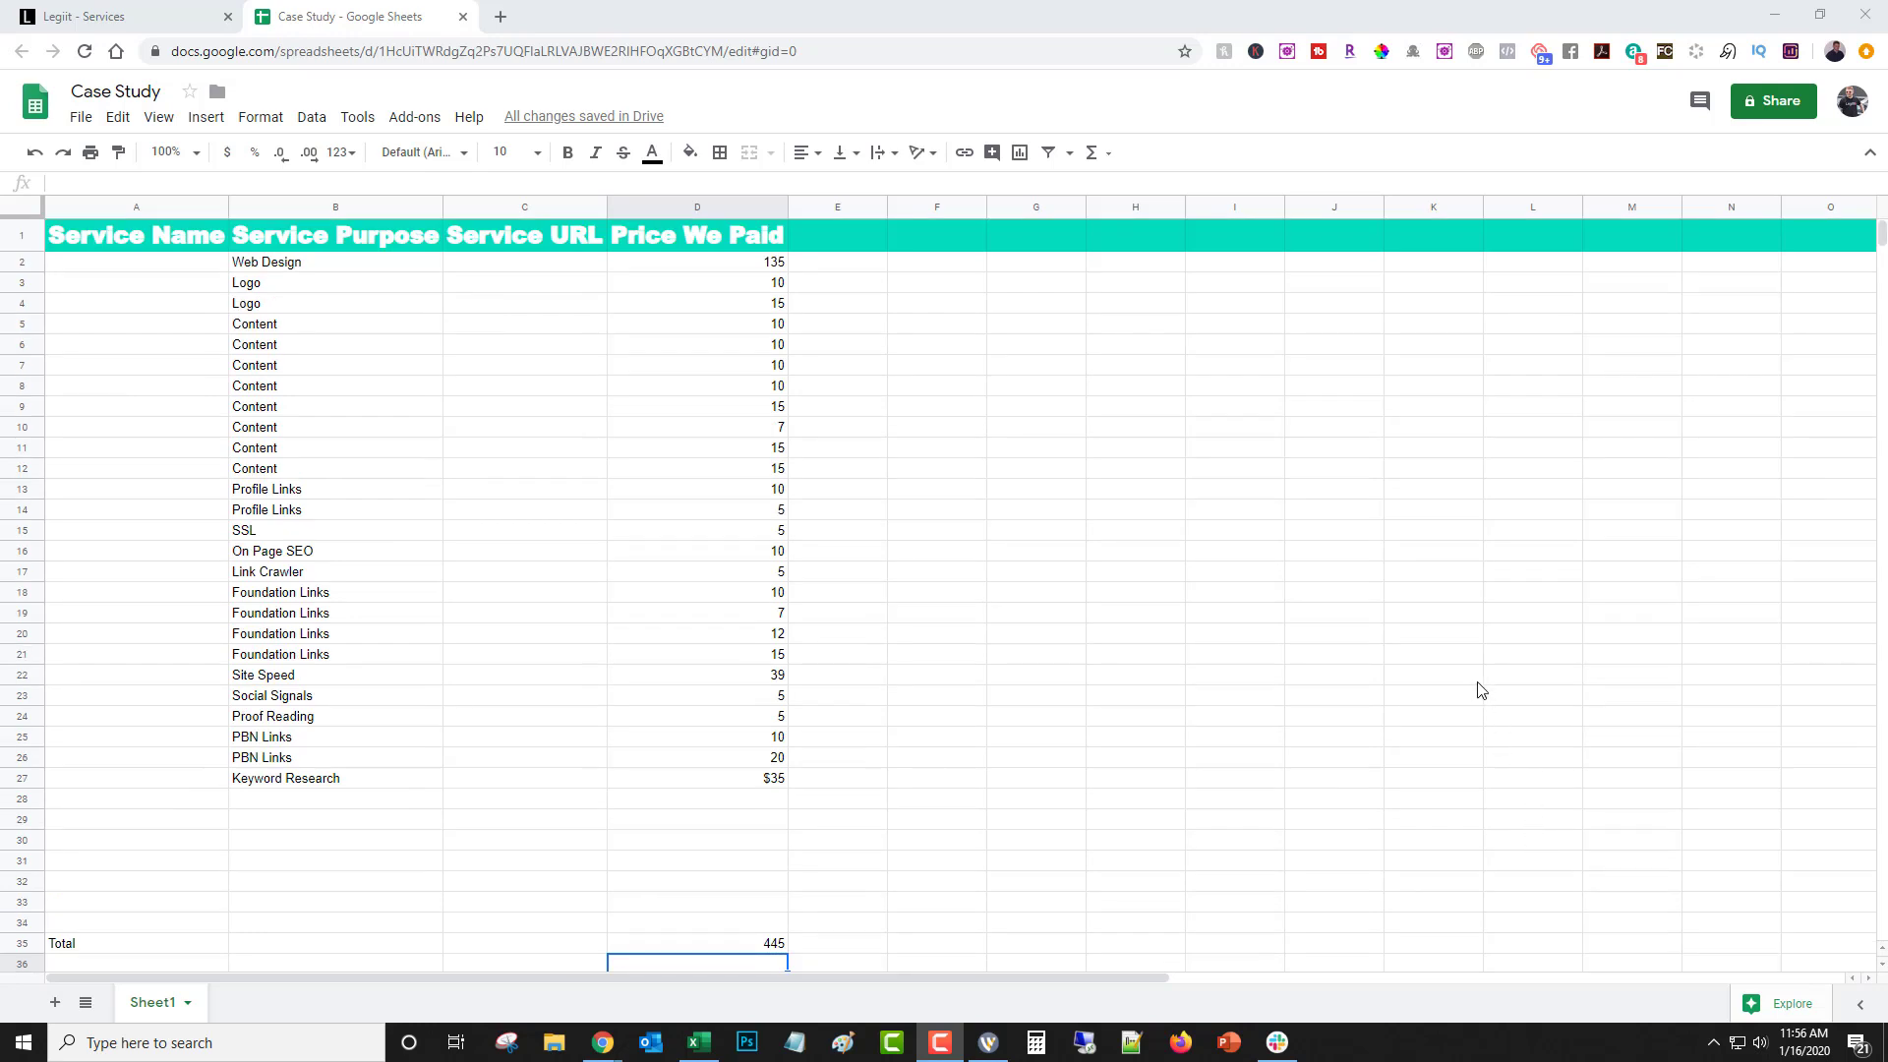
{"action": "scroll", "coordinate": [1483, 692], "scroll_direction": "down", "scroll_amount": 2}
{"action": "scroll", "coordinate": [1482, 692], "scroll_direction": "down", "scroll_amount": 1}
{"action": "scroll", "coordinate": [1481, 692], "scroll_direction": "up", "scroll_amount": 1}
{"action": "scroll", "coordinate": [1483, 693], "scroll_direction": "down", "scroll_amount": 1}
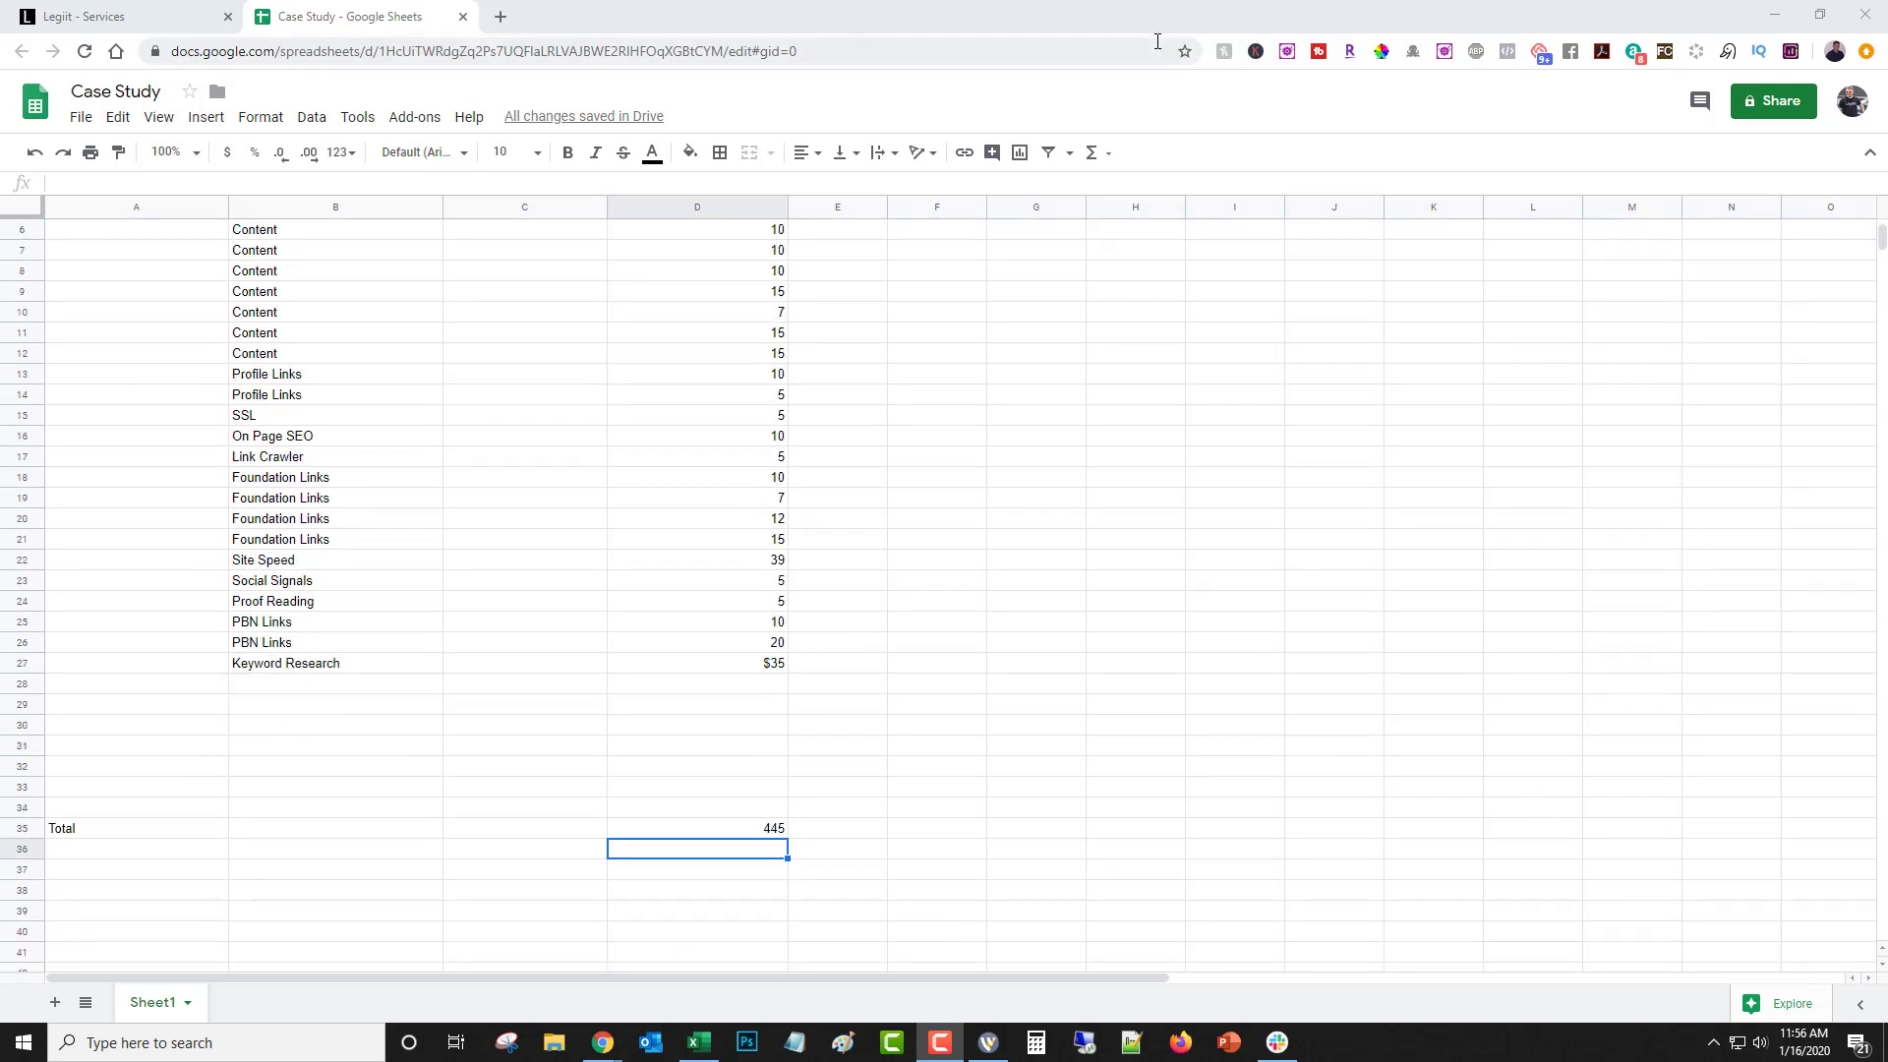
{"action": "scroll", "coordinate": [1198, 532], "scroll_direction": "up", "scroll_amount": 1}
{"action": "scroll", "coordinate": [1197, 532], "scroll_direction": "down", "scroll_amount": 1}
Zoom the Chrome page to 175% so the cost log reads larger
{"action": "key", "text": "ctrl+plus"}
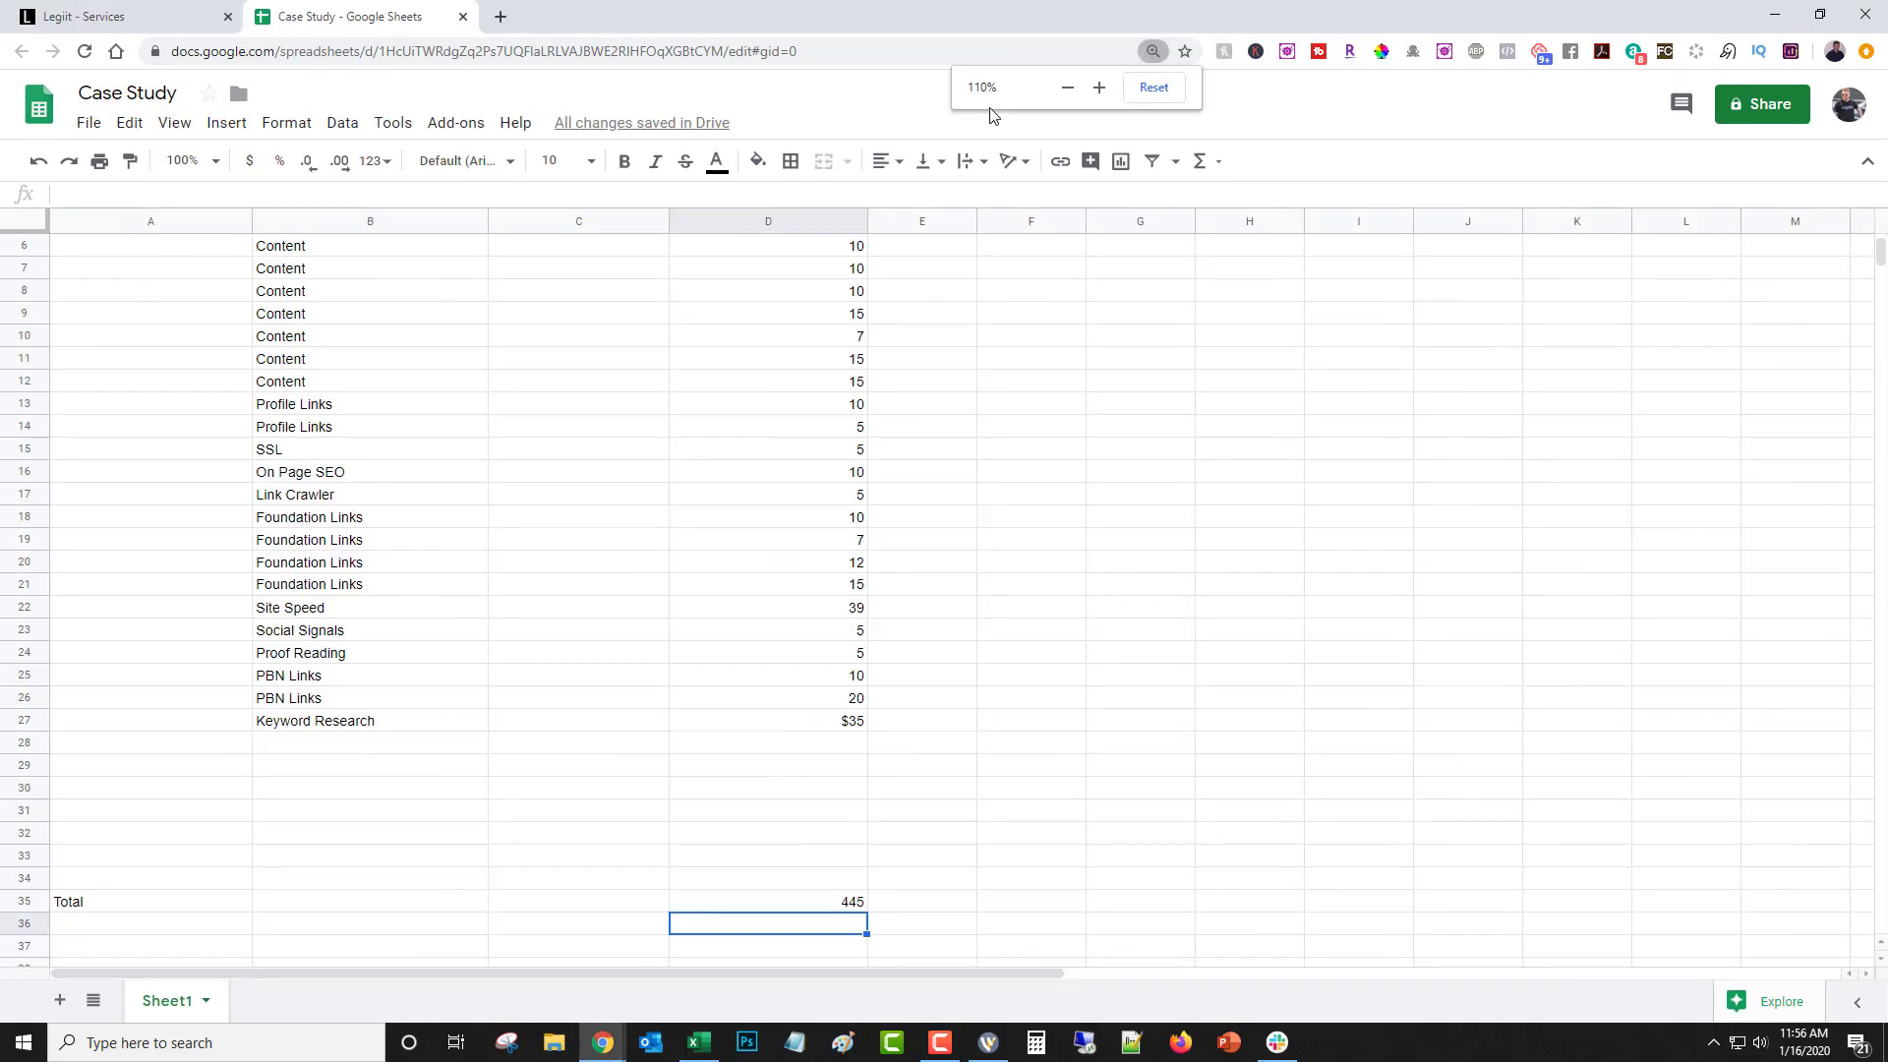
{"action": "key", "text": "ctrl+plus"}
{"action": "key", "text": "ctrl+plus"}
{"action": "key", "text": "ctrl+plus"}
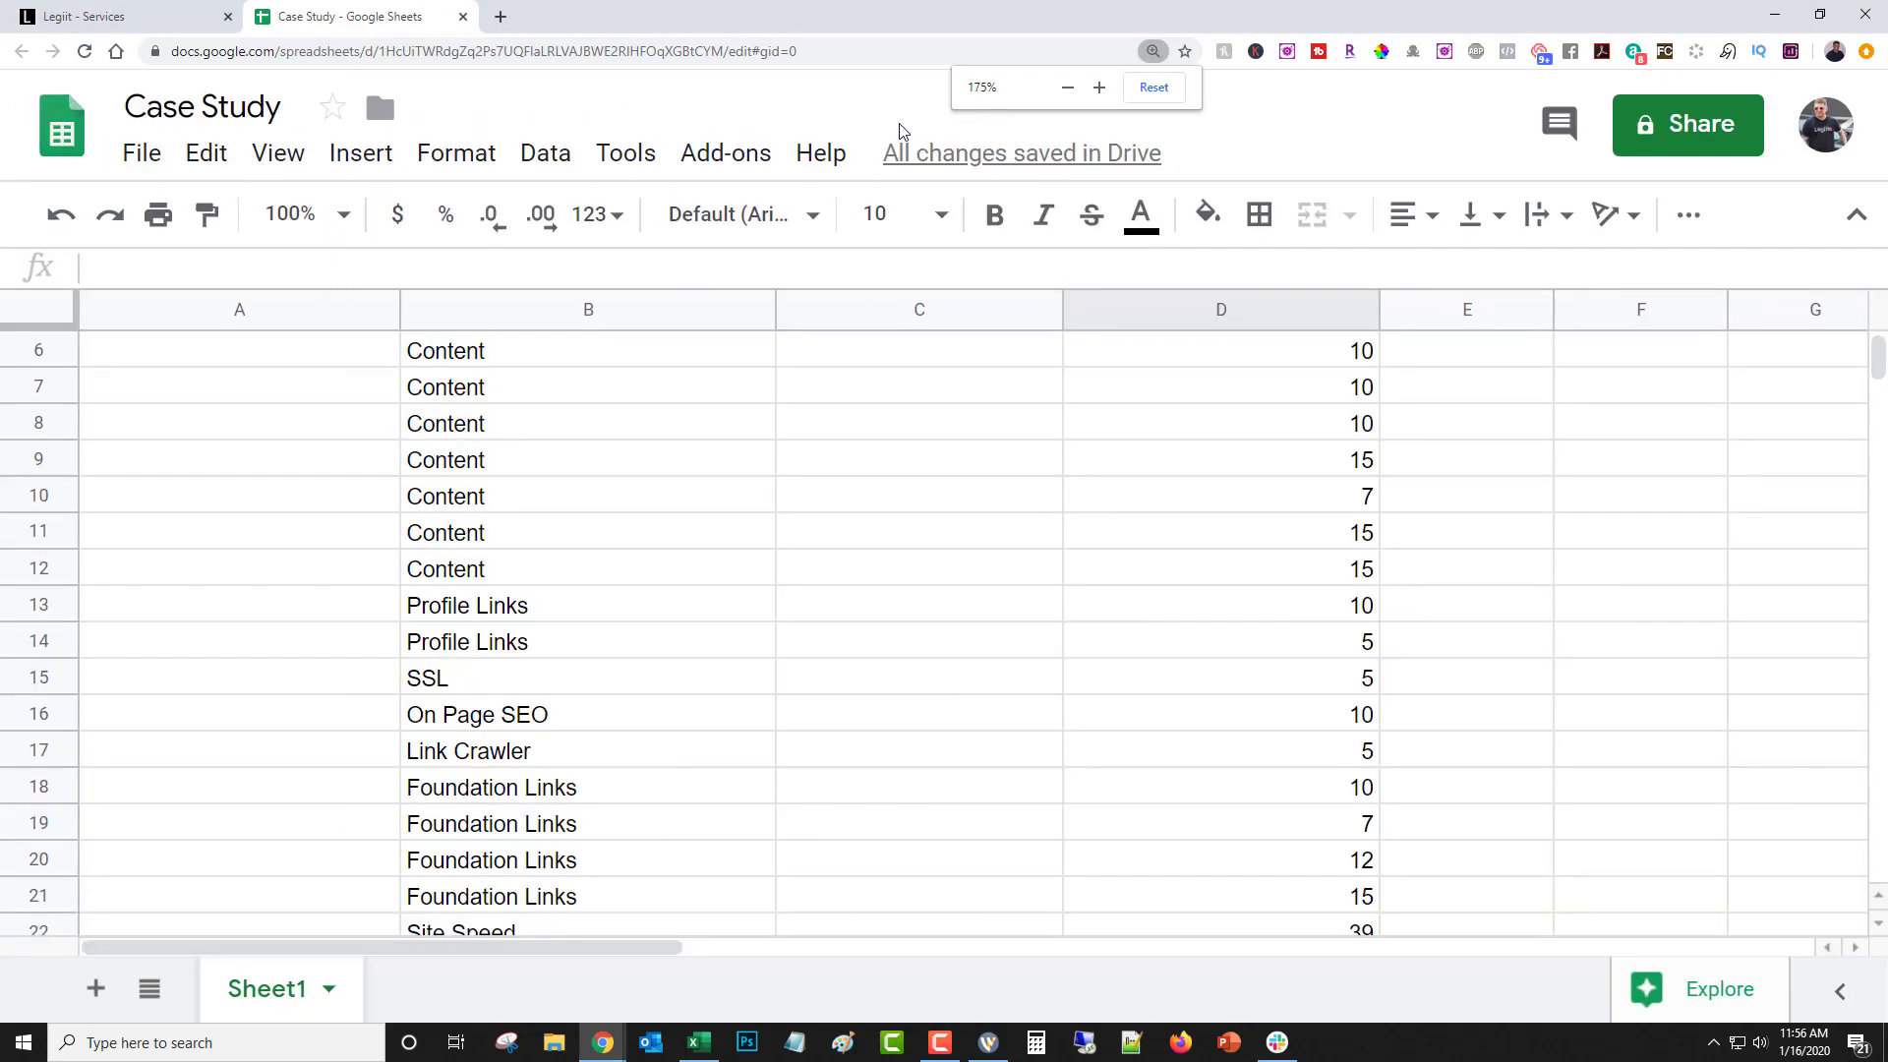
{"action": "mouse_move", "coordinate": [1877, 359]}
{"action": "left_mouse_down"}
{"action": "mouse_move", "coordinate": [1877, 385]}
{"action": "mouse_move", "coordinate": [1877, 343]}
{"action": "left_mouse_up"}
{"action": "scroll", "coordinate": [1696, 477], "scroll_direction": "down", "scroll_amount": 3}
{"action": "scroll", "coordinate": [1696, 477], "scroll_direction": "down", "scroll_amount": 2}
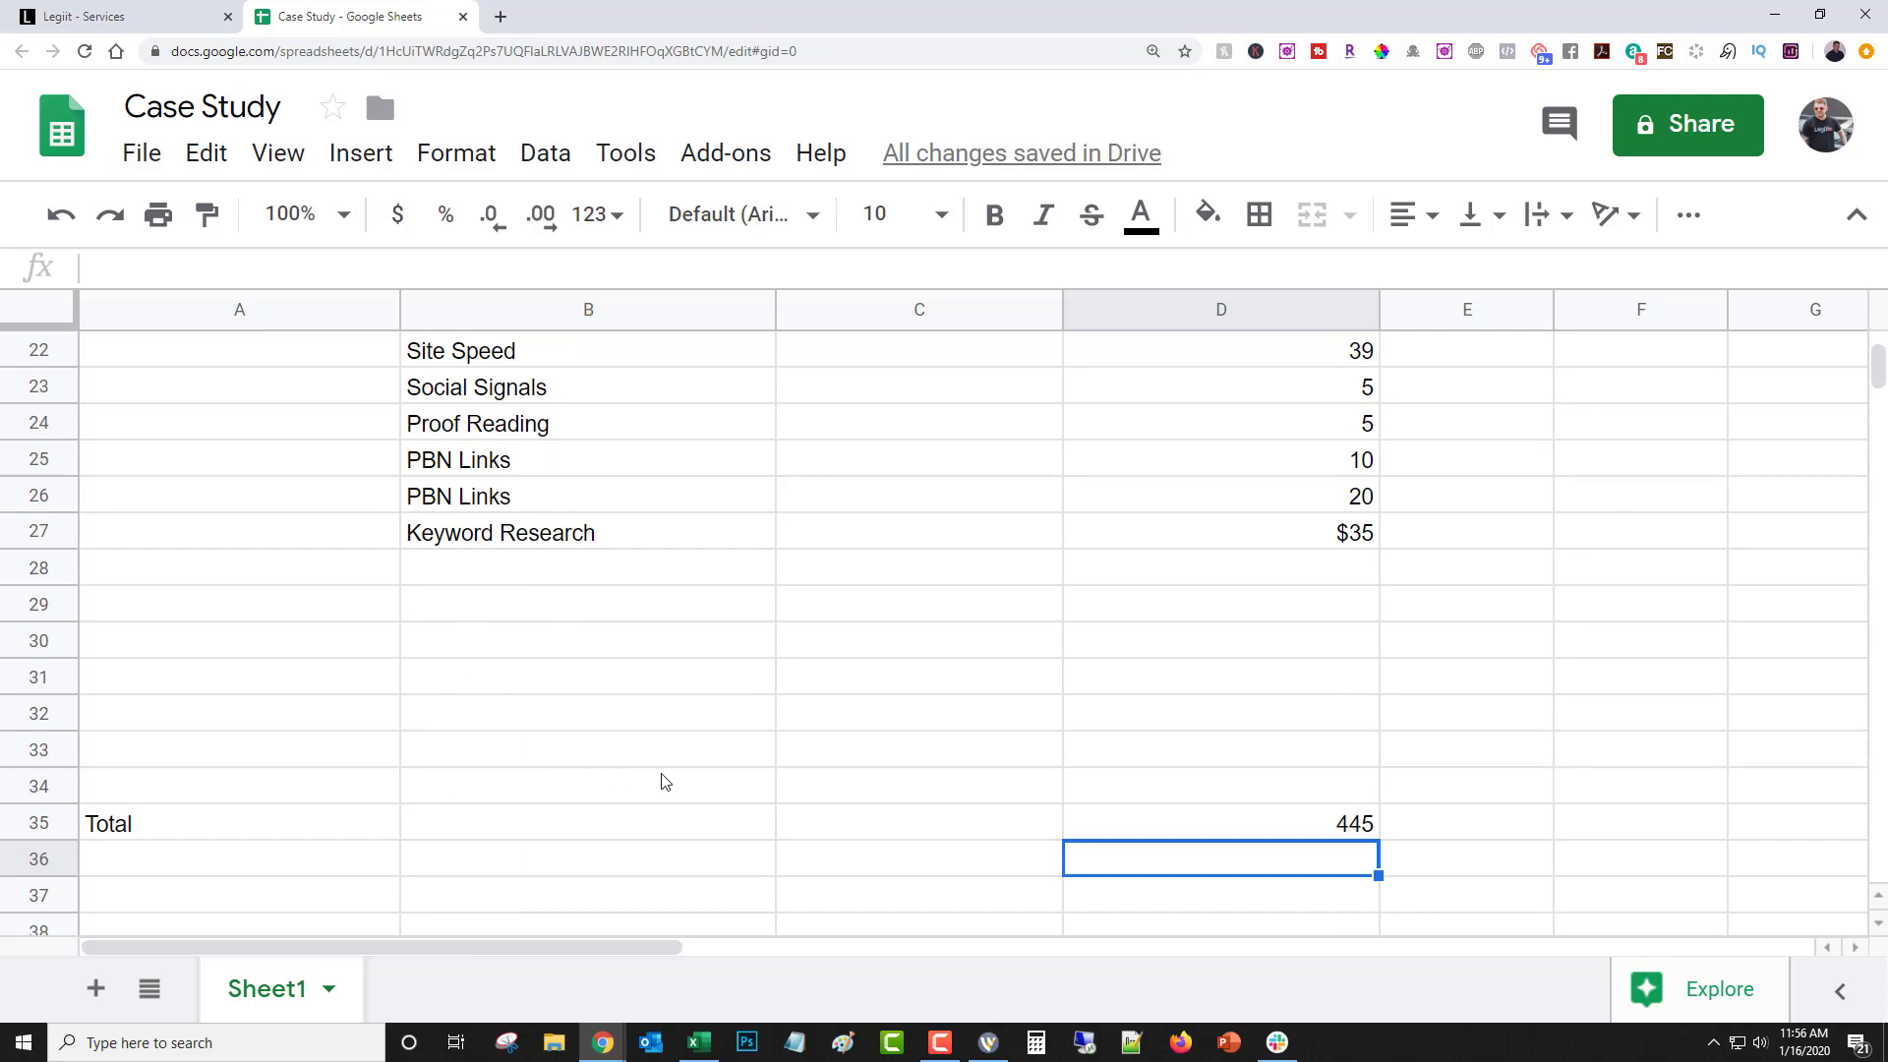
{"action": "scroll", "coordinate": [679, 678], "scroll_direction": "up", "scroll_amount": 3}
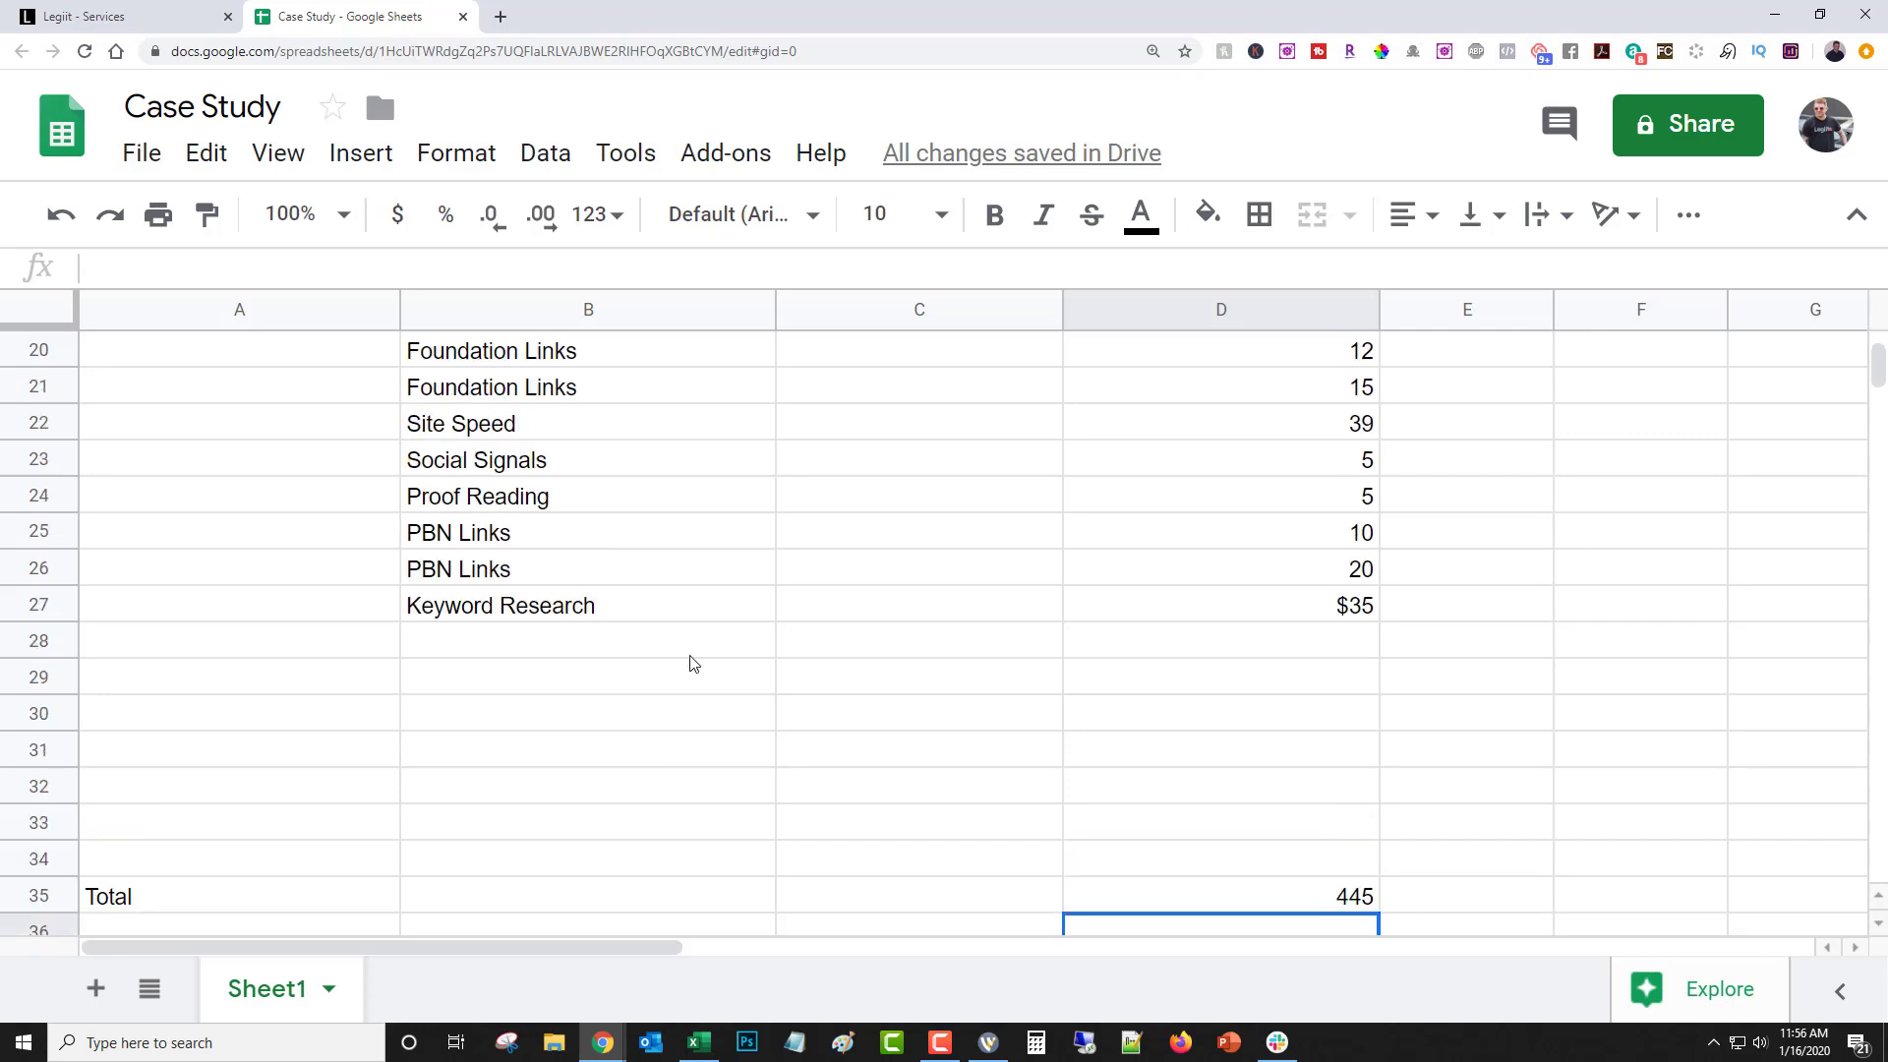
{"action": "scroll", "coordinate": [685, 672], "scroll_direction": "up", "scroll_amount": 3}
{"action": "scroll", "coordinate": [688, 663], "scroll_direction": "up", "scroll_amount": 3}
{"action": "scroll", "coordinate": [690, 662], "scroll_direction": "up", "scroll_amount": 2}
{"action": "scroll", "coordinate": [691, 662], "scroll_direction": "down", "scroll_amount": 4}
{"action": "scroll", "coordinate": [690, 662], "scroll_direction": "down", "scroll_amount": 2}
{"action": "scroll", "coordinate": [690, 663], "scroll_direction": "down", "scroll_amount": 1}
{"action": "scroll", "coordinate": [690, 662], "scroll_direction": "up", "scroll_amount": 2}
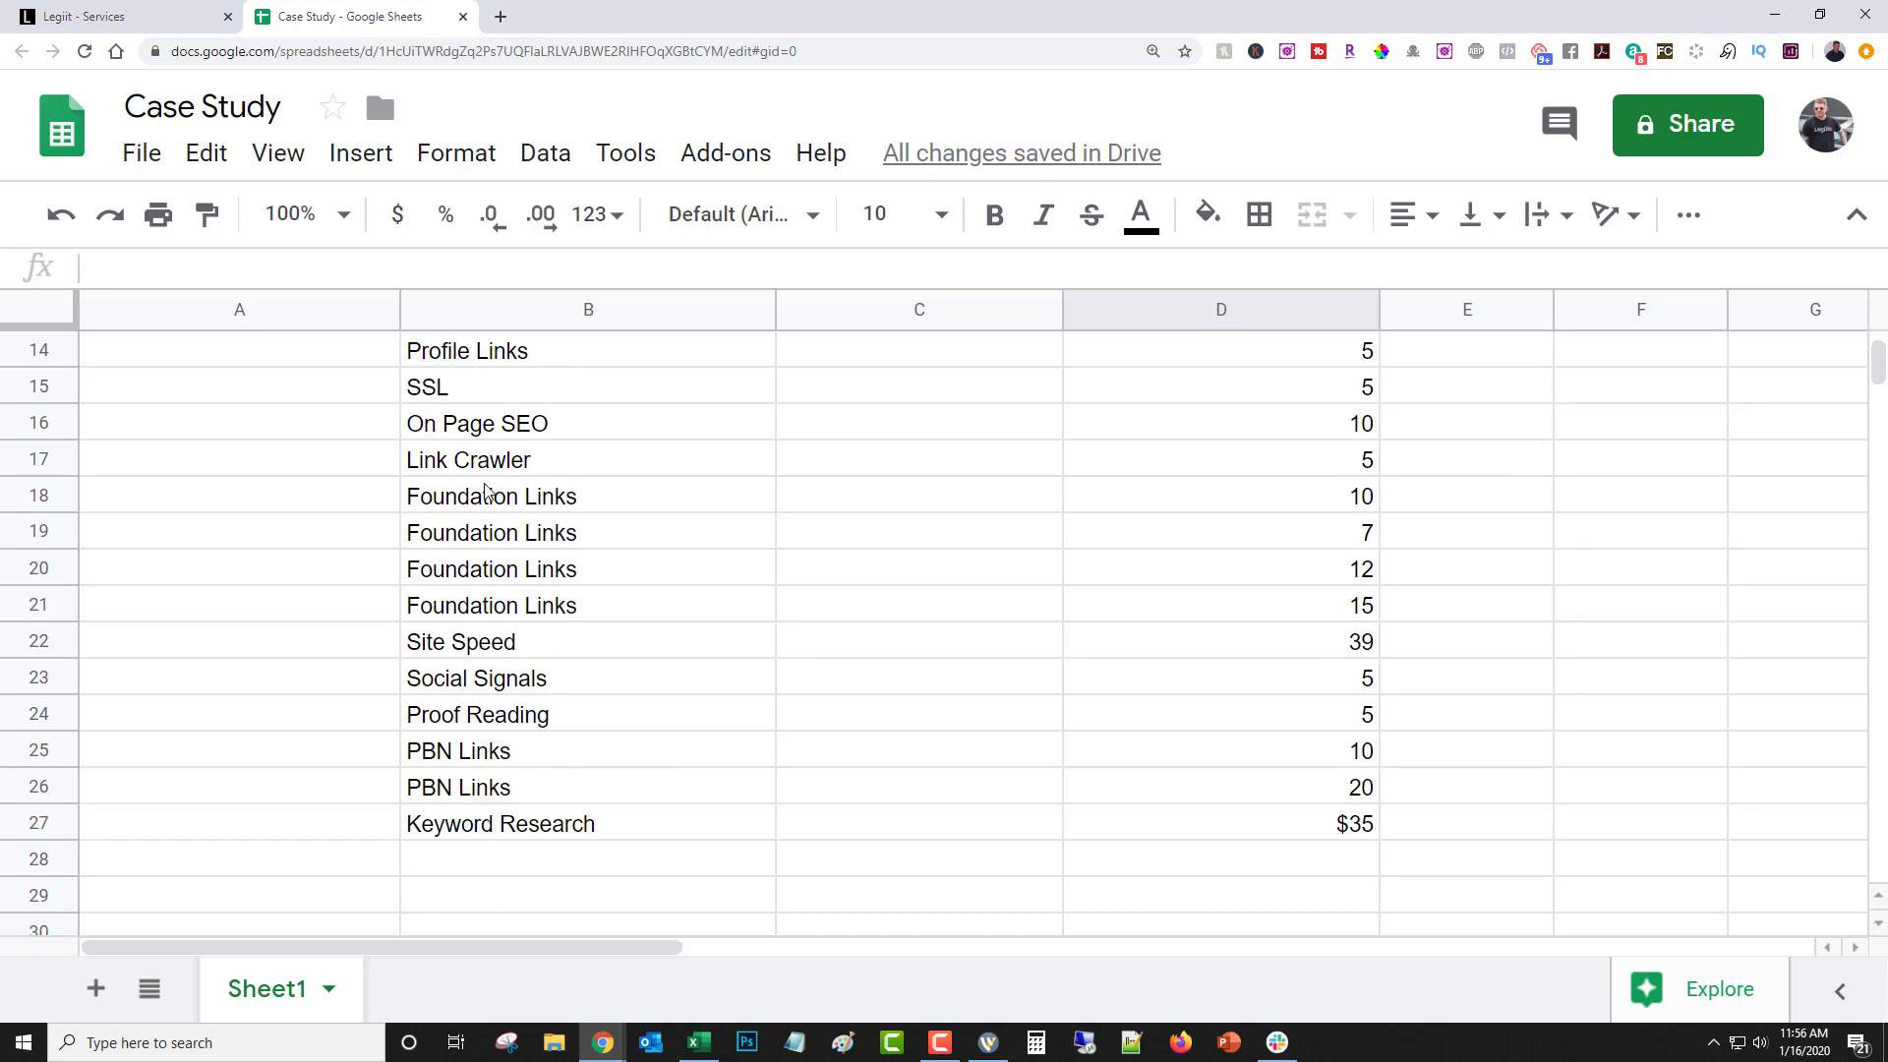
{"action": "scroll", "coordinate": [680, 526], "scroll_direction": "up", "scroll_amount": 2}
{"action": "scroll", "coordinate": [679, 526], "scroll_direction": "up", "scroll_amount": 1}
{"action": "scroll", "coordinate": [679, 527], "scroll_direction": "up", "scroll_amount": 2}
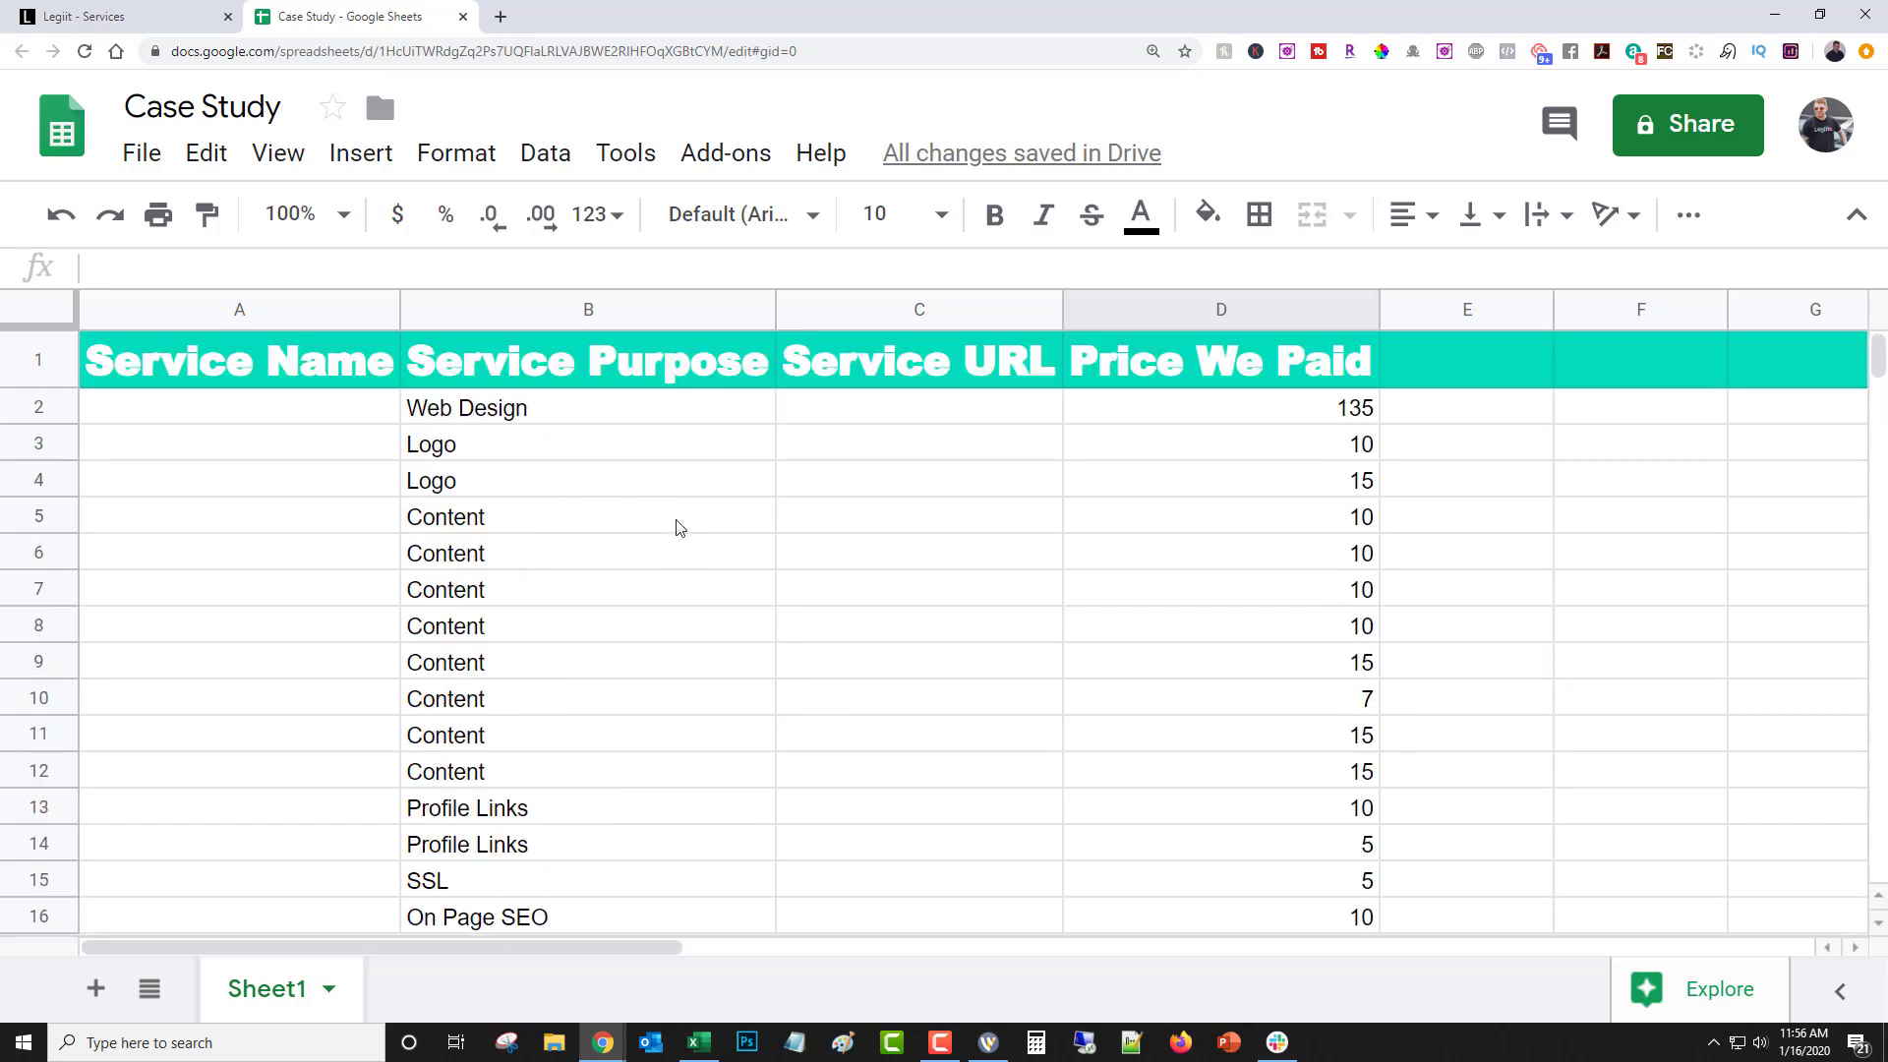
{"action": "scroll", "coordinate": [682, 538], "scroll_direction": "down", "scroll_amount": 3}
{"action": "scroll", "coordinate": [687, 557], "scroll_direction": "down", "scroll_amount": 1}
{"action": "scroll", "coordinate": [687, 556], "scroll_direction": "down", "scroll_amount": 1}
{"action": "scroll", "coordinate": [689, 557], "scroll_direction": "down", "scroll_amount": 1}
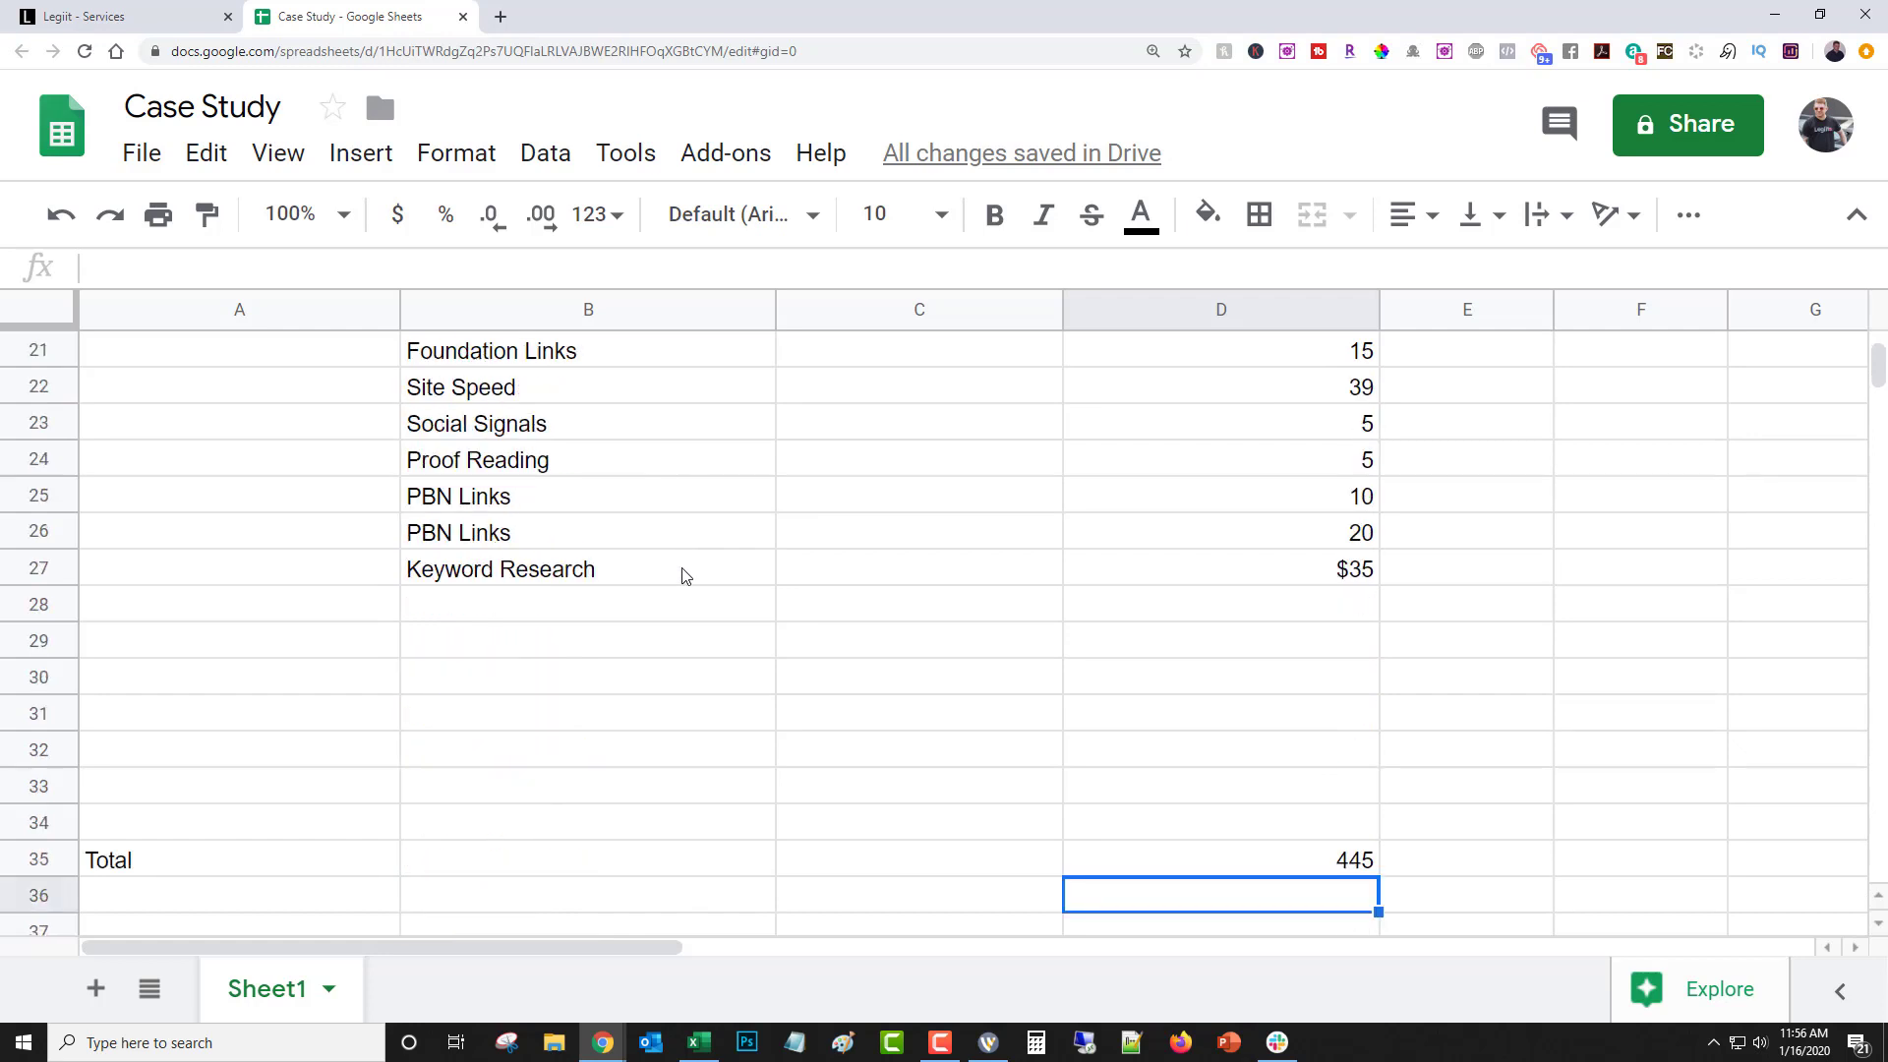
{"action": "scroll", "coordinate": [687, 568], "scroll_direction": "down", "scroll_amount": 1}
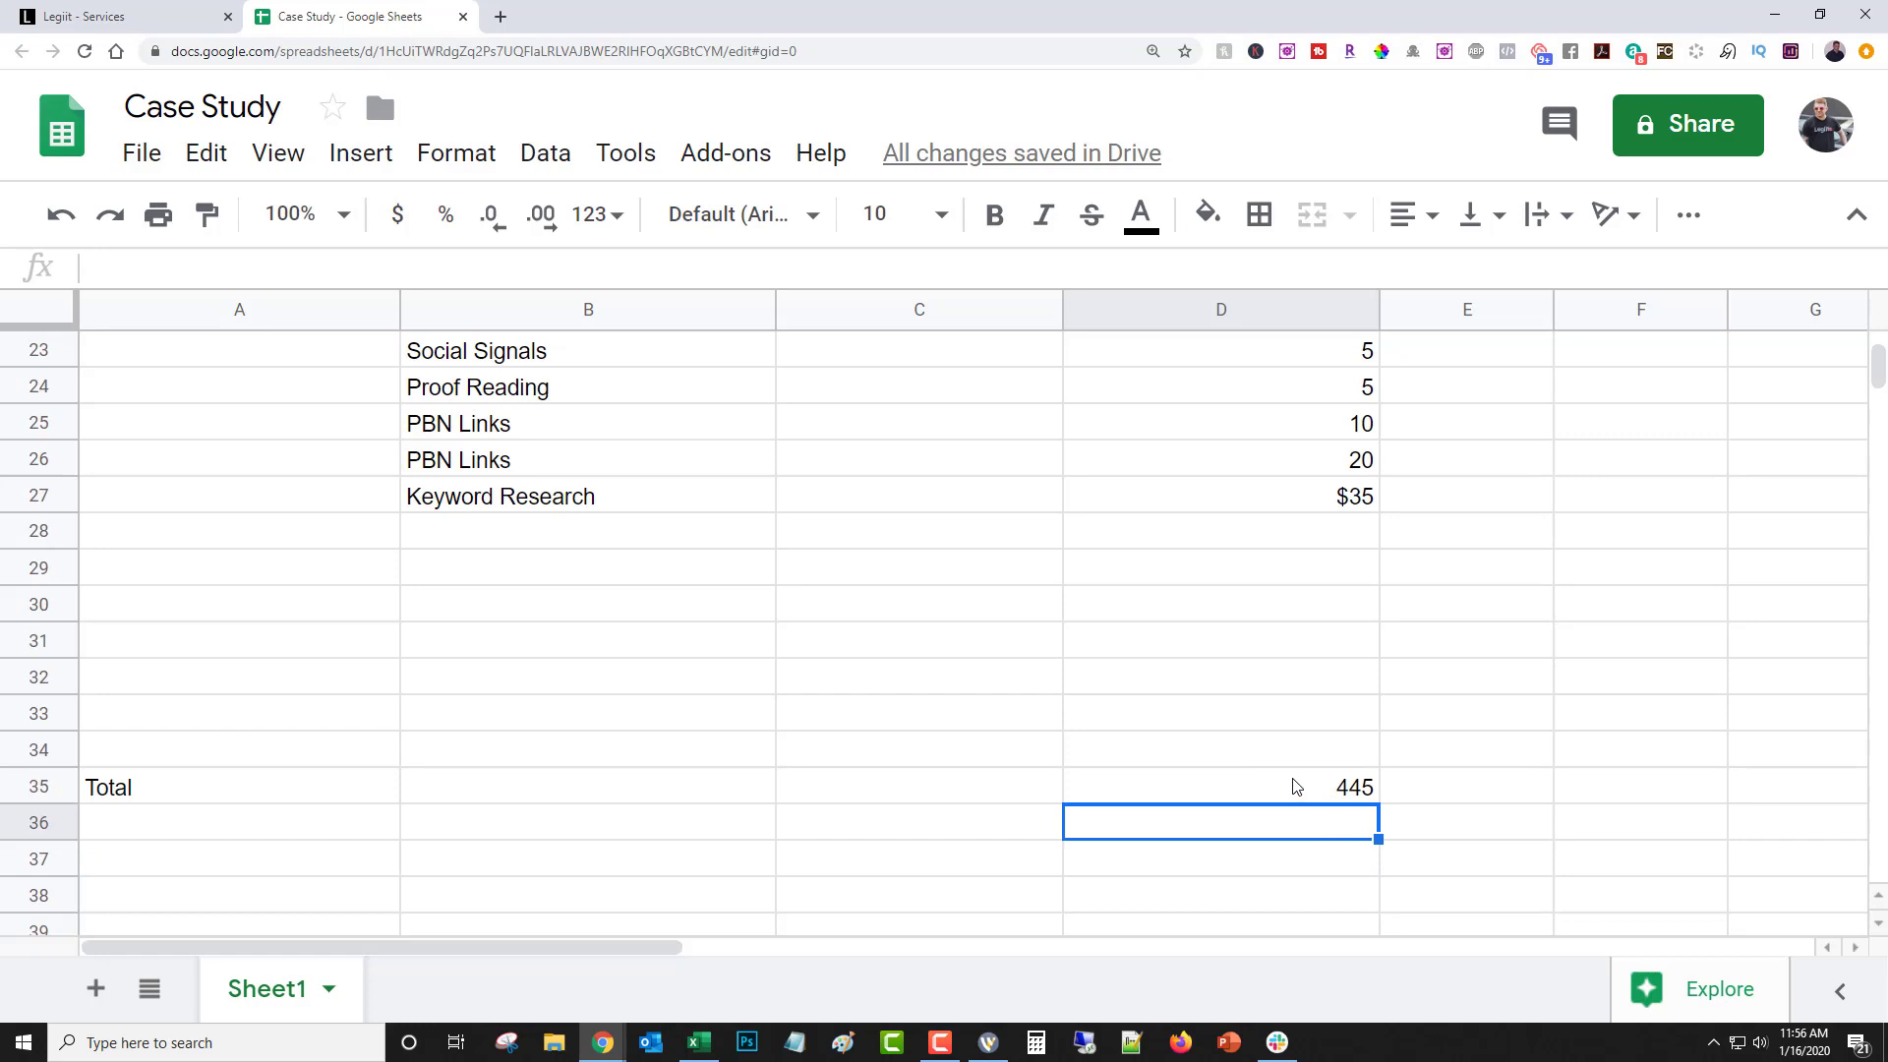
{"action": "scroll", "coordinate": [1295, 785], "scroll_direction": "up", "scroll_amount": 2}
{"action": "scroll", "coordinate": [1295, 786], "scroll_direction": "up", "scroll_amount": 4}
{"action": "scroll", "coordinate": [1295, 787], "scroll_direction": "up", "scroll_amount": 4}
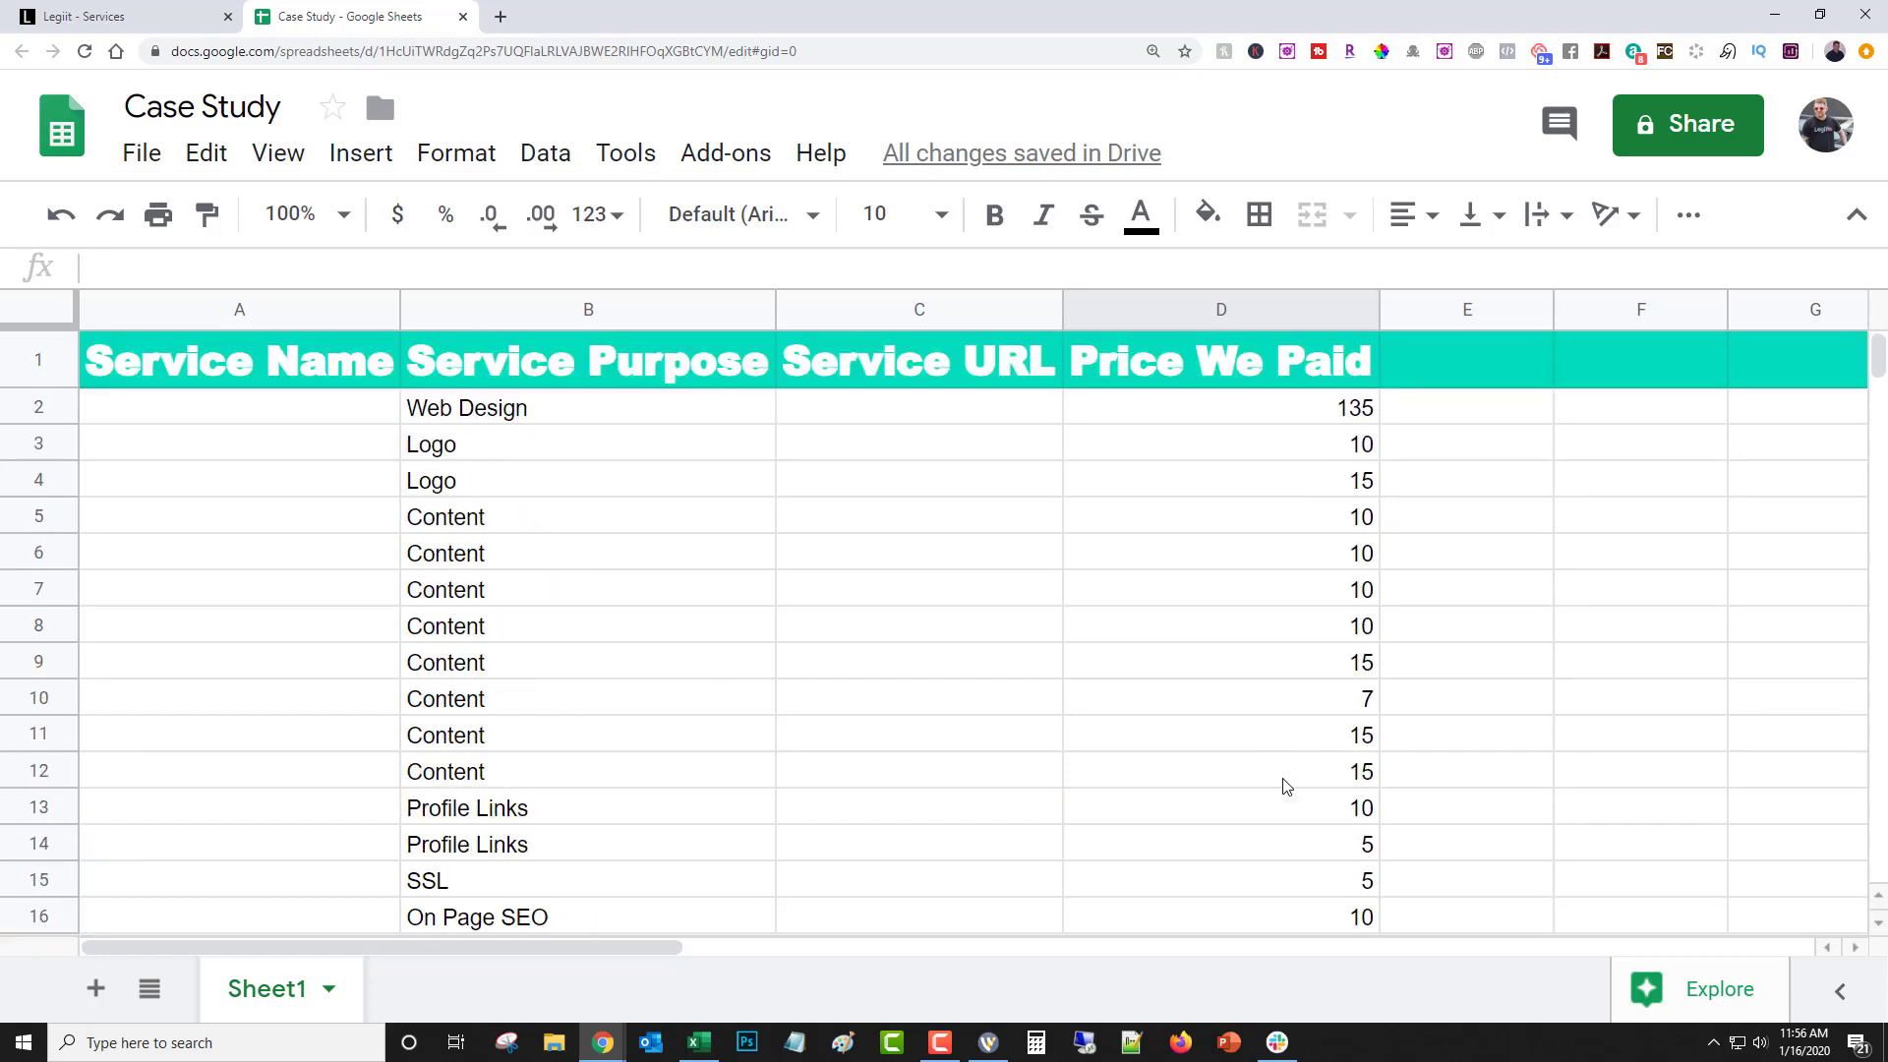
{"action": "scroll", "coordinate": [1148, 702], "scroll_direction": "down", "scroll_amount": 3}
{"action": "scroll", "coordinate": [1148, 702], "scroll_direction": "down", "scroll_amount": 4}
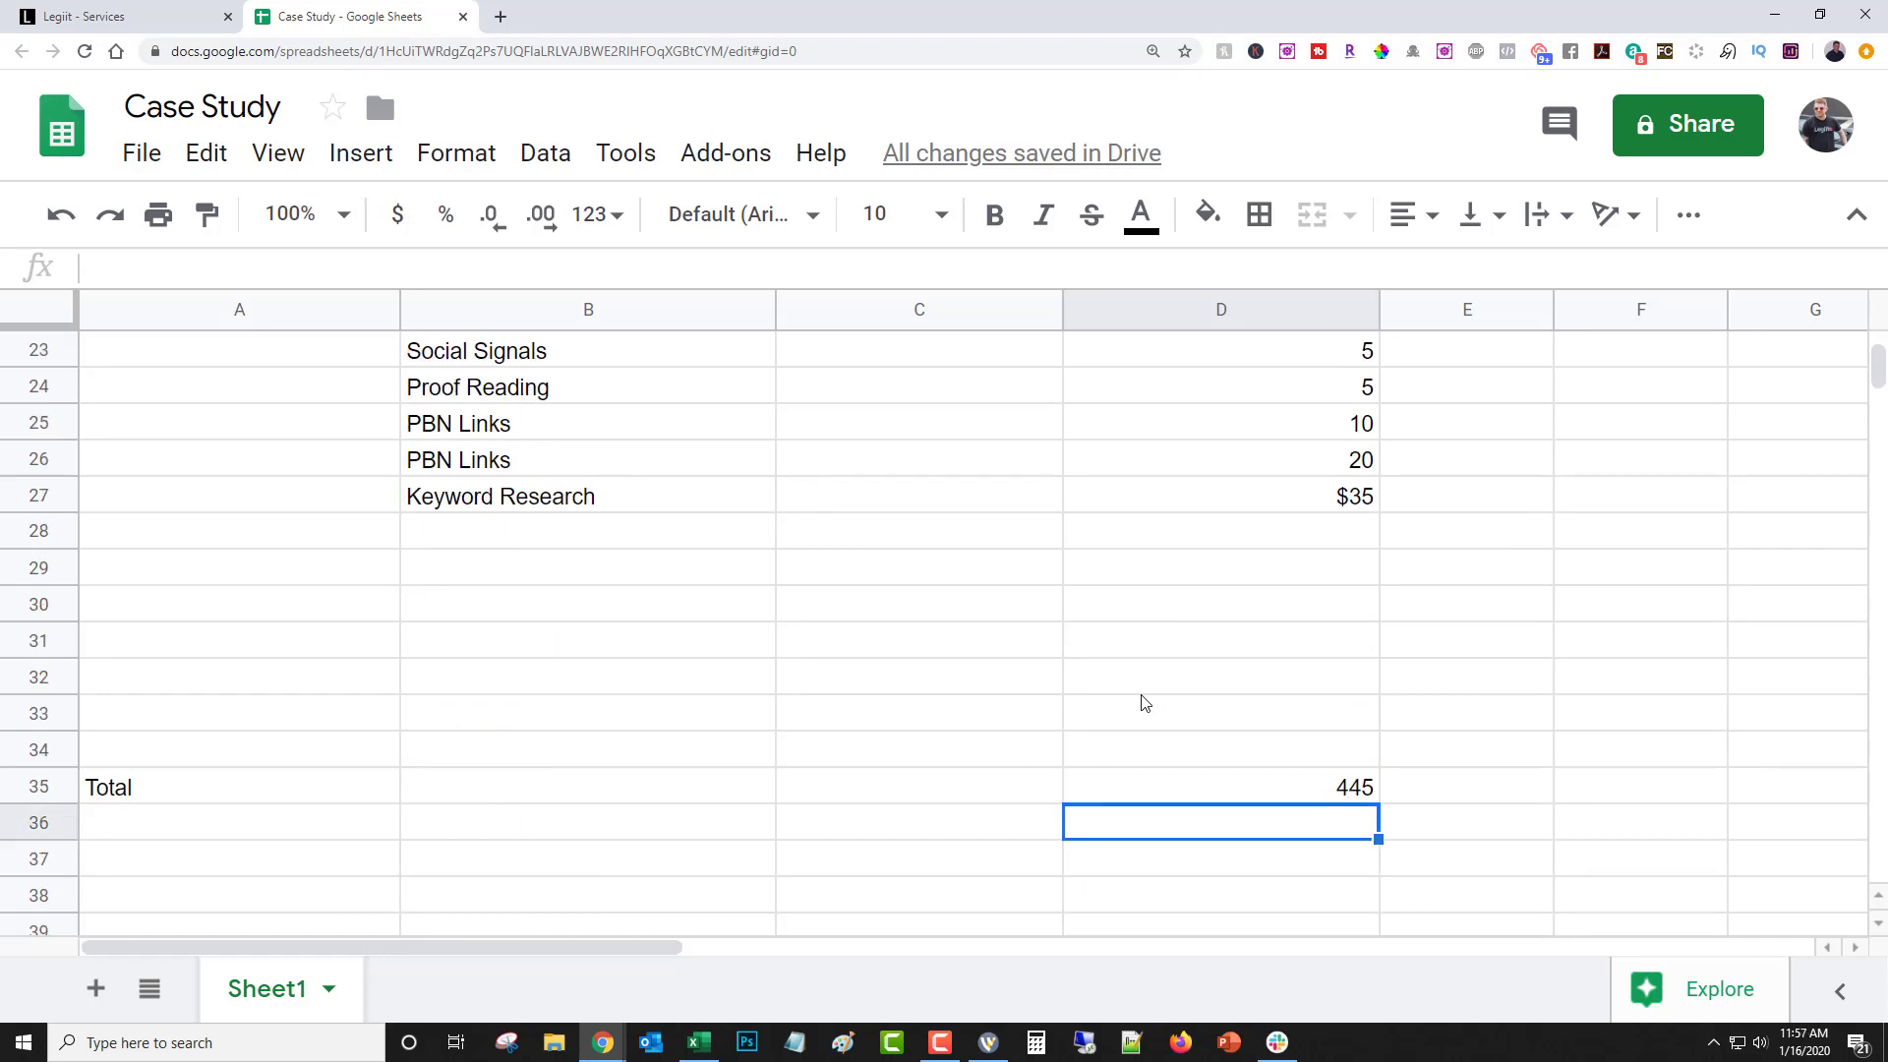